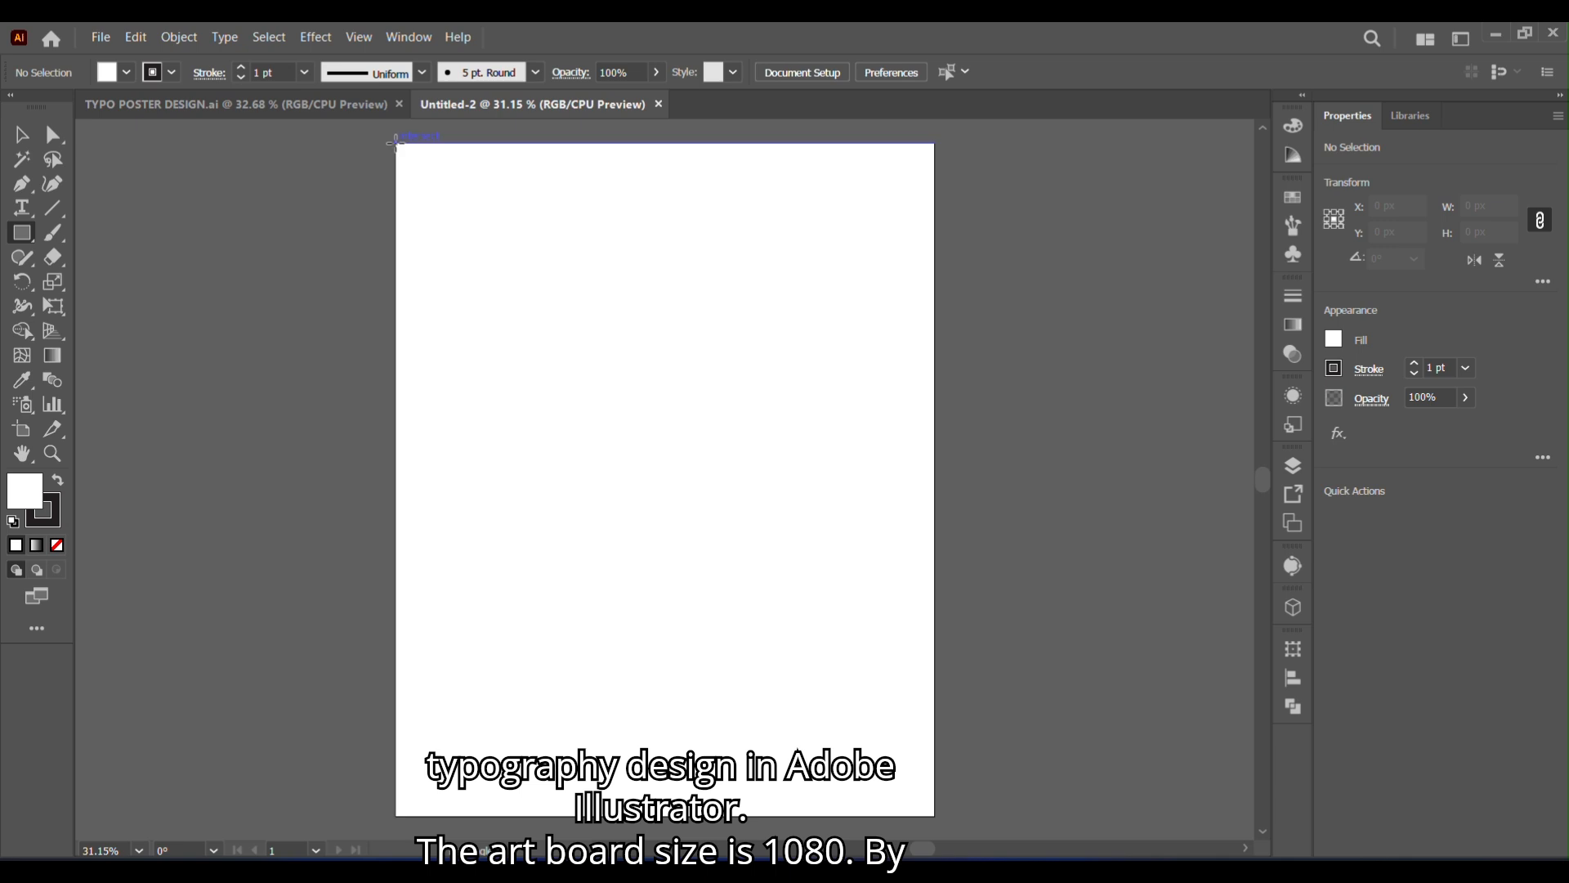
# - Draw a 1080 × 1350 px rectangle covering the whole artboard and remove its stroke
pyautogui.moveTo(400, 141)
pyautogui.mouseDown()
pyautogui.moveTo(809, 581)
pyautogui.moveTo(935, 815)
pyautogui.mouseUp()
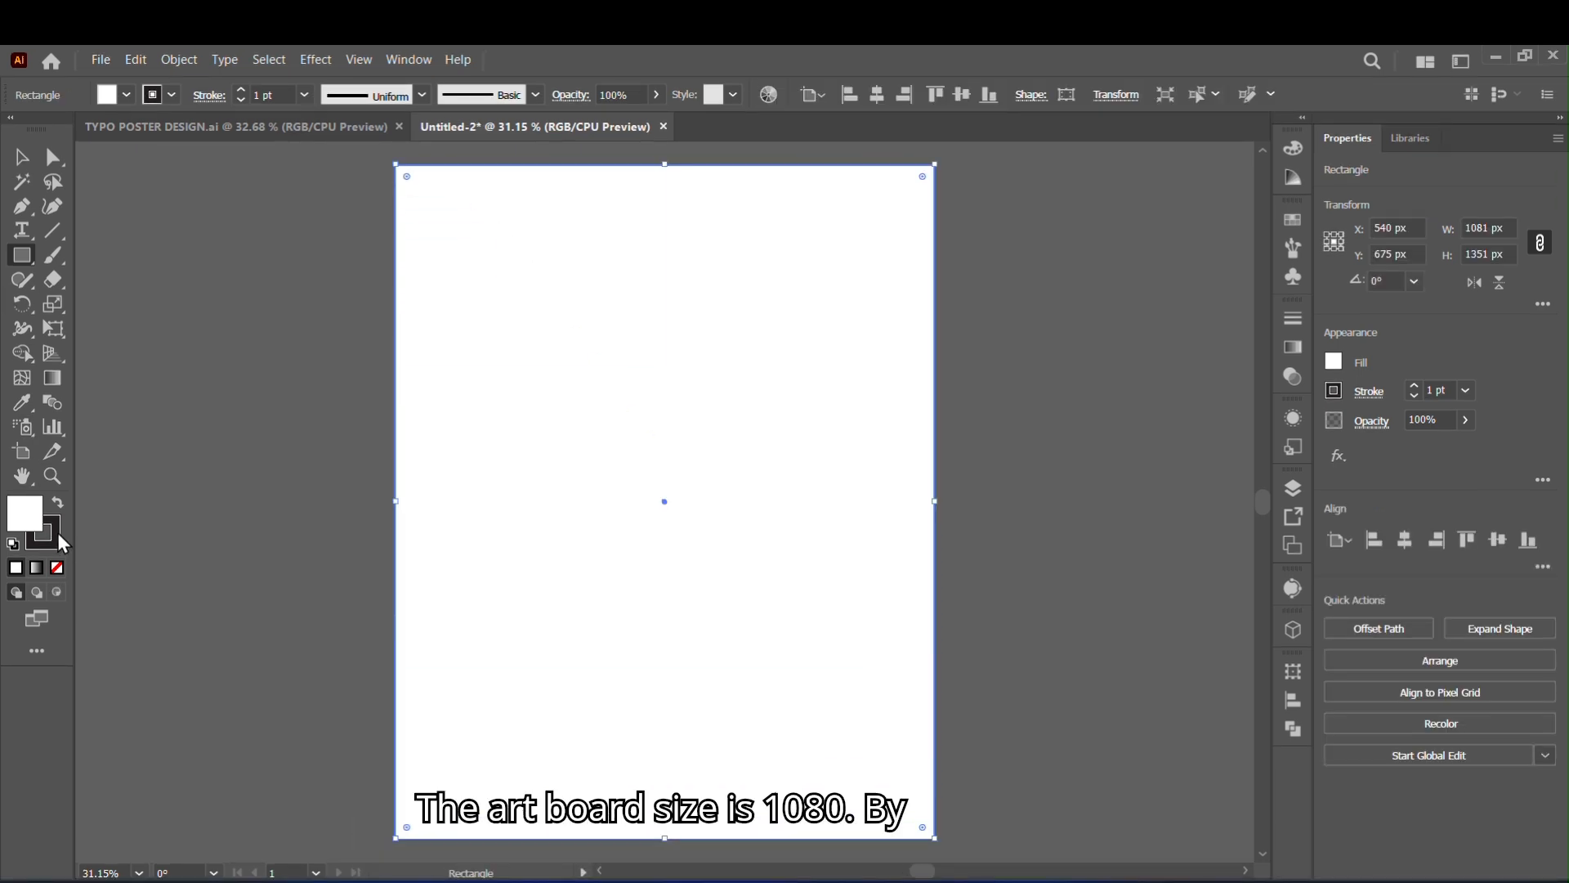
pyautogui.click(54, 515)
pyautogui.click(56, 545)
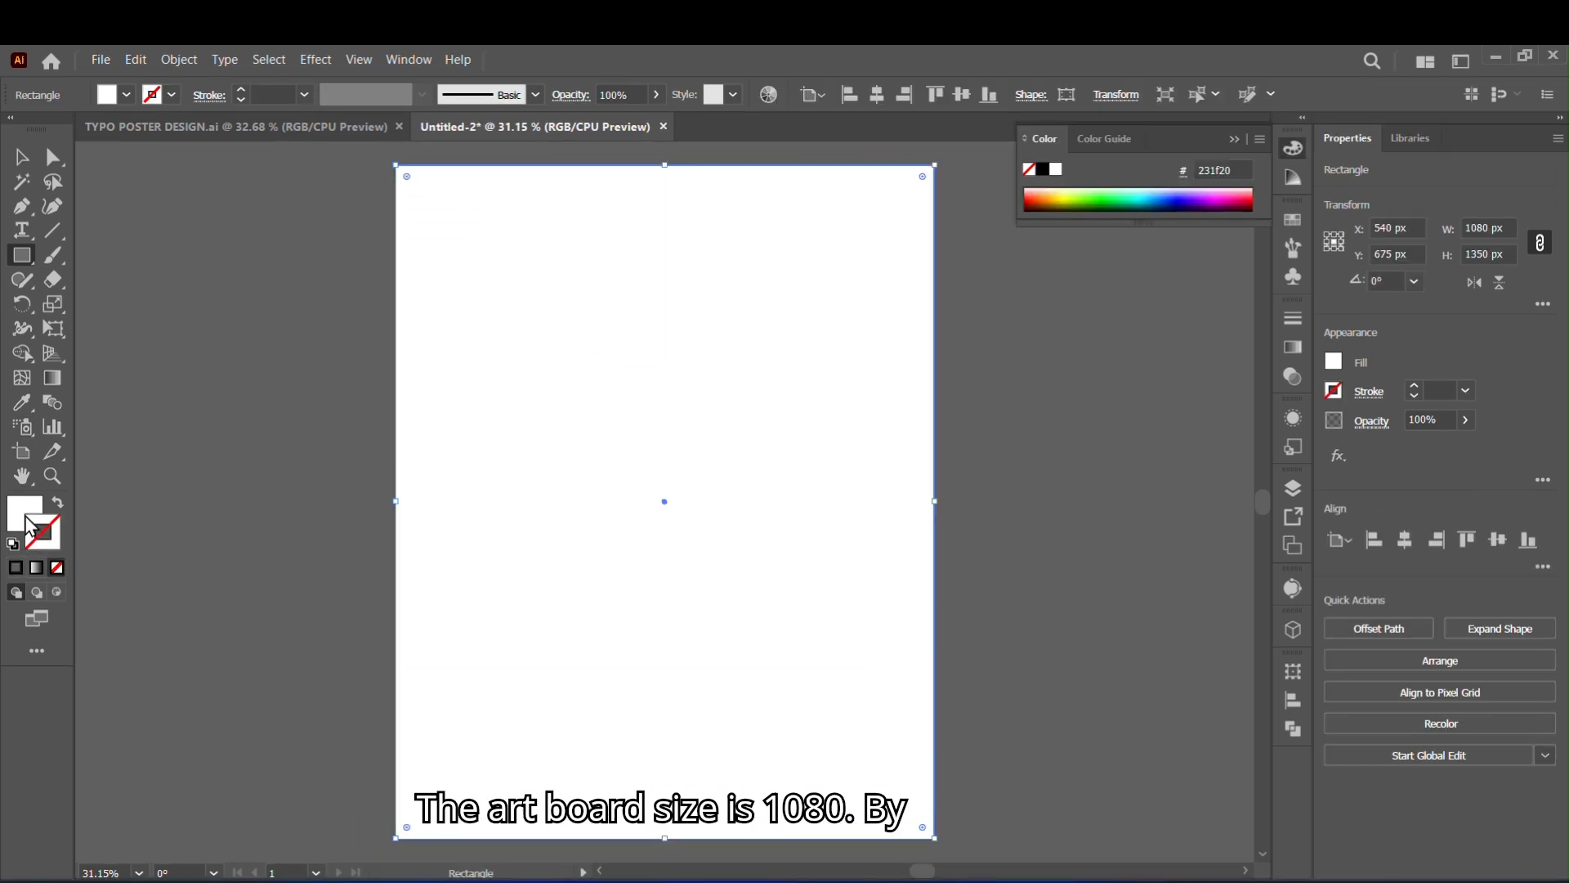
# - Fill the background rectangle with a radial gradient
pyautogui.click(1293, 347)
pyautogui.click(1061, 346)
pyautogui.click(1162, 341)
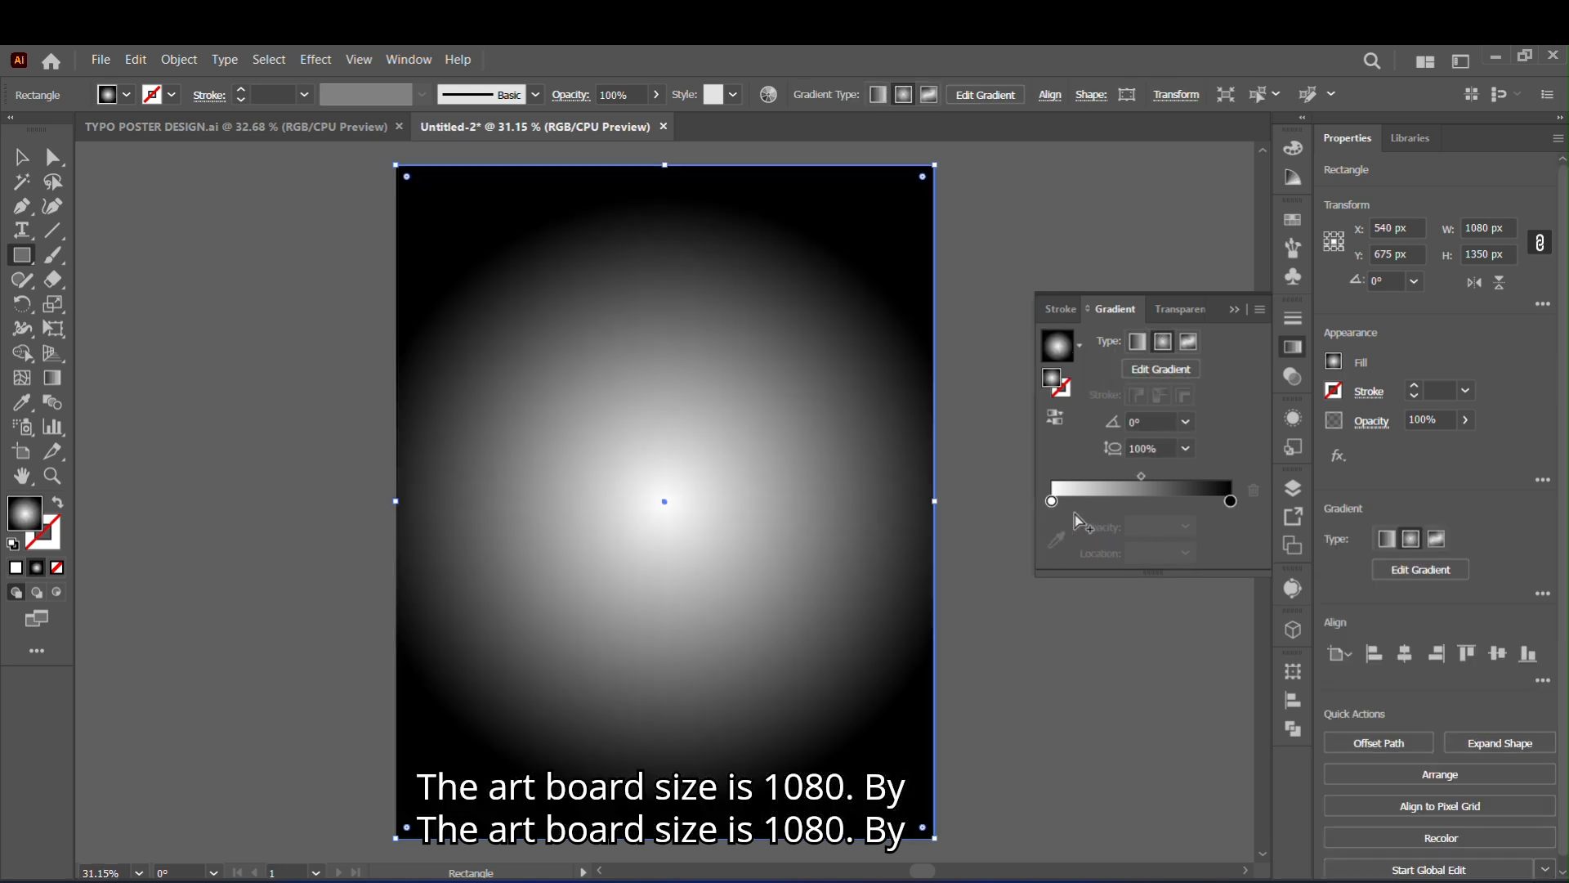
# - Set the gradient's centre stop to a very light gray and its outer stop to a medium gray
pyautogui.click(1051, 500)
pyautogui.doubleClick(1052, 500)
pyautogui.click(967, 611)
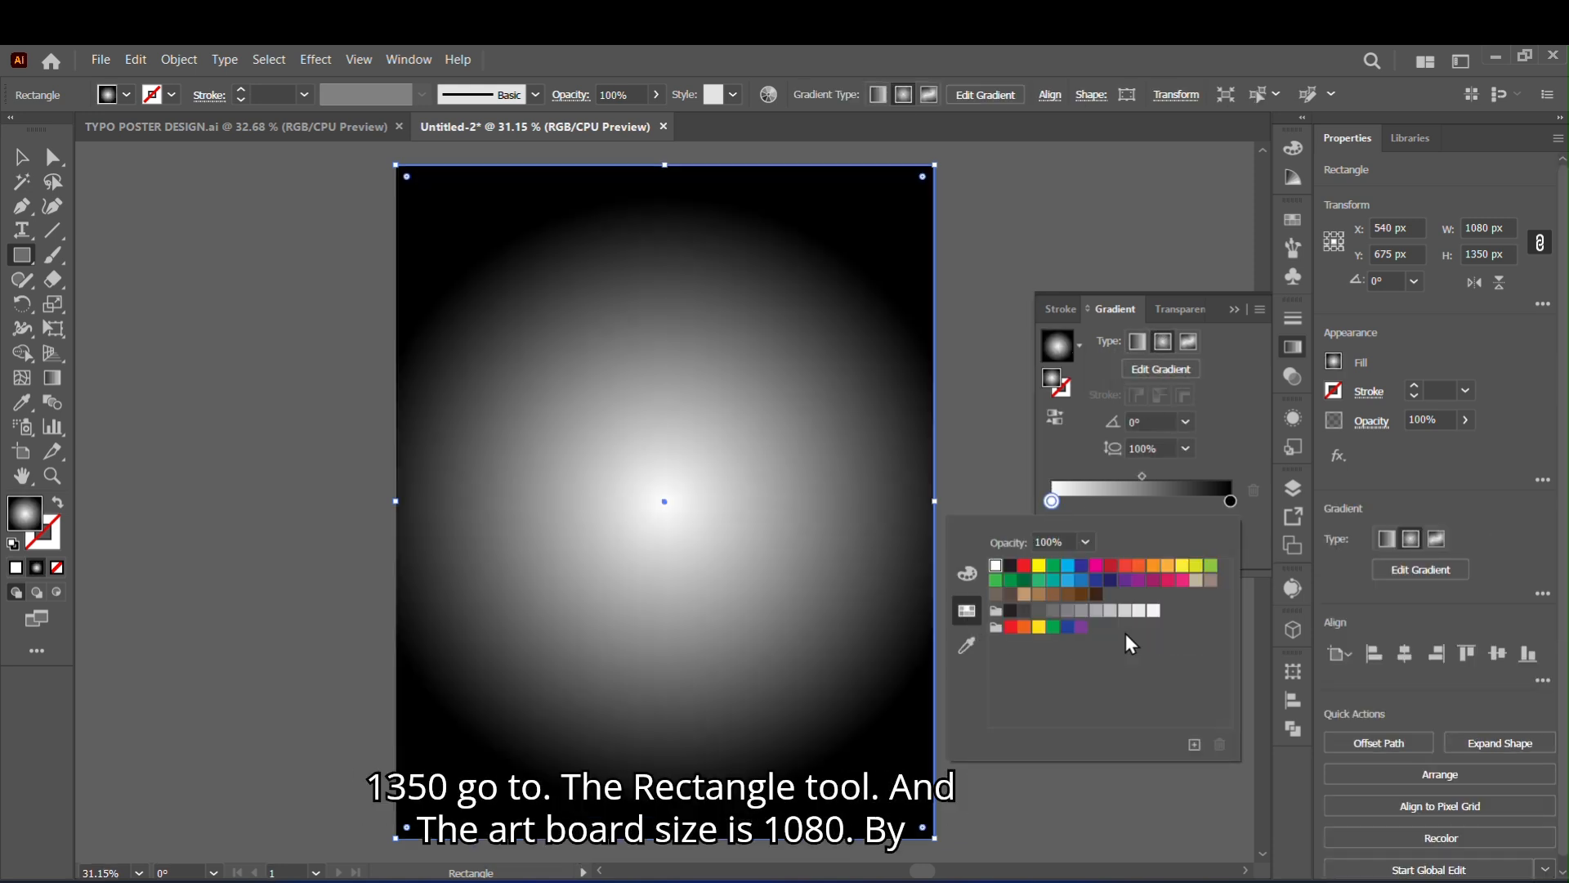
pyautogui.click(1139, 611)
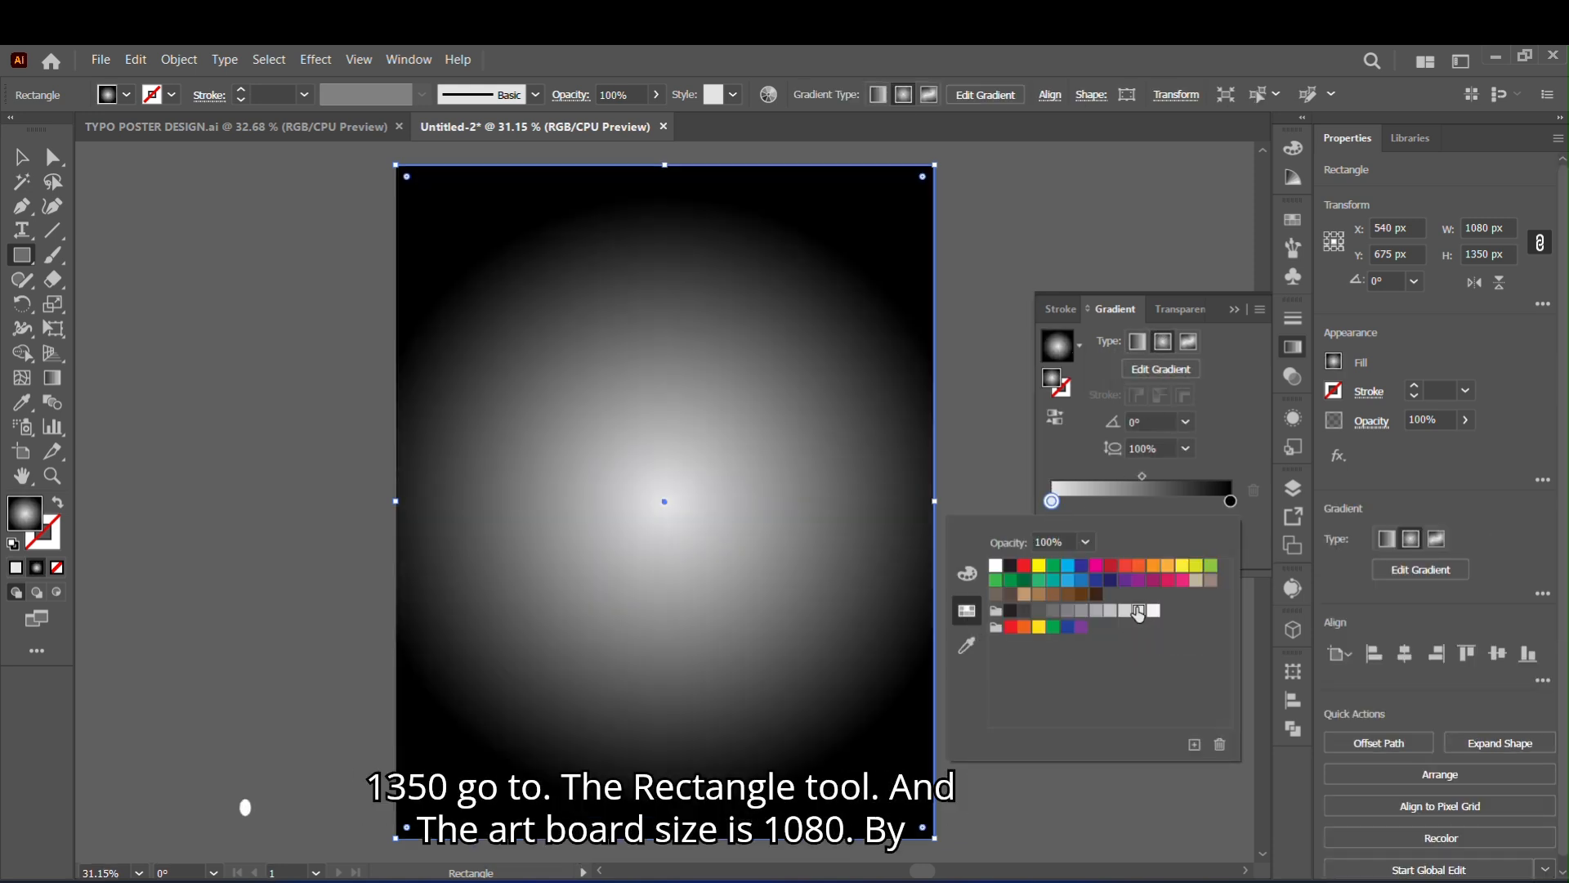
pyautogui.doubleClick(1231, 501)
pyautogui.click(1096, 612)
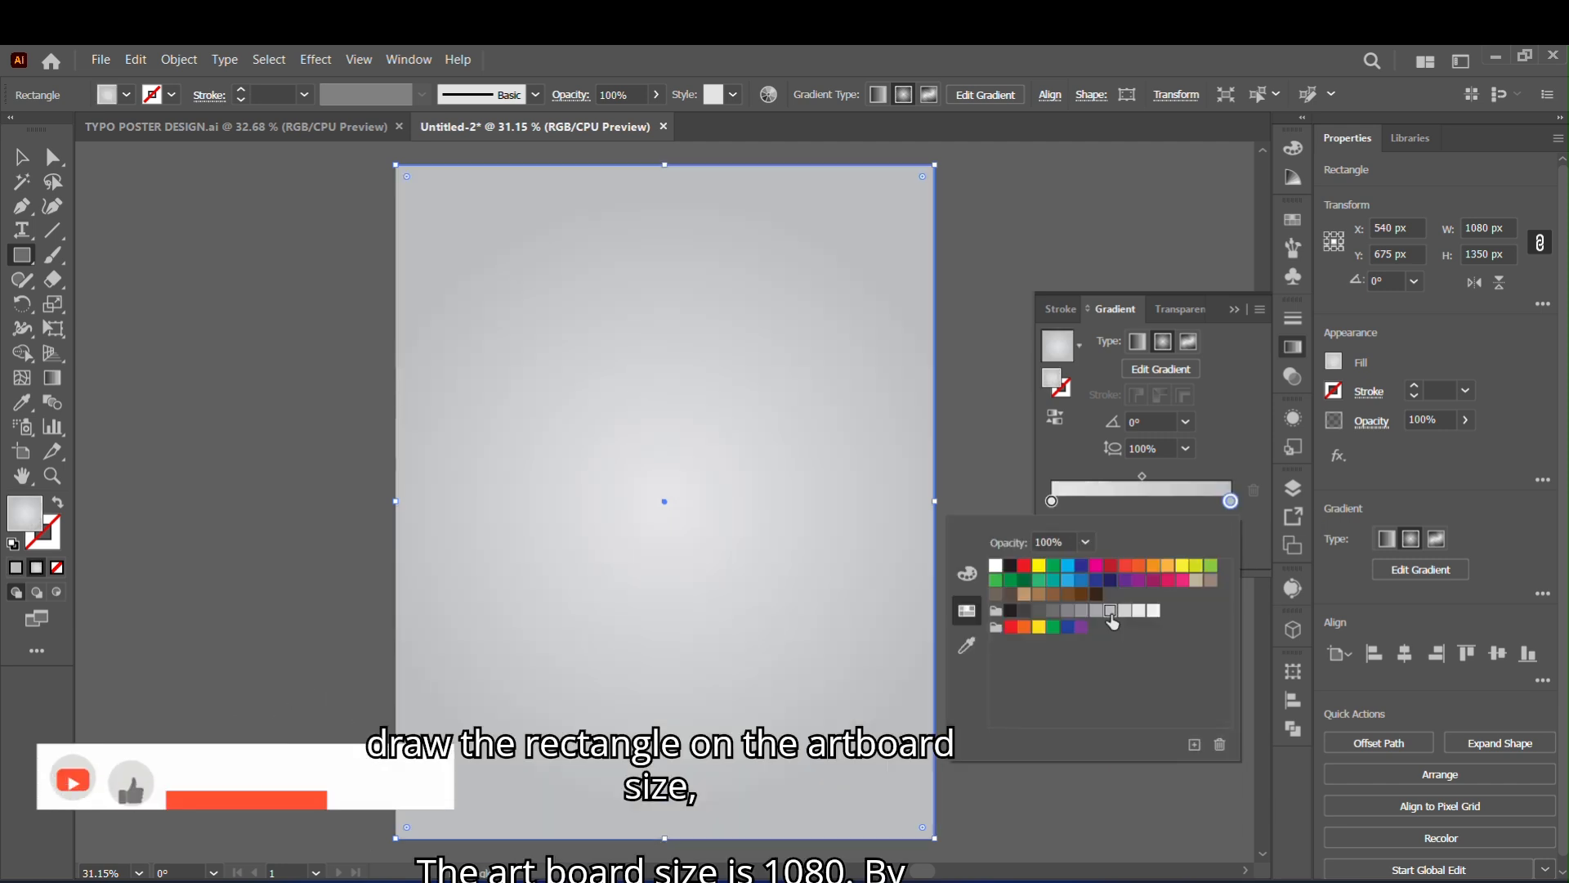
# - Shift the midpoint of the background gradient slightly toward the outer colour stop
pyautogui.click(1143, 478)
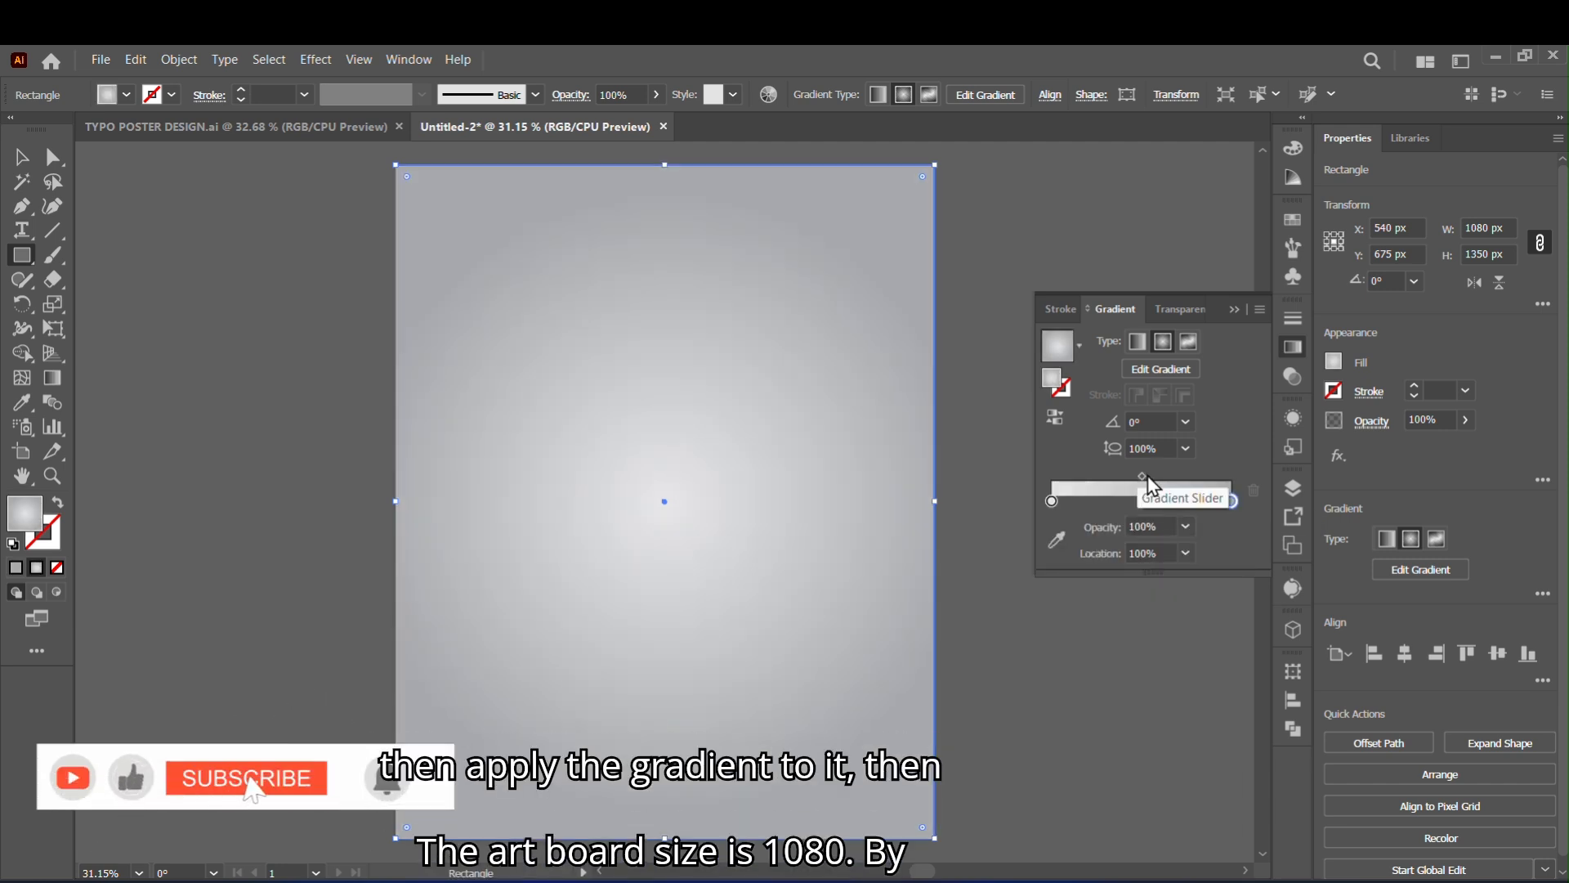
pyautogui.moveTo(1142, 477); pyautogui.dragTo(1154, 477)
pyautogui.doubleClick(1052, 501)
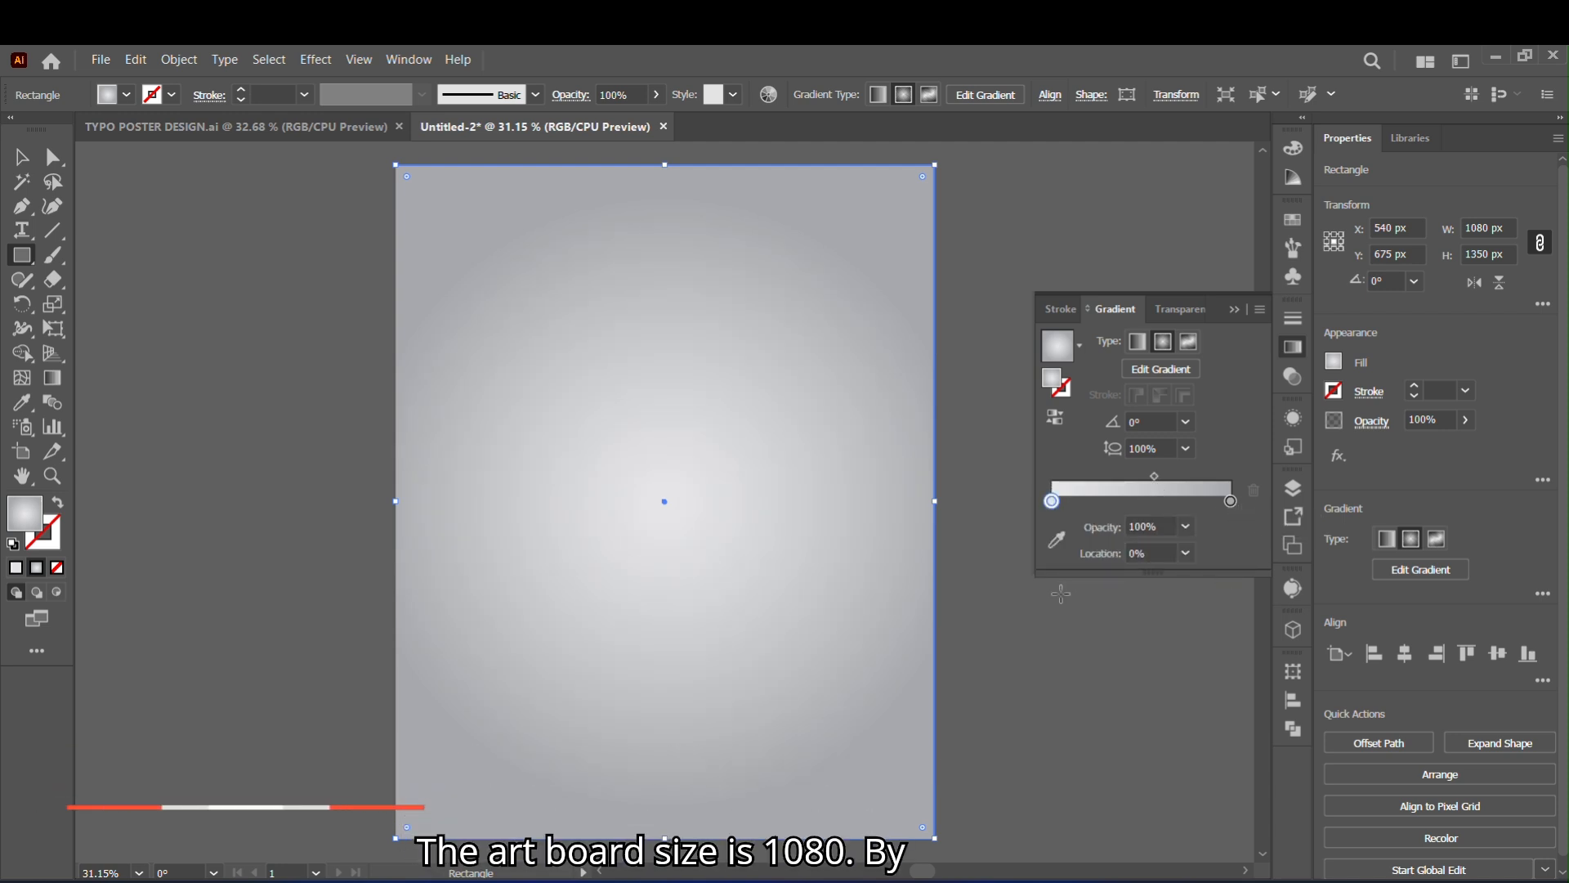
pyautogui.click(1235, 310)
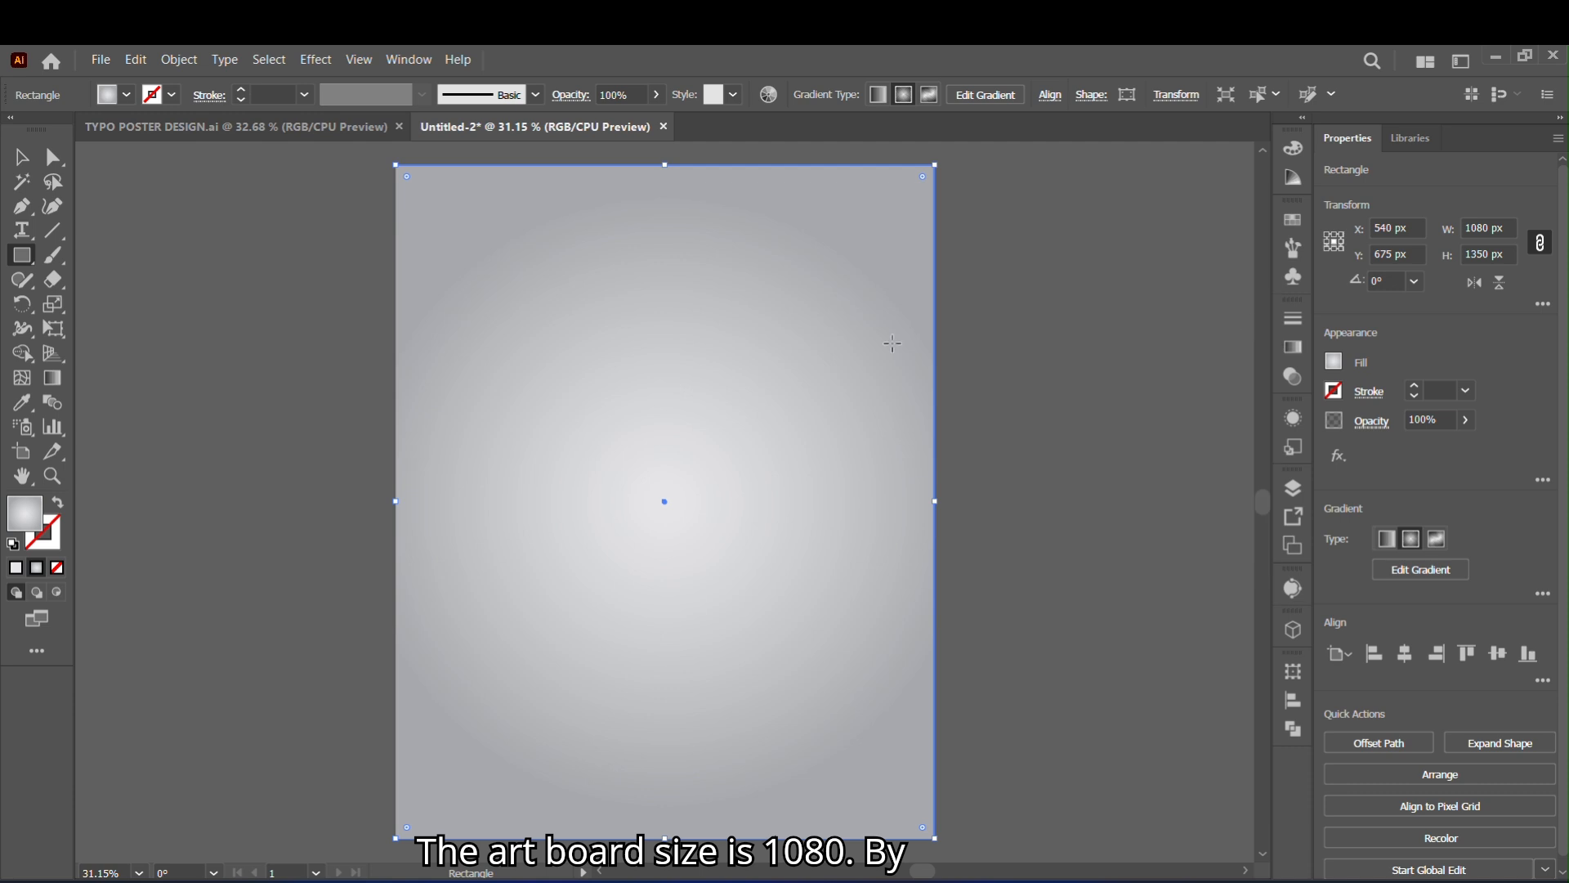
# - Change the background gradient's outer stop to a lighter gray swatch
pyautogui.click(1293, 346)
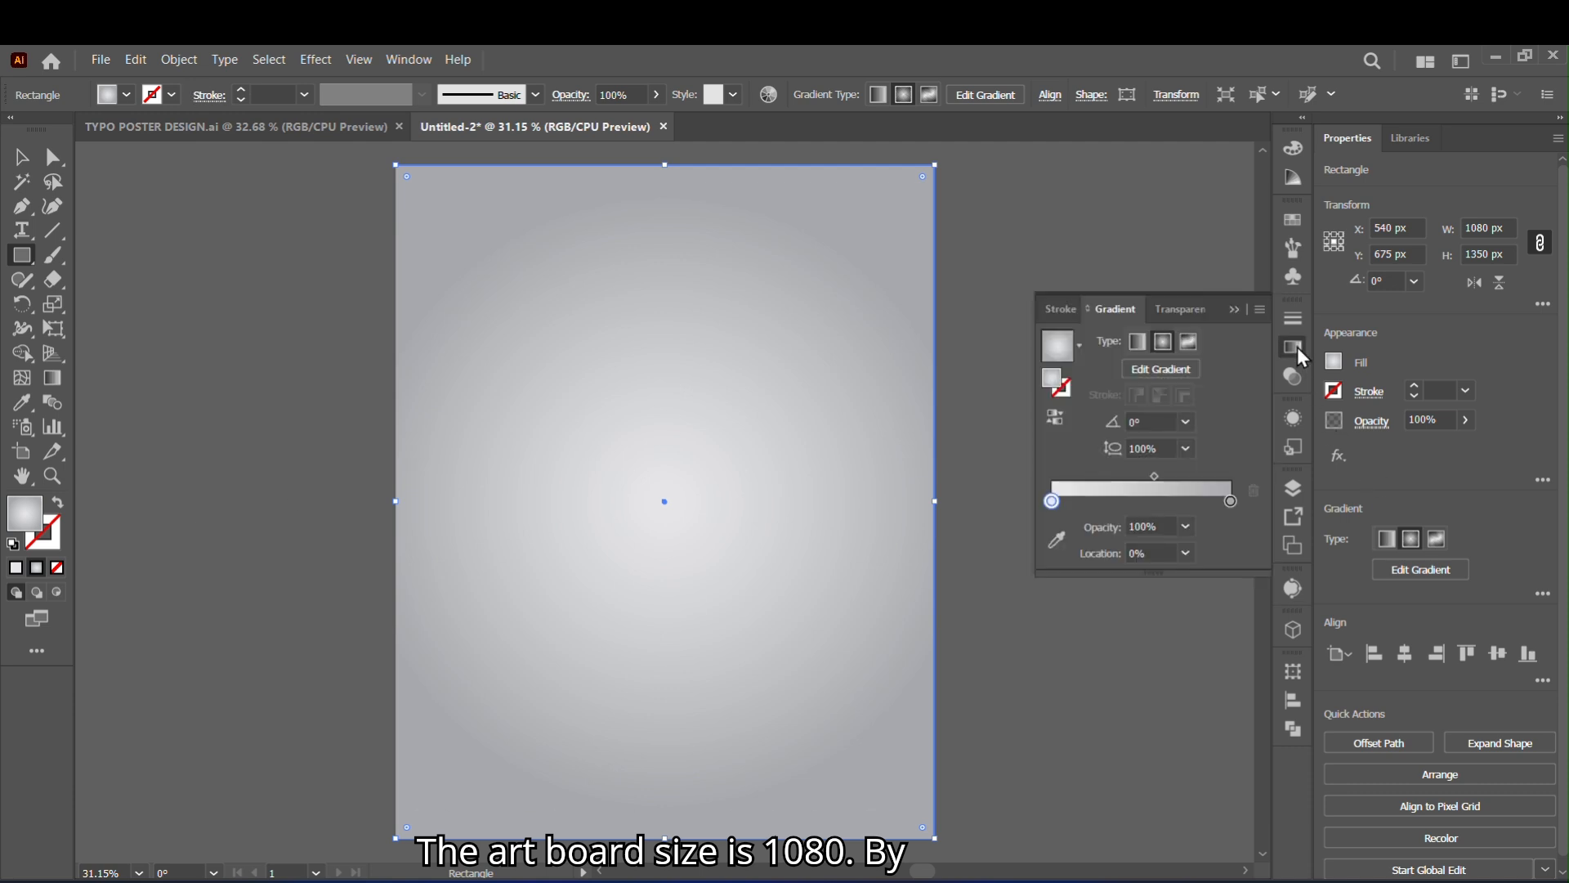
pyautogui.doubleClick(1230, 501)
pyautogui.click(1108, 610)
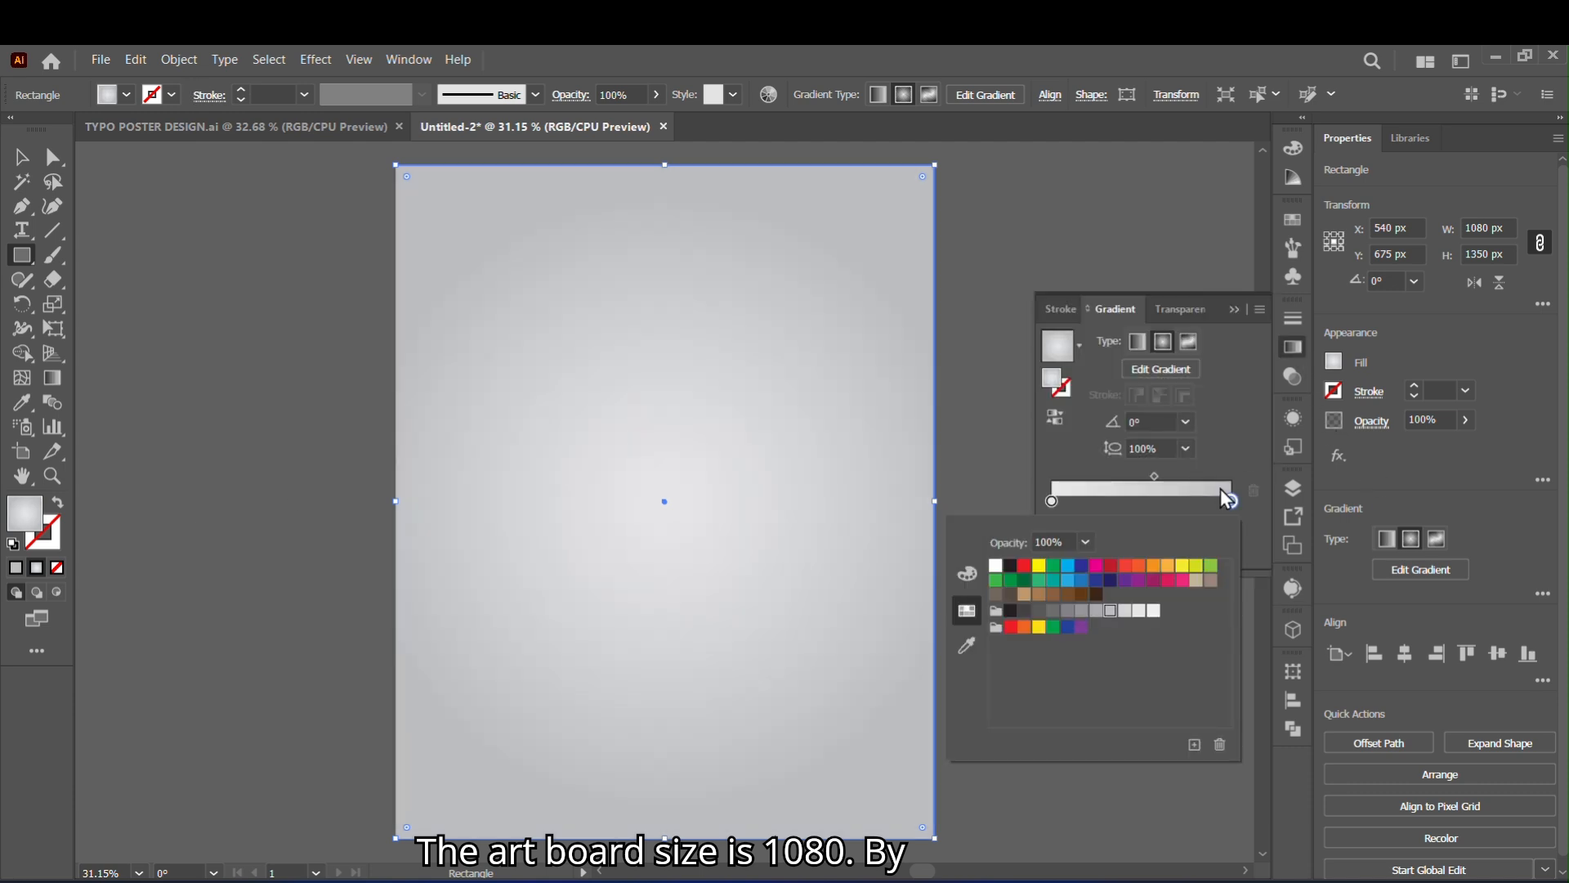
pyautogui.click(1235, 310)
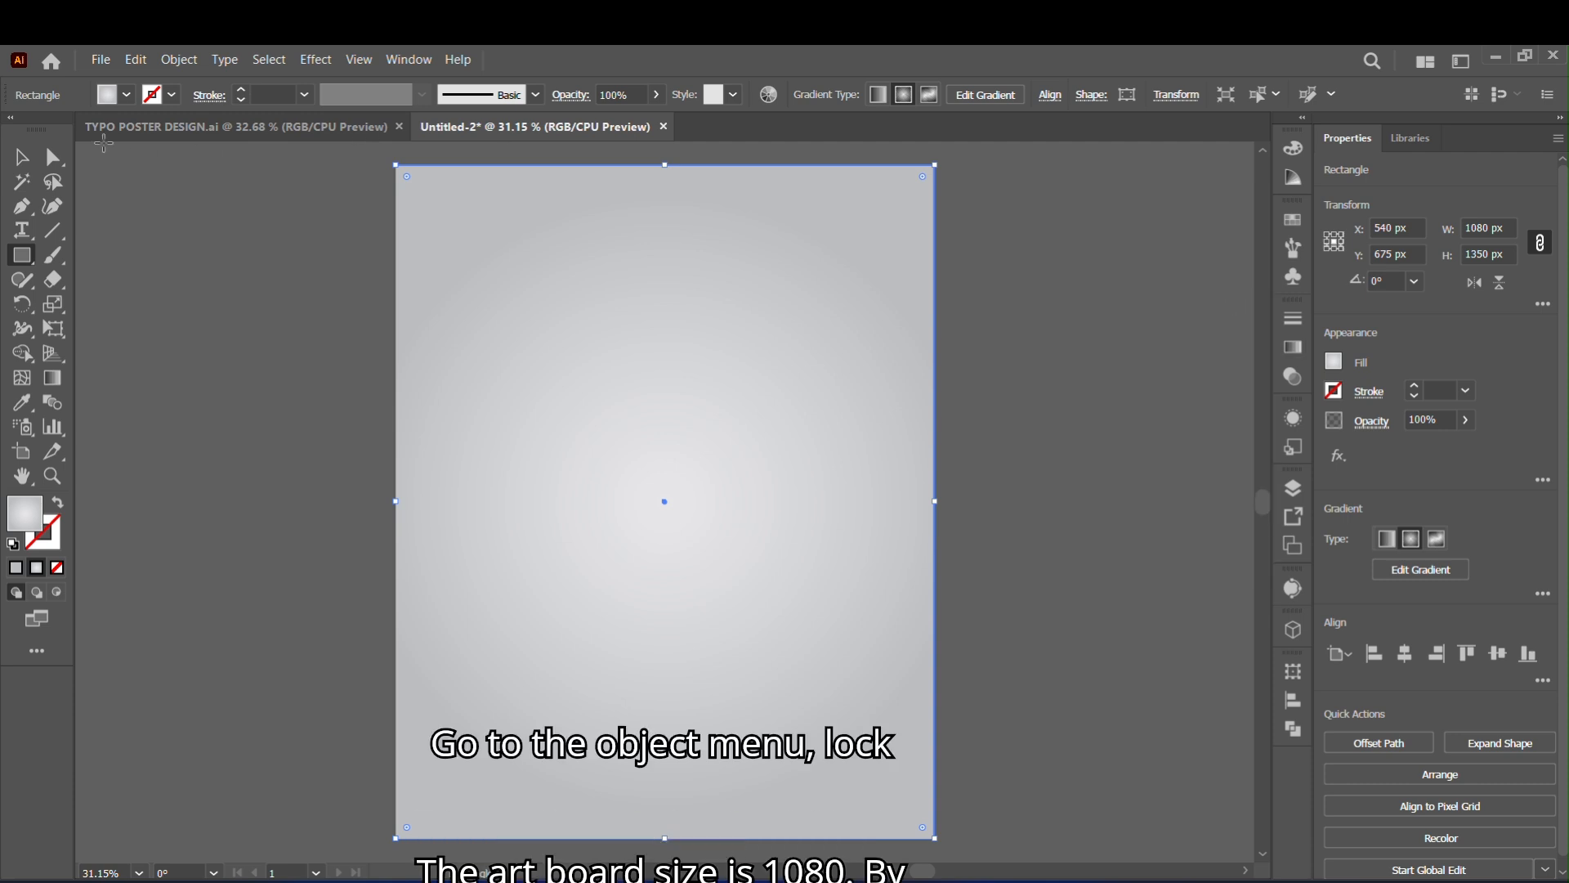
# - Lock the gradient background rectangle
pyautogui.click(179, 59)
pyautogui.moveTo(458, 230)
pyautogui.click(535, 231)
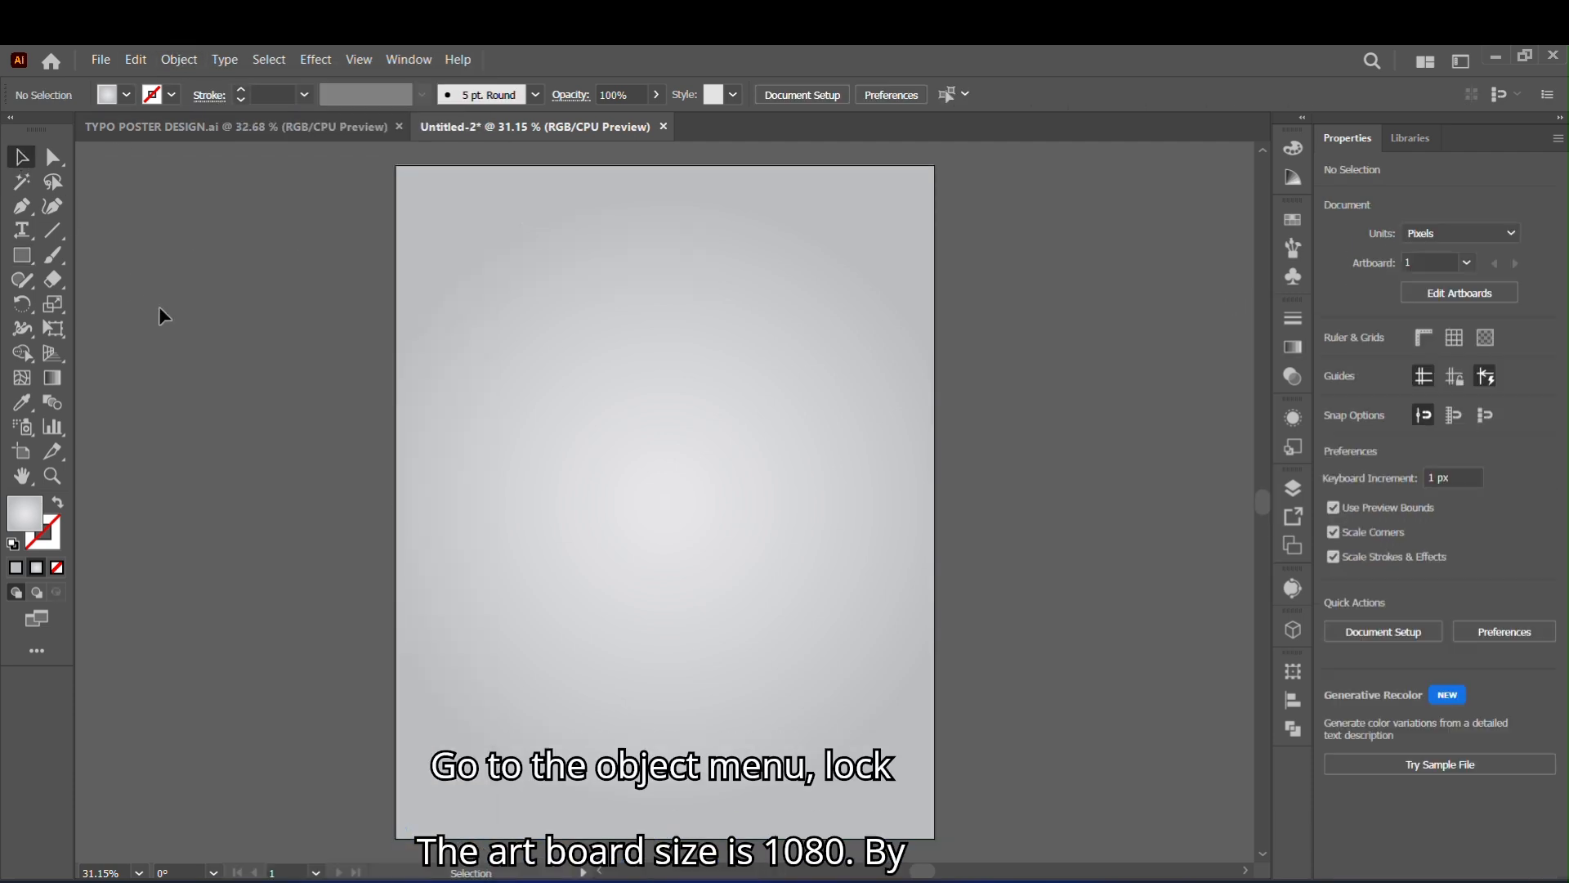
# - Draw a circle about 554 px in diameter near the middle of the artboard and swap its fill and stroke
pyautogui.moveTo(22, 255); pyautogui.dragTo(205, 306)
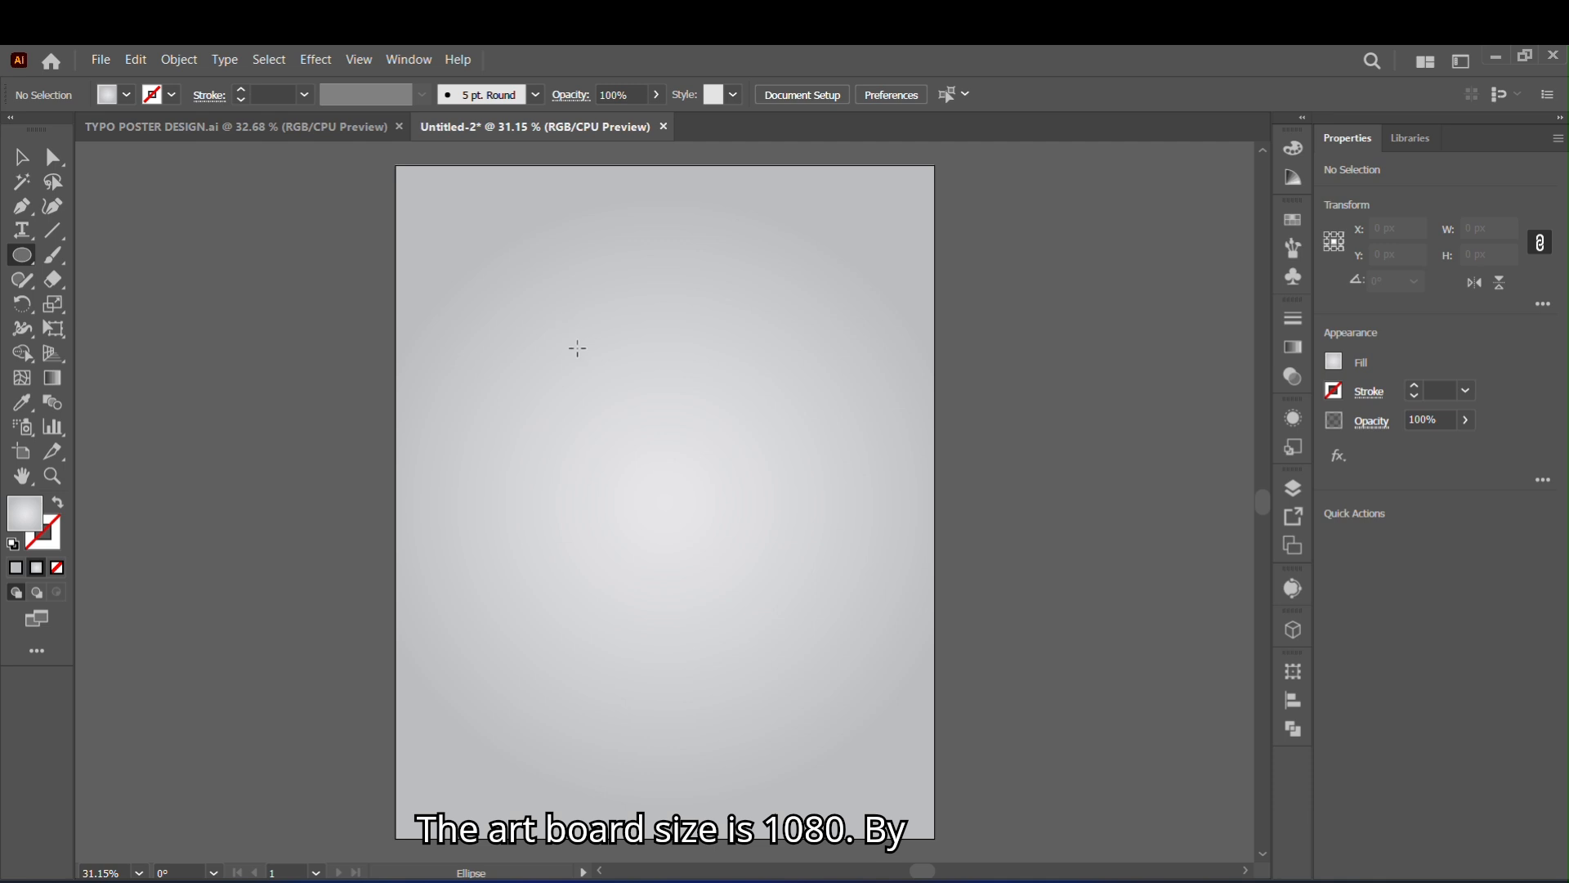
pyautogui.moveTo(579, 343); pyautogui.dragTo(855, 617)
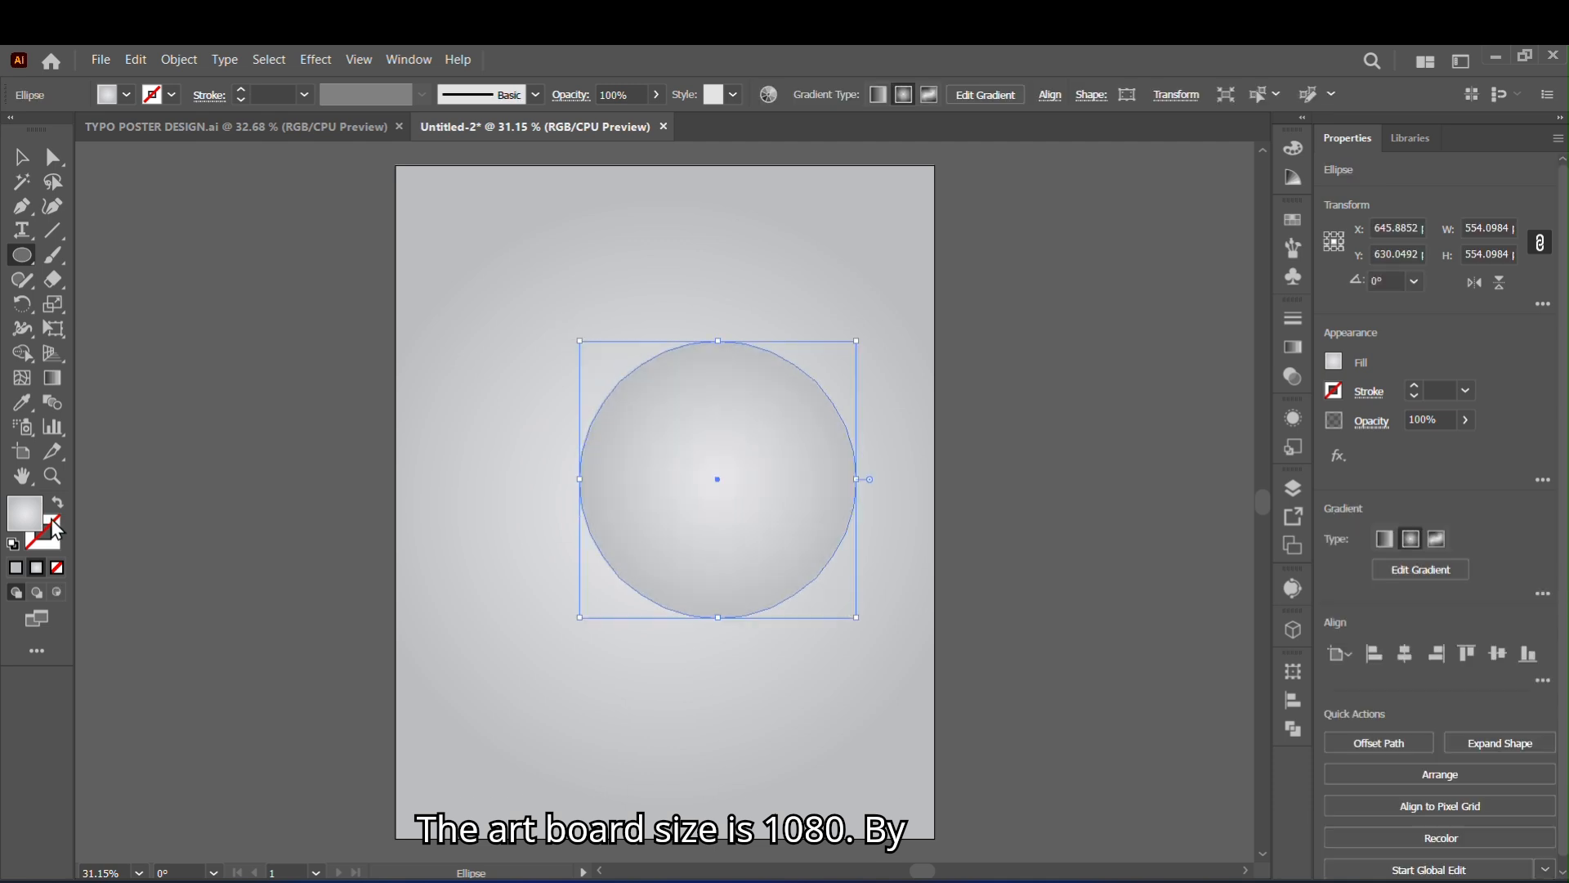
pyautogui.click(59, 503)
pyautogui.click(26, 160)
pyautogui.click(217, 317)
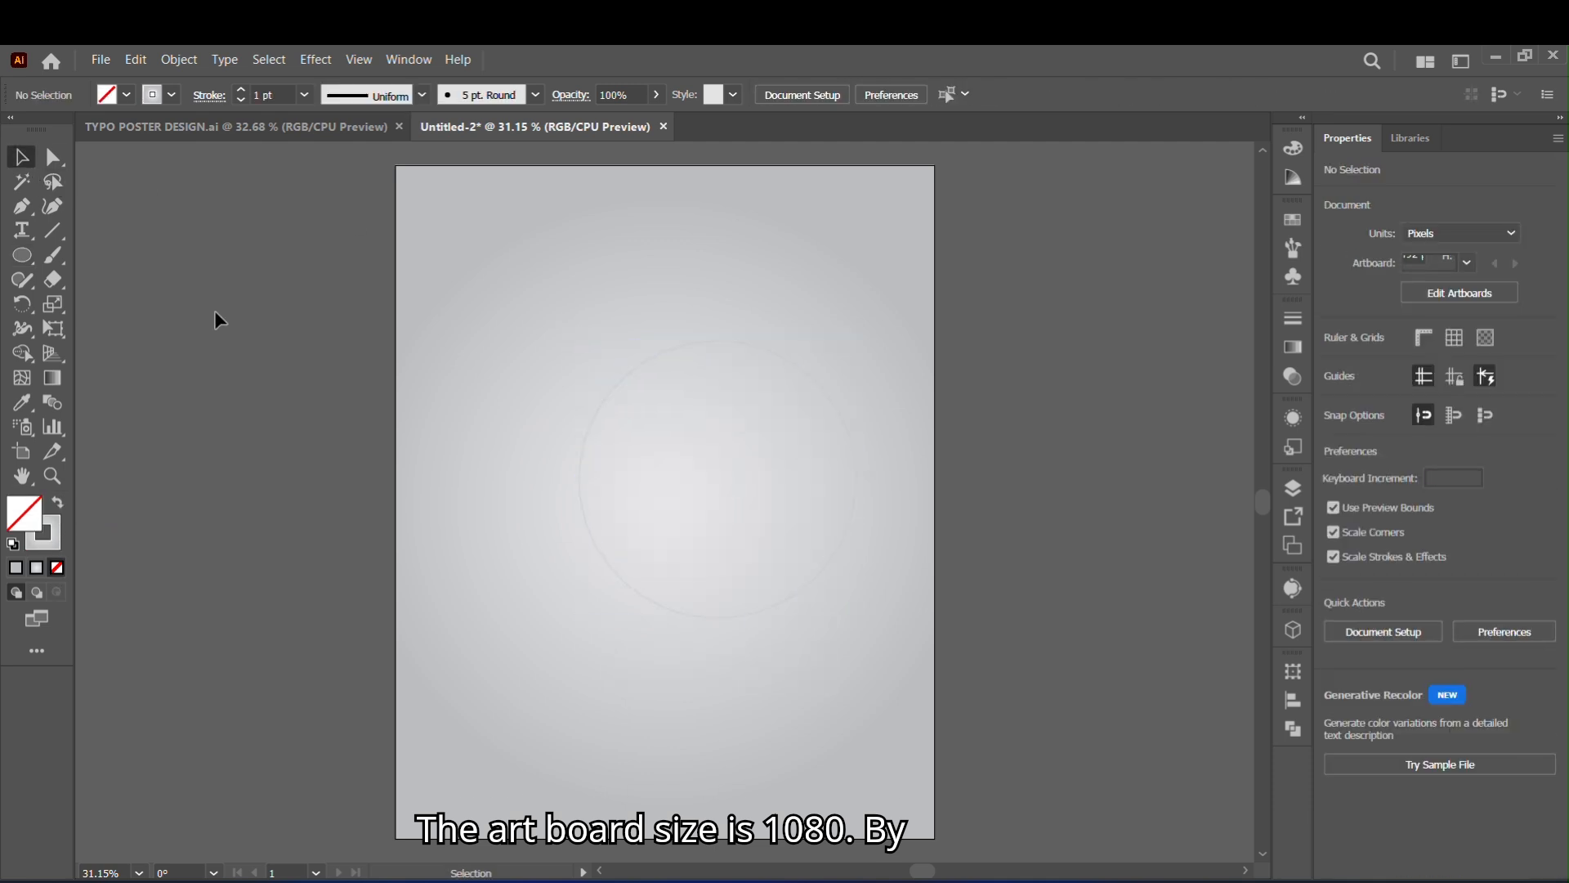
# - Give the circle outline a black stroke
pyautogui.click(581, 465)
pyautogui.click(172, 96)
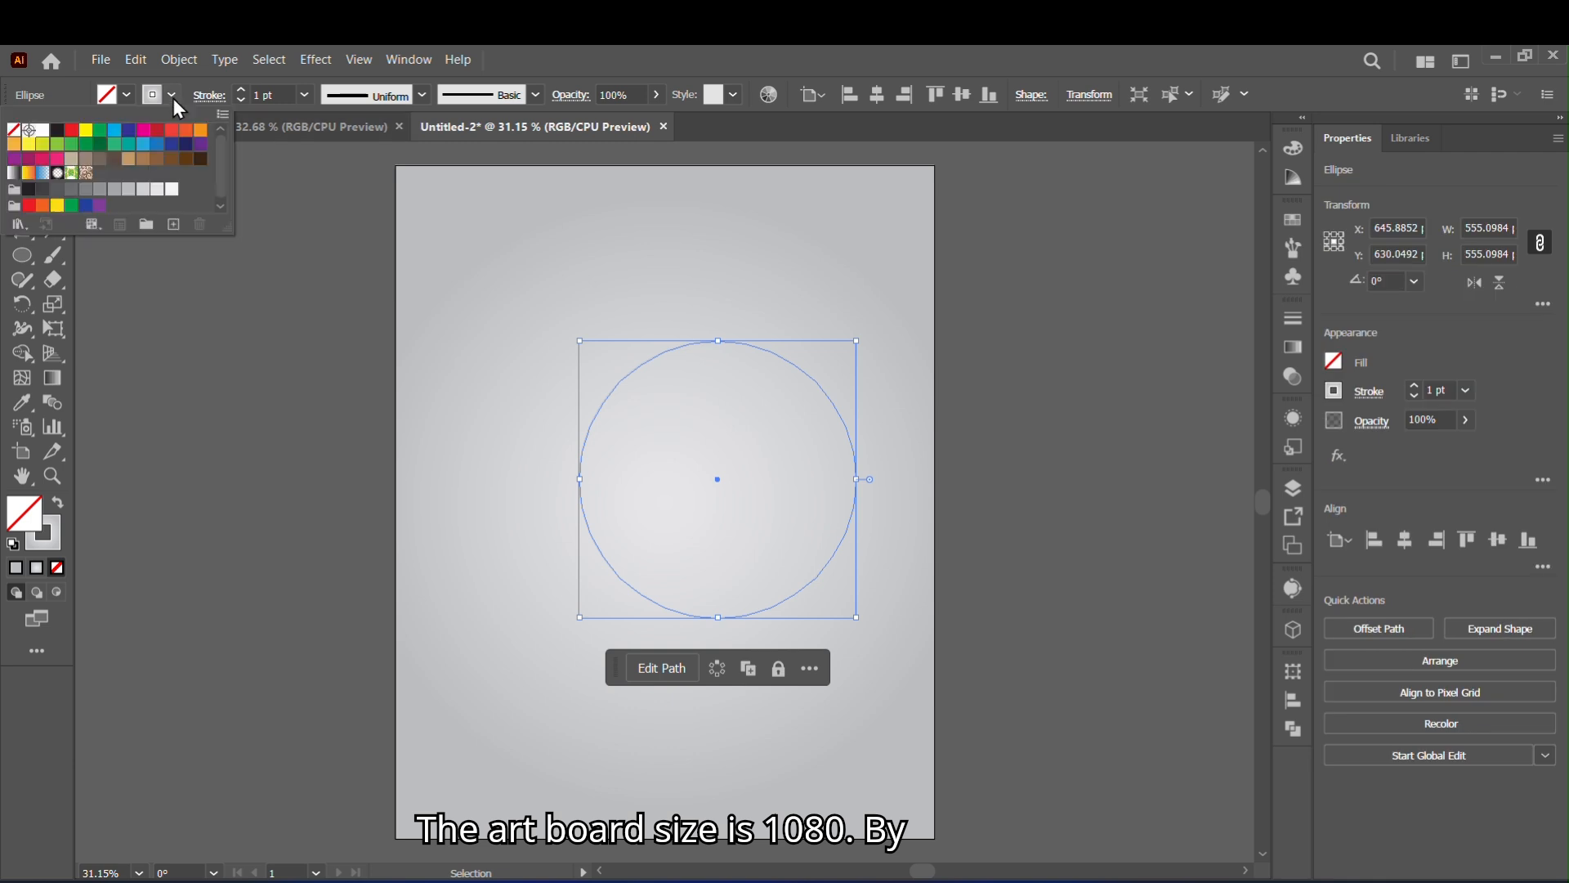
pyautogui.click(55, 131)
pyautogui.click(234, 369)
# - Enlarge the circle to about 622 px in diameter and place it in the upper right area of the artboard
pyautogui.click(1058, 586)
pyautogui.moveTo(854, 450); pyautogui.dragTo(900, 283)
pyautogui.moveTo(904, 448); pyautogui.dragTo(812, 494)
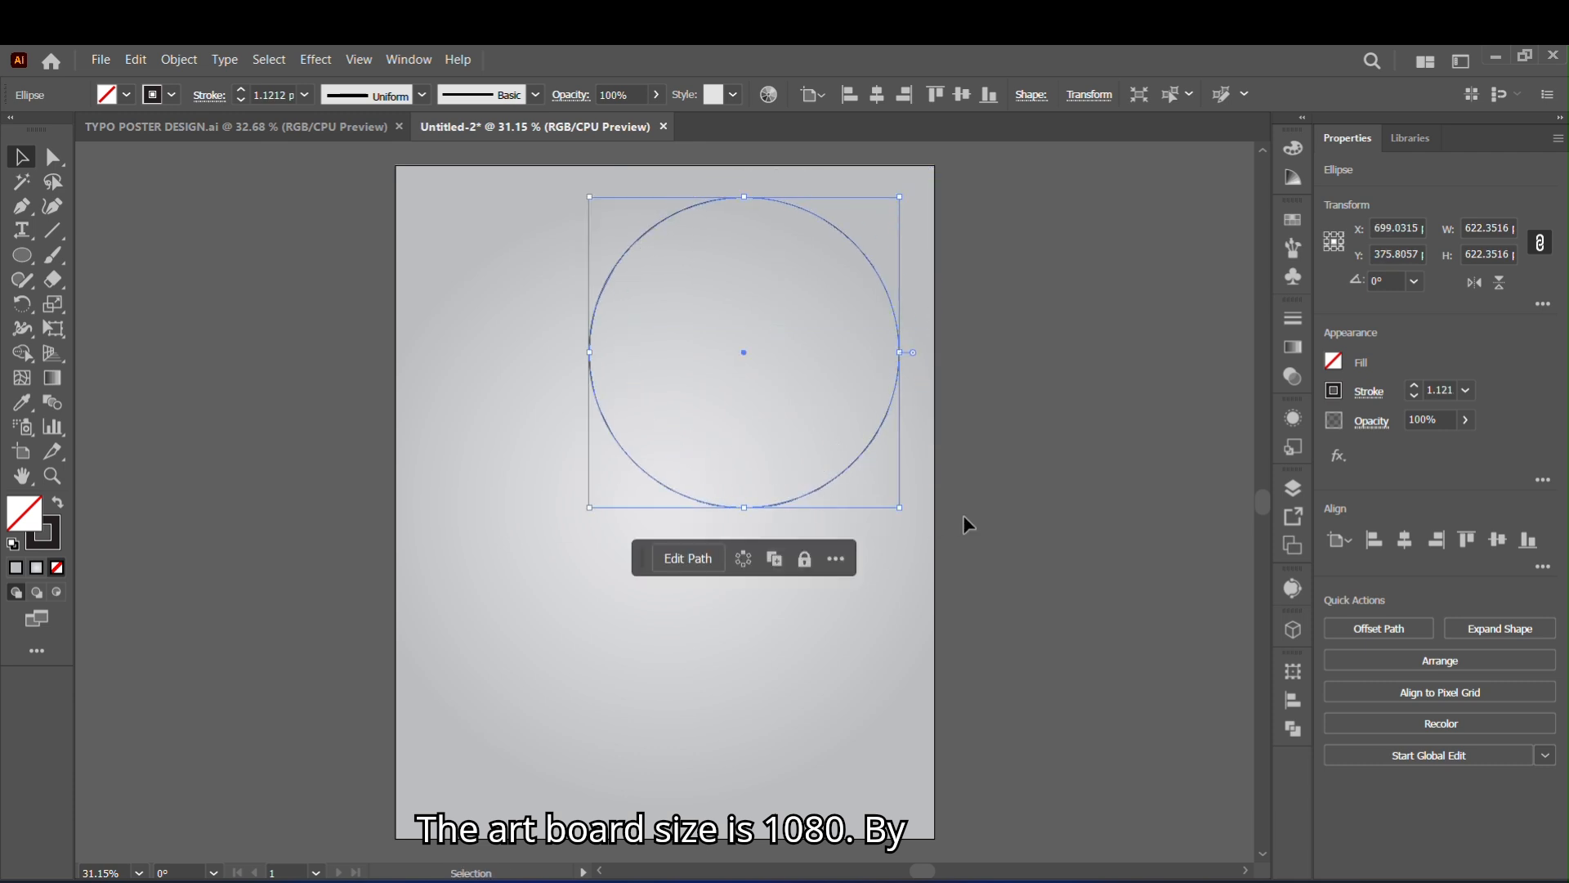
# - Add the text "HITCH GRAPHICS" along the circle with the Type on a Path tool
pyautogui.click(22, 230)
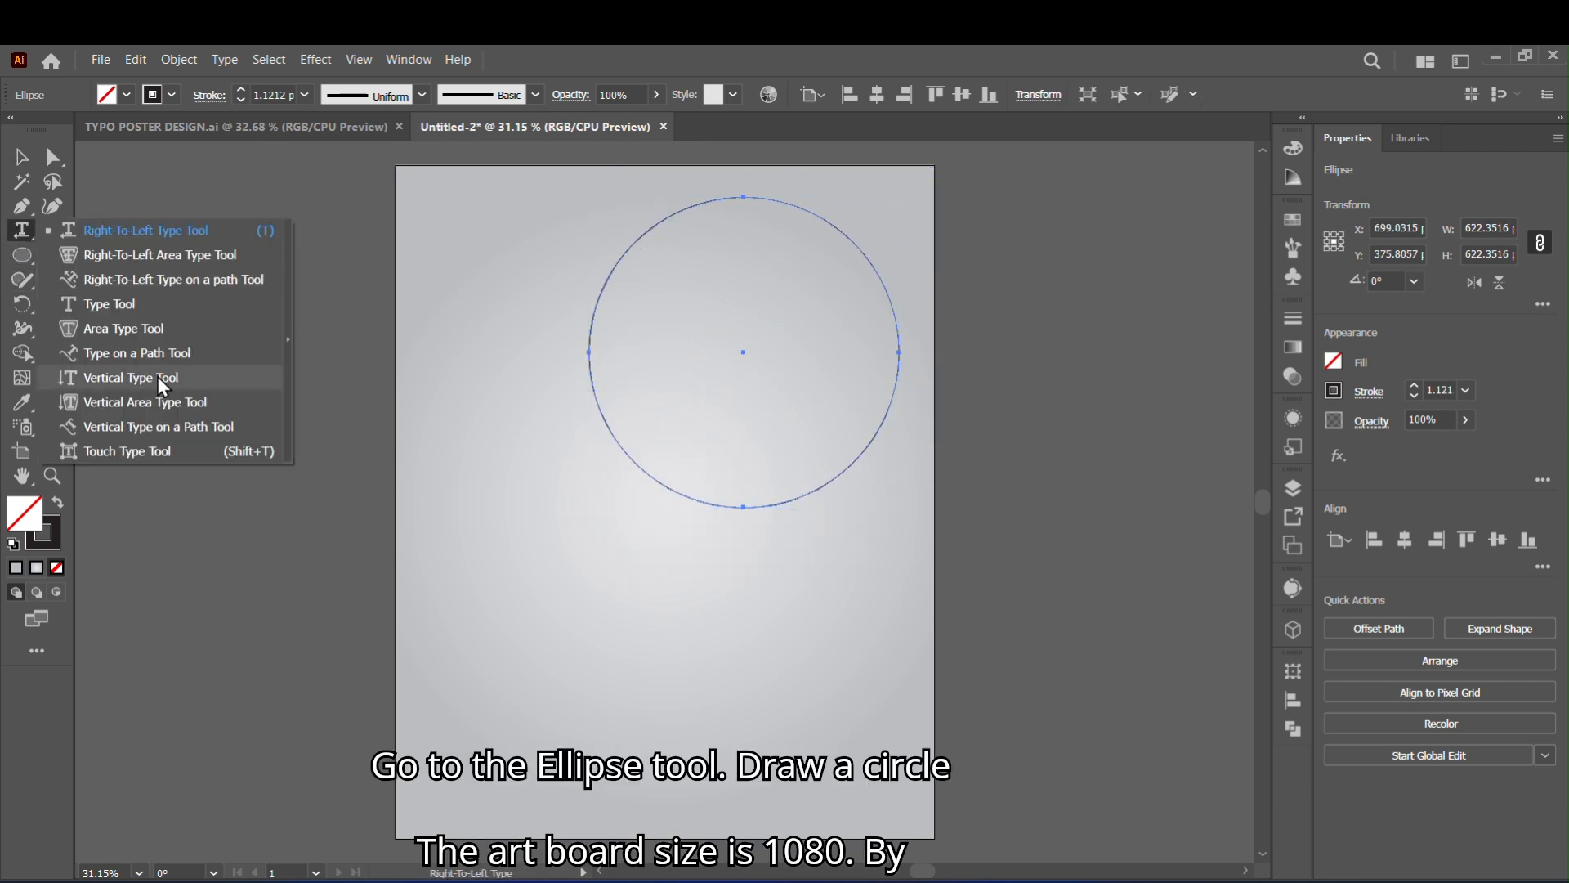
pyautogui.click(143, 353)
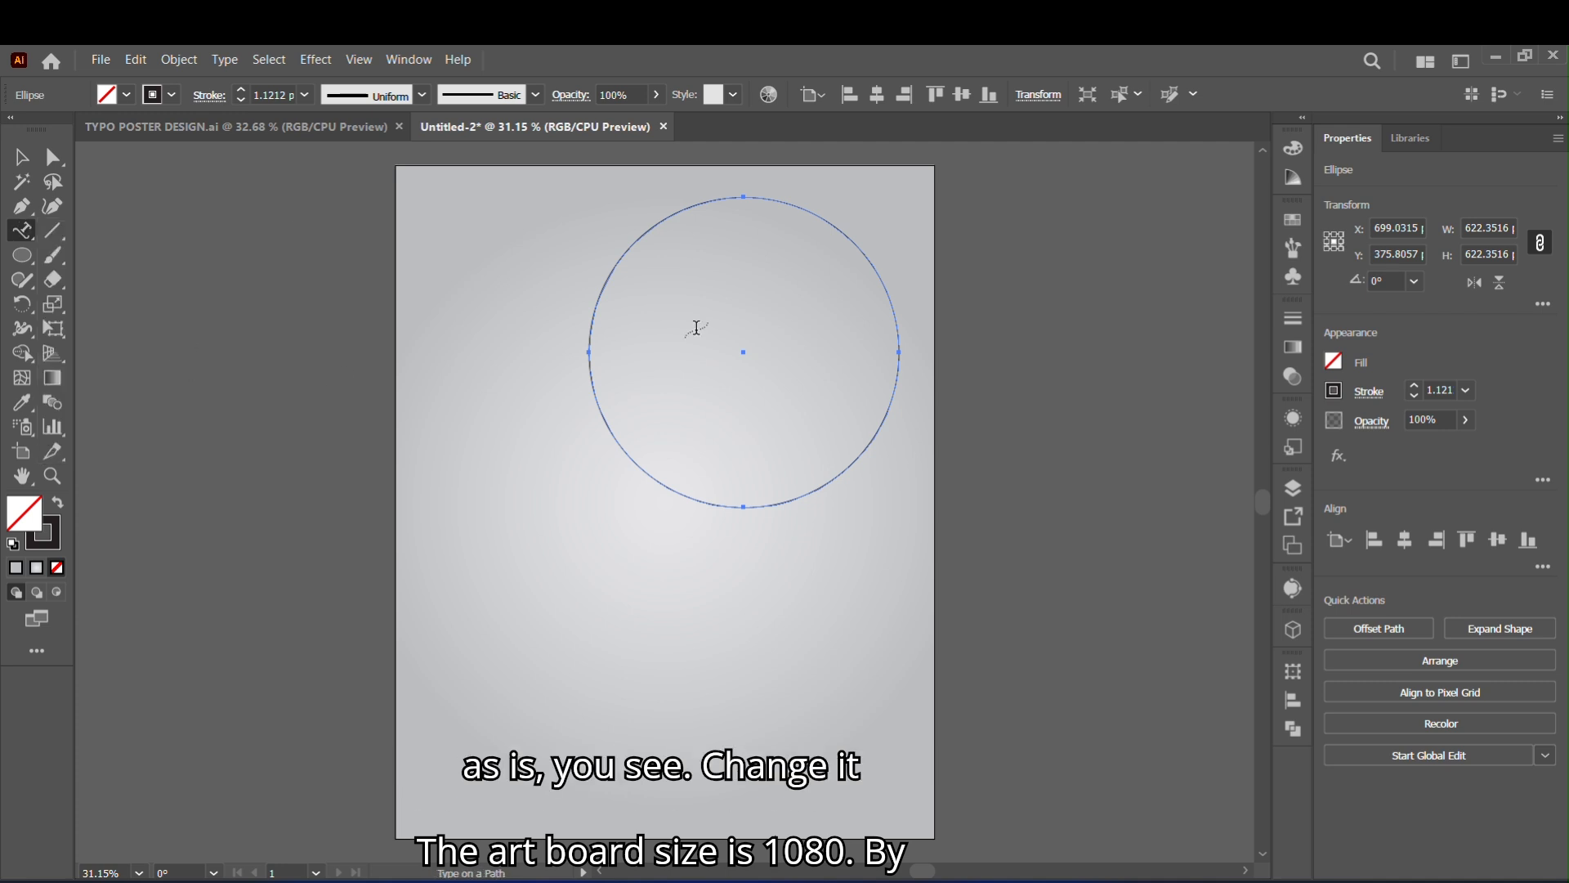
pyautogui.click(614, 265)
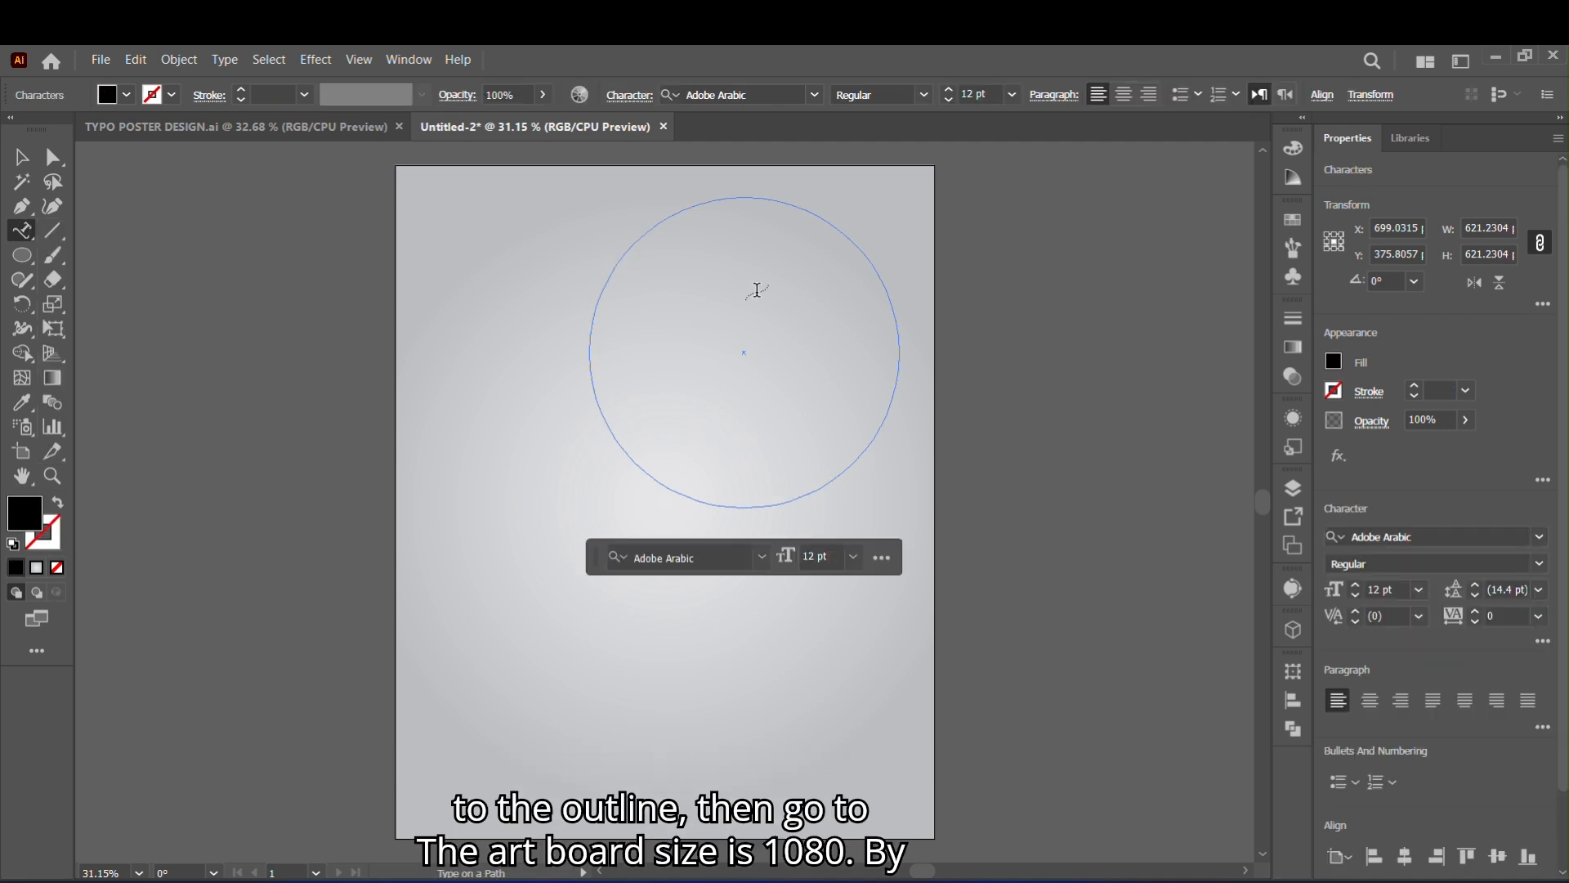
pyautogui.write('woo')
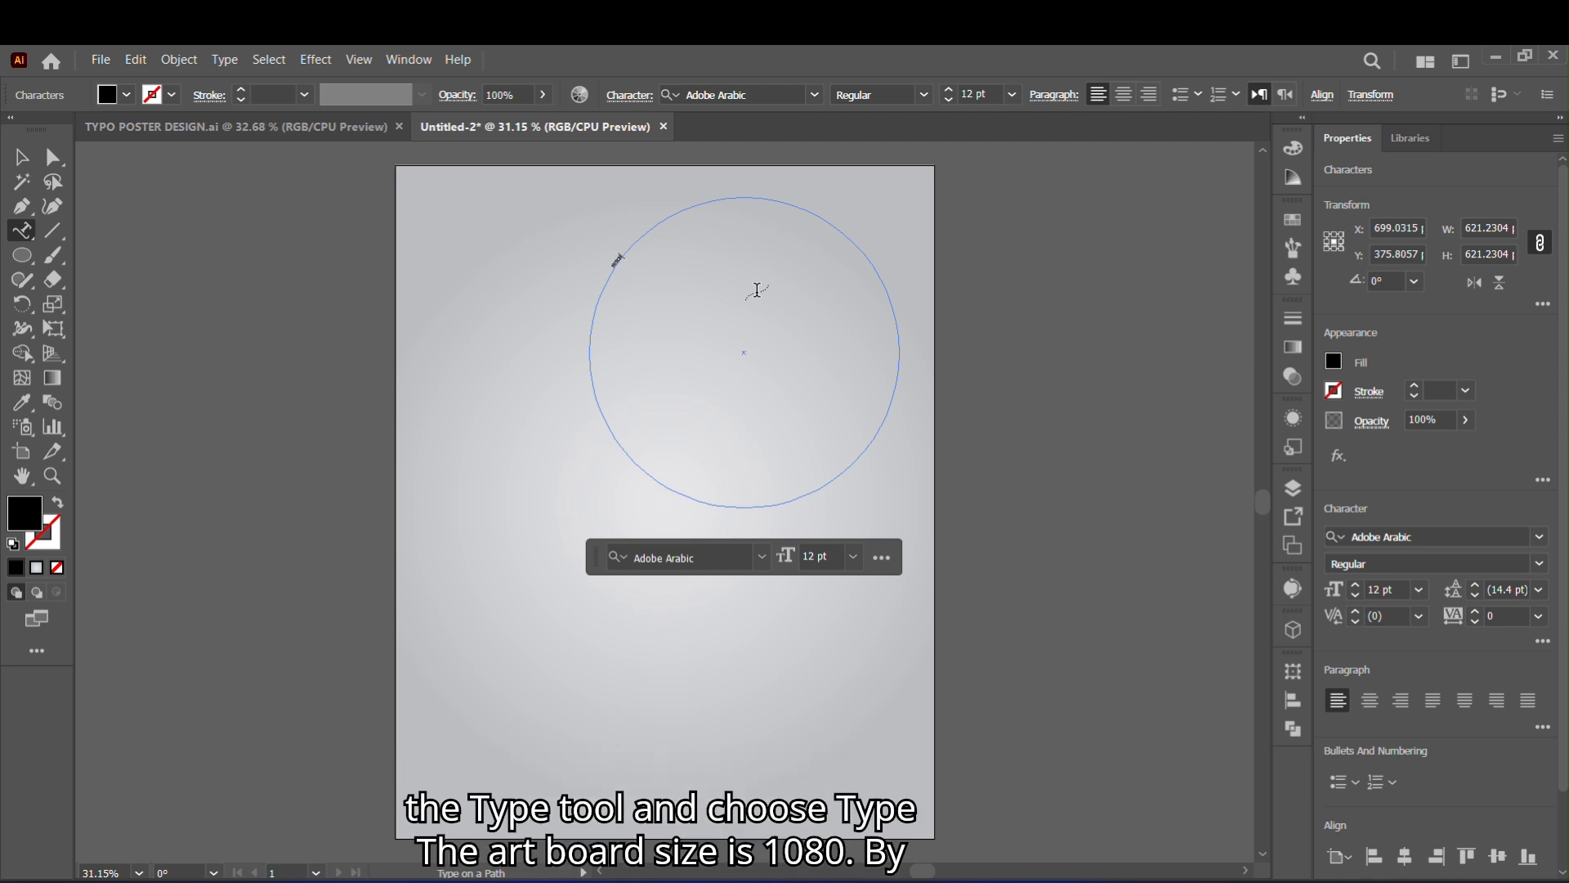
pyautogui.write('K GRAPHIC')
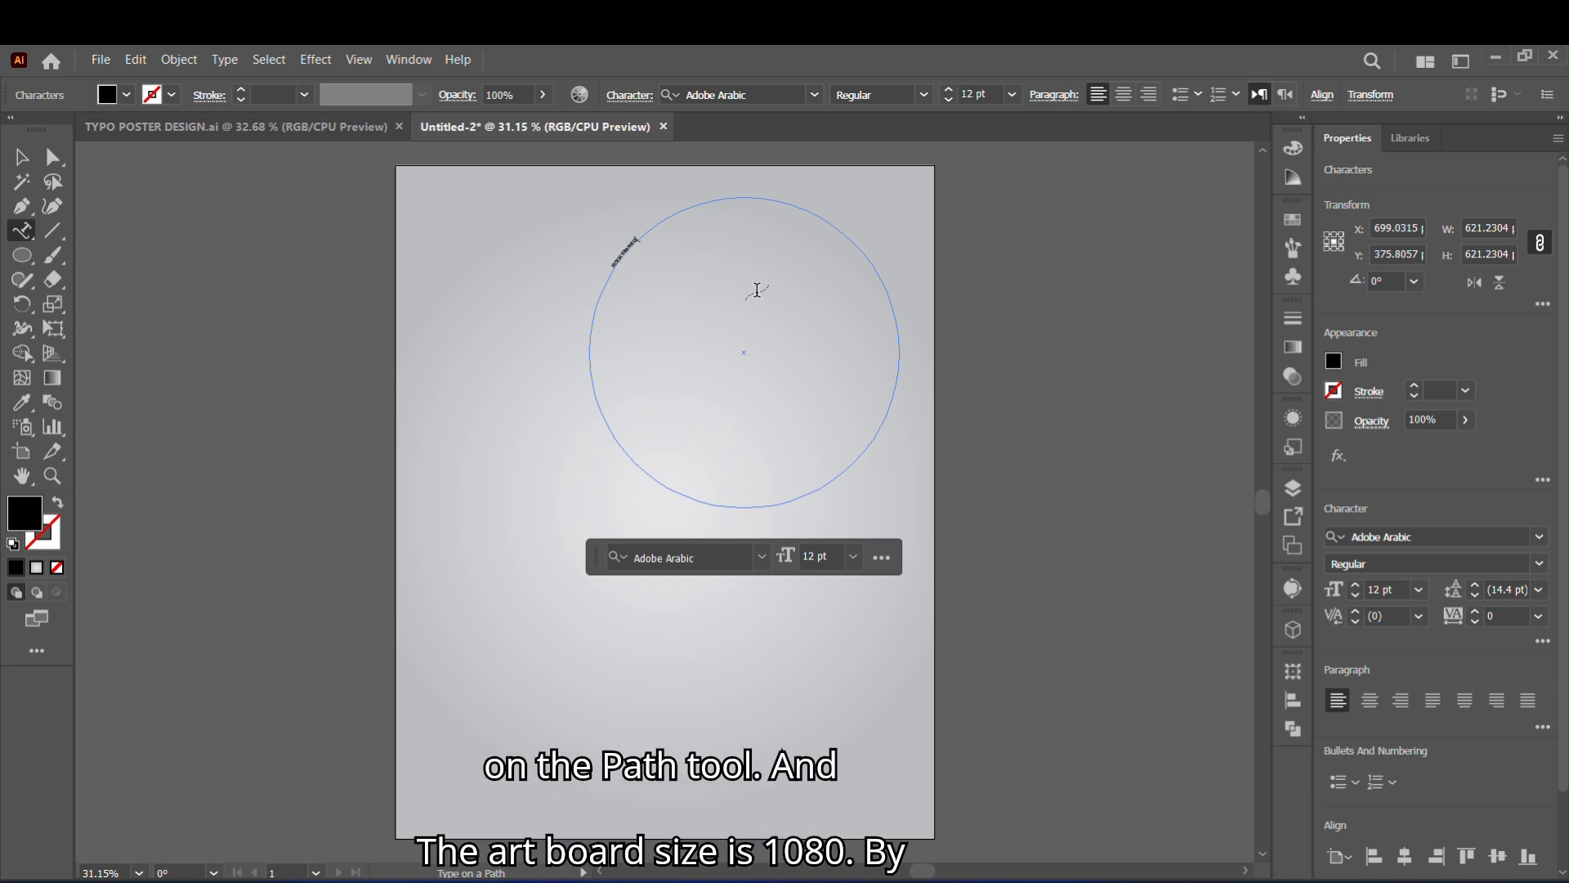
pyautogui.press('Escape')
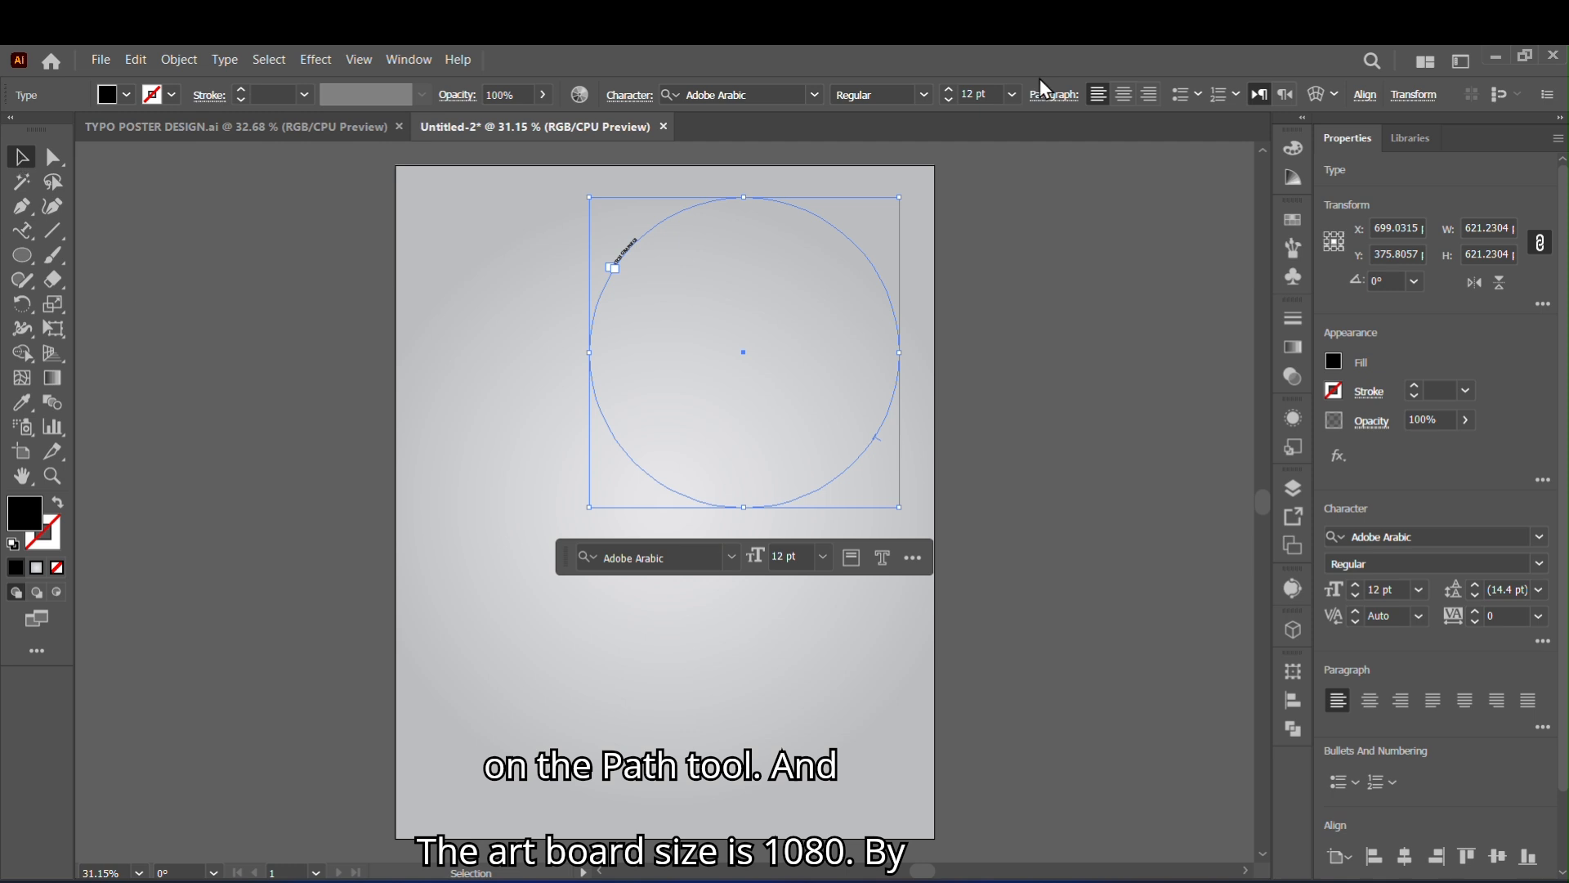
# - Format the circular text in Acumin Variable Concept Bold at 124 pt
pyautogui.click(1354, 585)
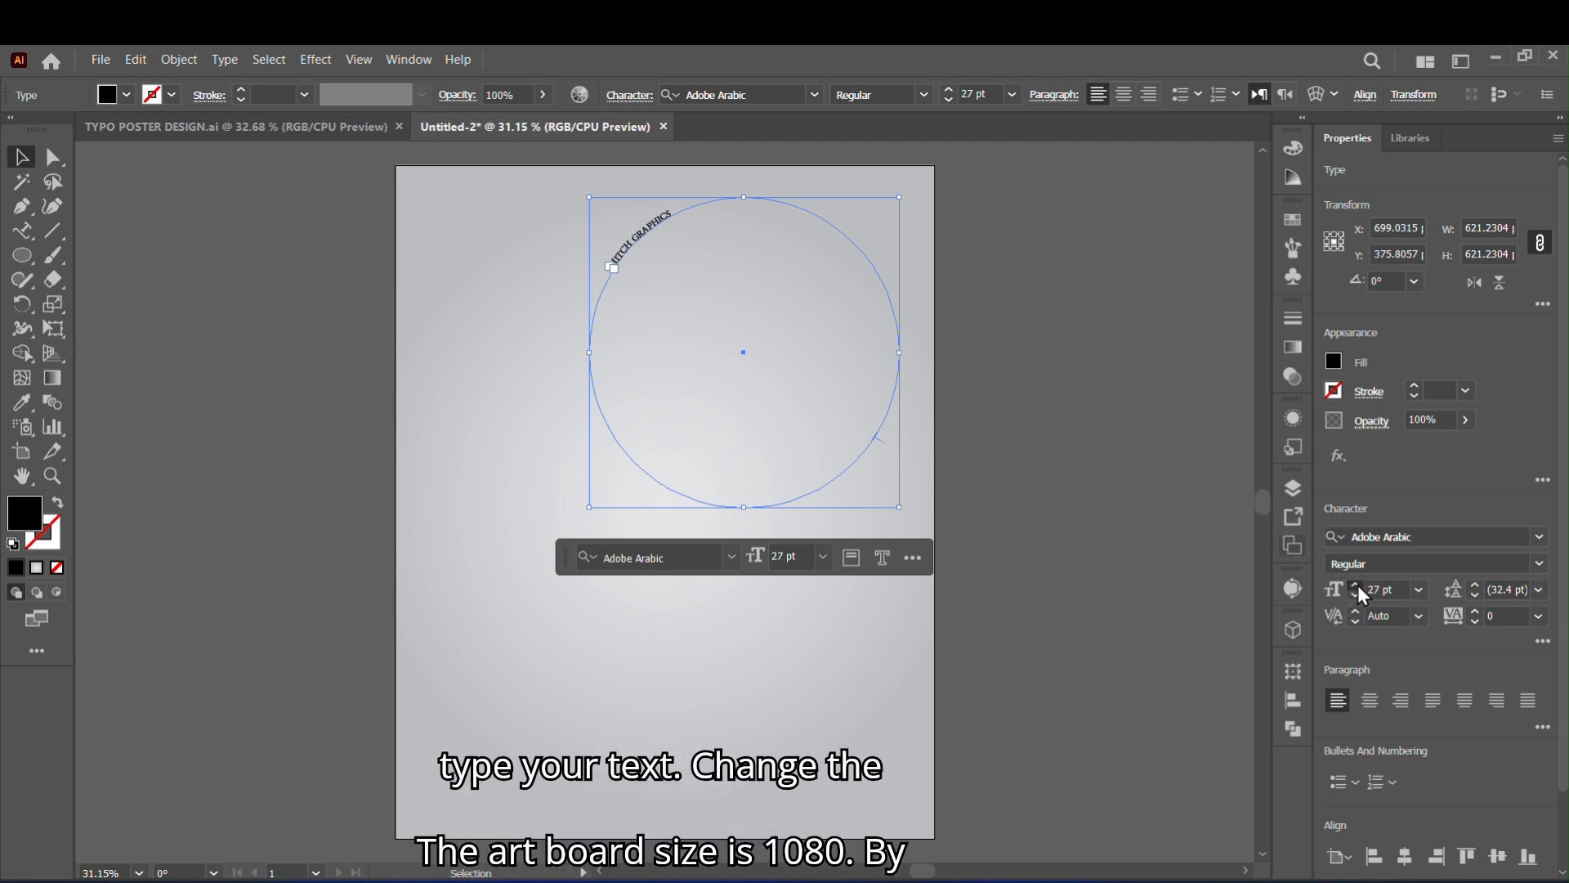
pyautogui.moveTo(1356, 585); pyautogui.dragTo(1356, 585)
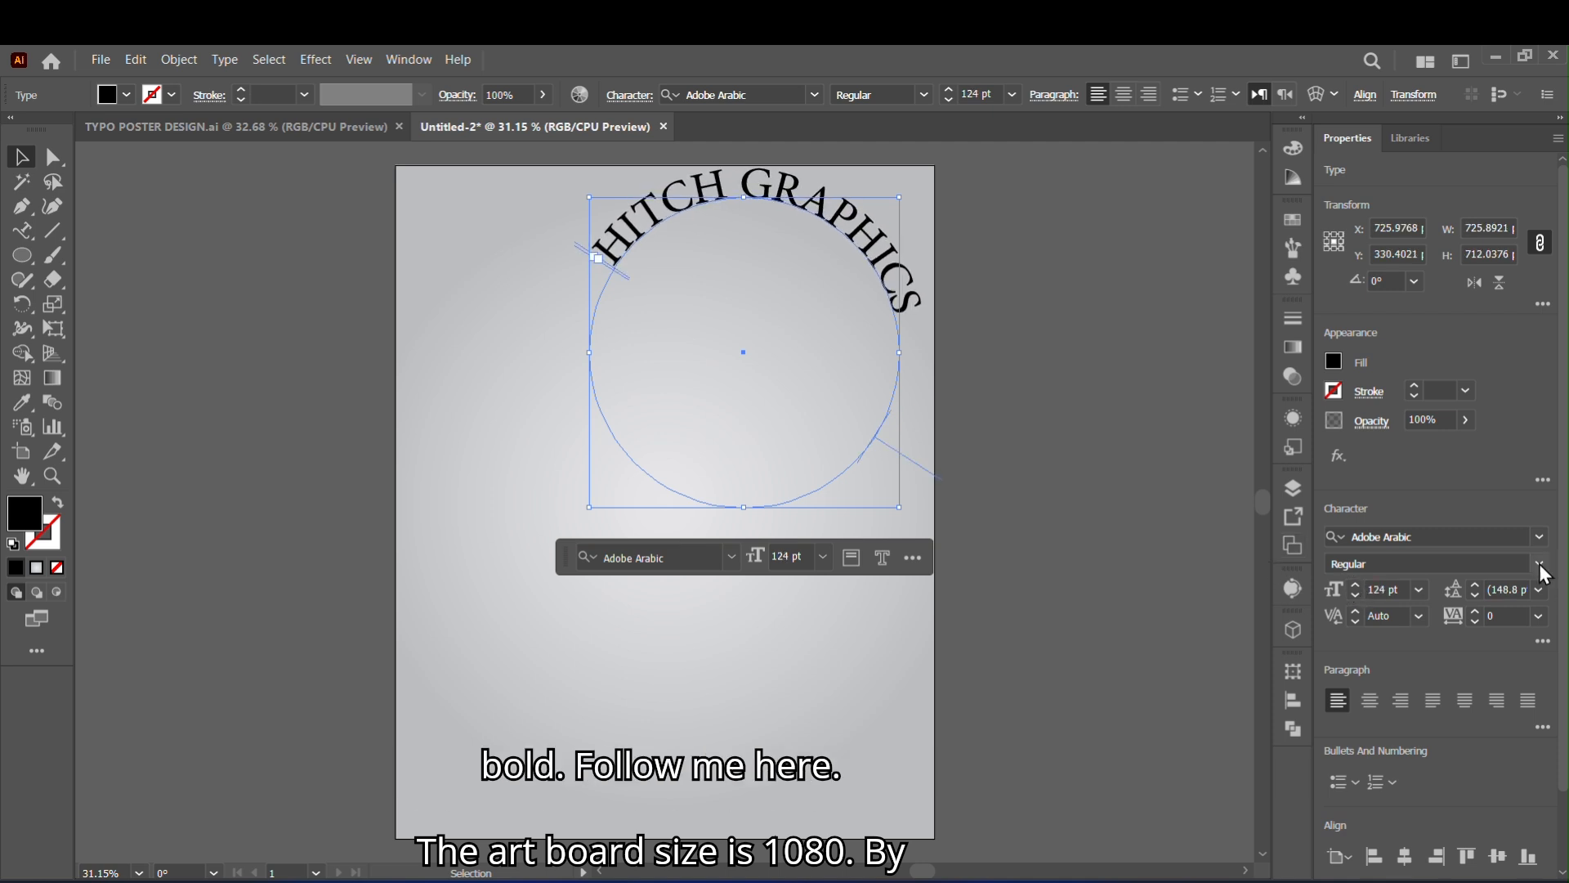
pyautogui.click(1539, 537)
pyautogui.scroll(5, 1414, 645)
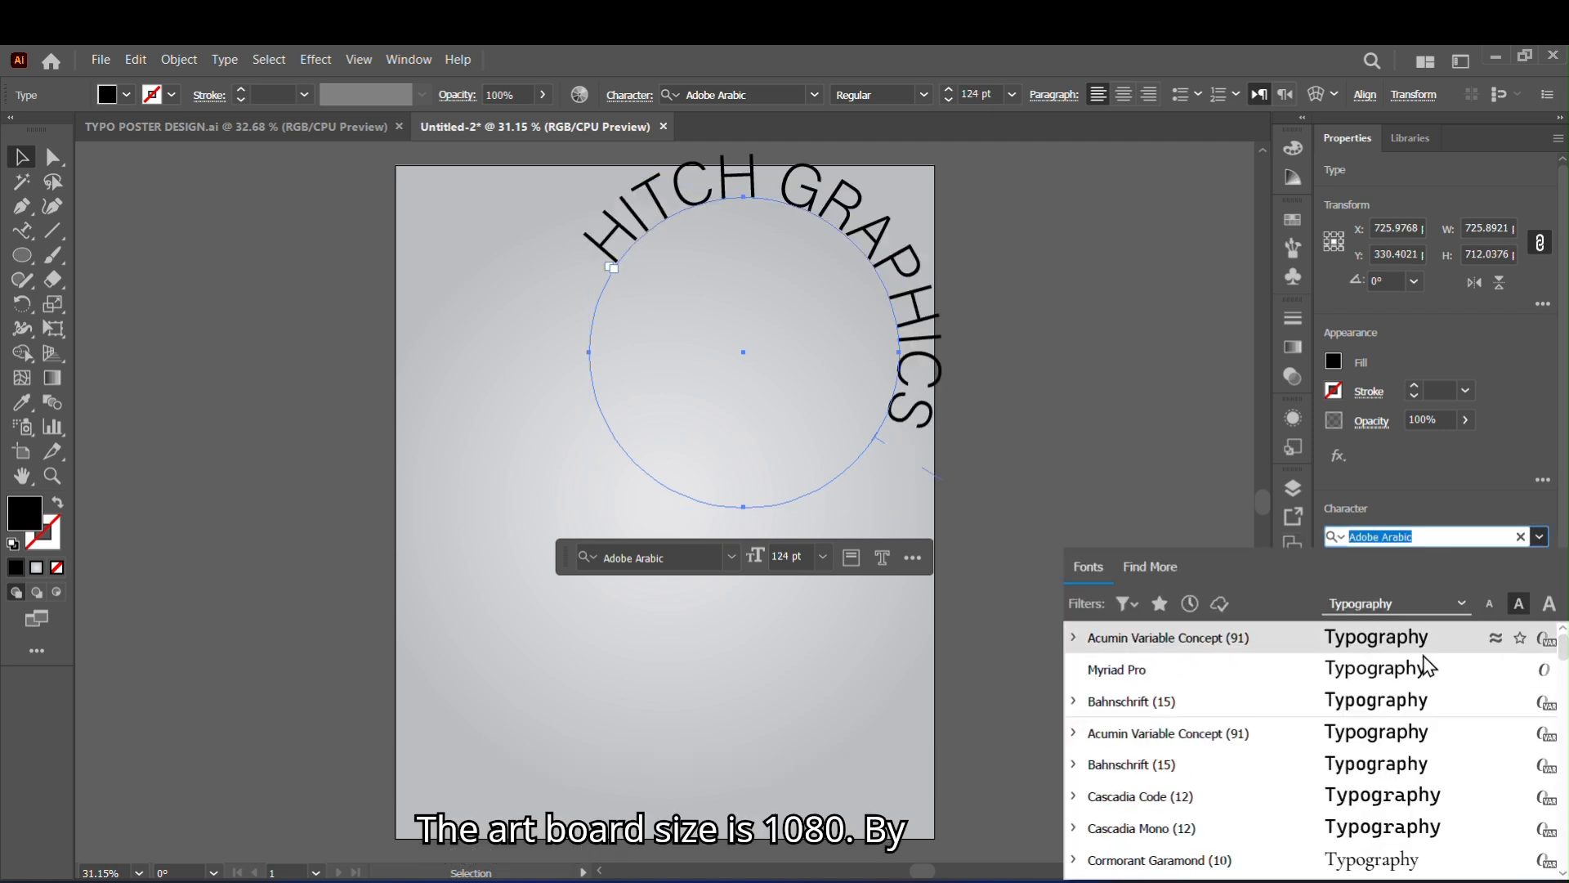
pyautogui.click(1414, 646)
pyautogui.click(1513, 563)
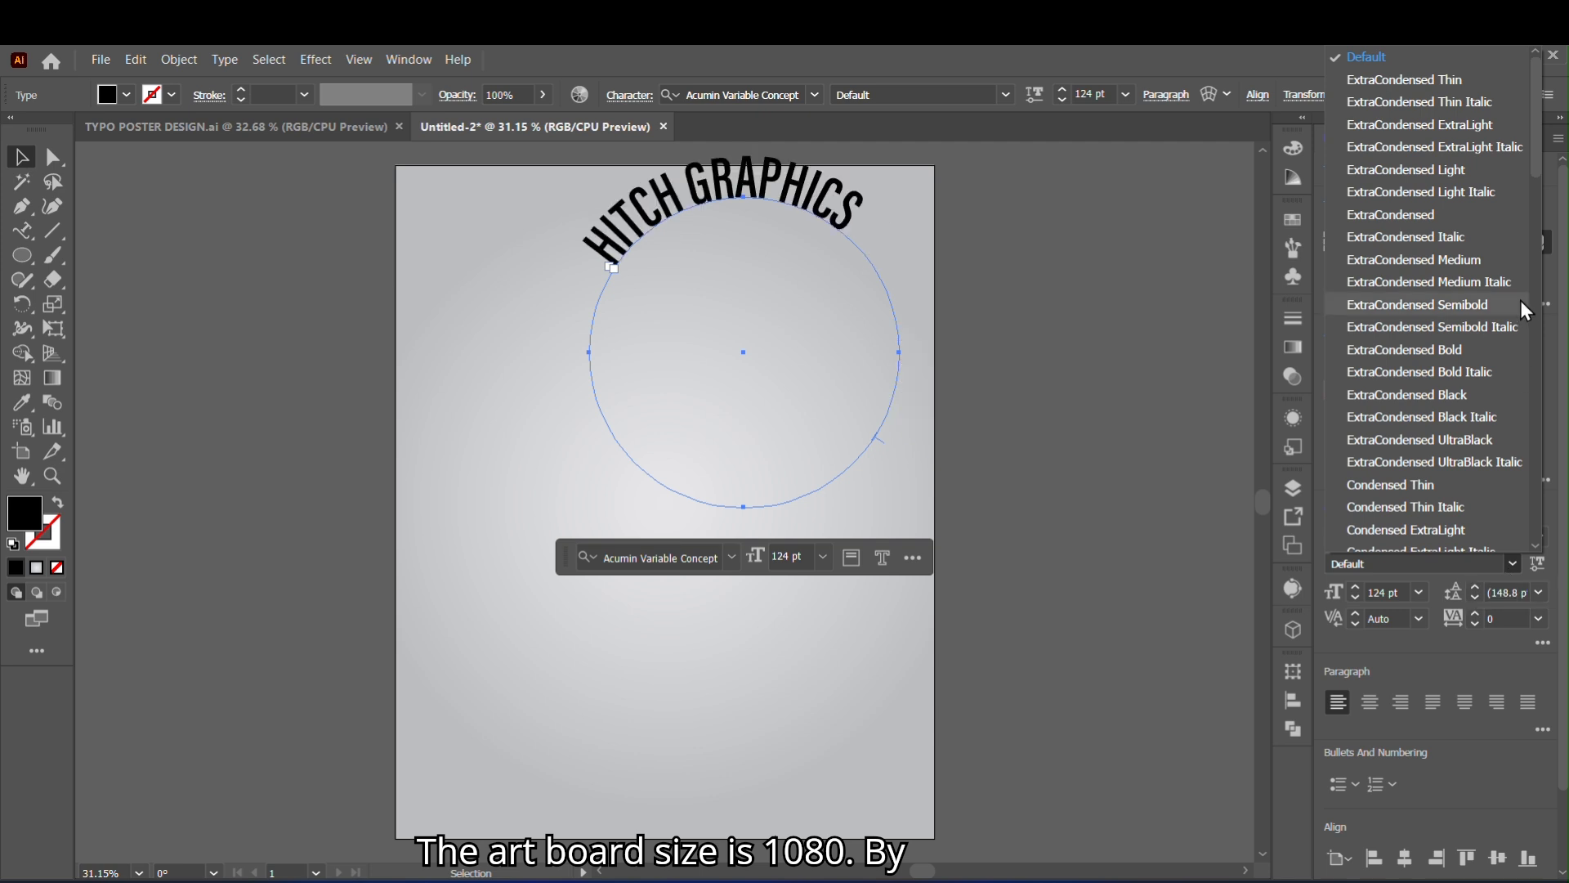
pyautogui.scroll(-1, 1547, 194)
pyautogui.scroll(-10, 1547, 195)
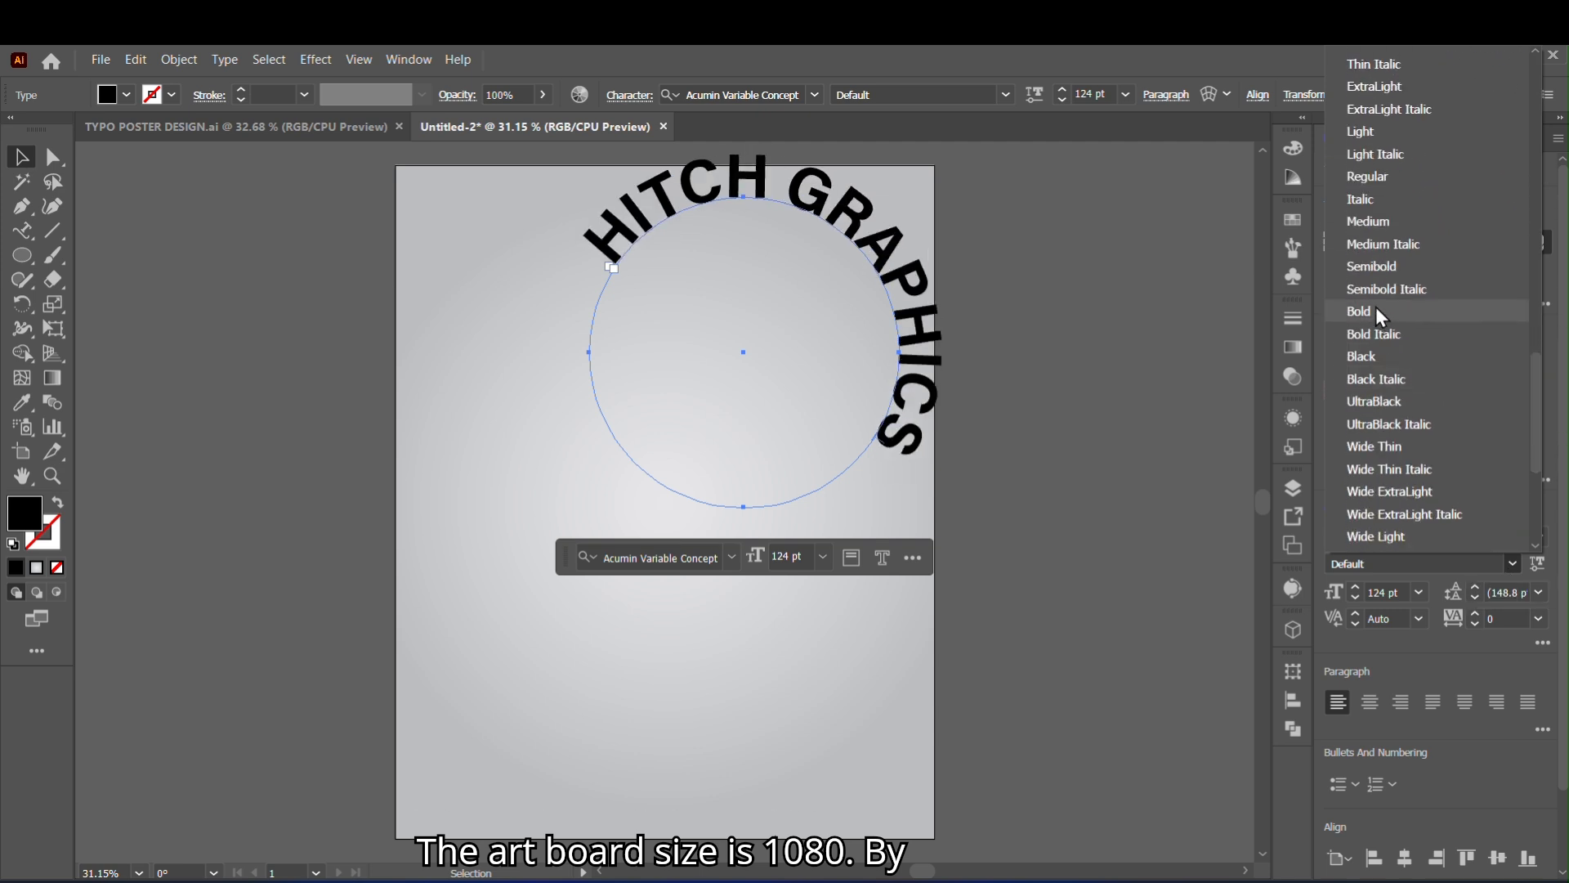
pyautogui.click(1376, 316)
# - Move the end bracket of the HITCH GRAPHICS path text to the circle's lower right, just past the last letter
pyautogui.press('z')
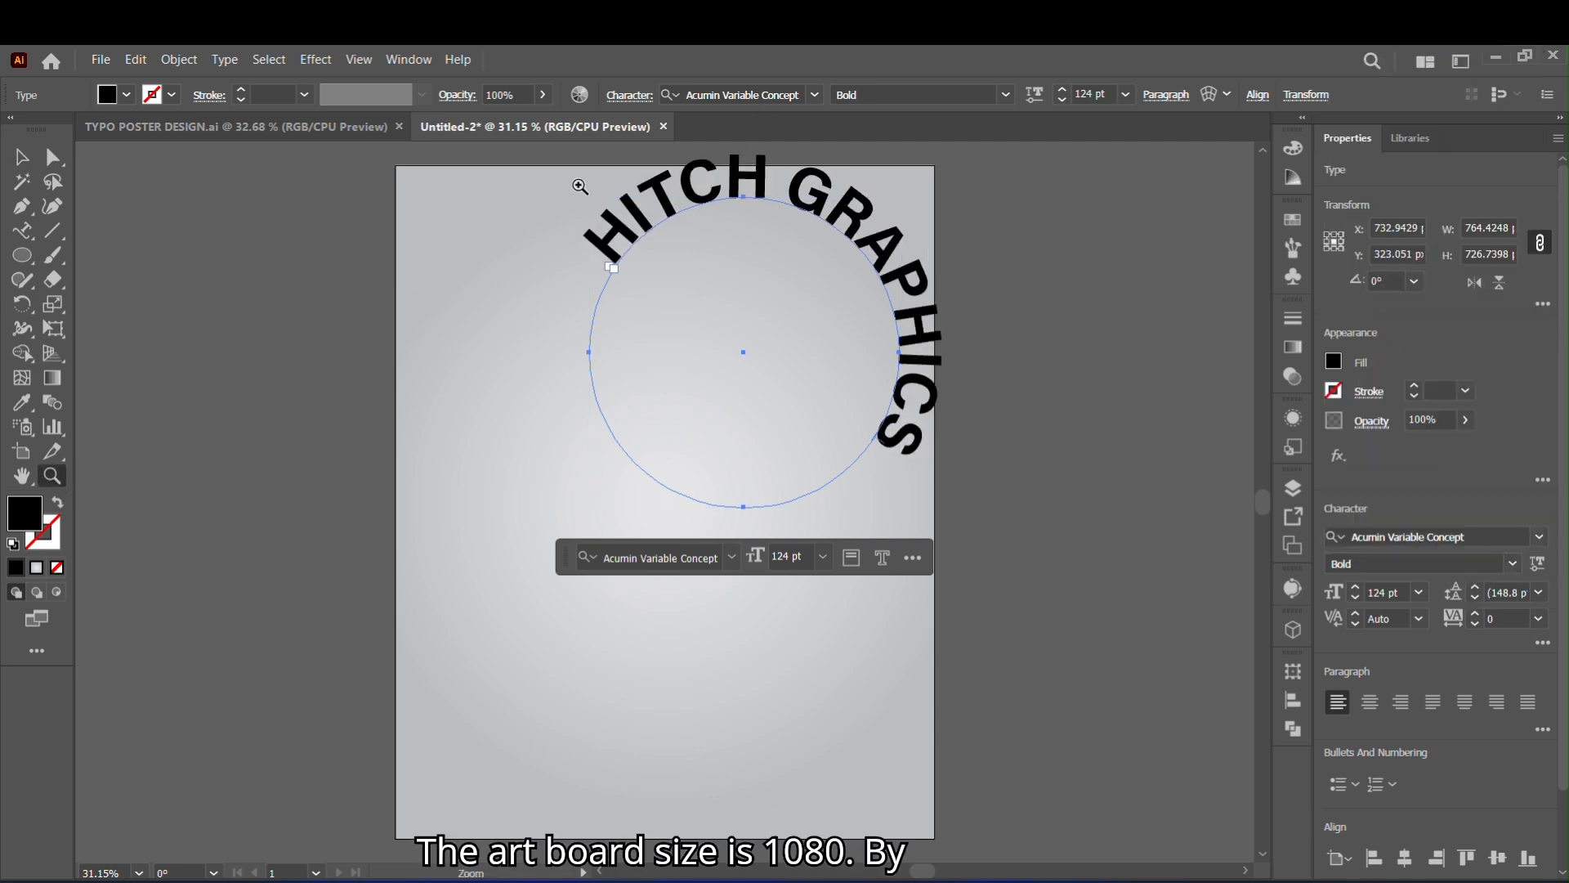
pyautogui.moveTo(578, 182); pyautogui.dragTo(891, 404)
pyautogui.click(22, 157)
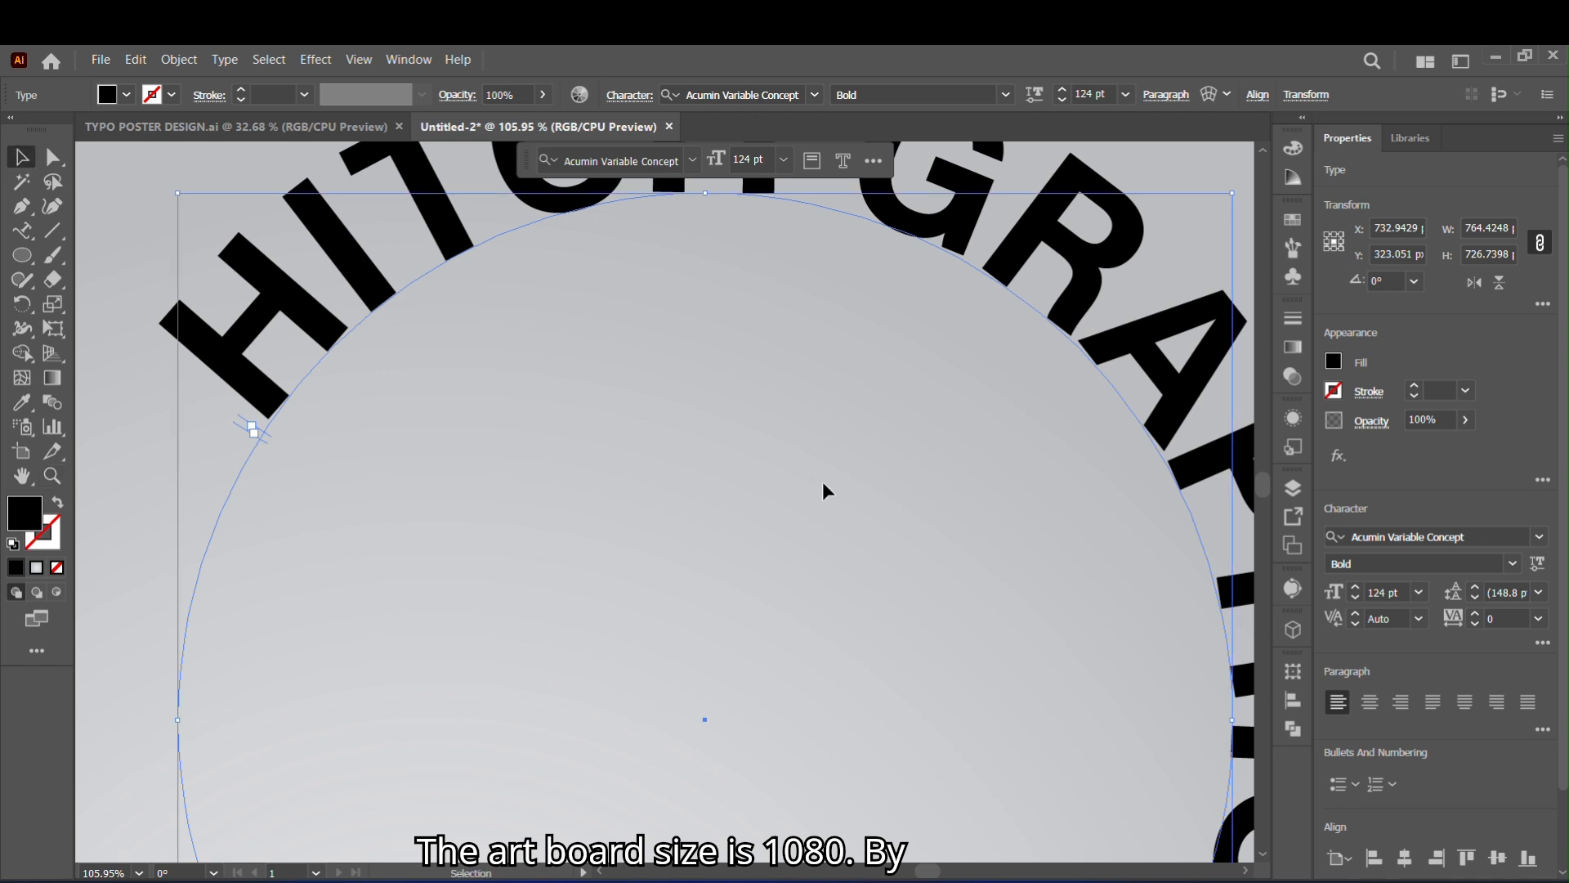
pyautogui.click(856, 394)
pyautogui.click(54, 476)
pyautogui.keyDown('alt'); pyautogui.click(400, 521); pyautogui.keyUp('alt')
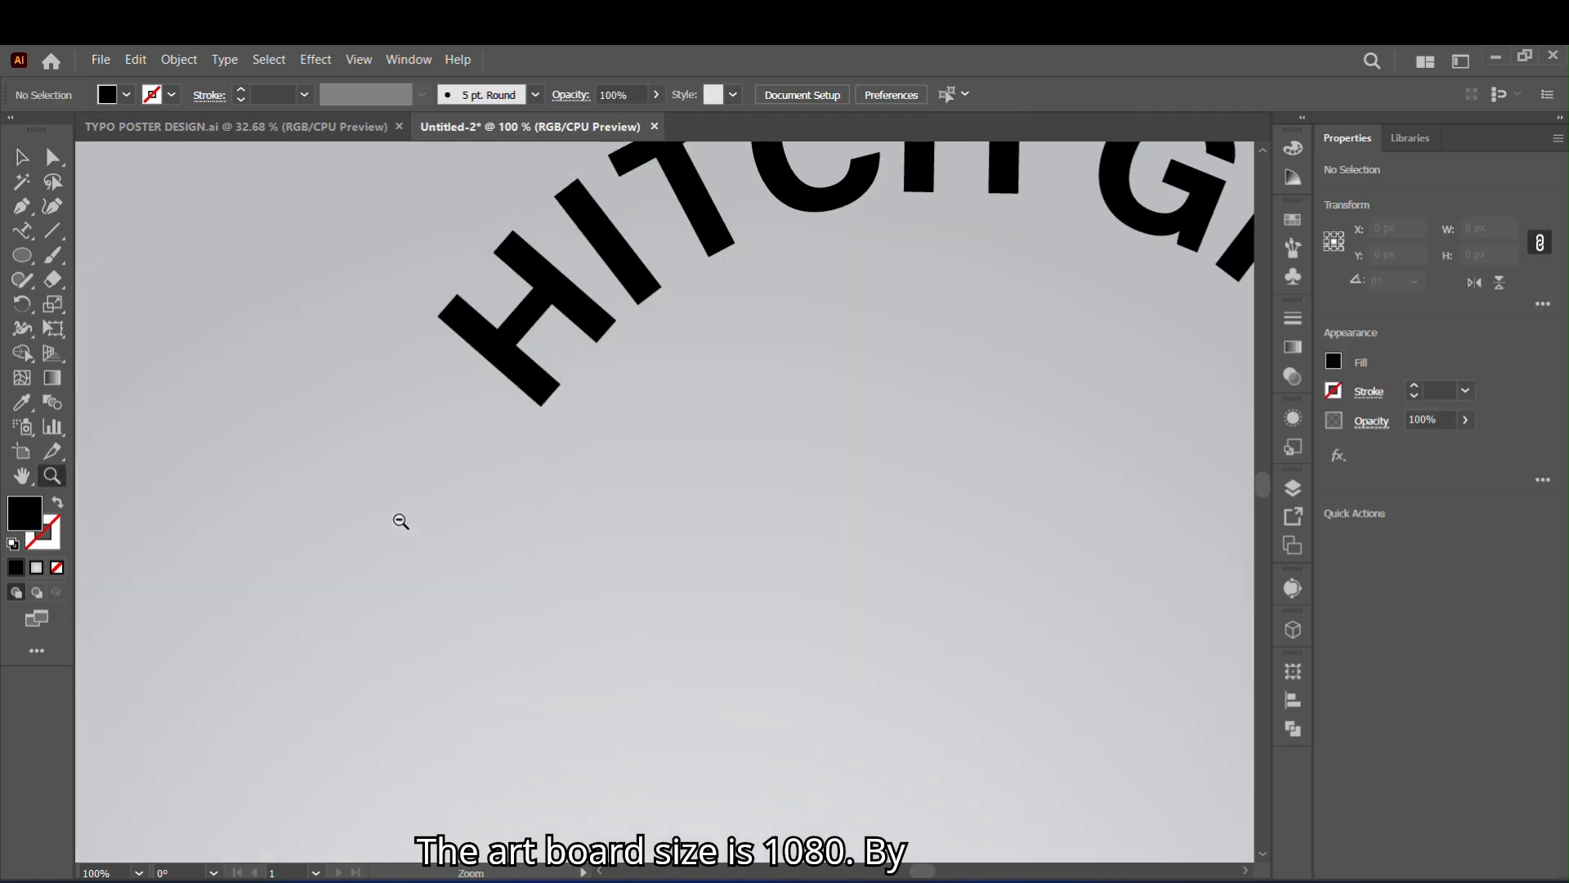
pyautogui.keyDown('alt'); pyautogui.click(400, 519); pyautogui.keyUp('alt')
pyautogui.keyDown('alt'); pyautogui.click(400, 519); pyautogui.keyUp('alt')
pyautogui.moveTo(998, 547); pyautogui.dragTo(511, 461)
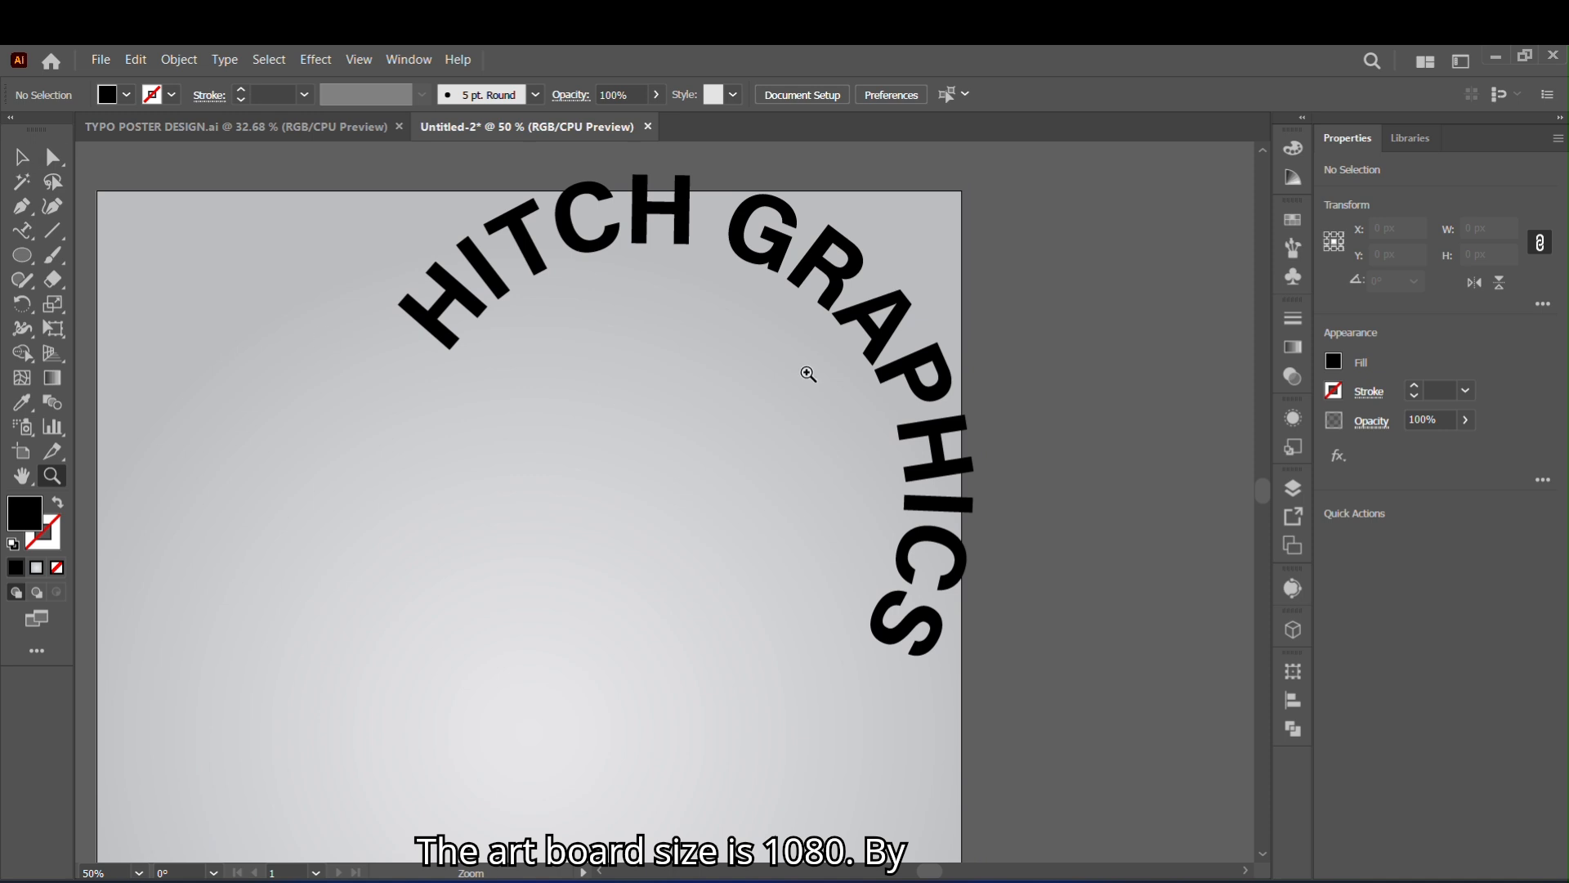
pyautogui.press('v')
pyautogui.click(872, 368)
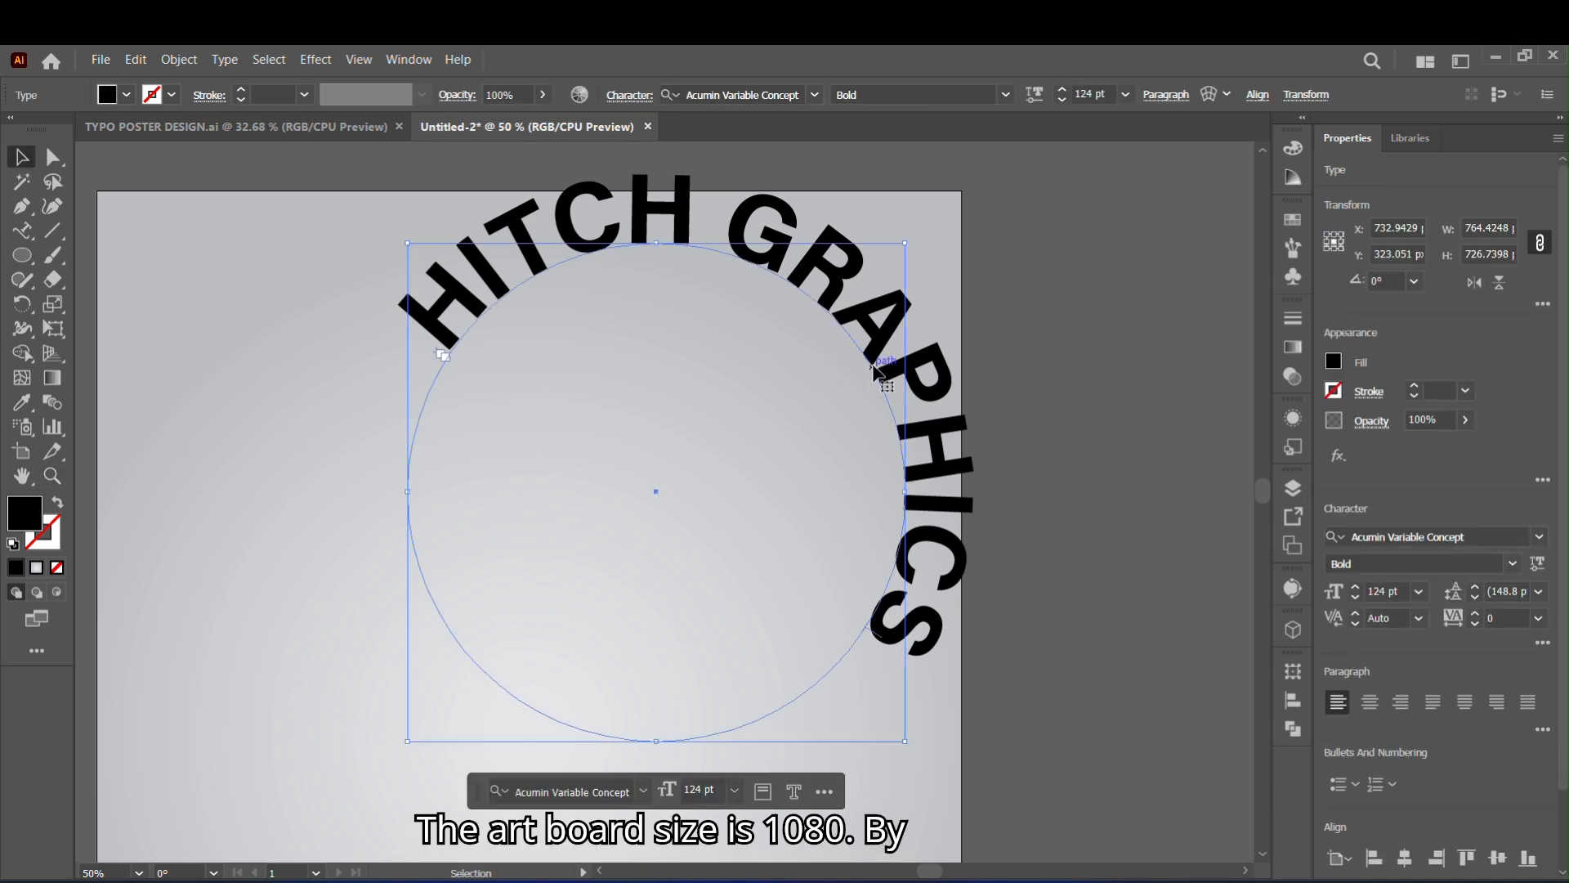
pyautogui.moveTo(446, 364); pyautogui.dragTo(429, 393)
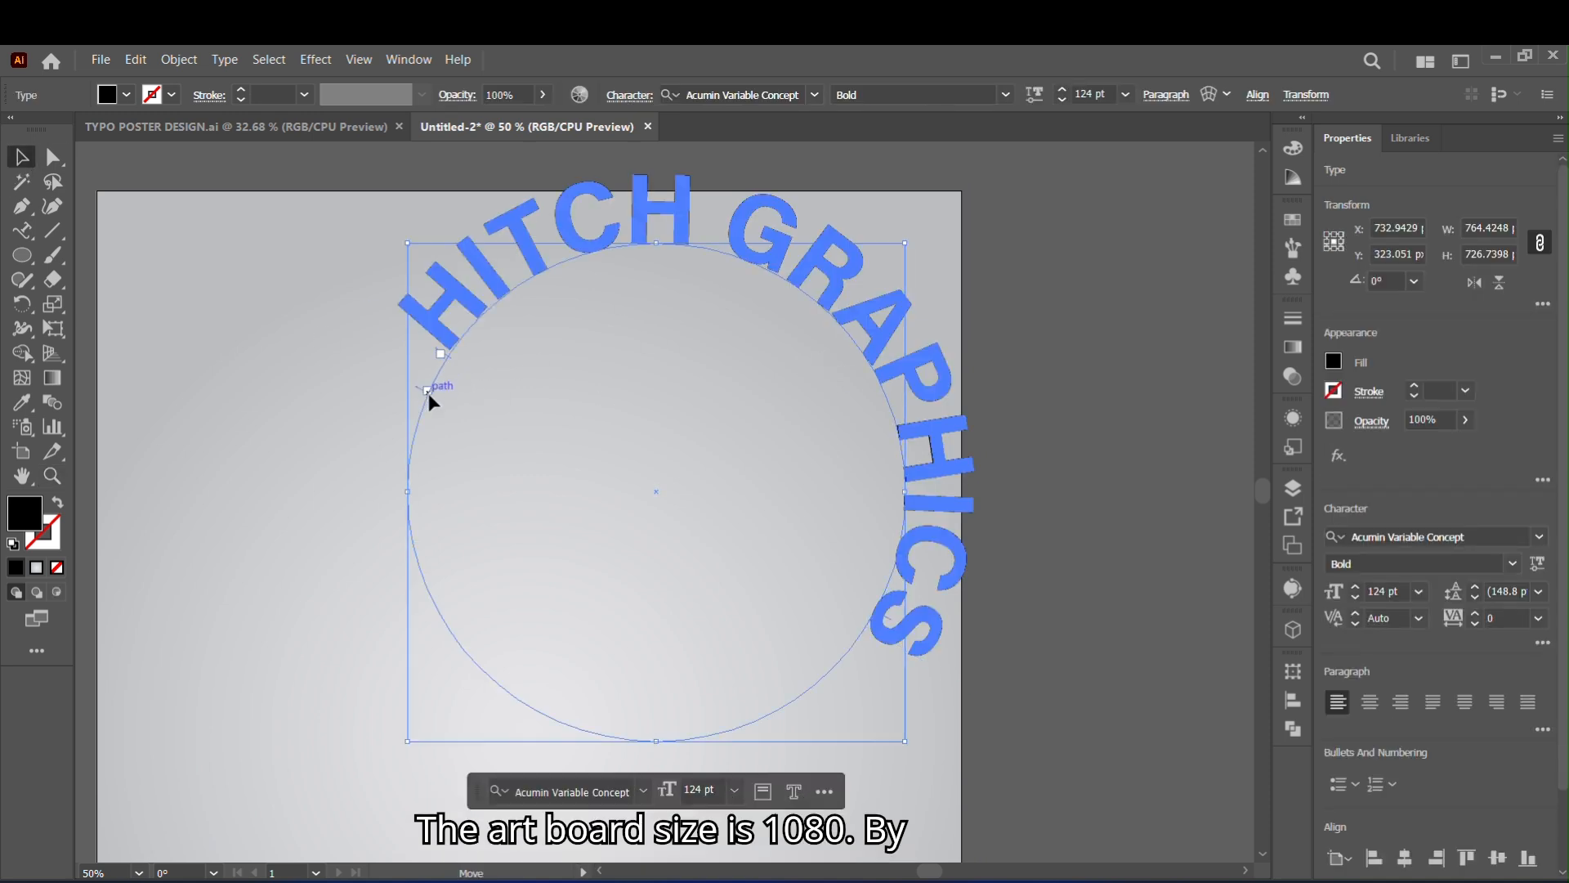
pyautogui.moveTo(873, 678); pyautogui.dragTo(868, 668)
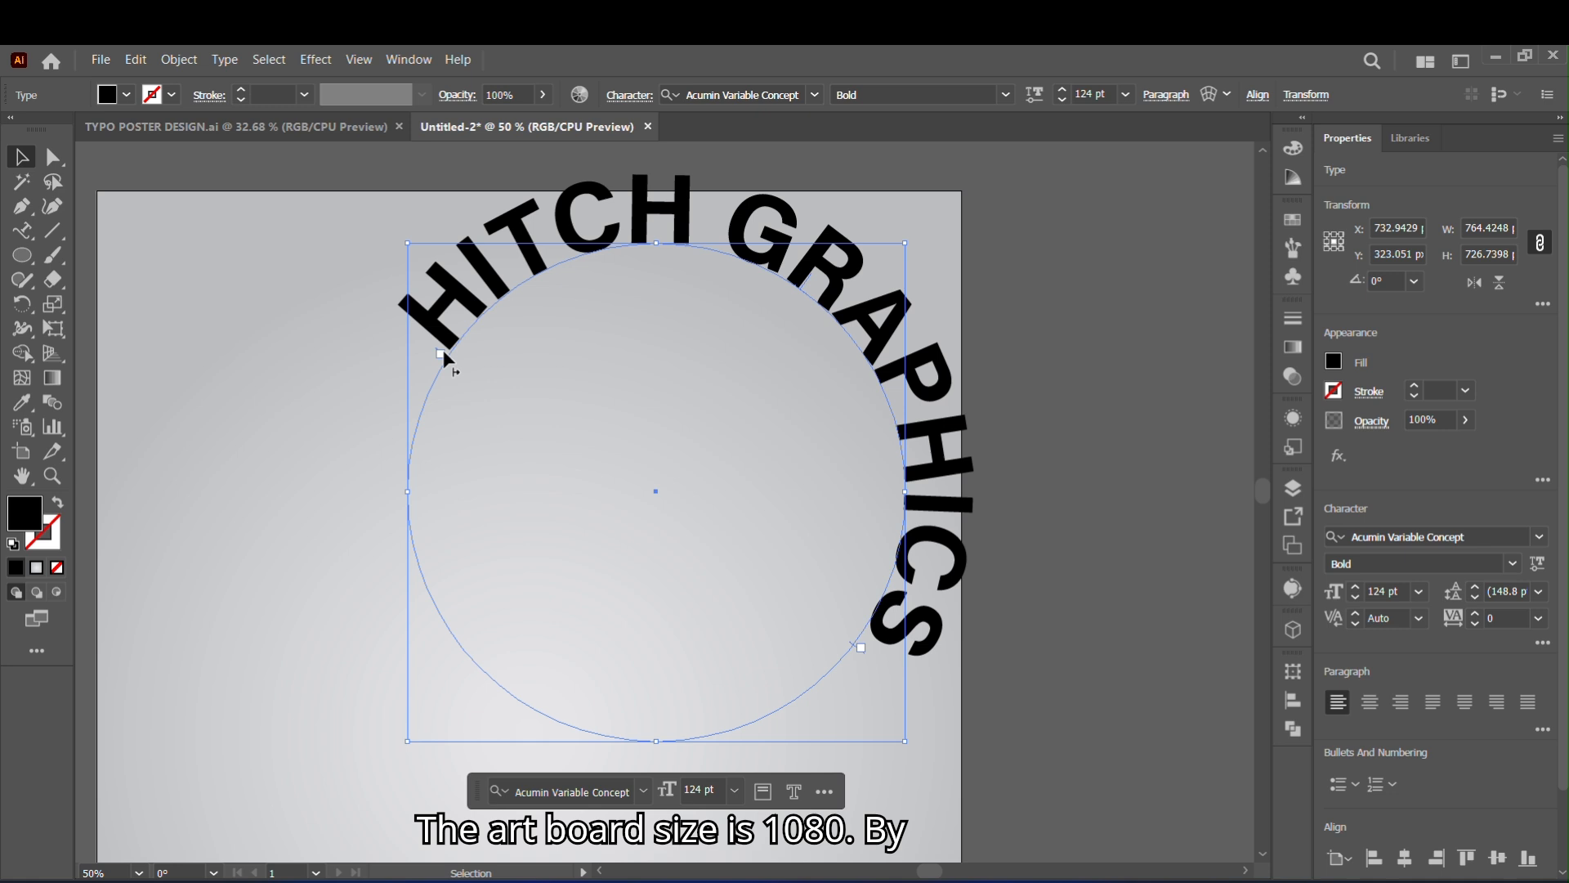
# - Flip the path text to the inside of the circle and adjust its brackets so HITCH GRAPHICS reads along the lower arc
pyautogui.moveTo(441, 357); pyautogui.dragTo(795, 609)
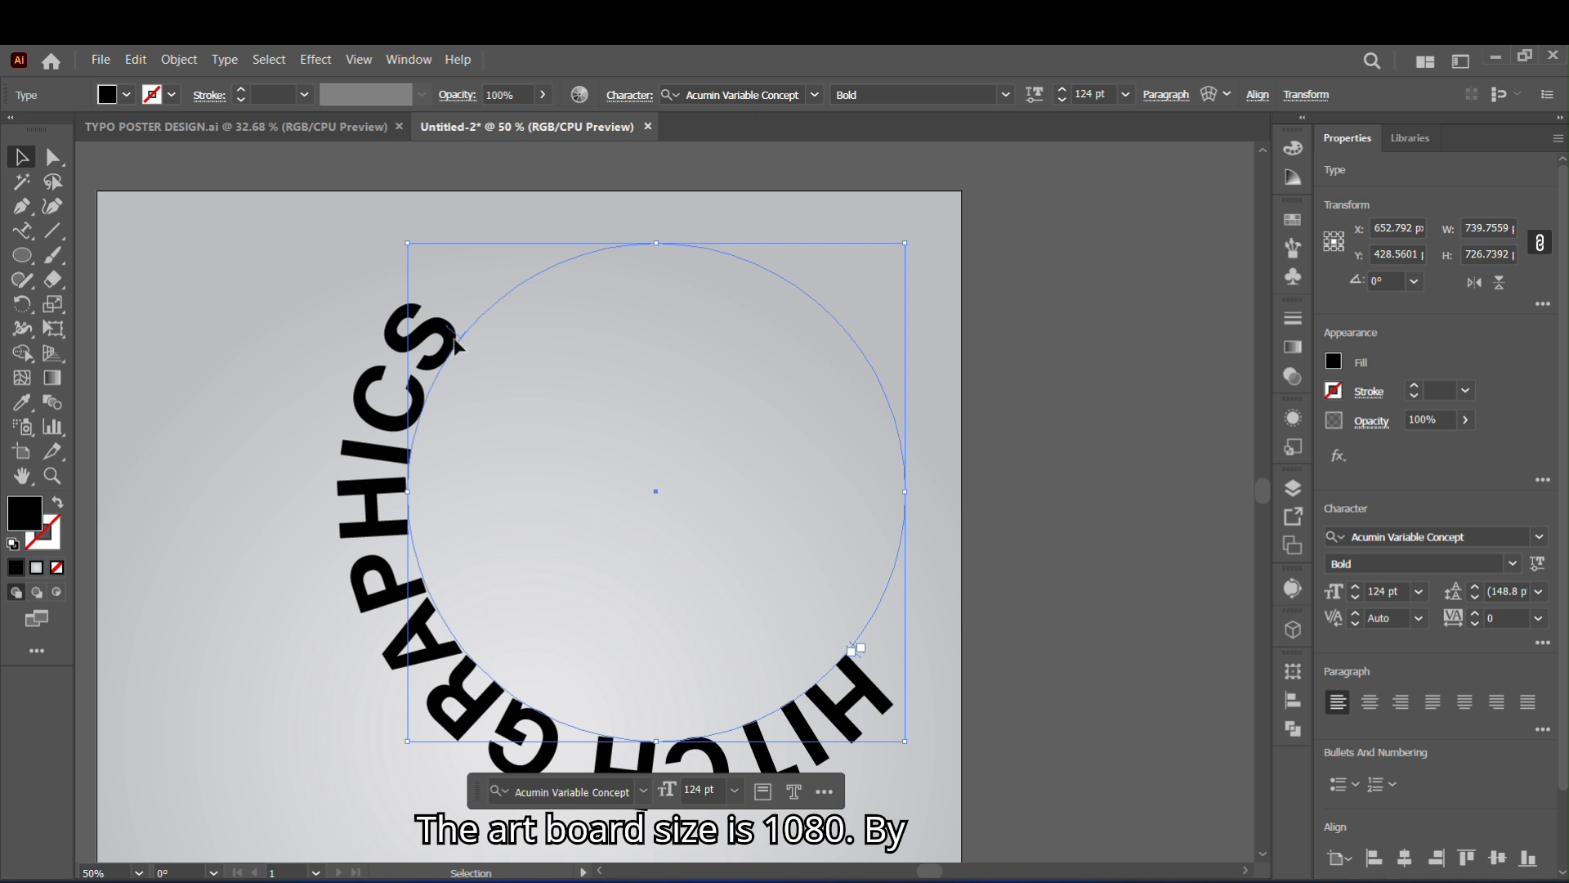
pyautogui.moveTo(455, 345); pyautogui.dragTo(481, 369)
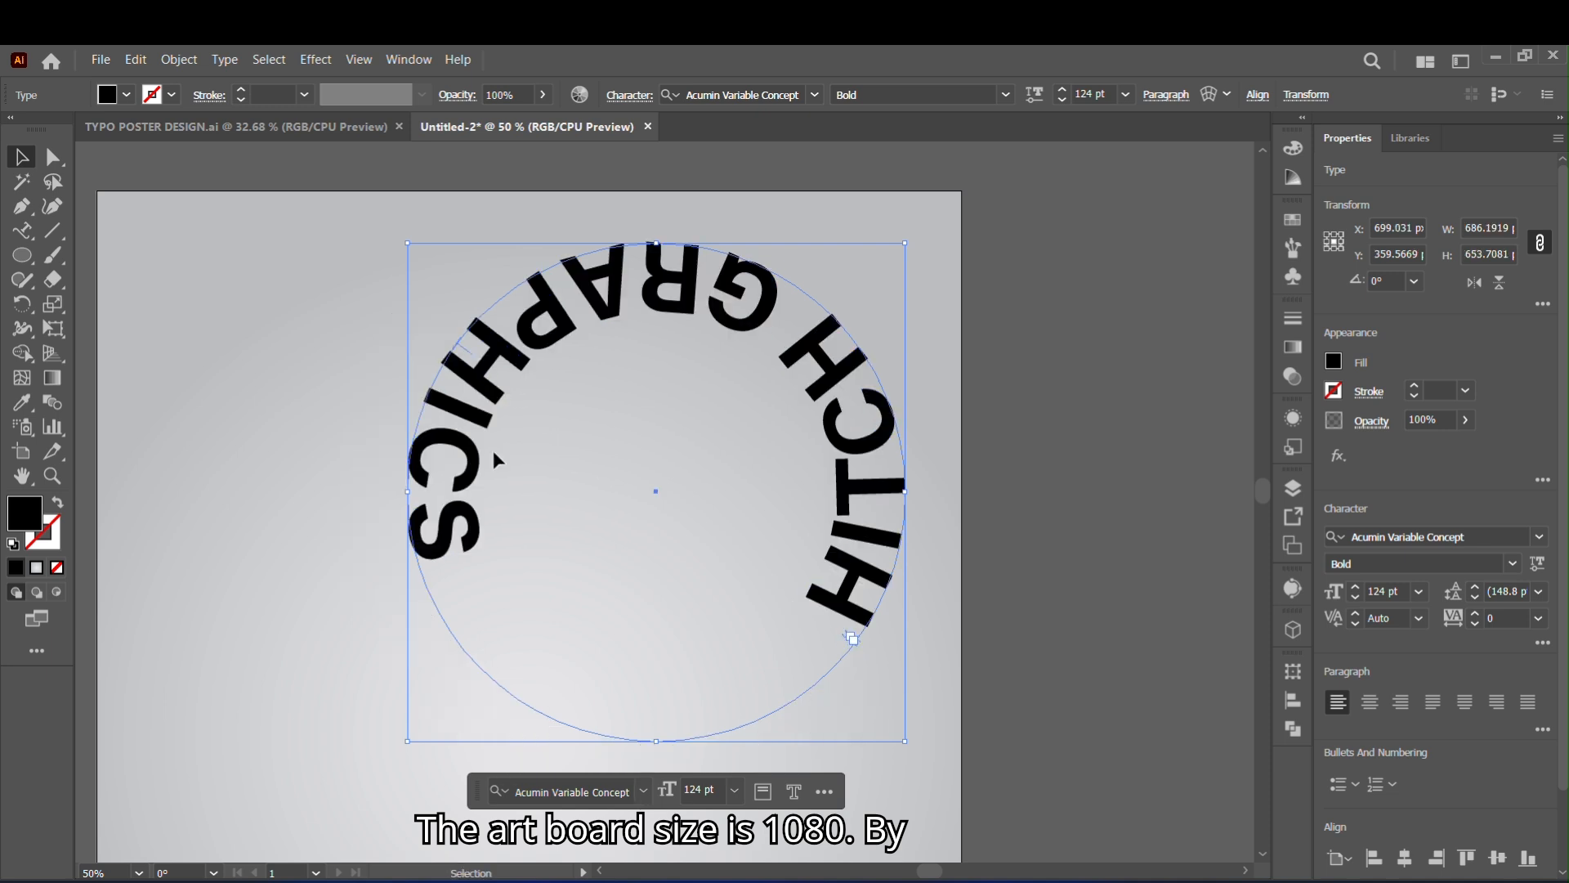
pyautogui.moveTo(852, 640); pyautogui.dragTo(756, 601)
pyautogui.moveTo(814, 683); pyautogui.dragTo(896, 426)
pyautogui.moveTo(758, 265); pyautogui.dragTo(541, 332)
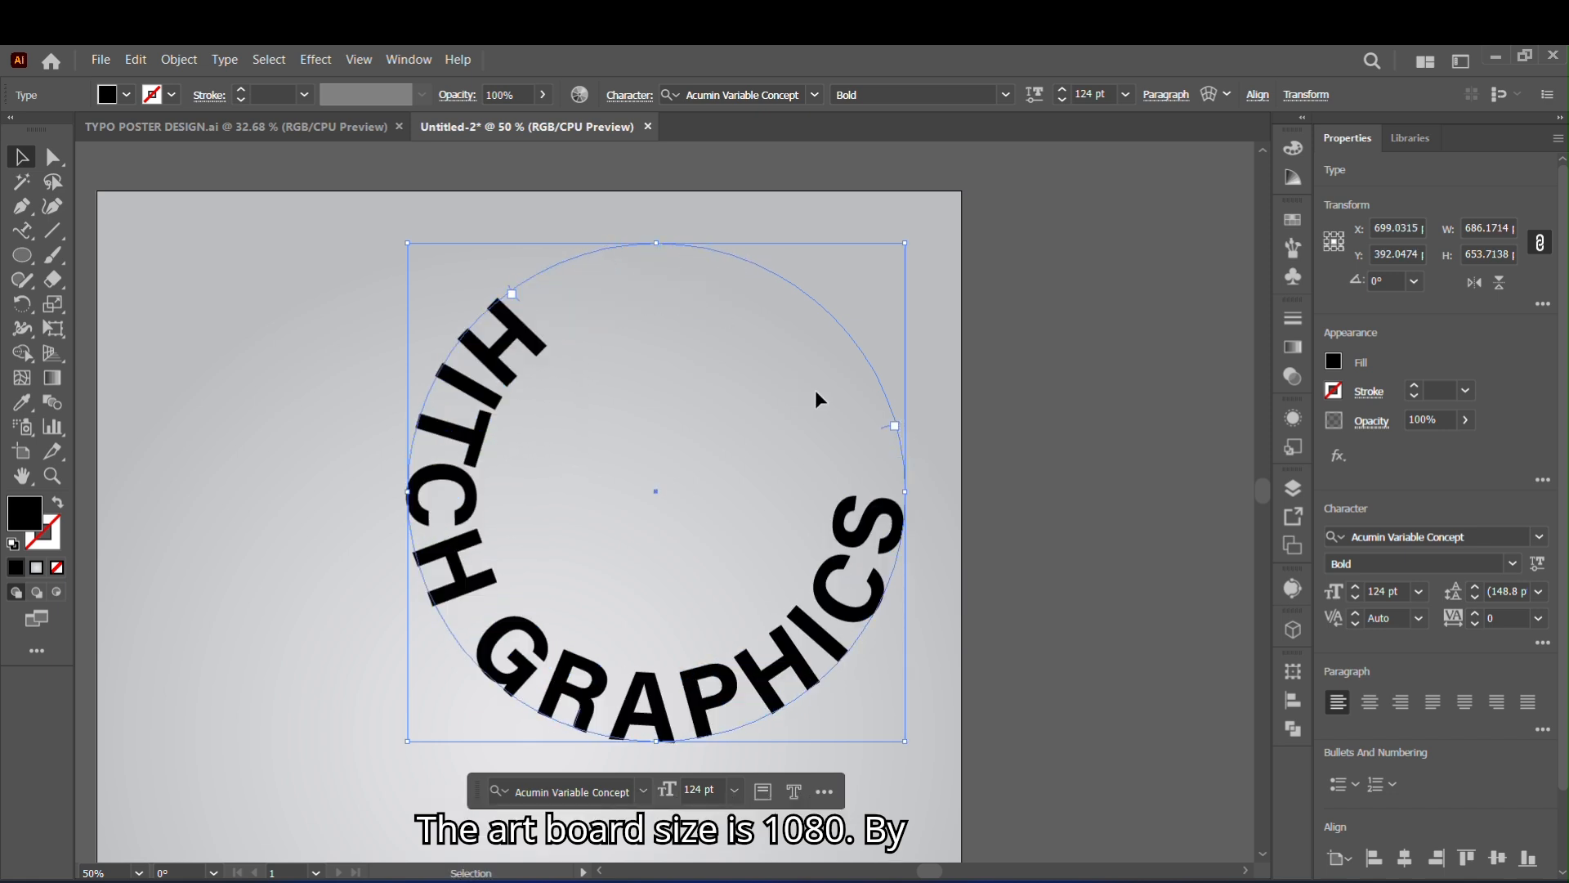
pyautogui.moveTo(890, 433); pyautogui.dragTo(871, 386)
pyautogui.moveTo(512, 294); pyautogui.dragTo(456, 348)
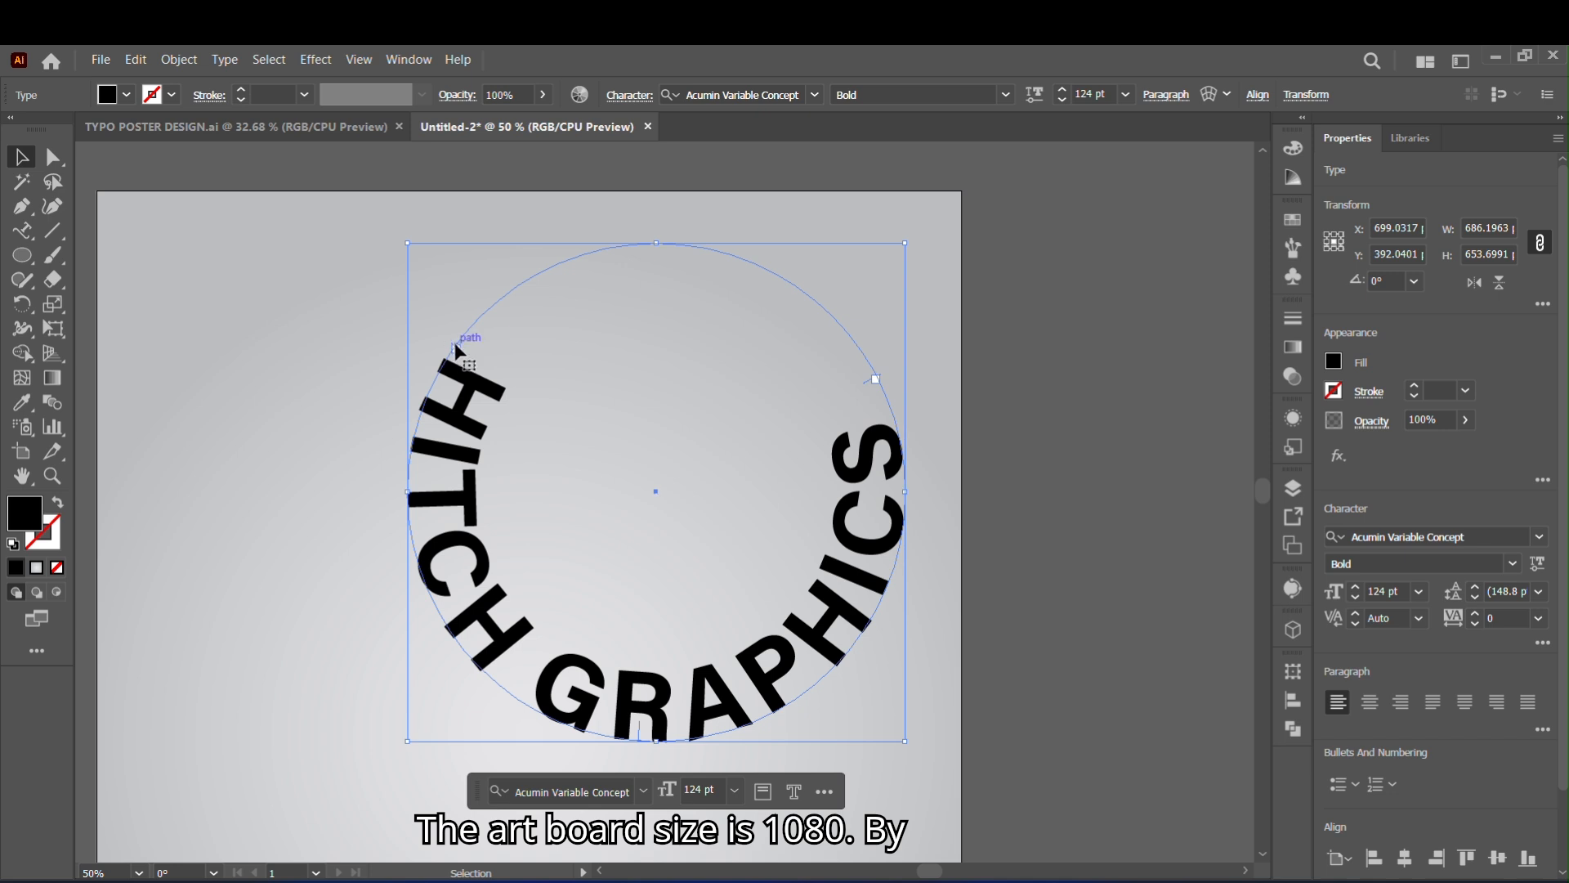
pyautogui.moveTo(456, 351); pyautogui.dragTo(481, 320)
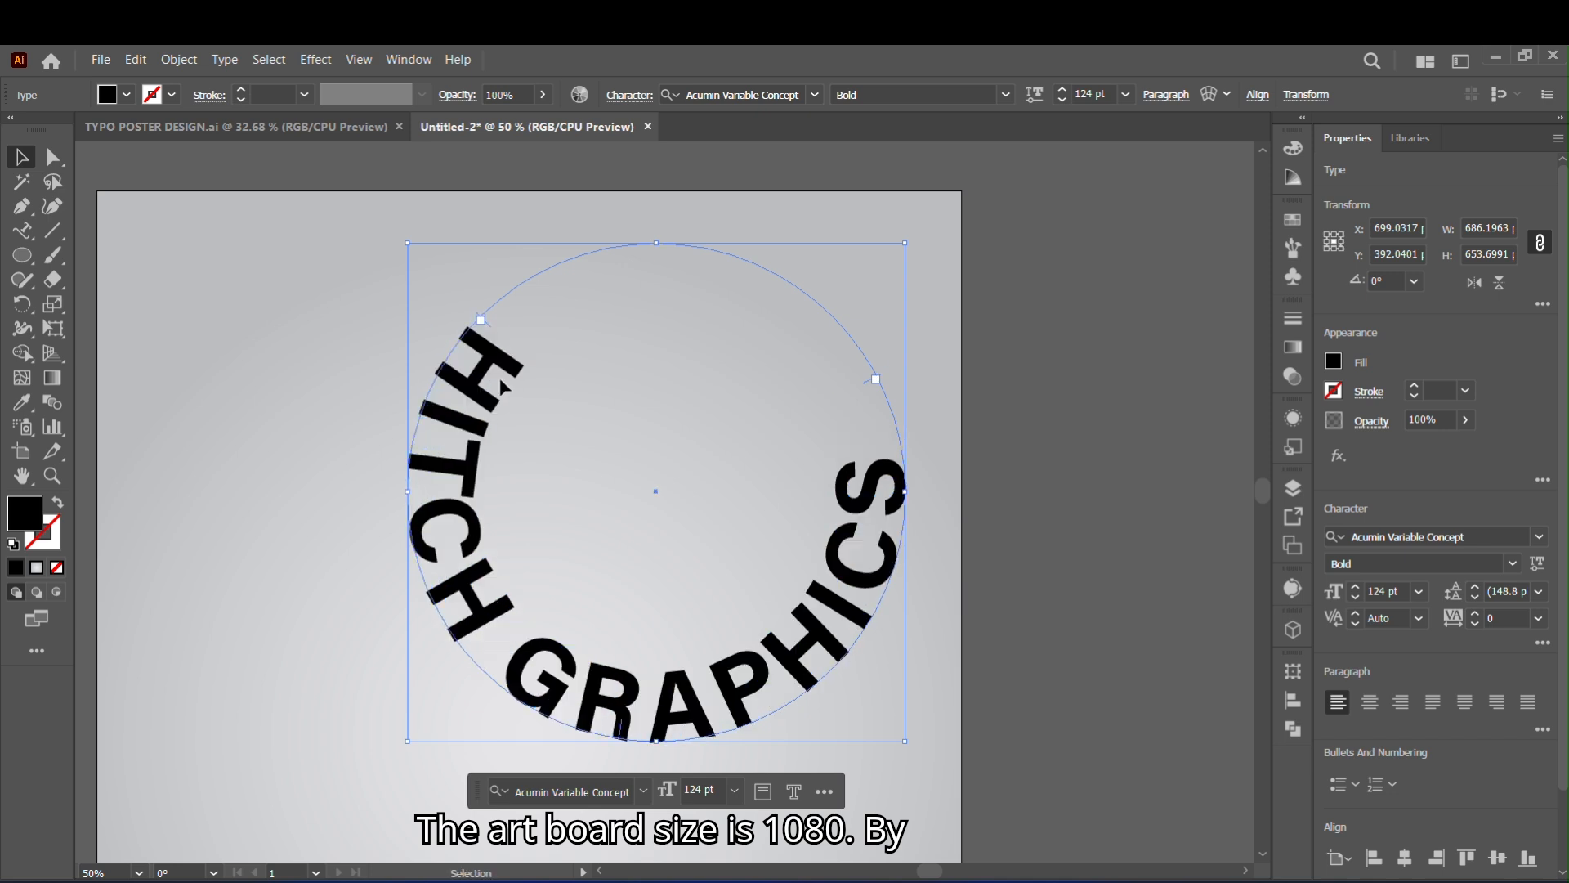
# - Reduce the circular text to 110 pt and shift its start point down the circle's left side to balance the arc
pyautogui.click(1061, 100)
pyautogui.click(1061, 100)
pyautogui.click(1062, 100)
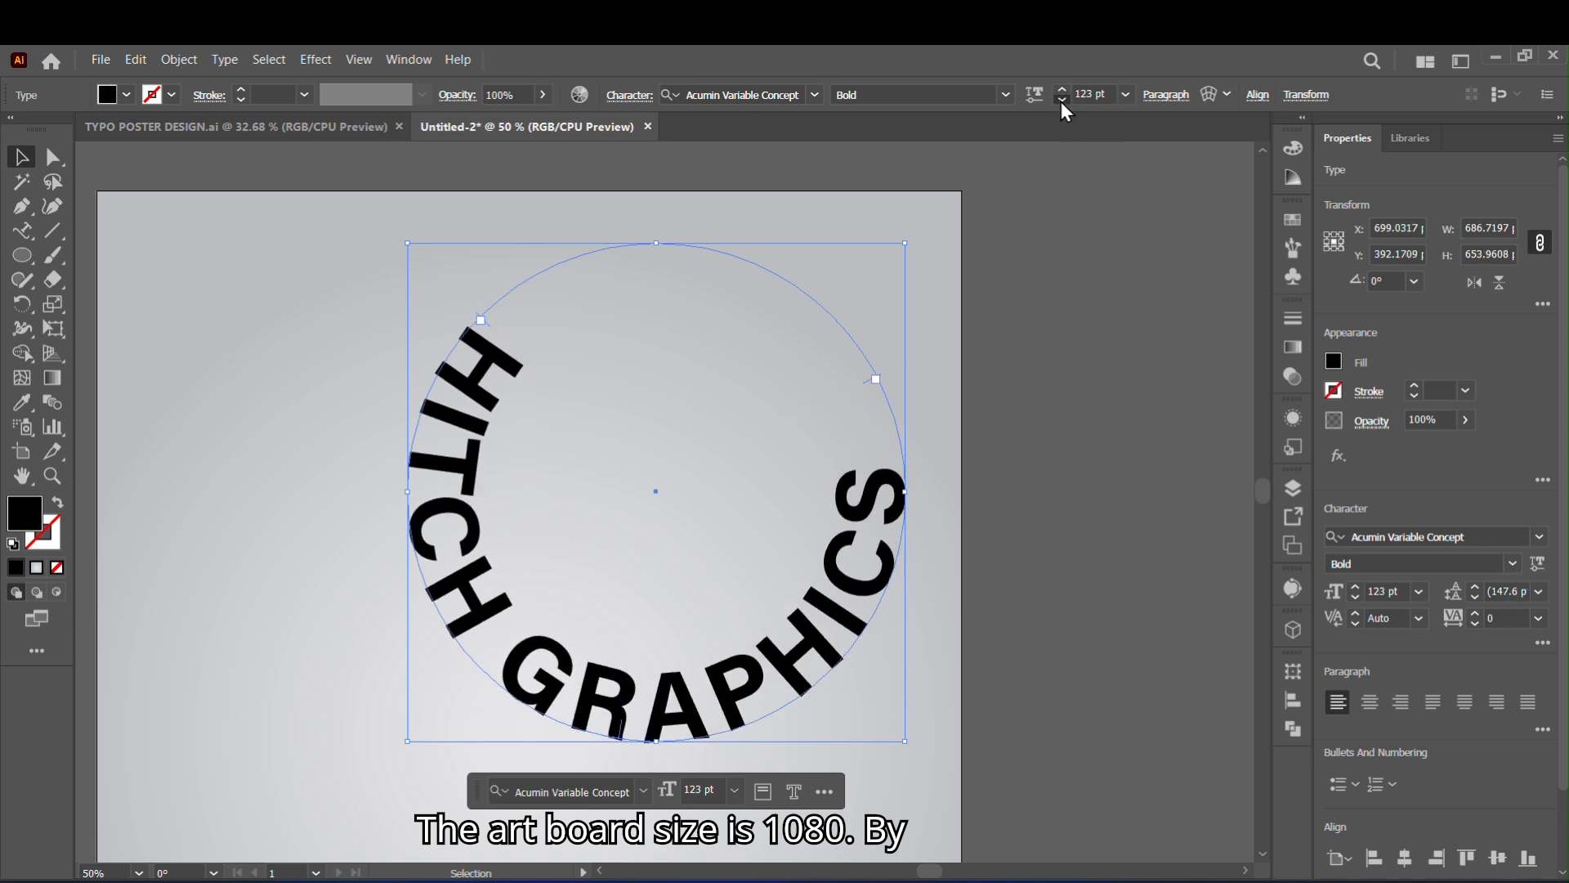
pyautogui.click(1061, 100)
pyautogui.click(1061, 99)
pyautogui.click(1061, 100)
pyautogui.click(1062, 100)
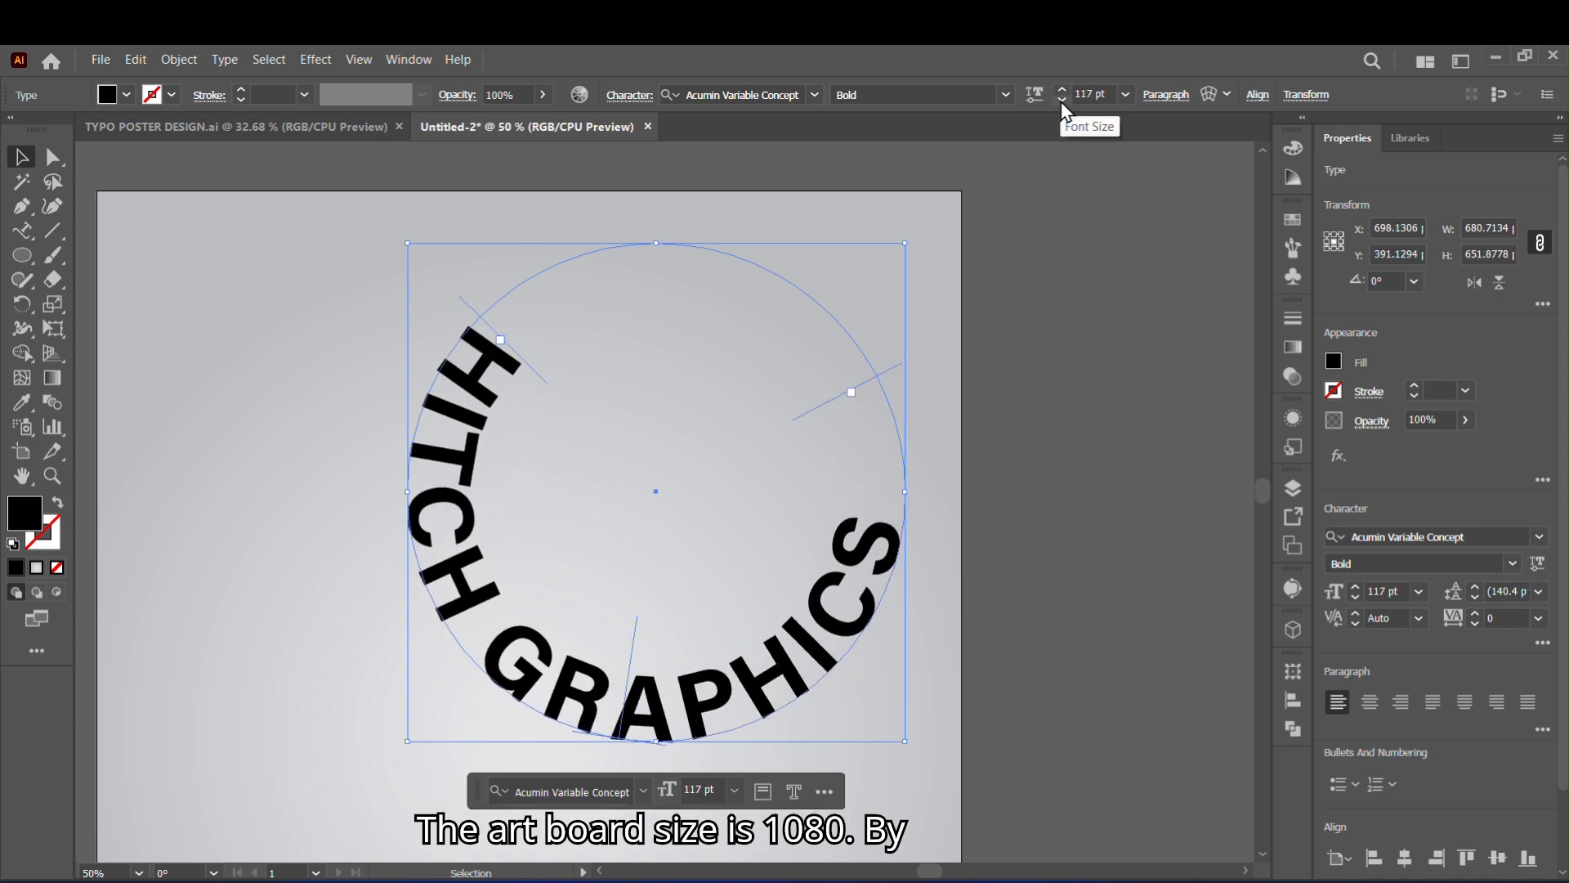
pyautogui.click(1061, 100)
pyautogui.click(1062, 100)
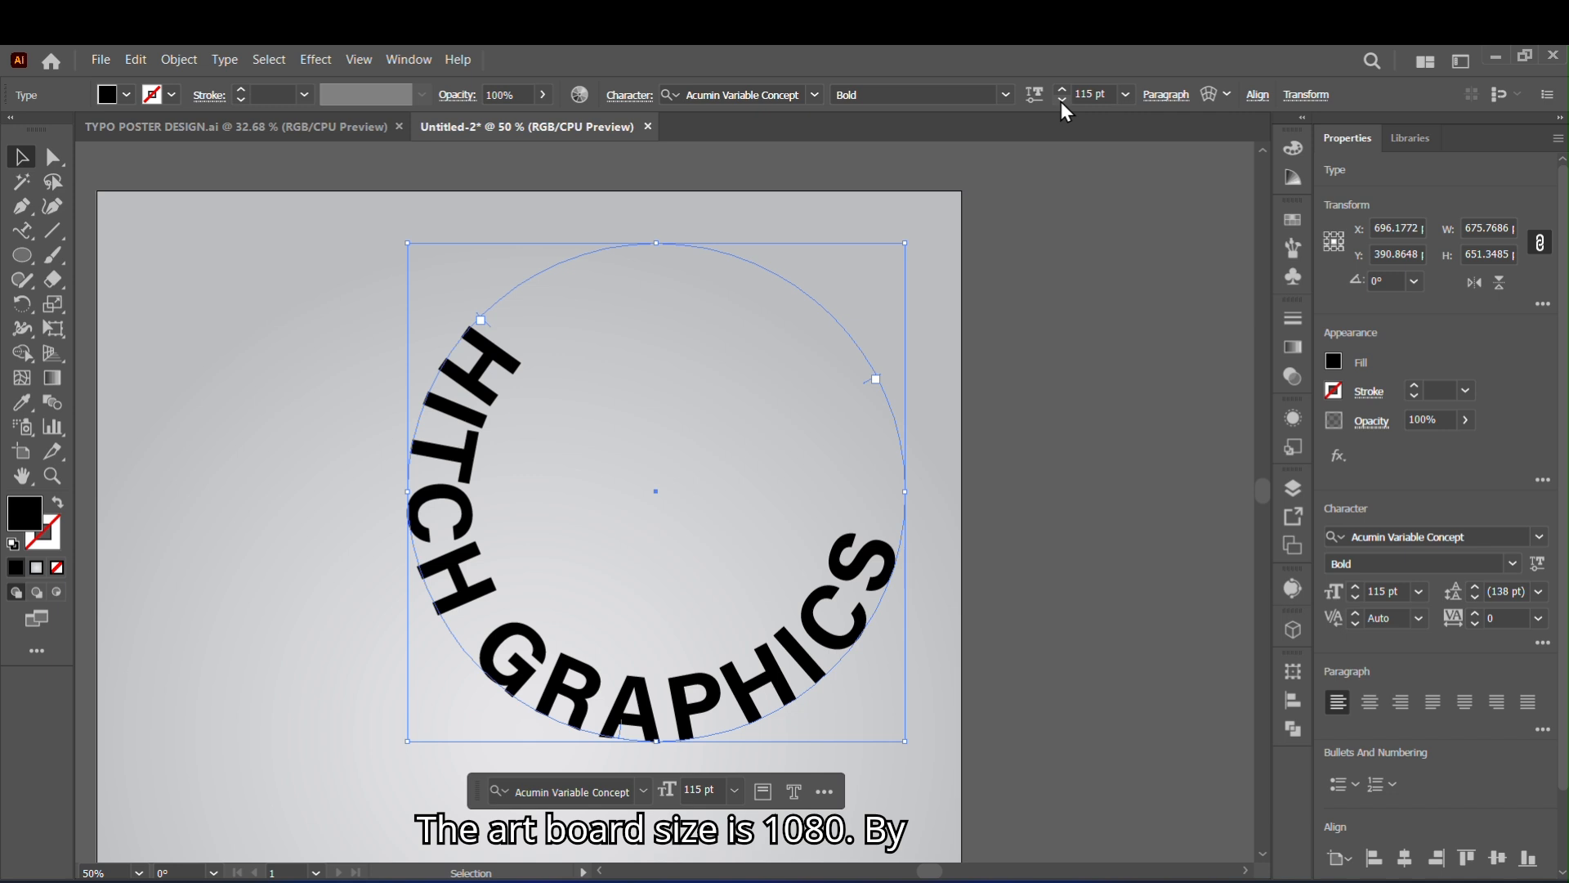
pyautogui.click(1061, 99)
pyautogui.click(1062, 99)
pyautogui.click(1062, 100)
pyautogui.click(1062, 99)
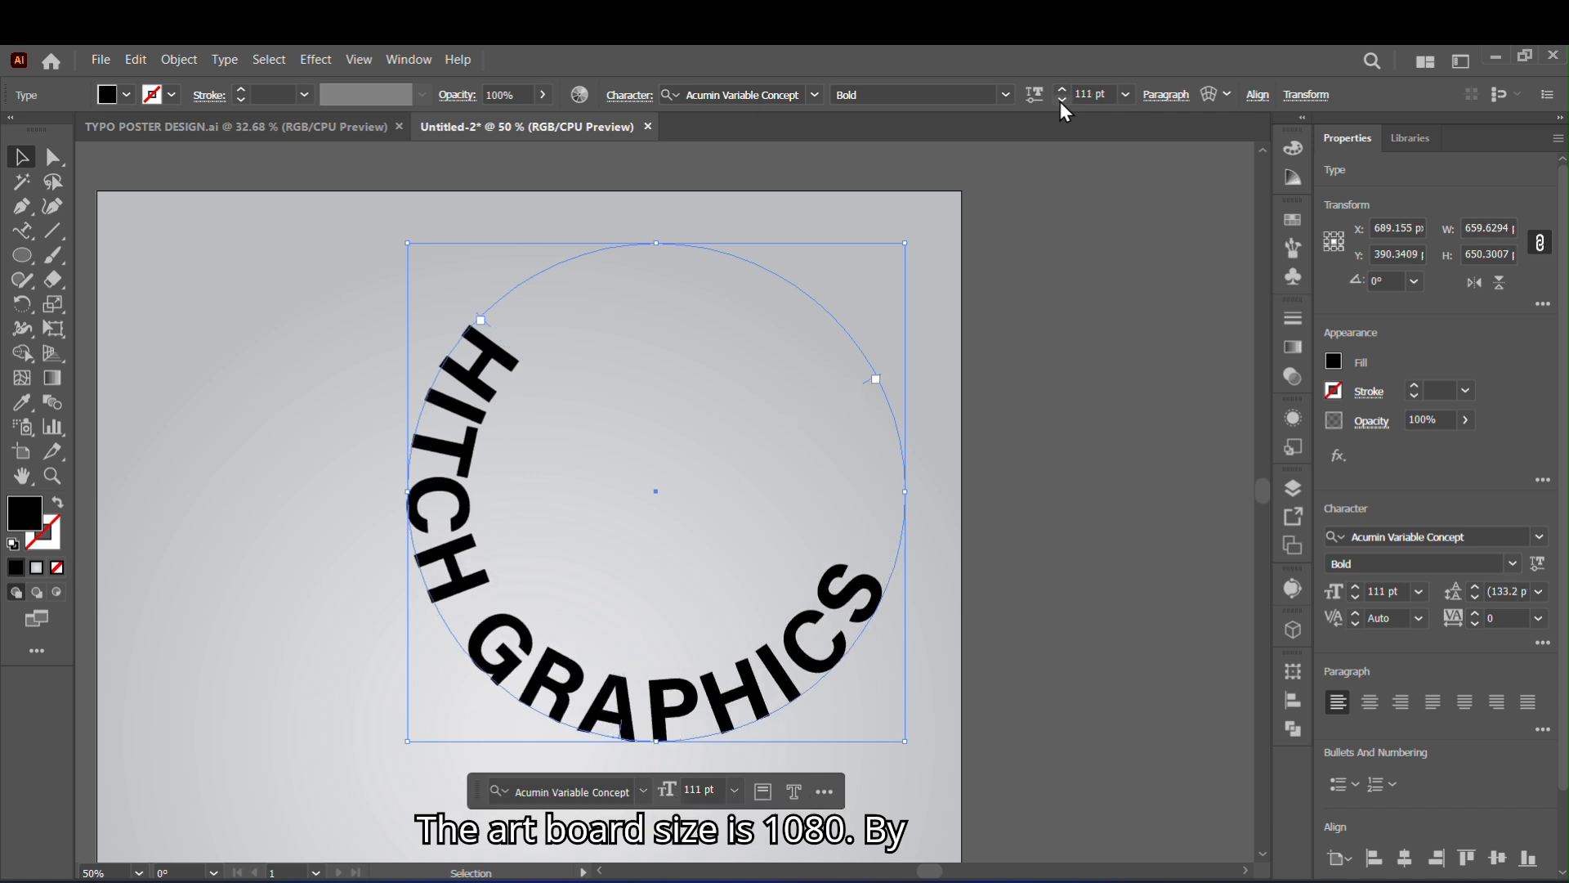
pyautogui.moveTo(498, 344); pyautogui.dragTo(470, 363)
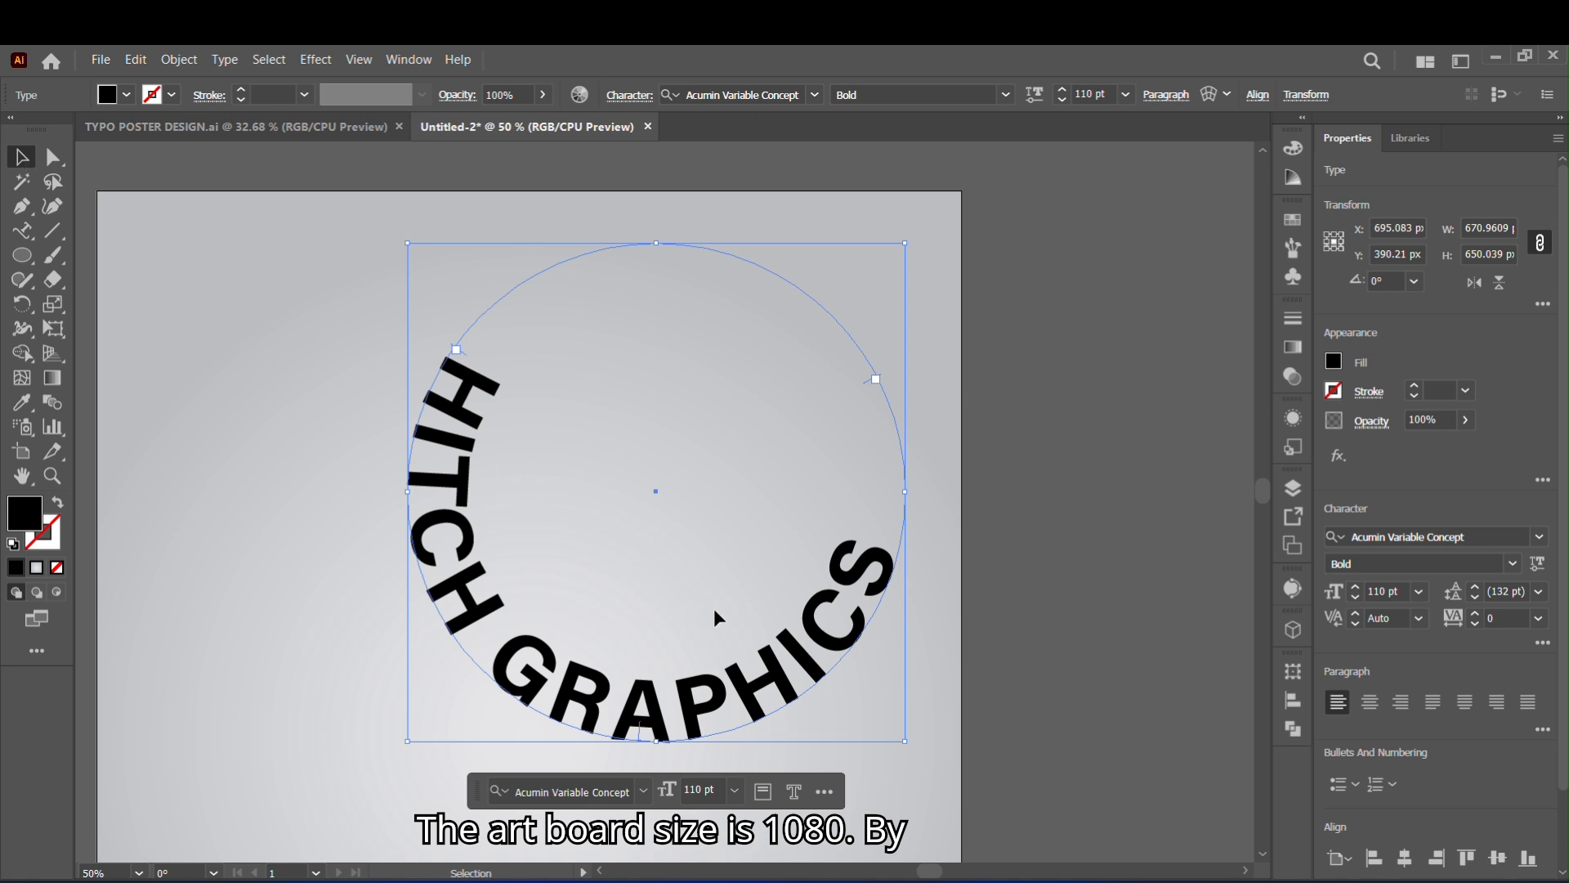
# - Duplicate the curved HITCH GRAPHICS text and place the copy outside the artboard, to its left
pyautogui.hotkey('ctrl', '-')
pyautogui.hotkey('ctrl', '-')
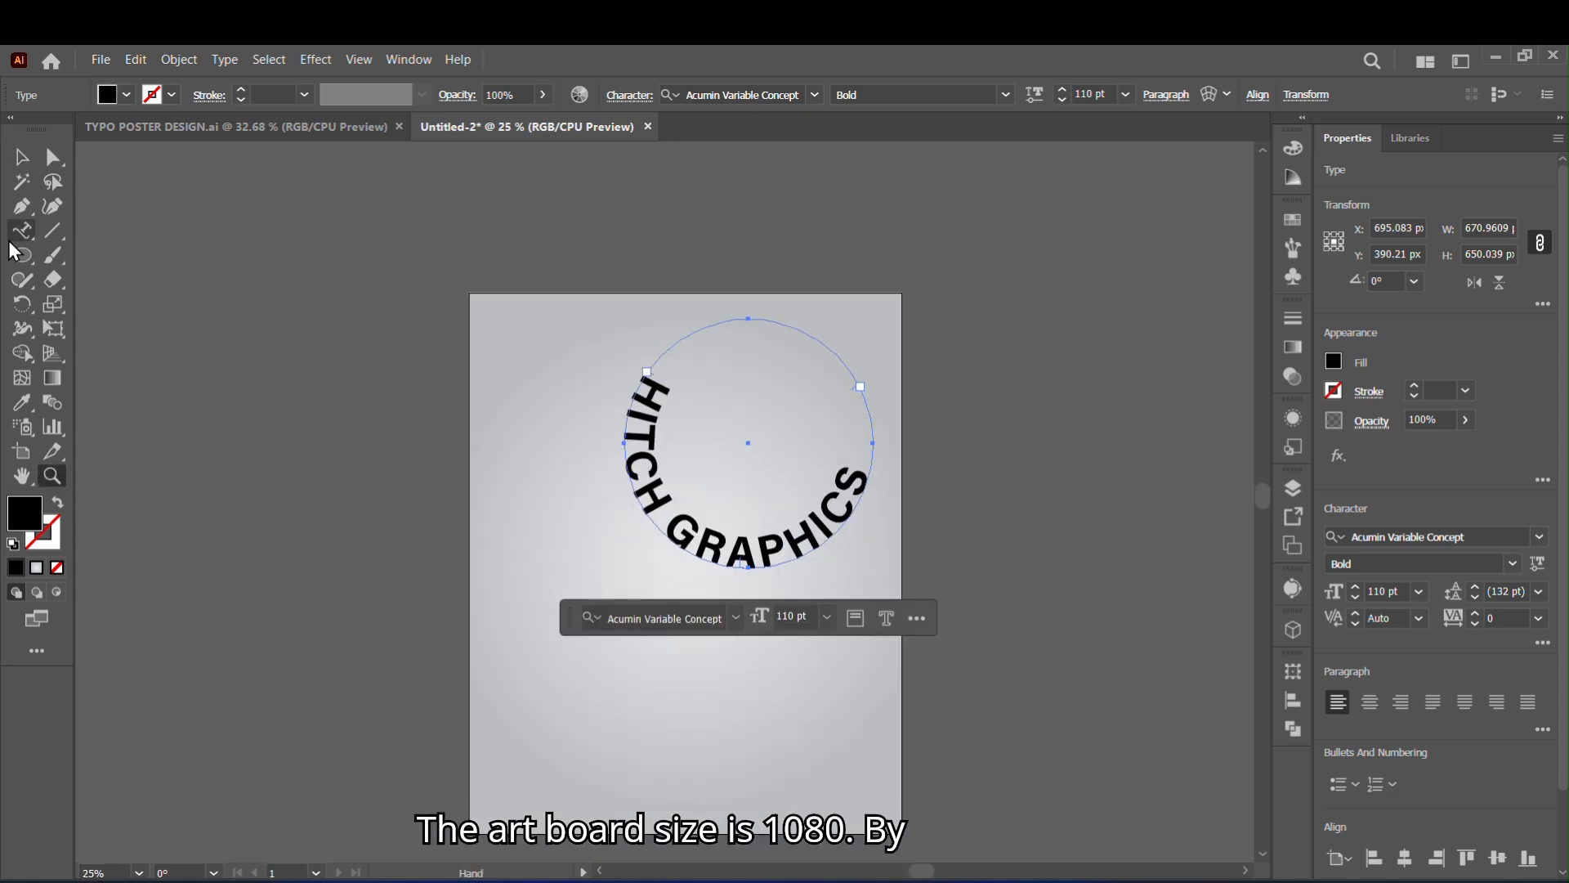
pyautogui.click(779, 557)
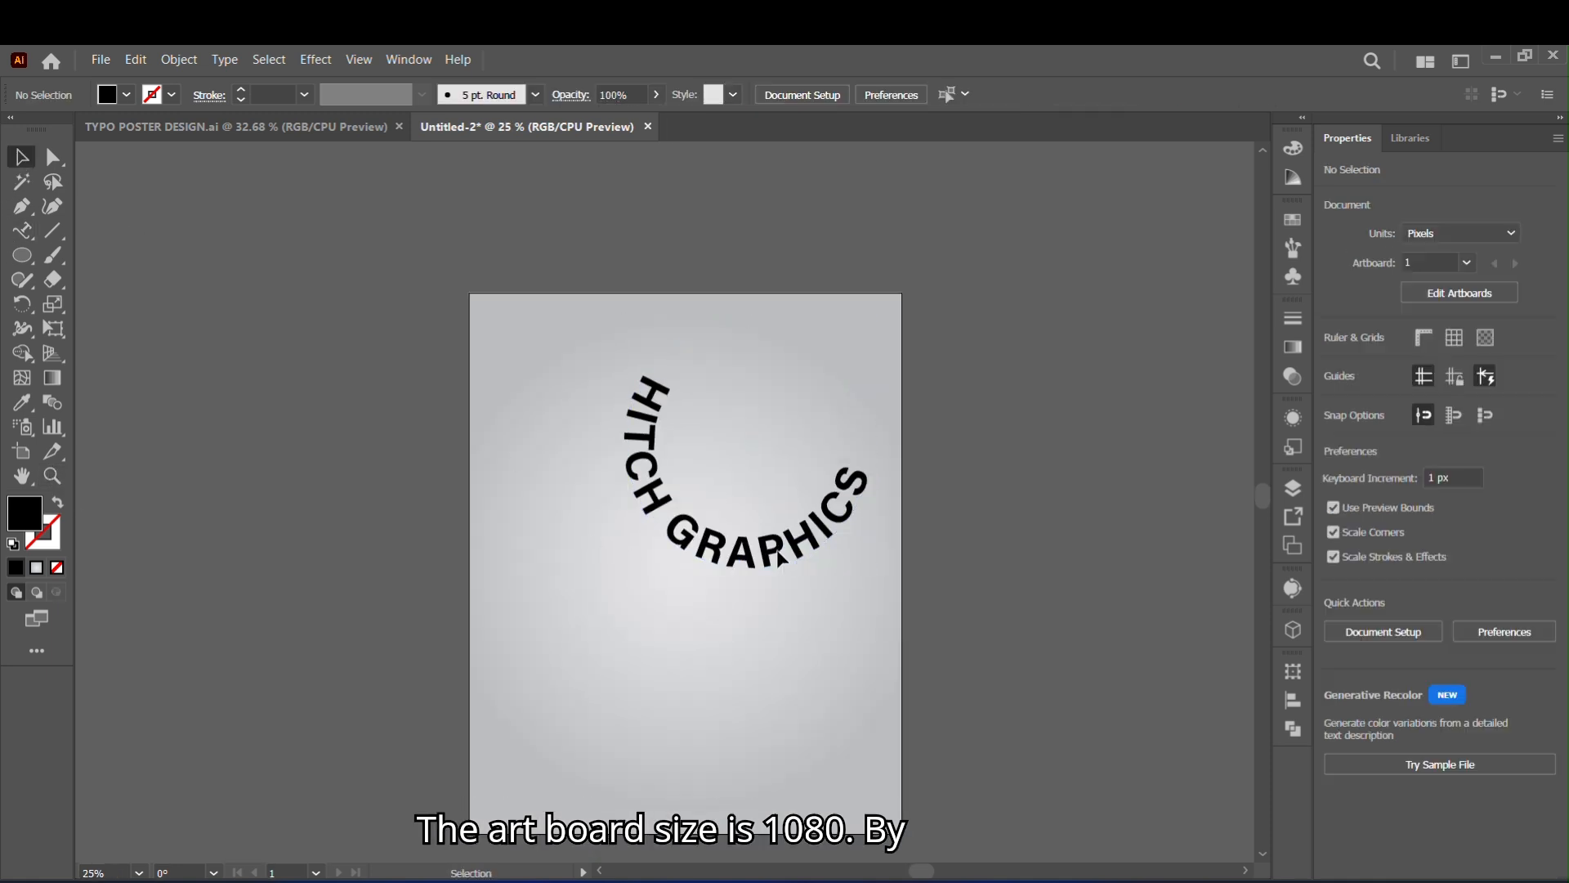
pyautogui.click(735, 389)
pyautogui.moveTo(859, 522); pyautogui.dragTo(225, 482)
# - Move the curved text on the artboard slightly up and to the right, and convert it to outlines
pyautogui.click(801, 563)
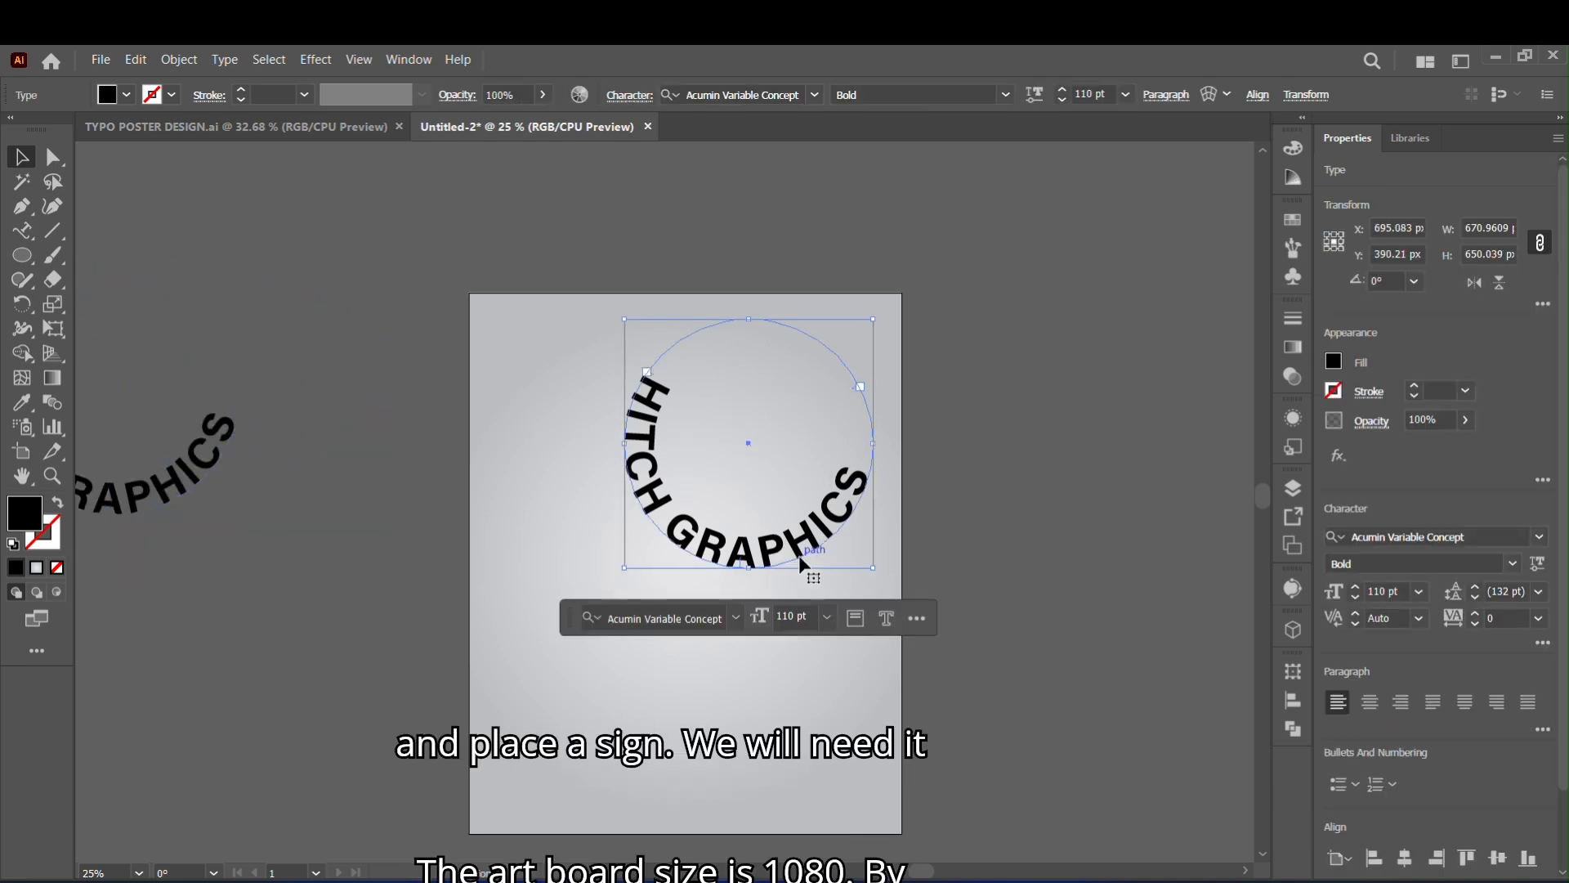
pyautogui.moveTo(850, 544); pyautogui.dragTo(863, 527)
pyautogui.rightClick(863, 507)
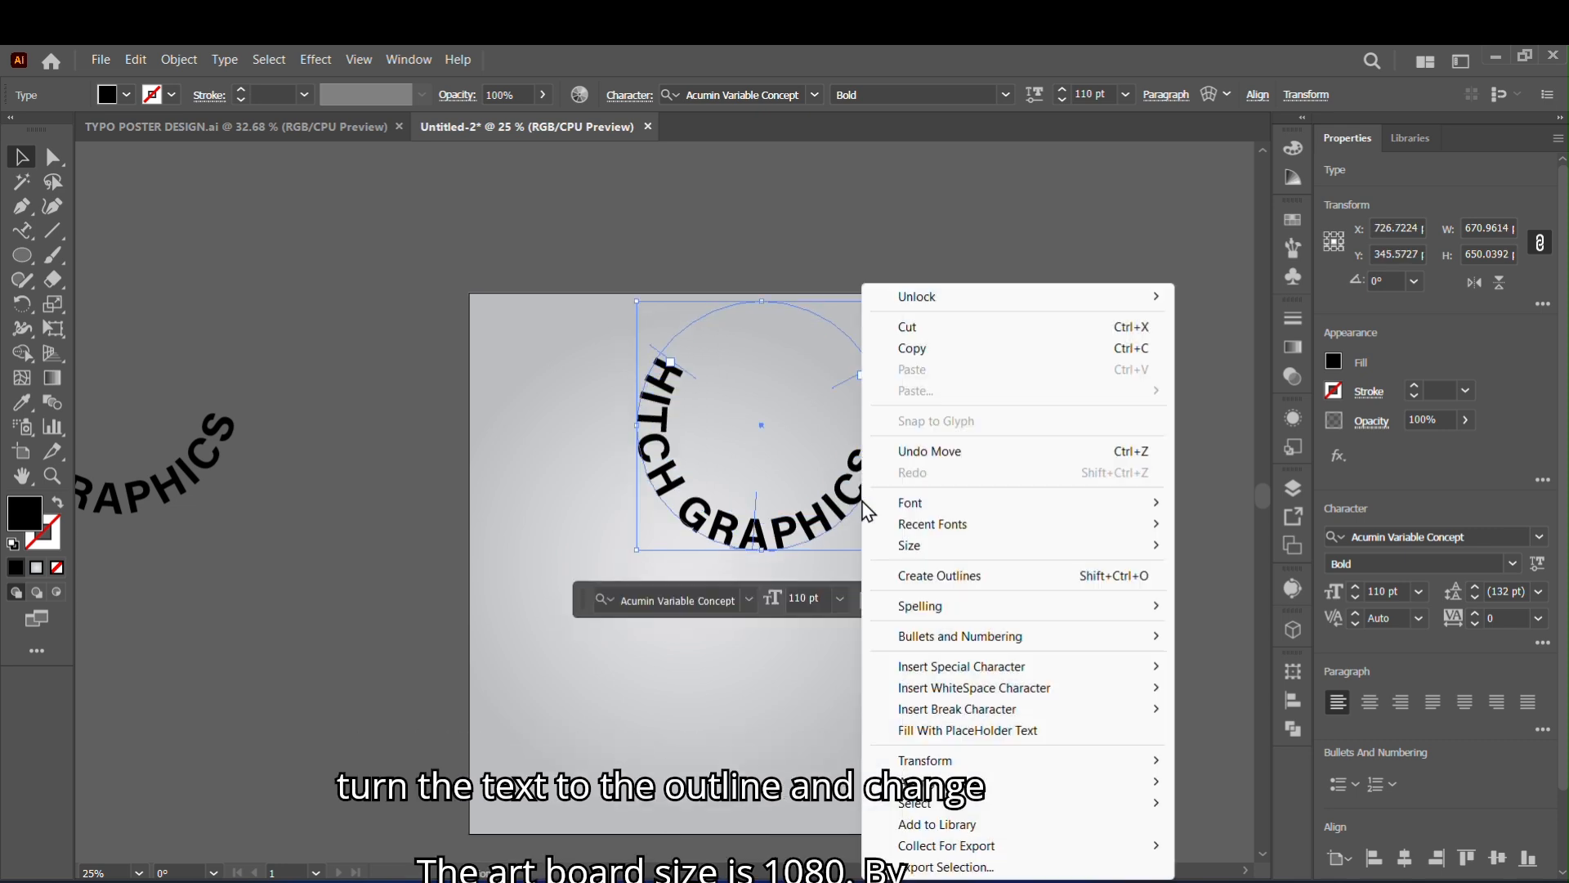
pyautogui.click(975, 582)
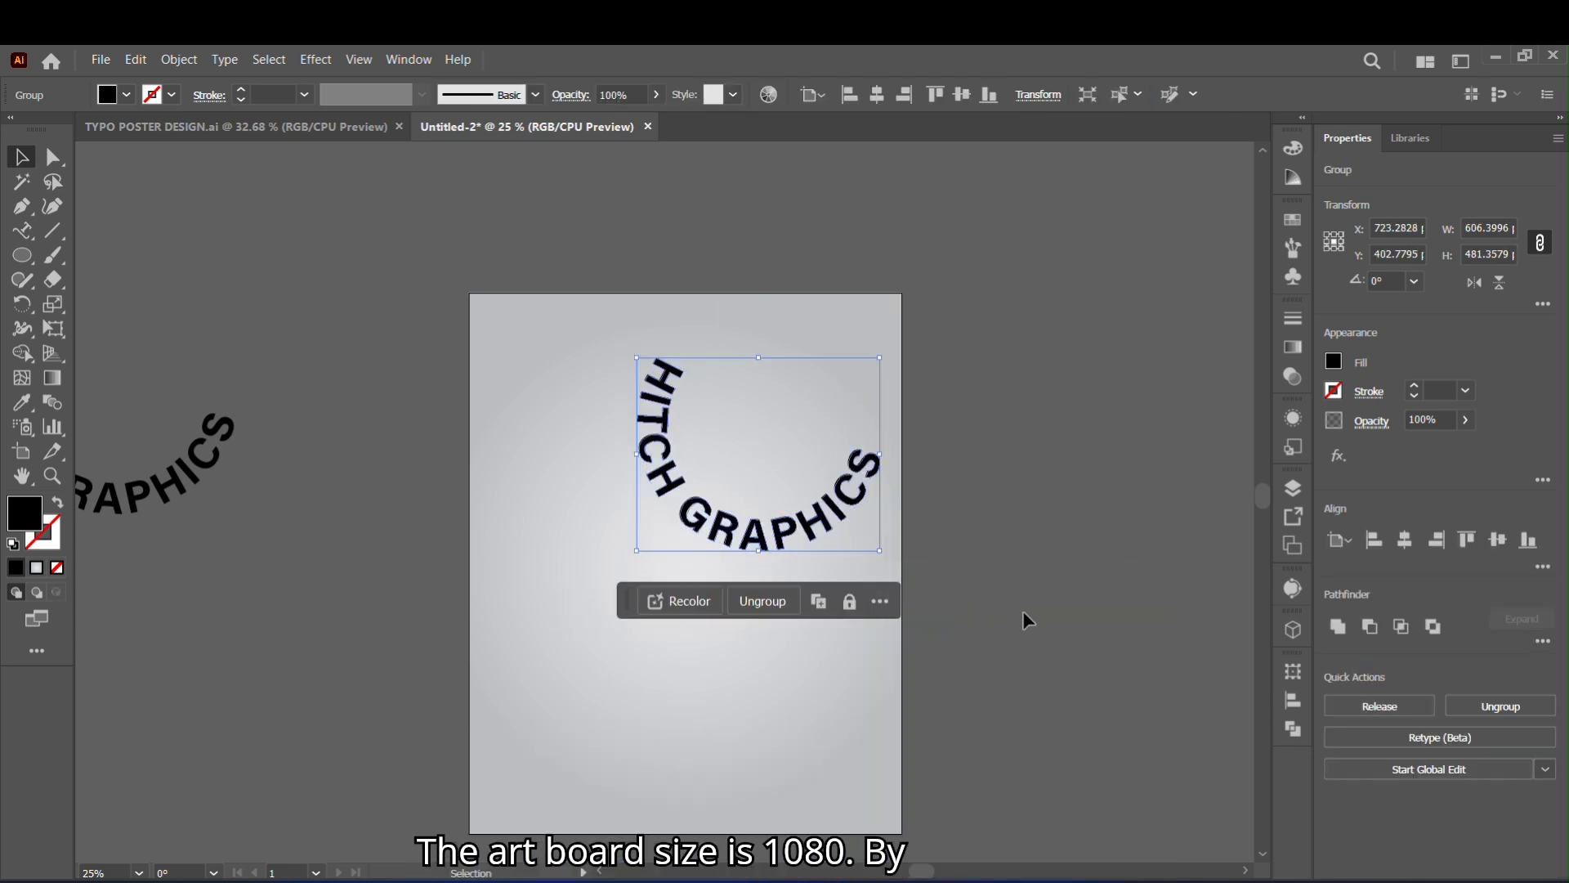
# - Fill the outlined curved text on the artboard with white
pyautogui.click(126, 95)
pyautogui.click(42, 131)
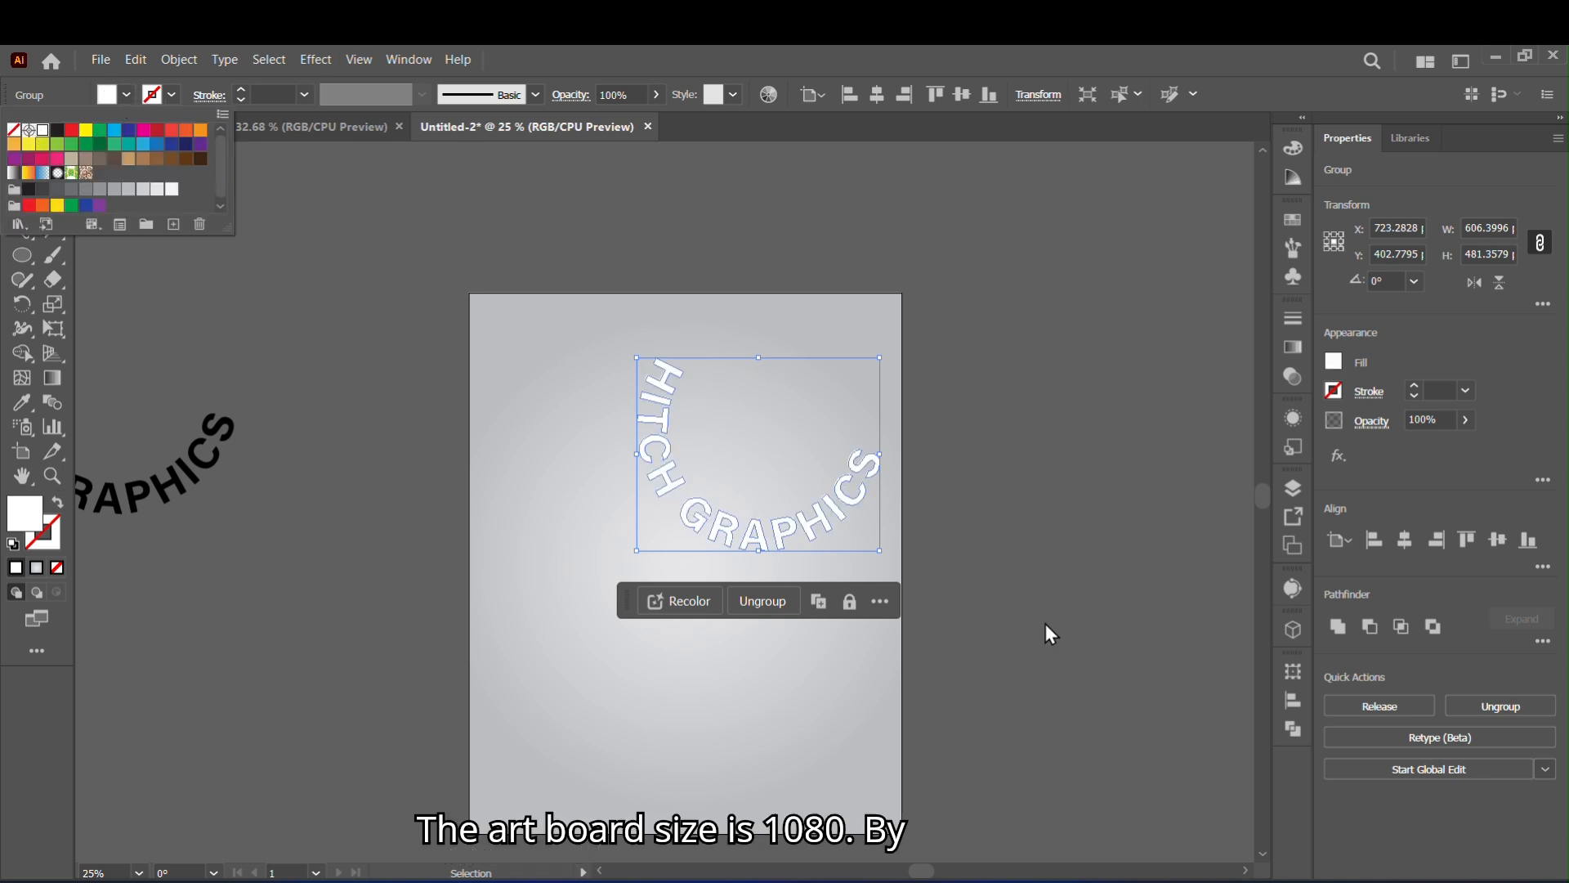
pyautogui.click(139, 873)
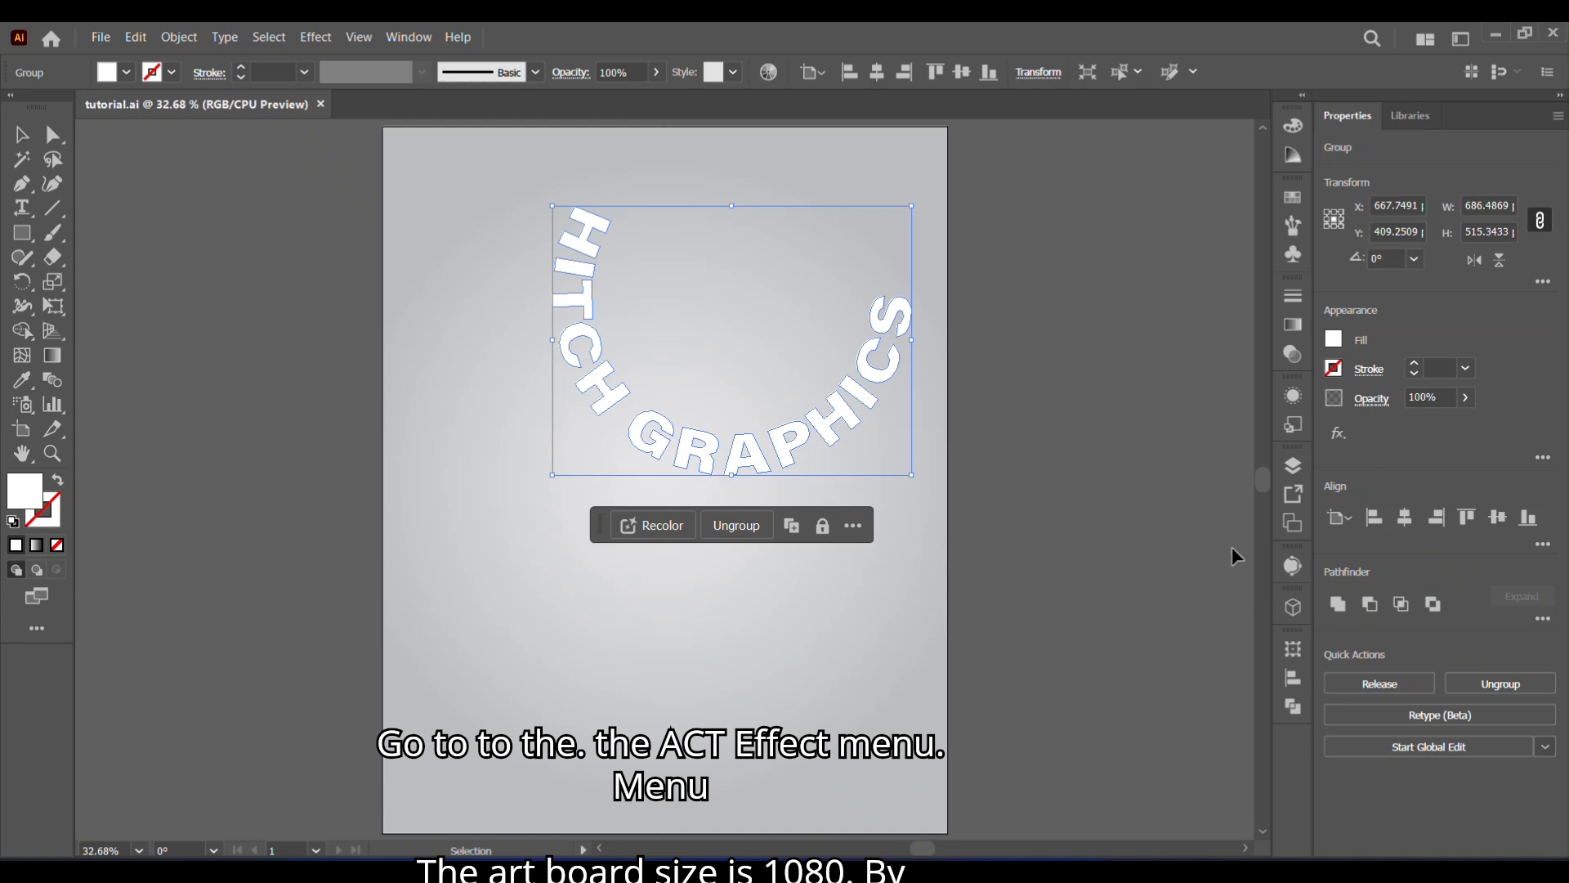
# - Apply a 3D Extrude to the white text and rotate it freely to about X 165°, Y 170°, Z 172°
pyautogui.click(1293, 608)
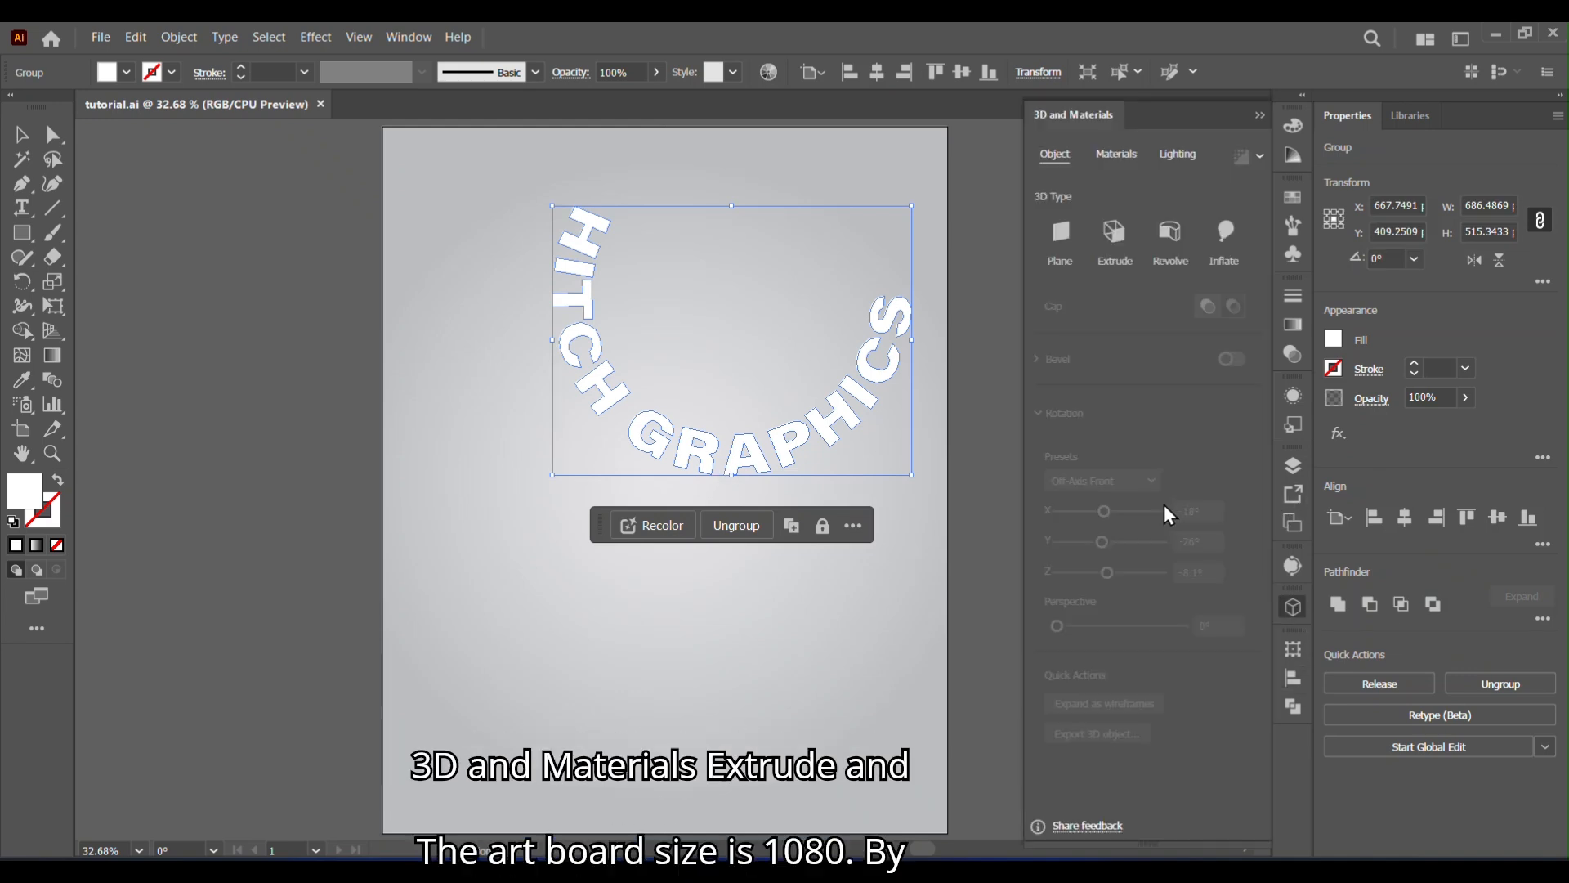
pyautogui.click(1114, 235)
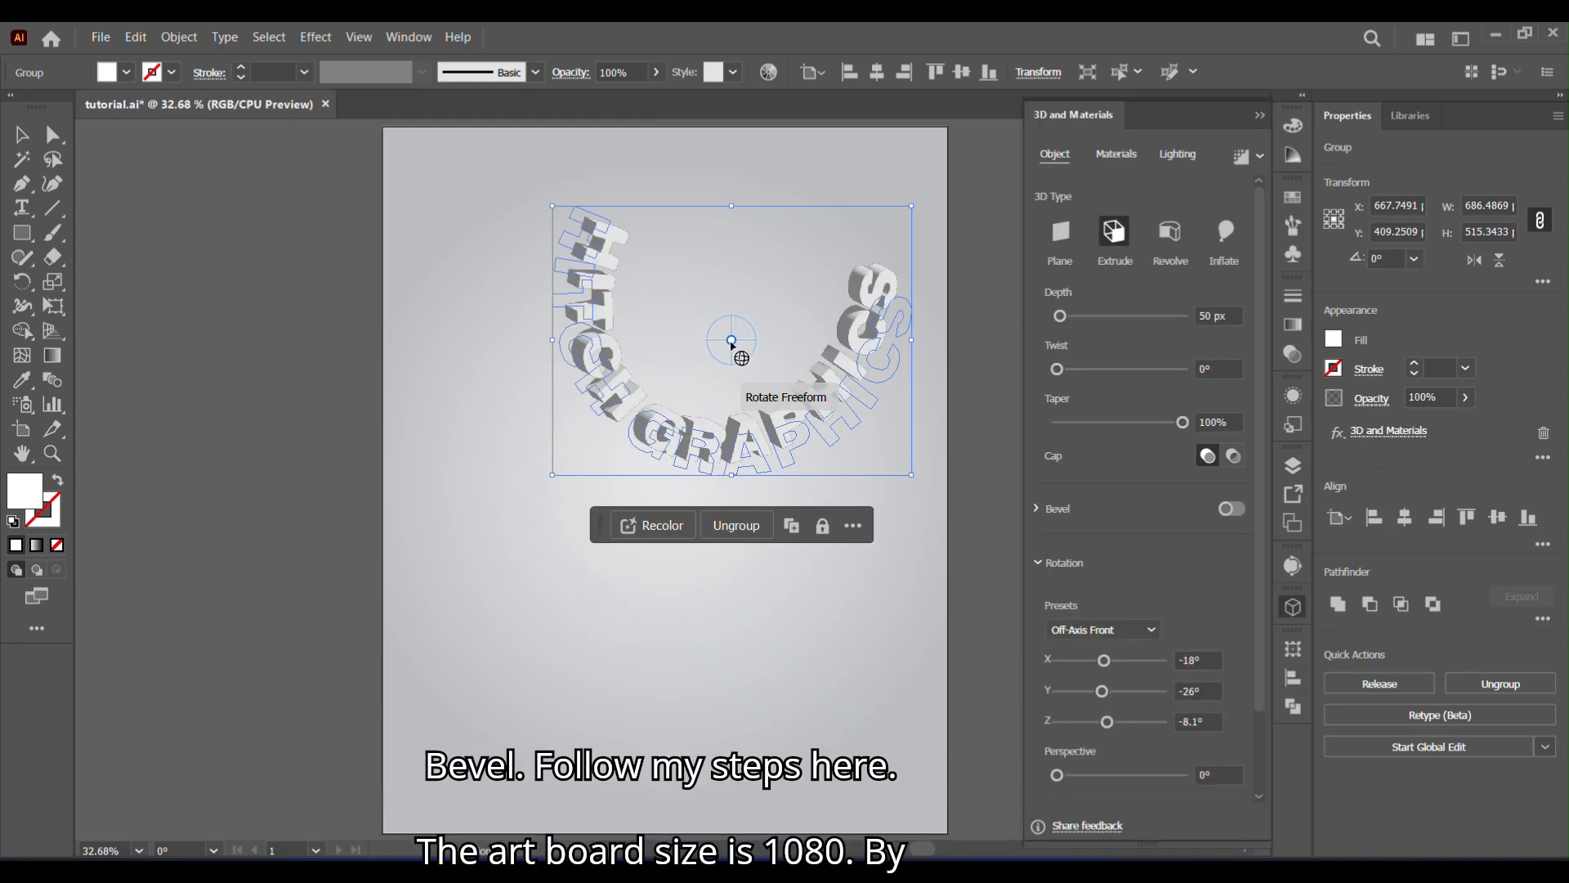
pyautogui.moveTo(733, 346)
pyautogui.mouseDown()
pyautogui.moveTo(708, 346)
pyautogui.moveTo(727, 347)
pyautogui.mouseUp()
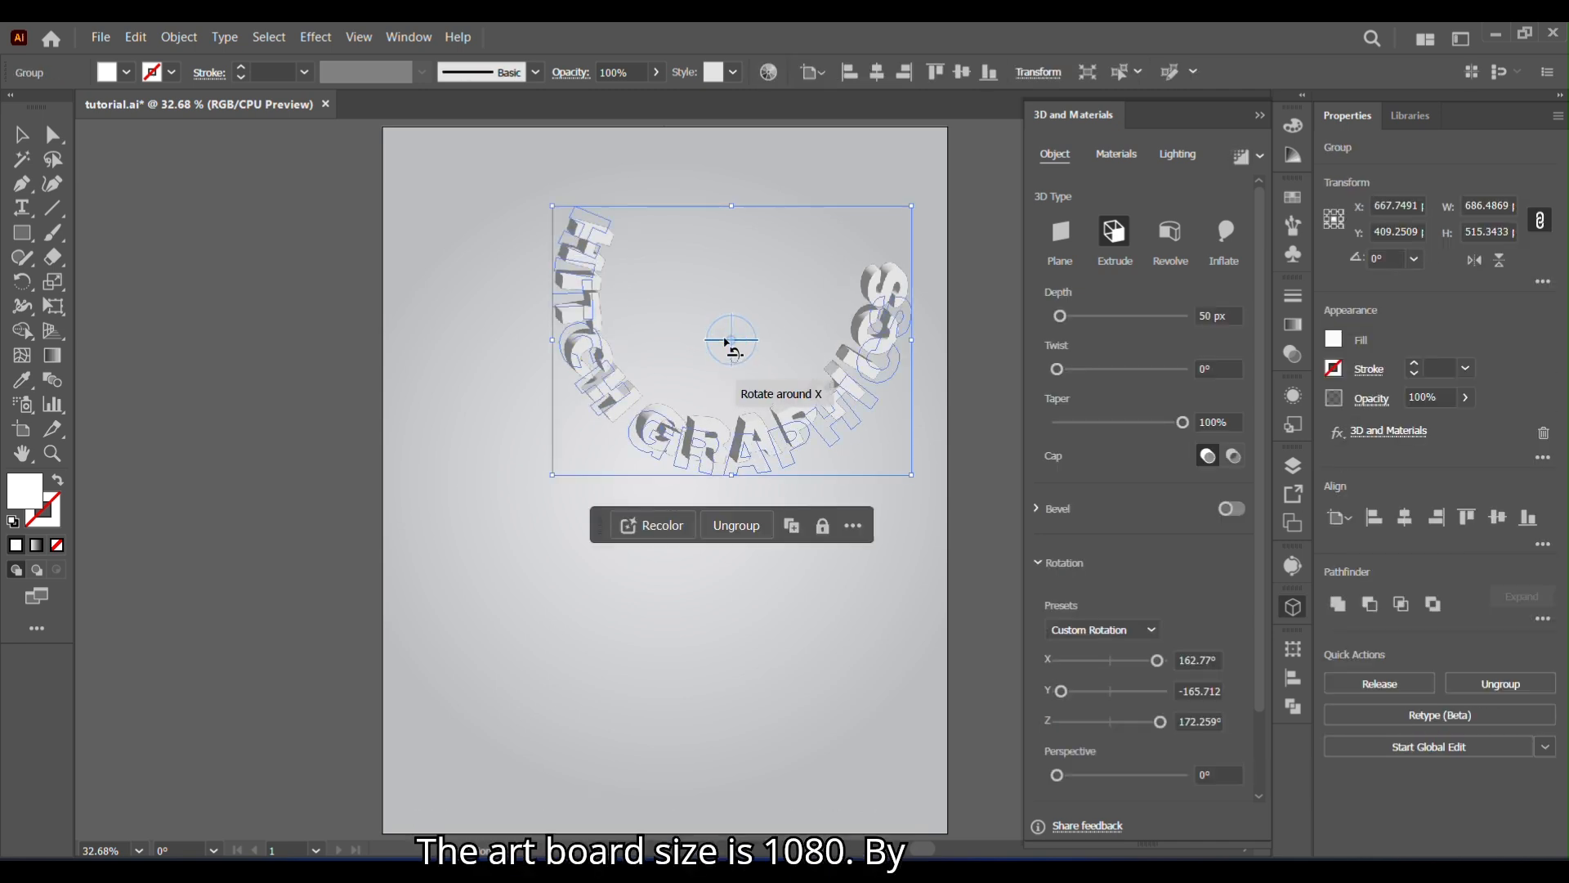
pyautogui.click(692, 338)
pyautogui.click(738, 454)
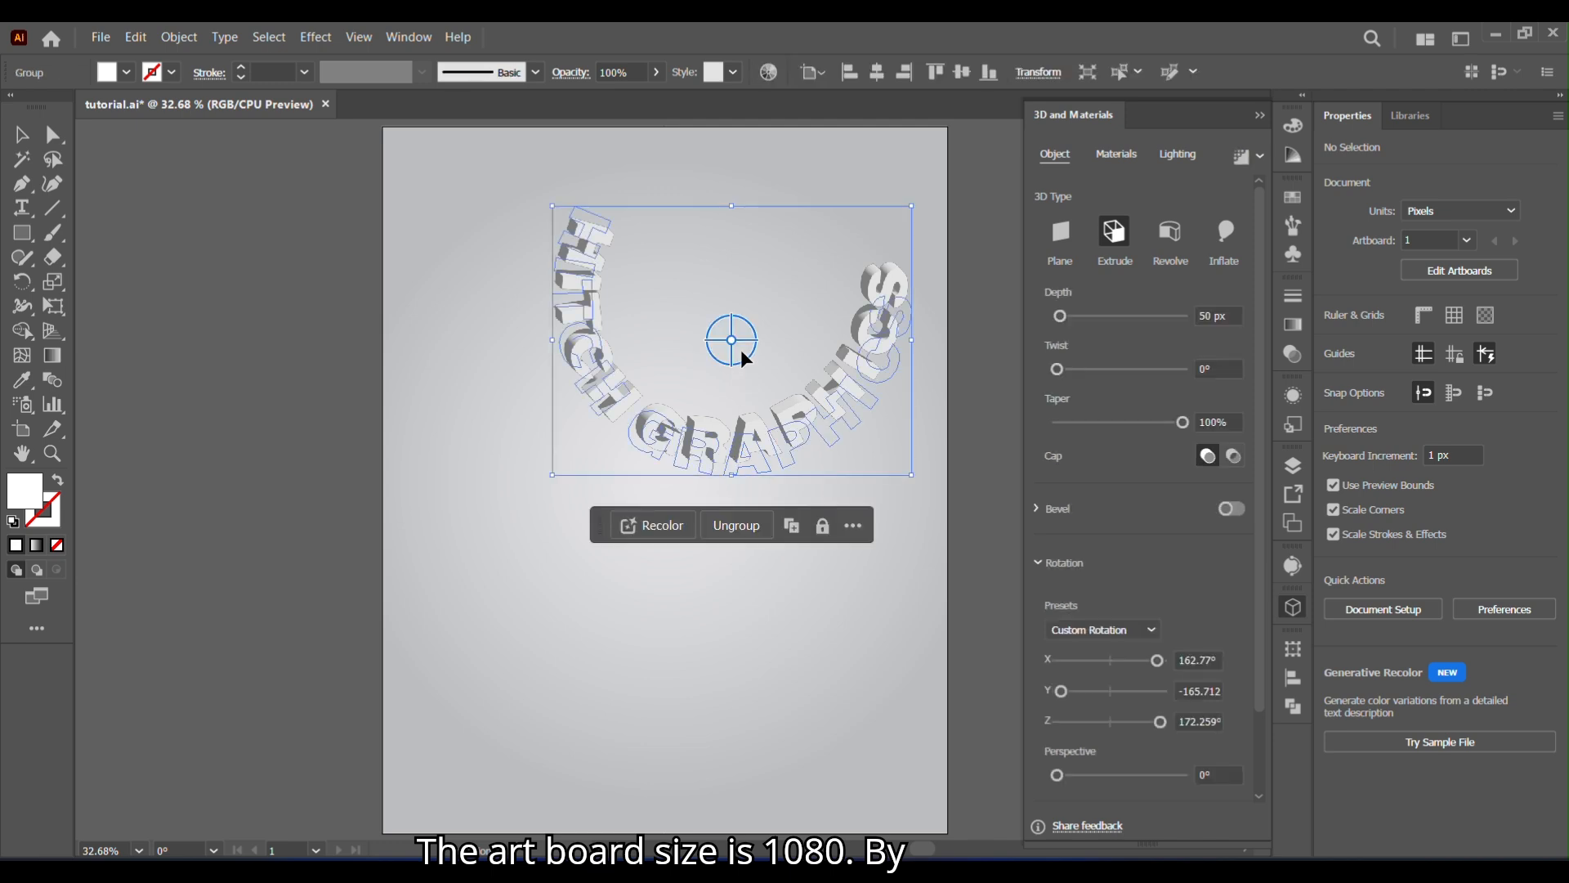
pyautogui.moveTo(732, 344); pyautogui.dragTo(727, 346)
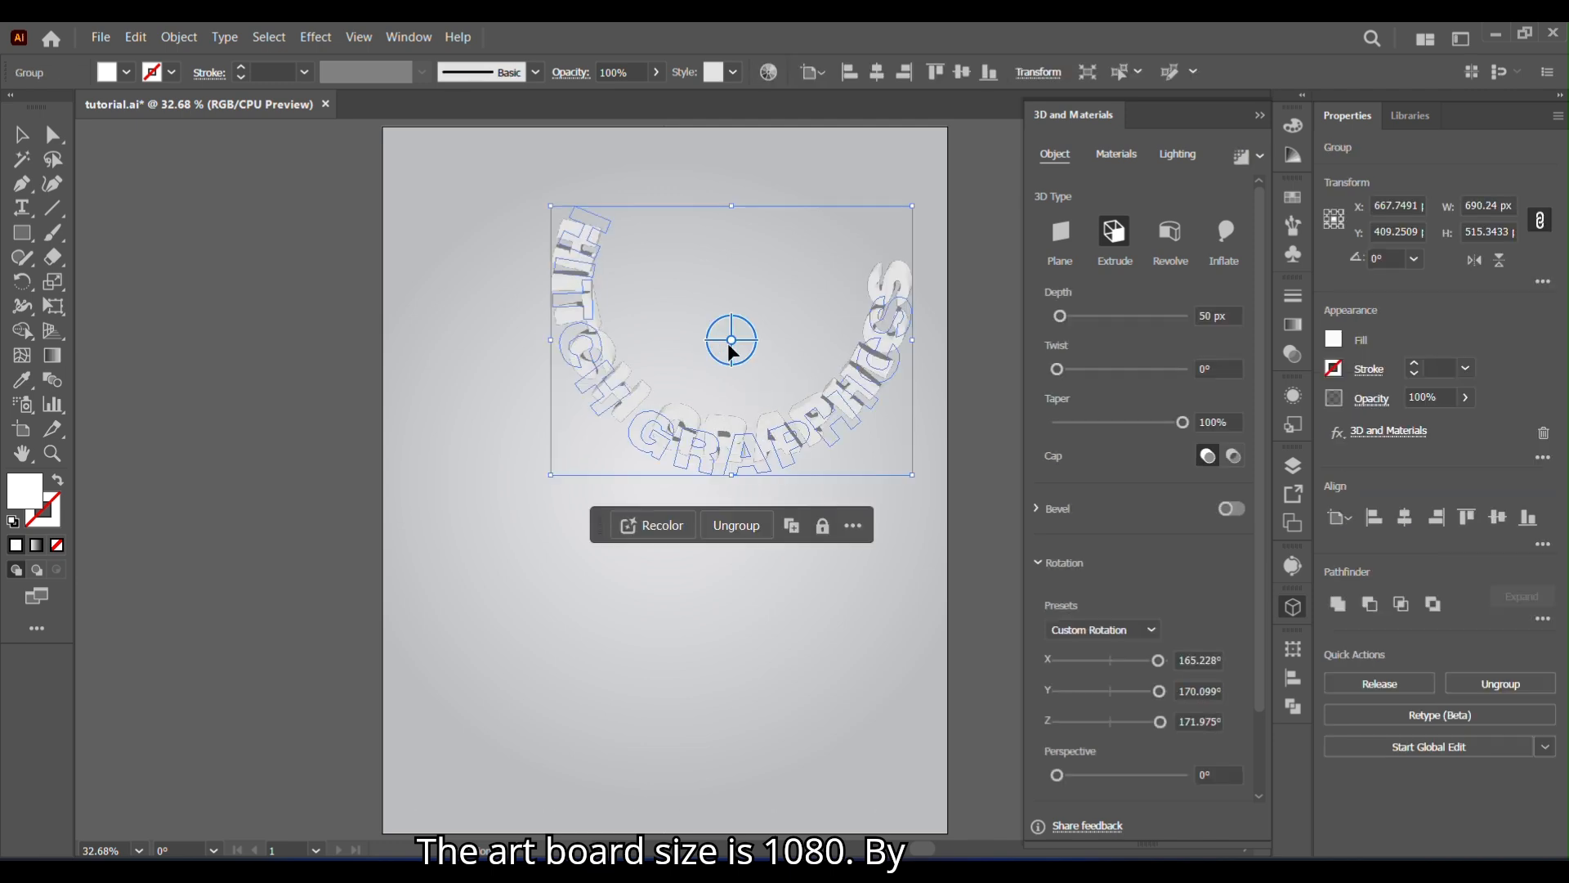
# - Set the extrusion depth to about 1896 px and rotate the text, moved lower on the artboard, to about X 154°, Y 164°, Z 174°
pyautogui.moveTo(1060, 317); pyautogui.dragTo(1178, 323)
pyautogui.moveTo(799, 401); pyautogui.dragTo(746, 564)
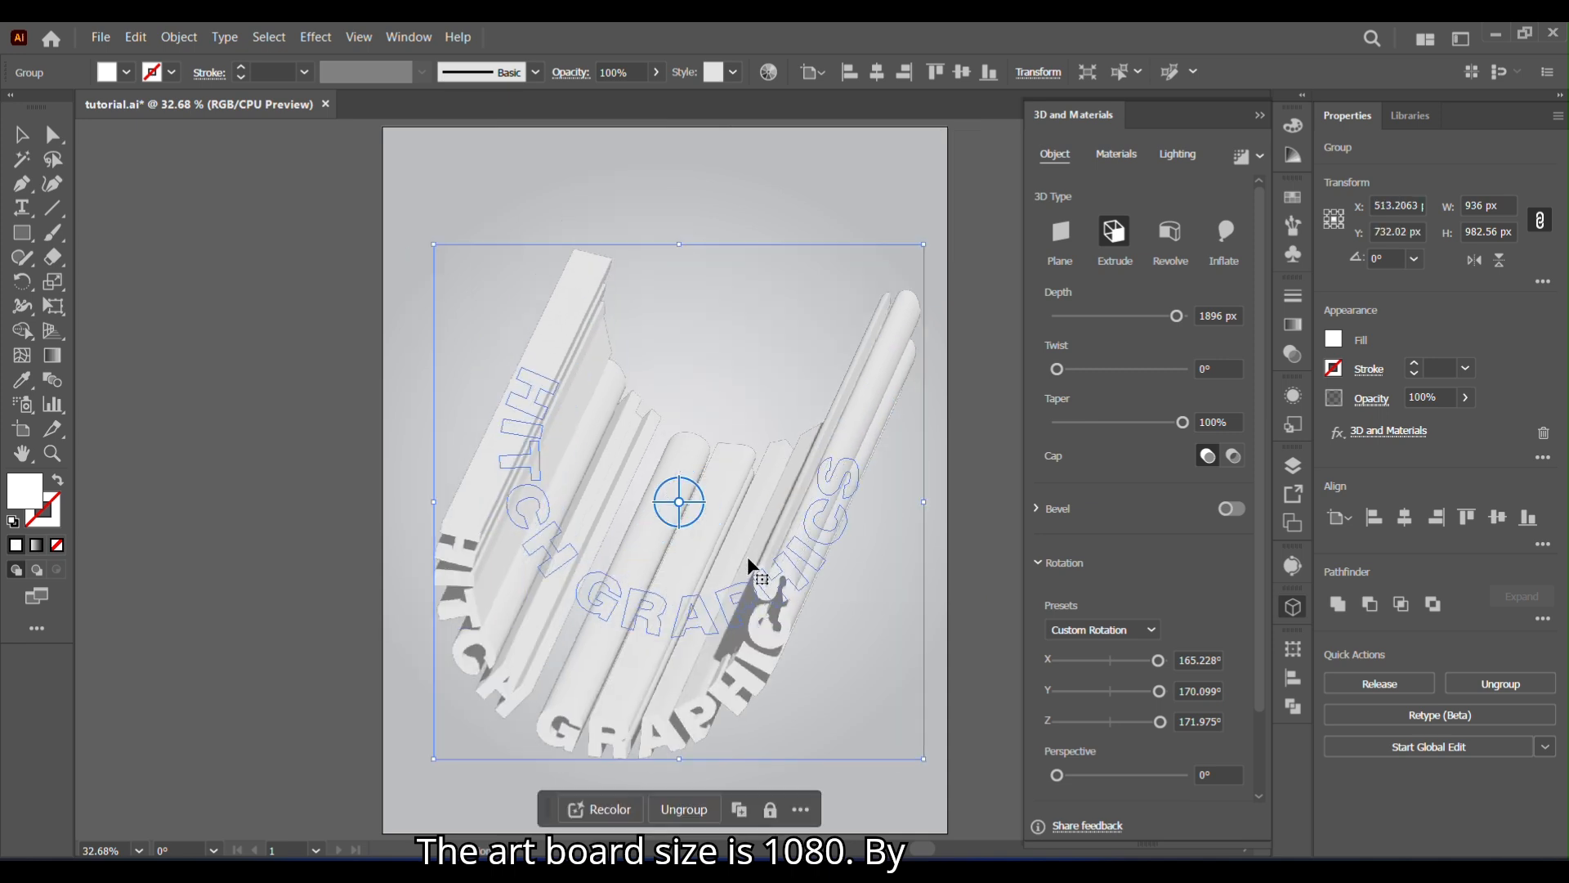
pyautogui.moveTo(689, 512); pyautogui.dragTo(678, 516)
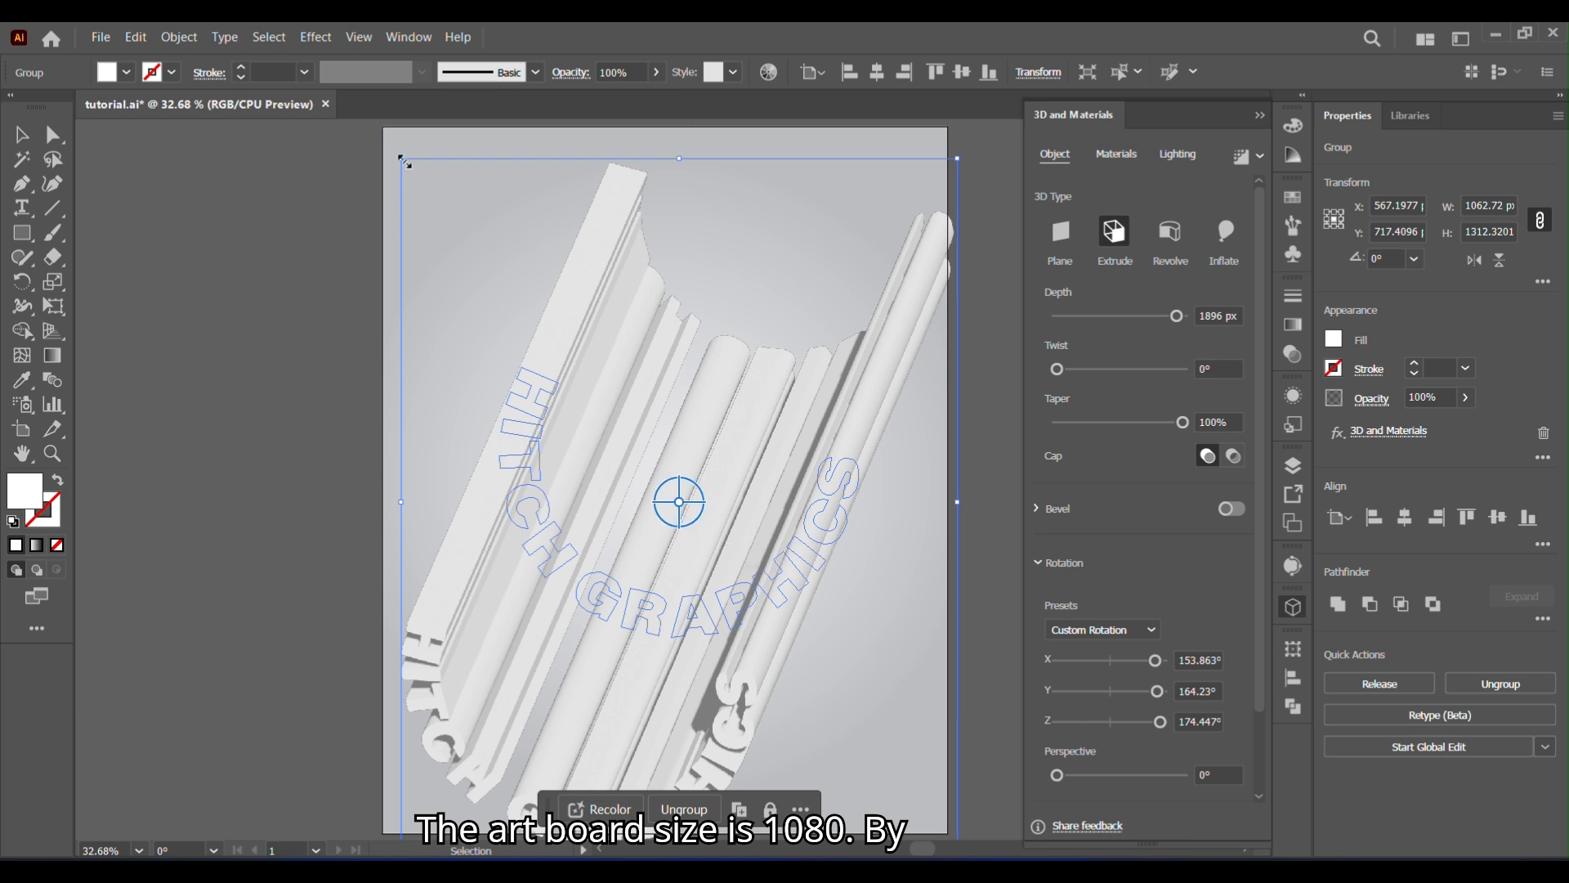
# - Enlarge the extruded text to about 1092 px wide and move it down so it is horizontally centered on the artboard
pyautogui.moveTo(403, 161); pyautogui.dragTo(386, 140)
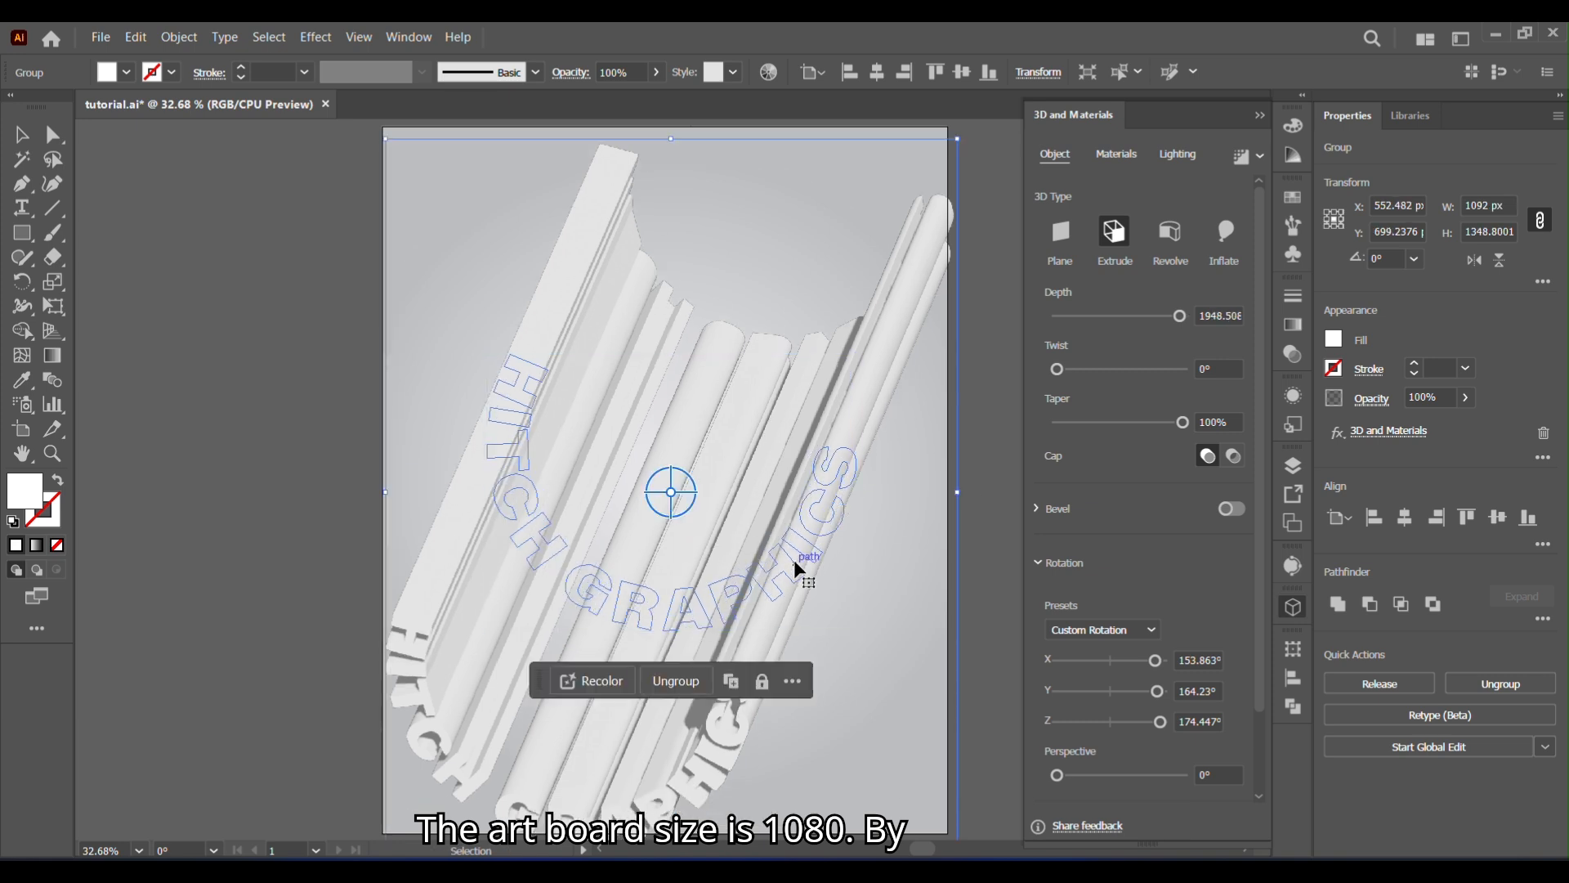
pyautogui.moveTo(792, 559)
pyautogui.mouseDown()
pyautogui.moveTo(778, 585)
pyautogui.moveTo(790, 569)
pyautogui.mouseUp()
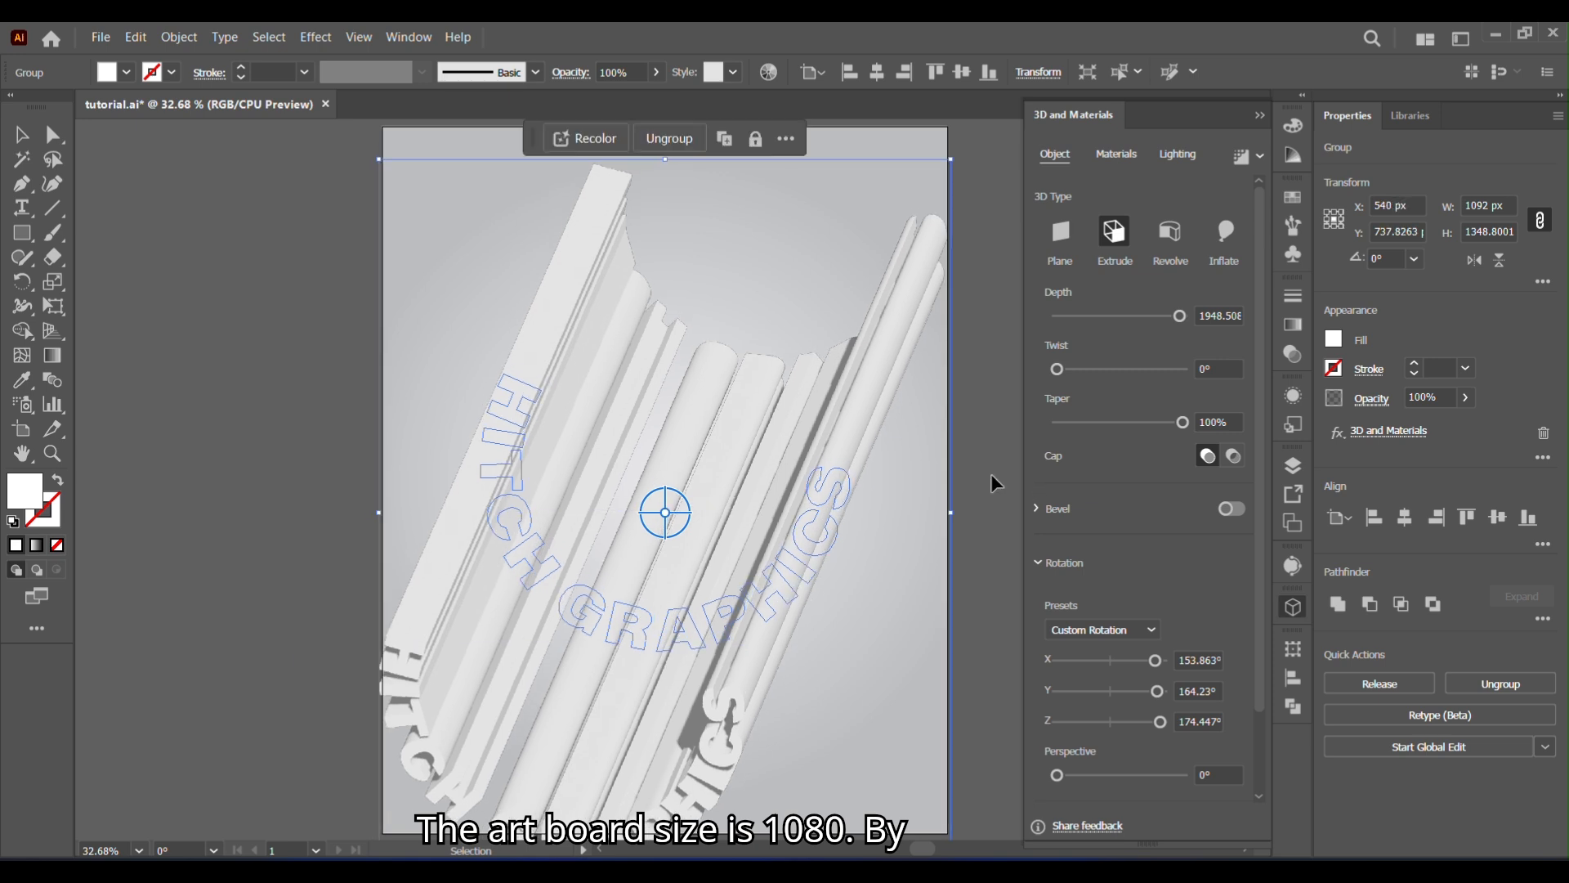
pyautogui.click(990, 473)
# - Reposition Light 1 on the lighting sphere so the front faces of the extruded letters are brighter than their sides
pyautogui.click(757, 535)
pyautogui.moveTo(1259, 561); pyautogui.dragTo(1254, 452)
pyautogui.click(1132, 158)
pyautogui.click(1179, 158)
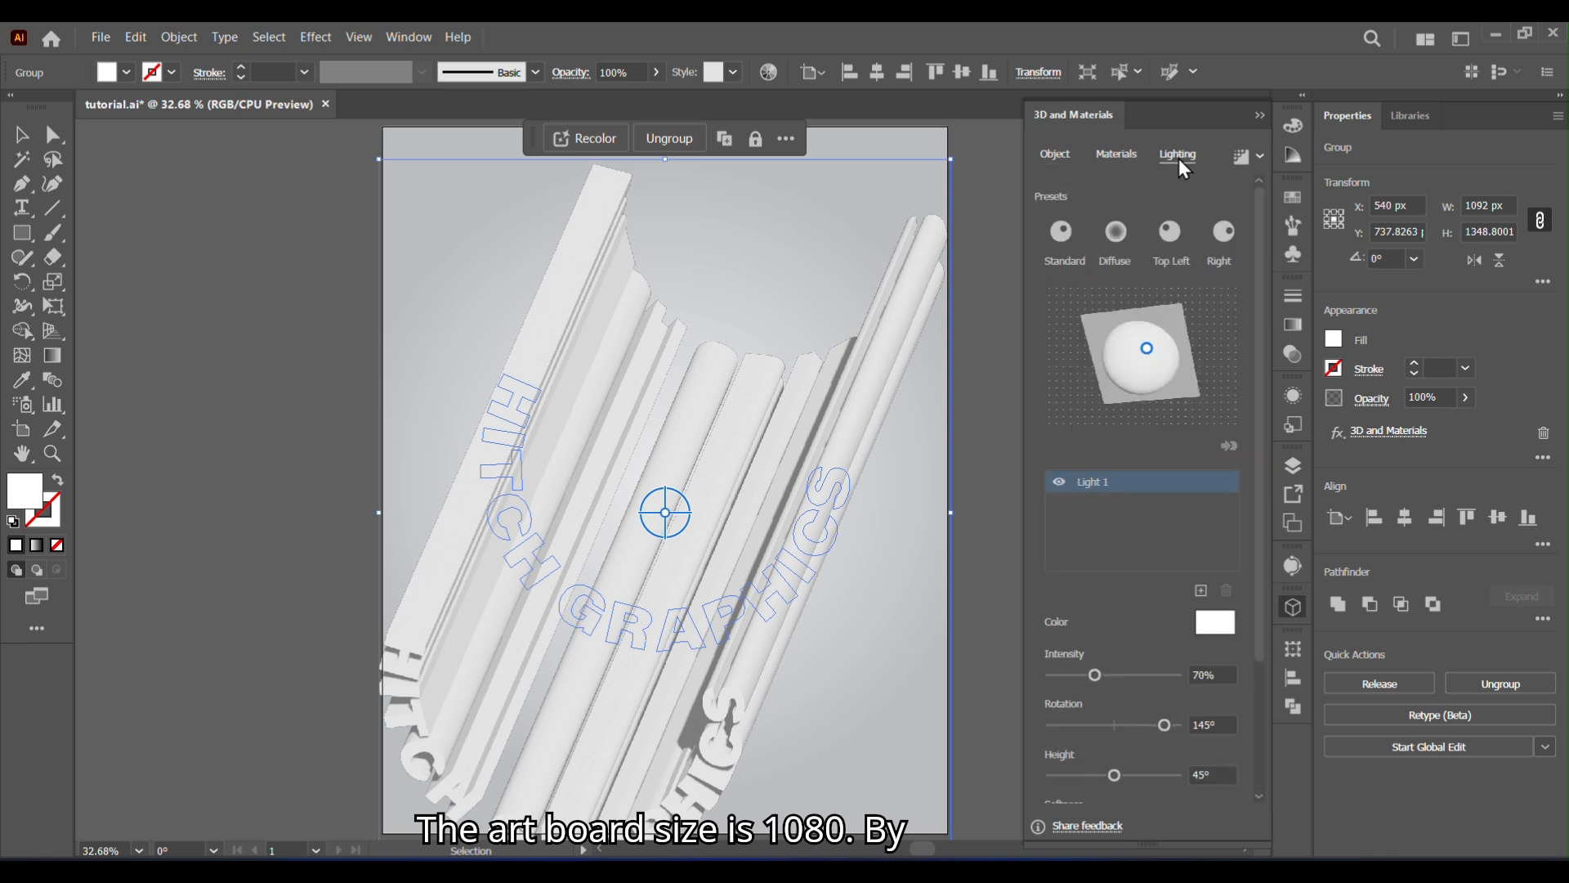
pyautogui.moveTo(1150, 359)
pyautogui.mouseDown()
pyautogui.moveTo(1119, 351)
pyautogui.moveTo(1142, 376)
pyautogui.mouseUp()
pyautogui.click(1259, 116)
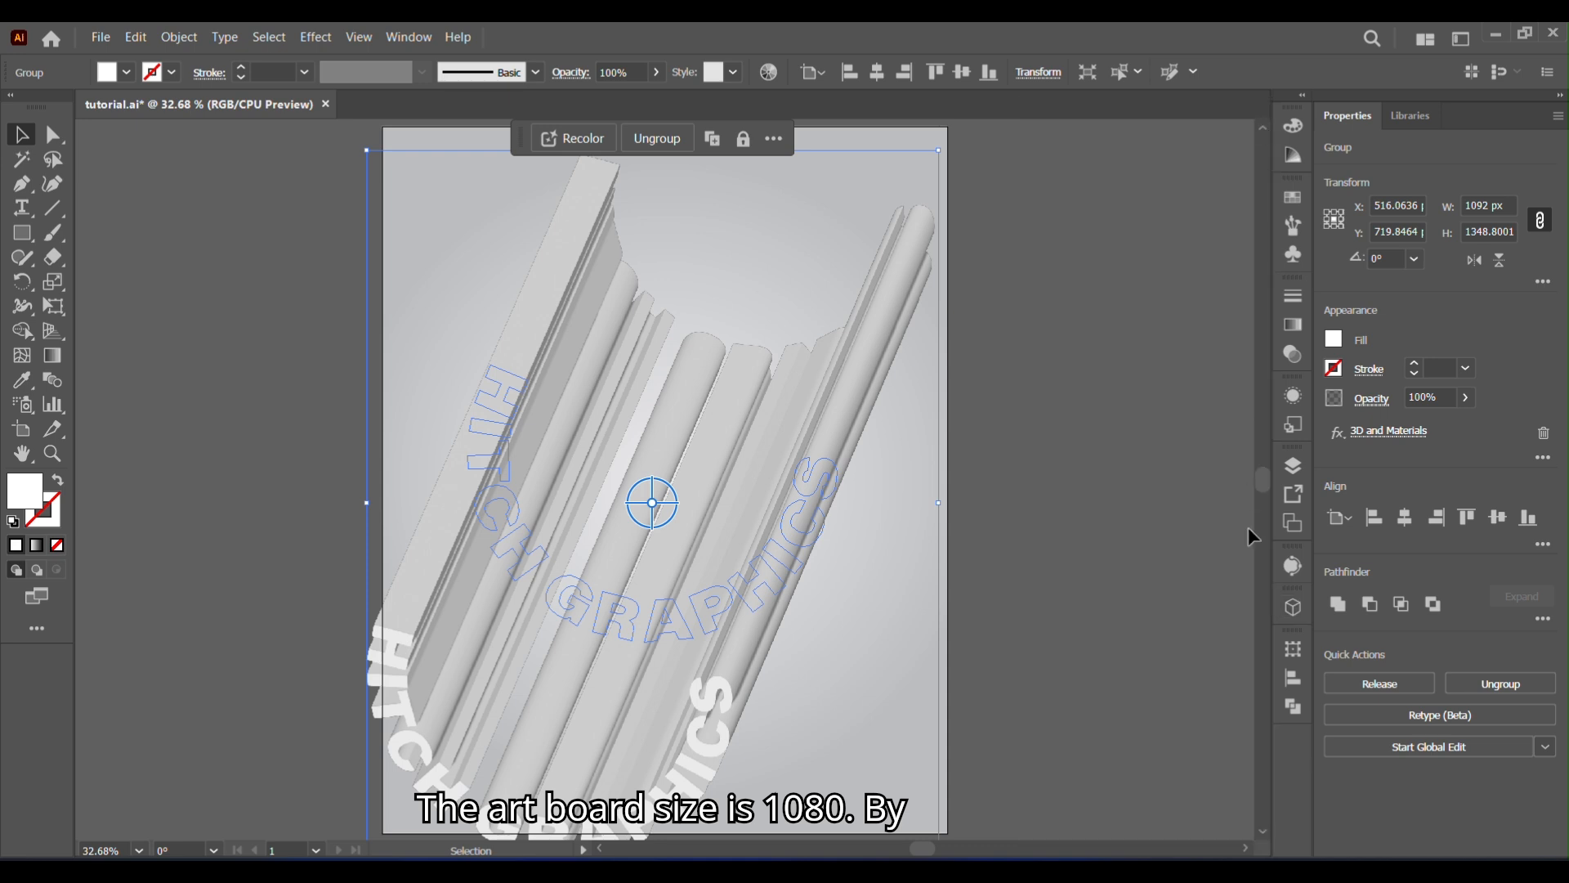
# - Apply a linear gradient fill to the extruded text and sample the #11395d swatch for its starting color stop
pyautogui.click(1293, 324)
pyautogui.click(1058, 323)
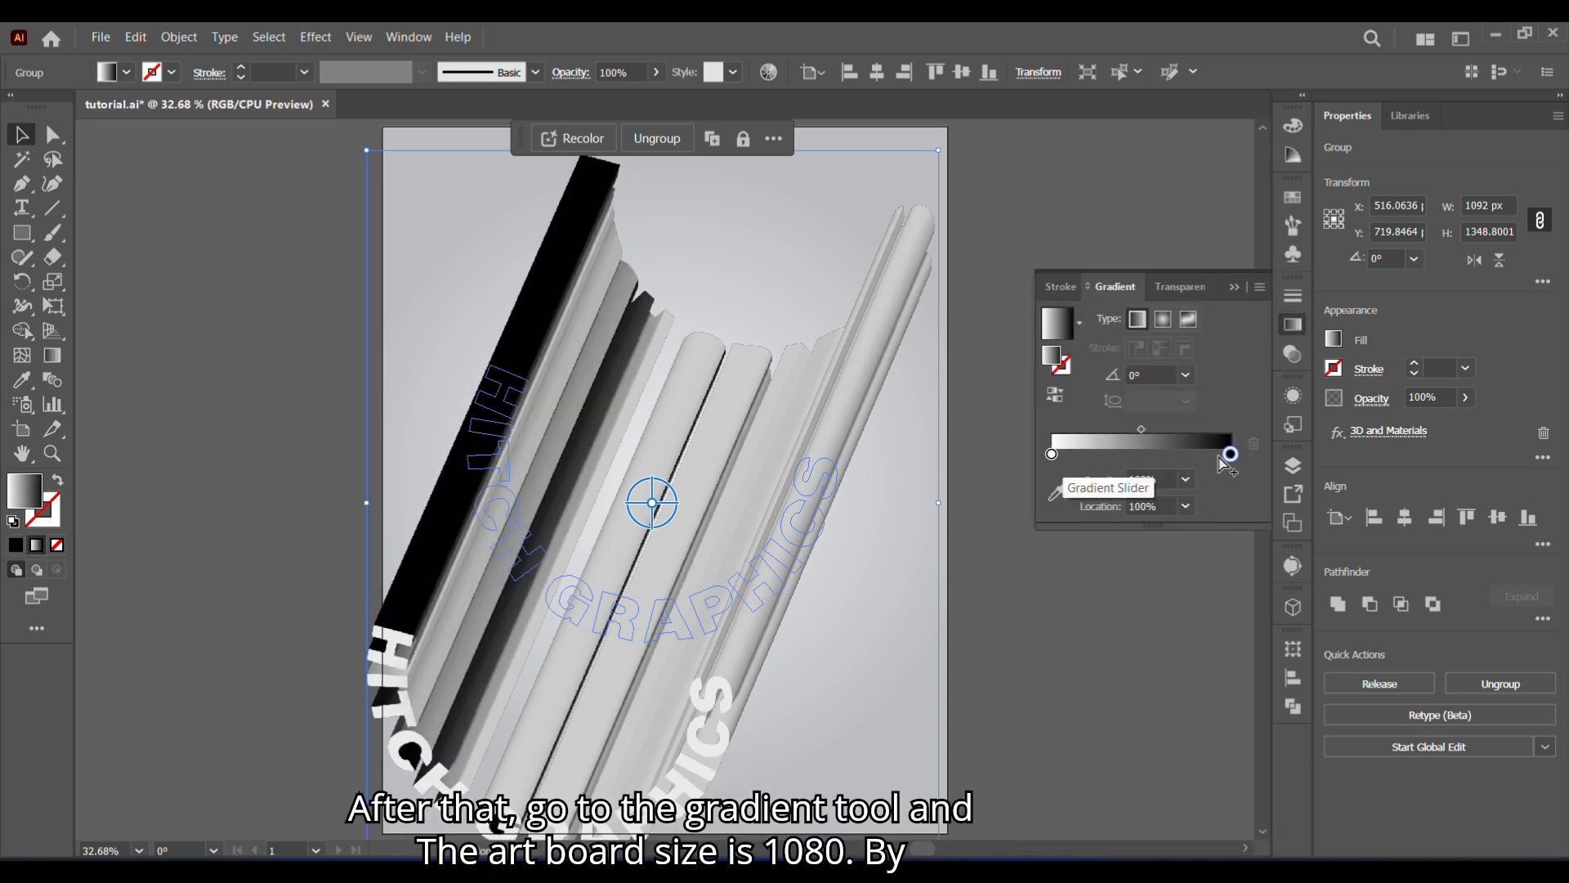
pyautogui.doubleClick(1052, 456)
pyautogui.click(1053, 459)
pyautogui.click(1056, 492)
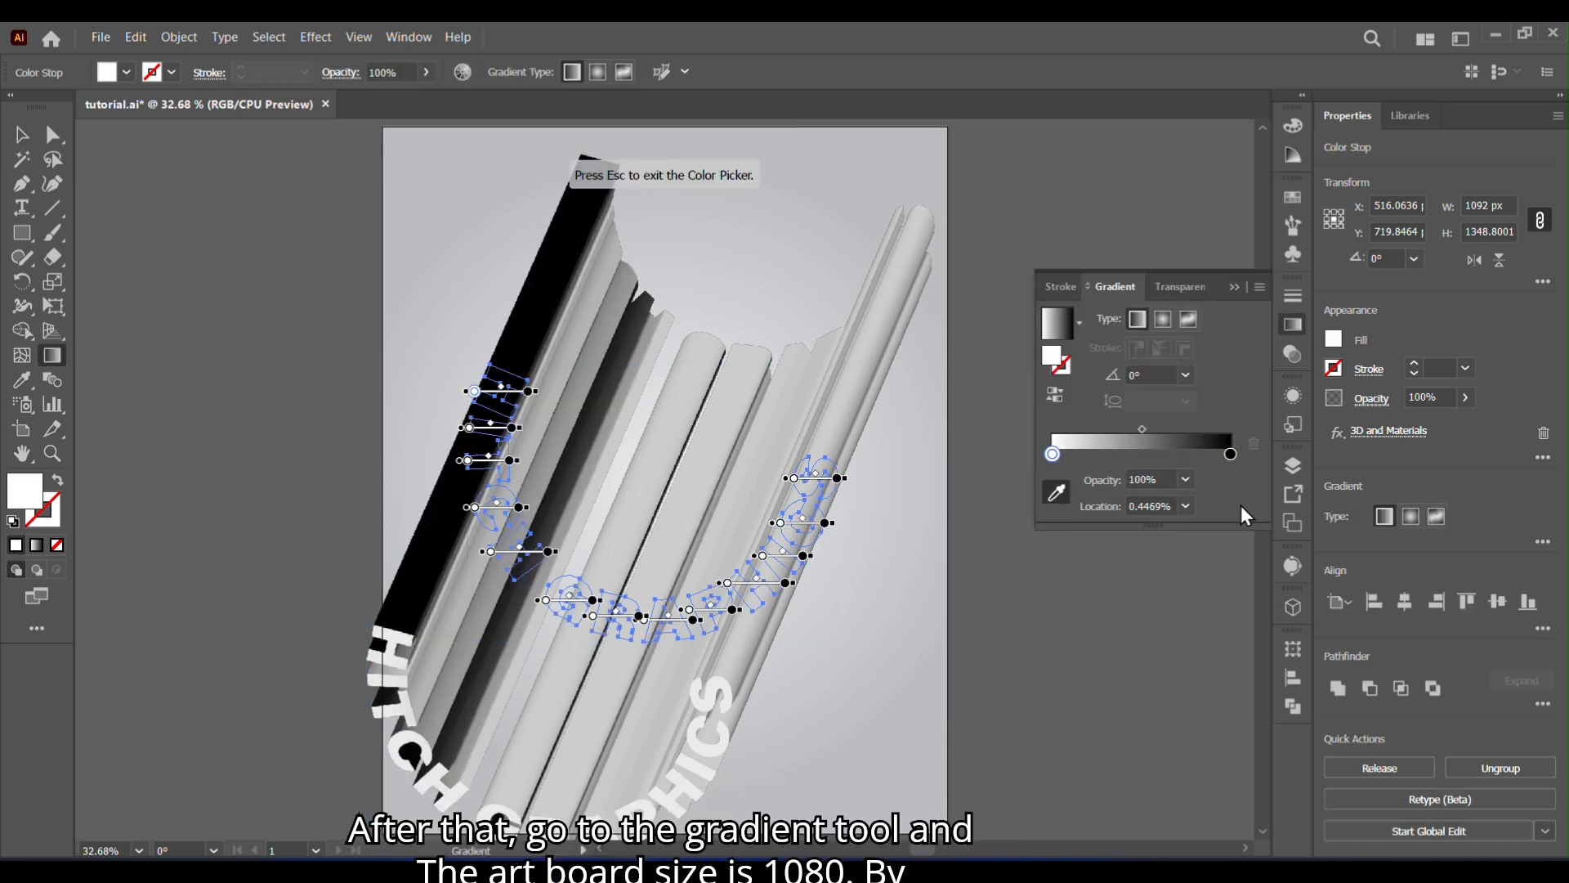
pyautogui.scroll(2, 1265, 140)
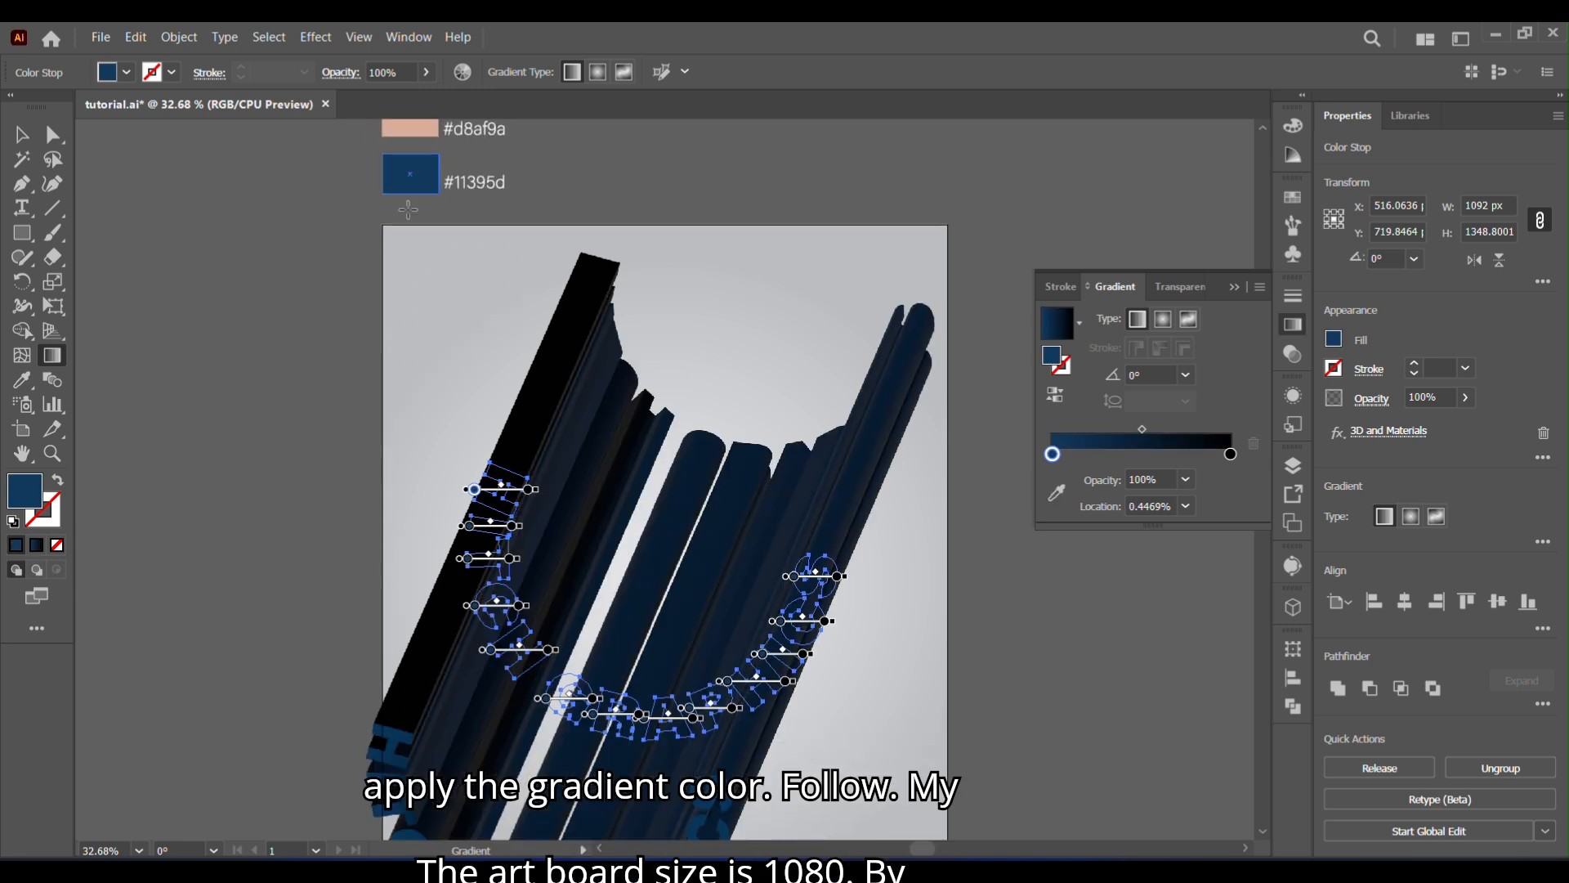
# - Sample the #d8af9a swatch for the gradient's end color stop at the 100% location
pyautogui.click(965, 599)
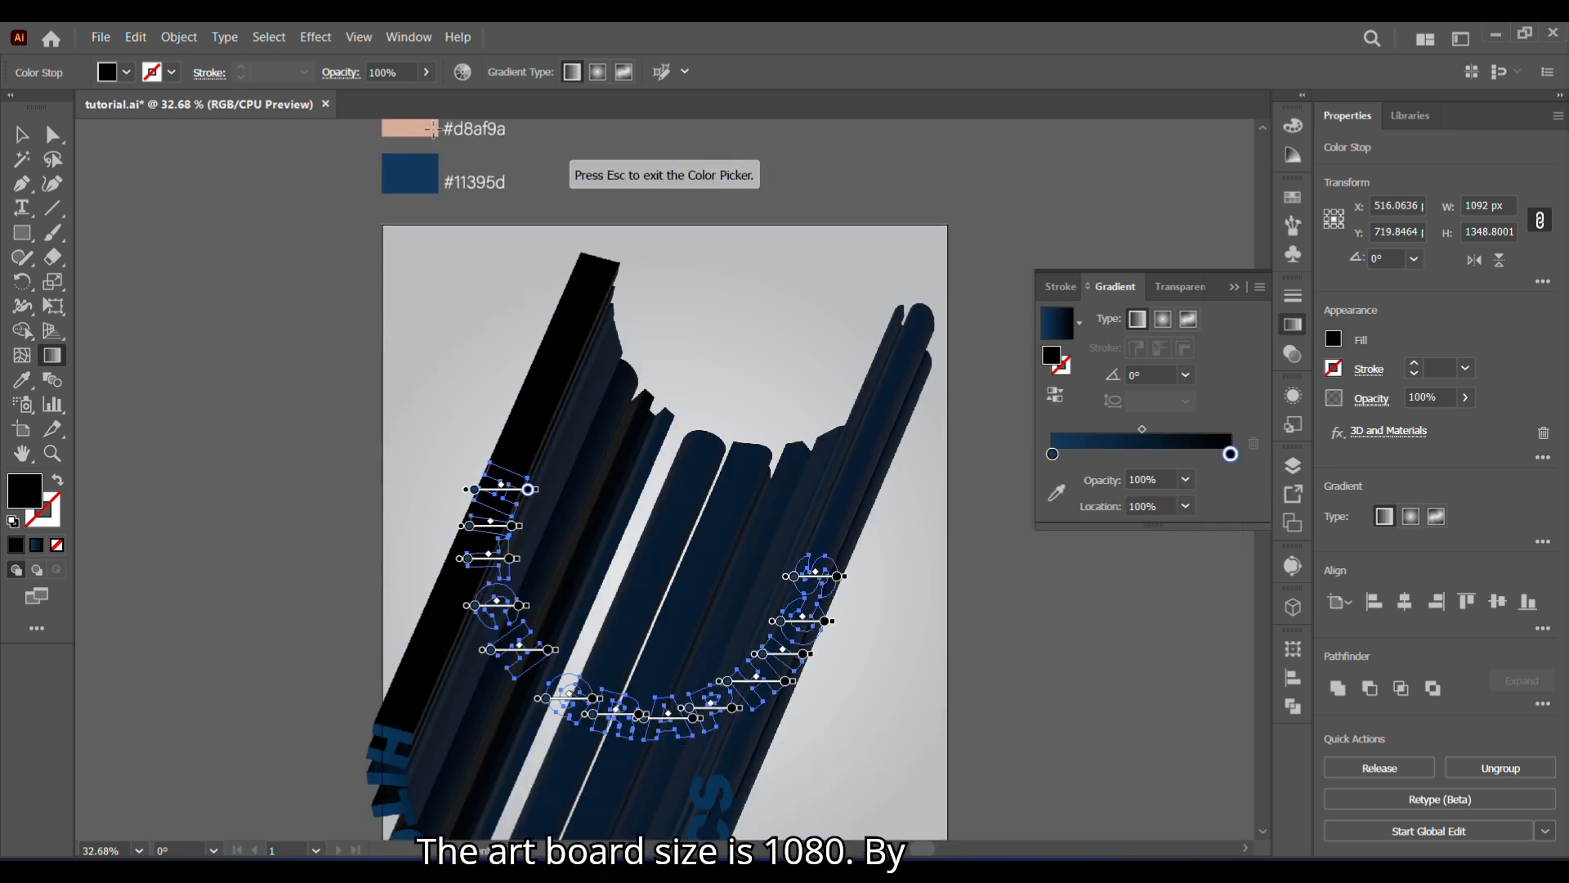
pyautogui.click(1263, 128)
pyautogui.click(1263, 128)
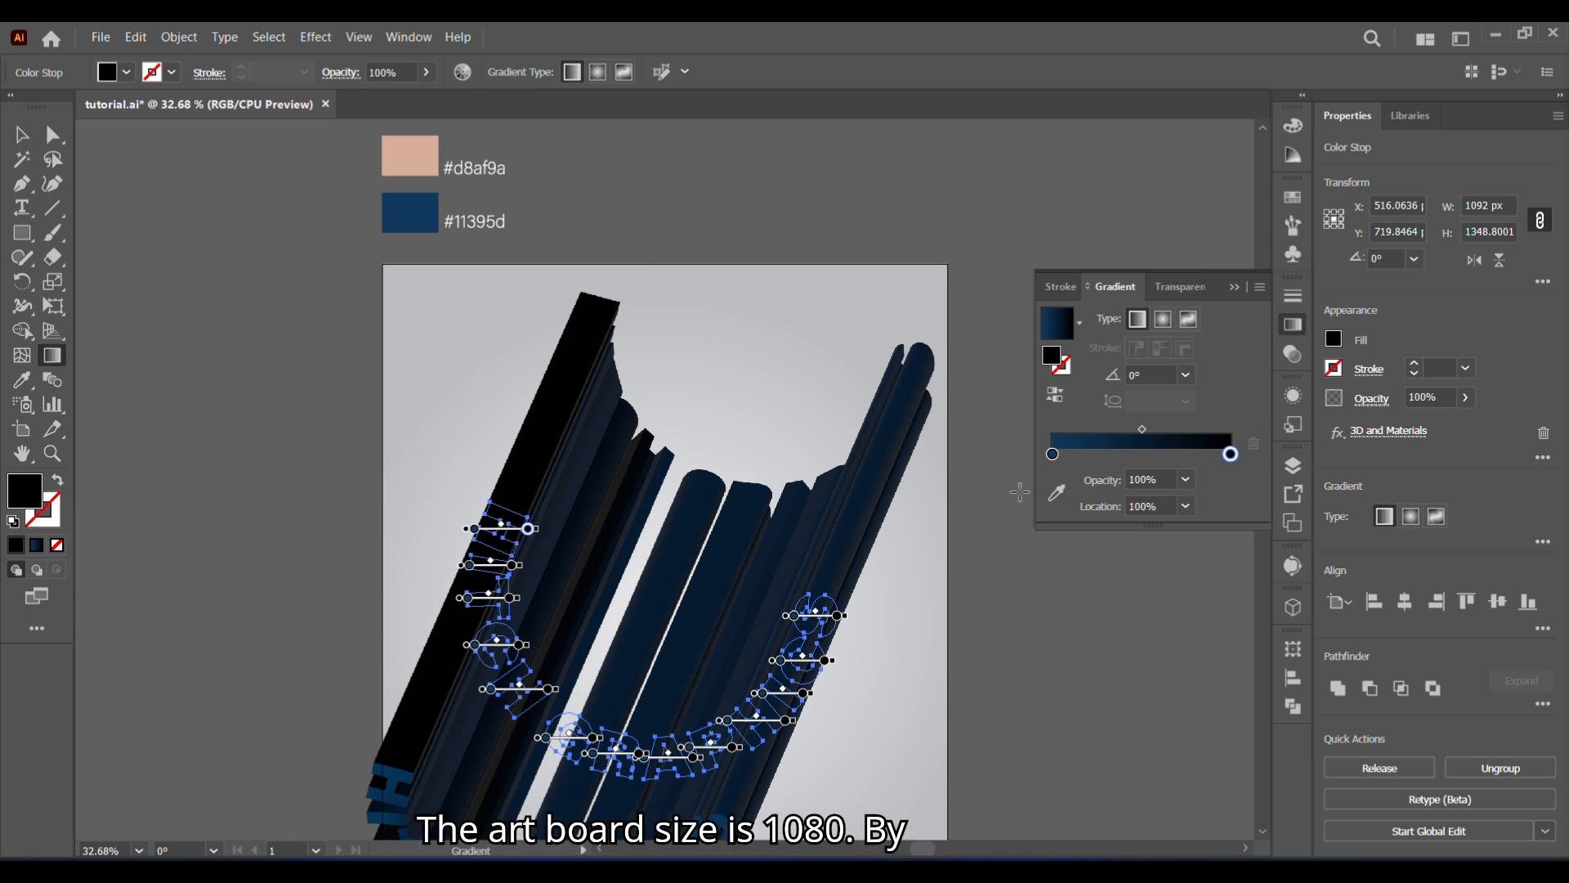
pyautogui.click(421, 154)
pyautogui.moveTo(1262, 479); pyautogui.dragTo(1265, 487)
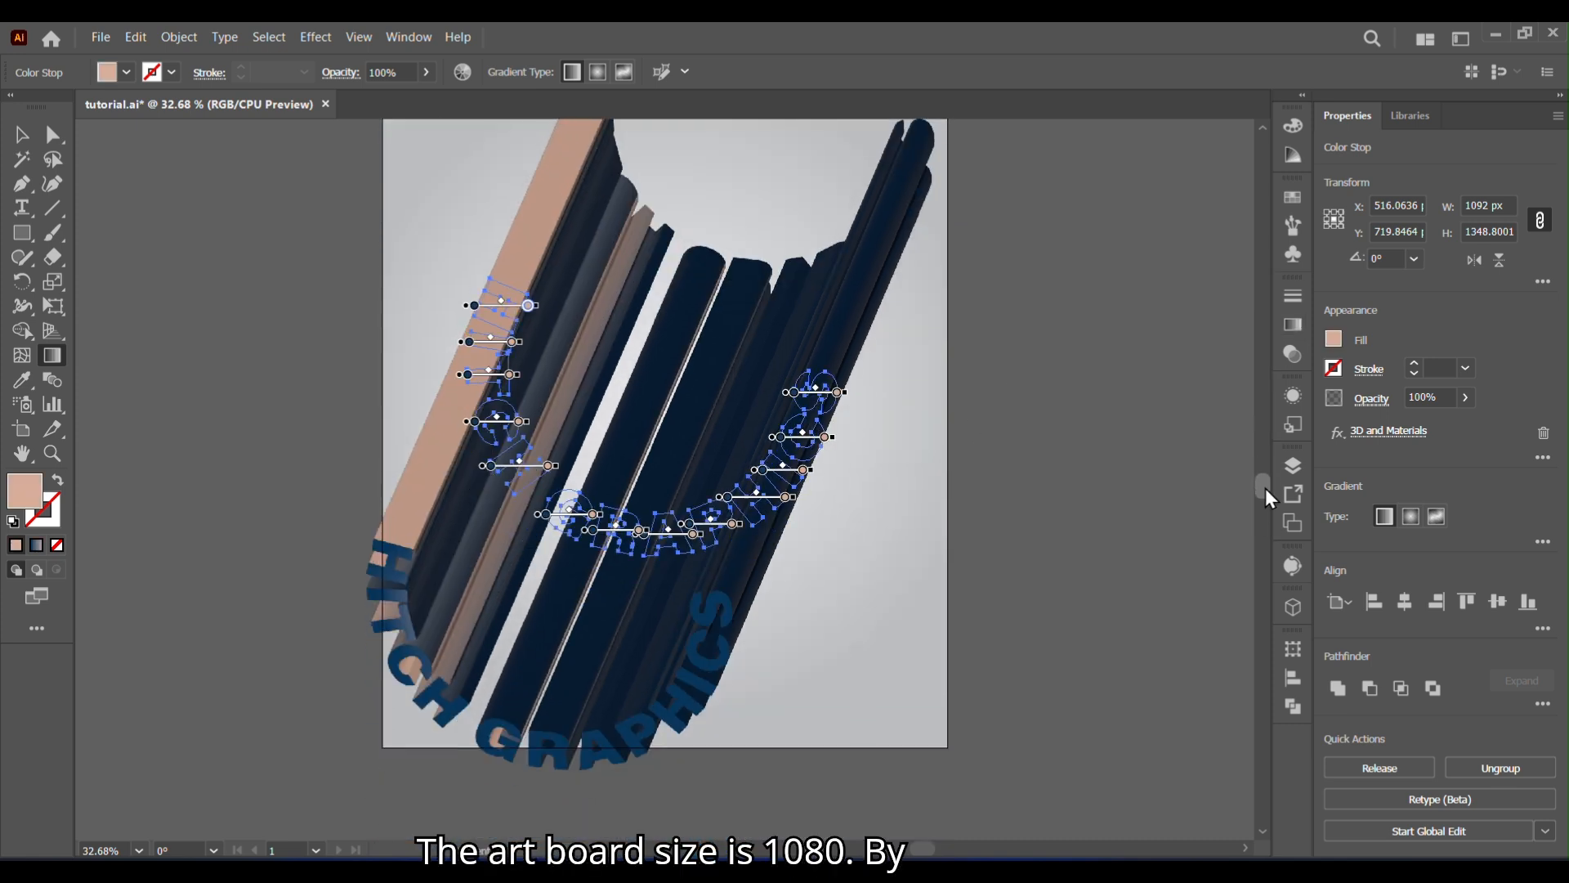
pyautogui.press('v')
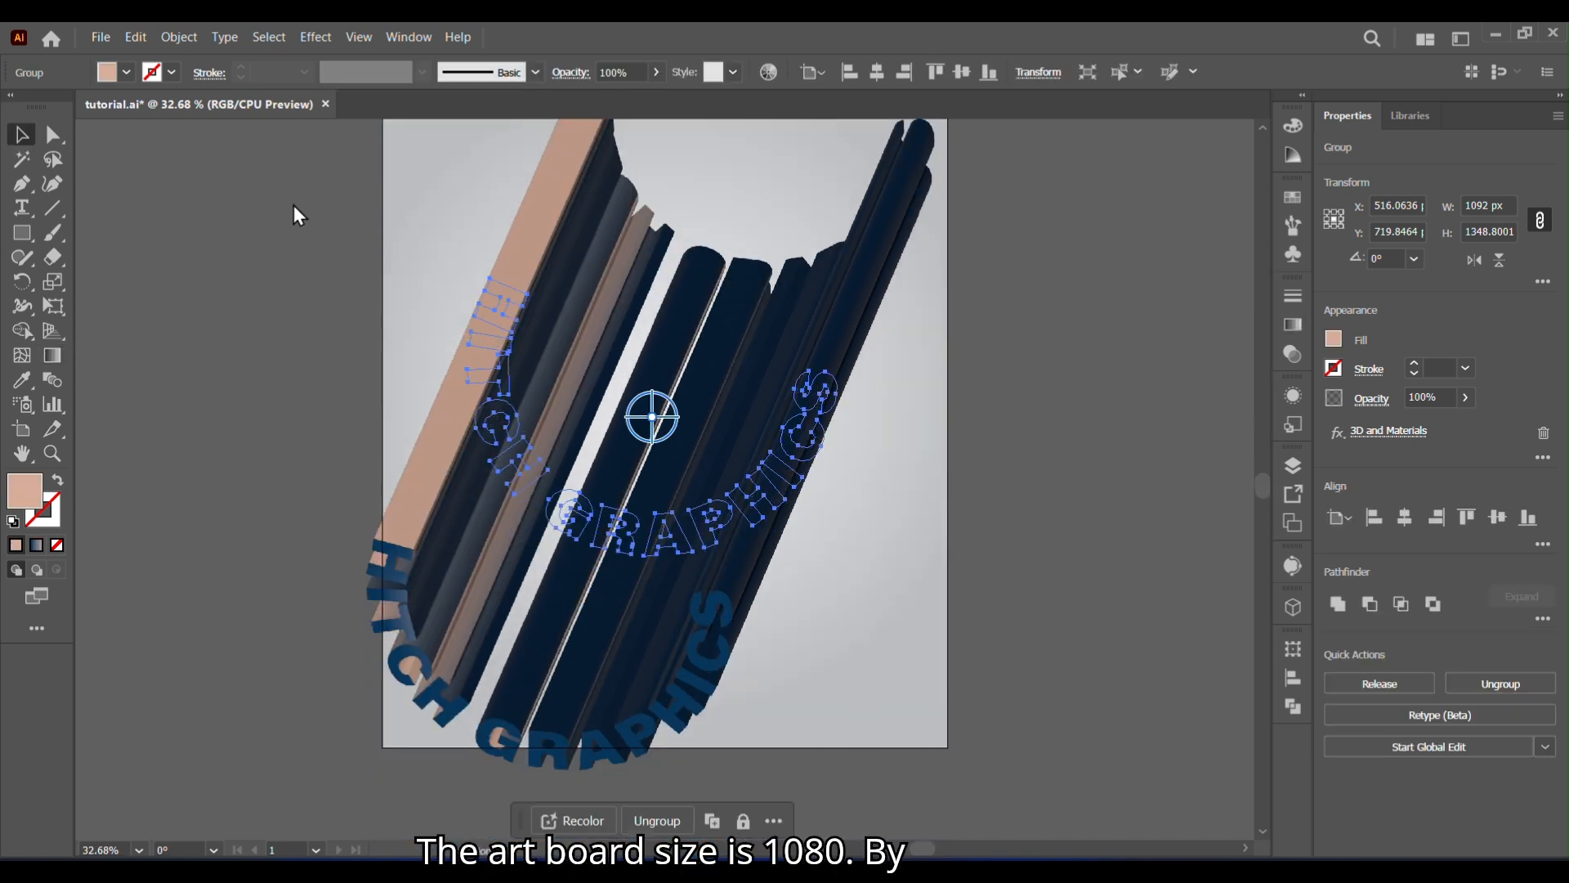
# - Add a second light, placing Light 1 at about -9° rotation and 67° height and Light 2 at about 170° and 33°
pyautogui.click(1295, 615)
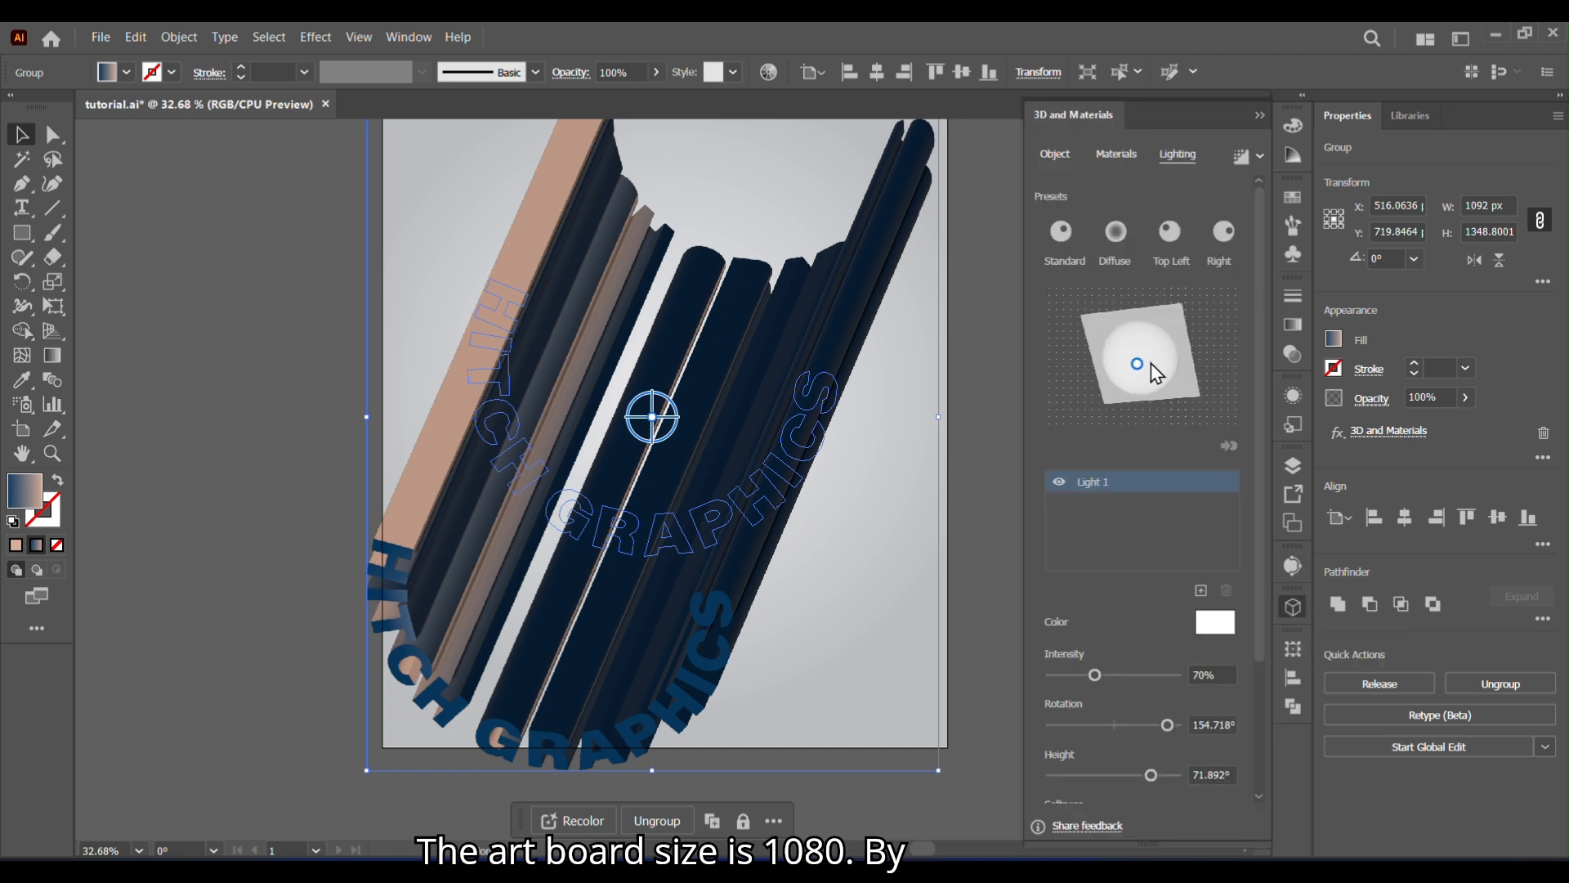
pyautogui.moveTo(1143, 372)
pyautogui.mouseDown()
pyautogui.moveTo(1126, 361)
pyautogui.moveTo(1163, 334)
pyautogui.moveTo(1136, 360)
pyautogui.moveTo(1152, 369)
pyautogui.mouseUp()
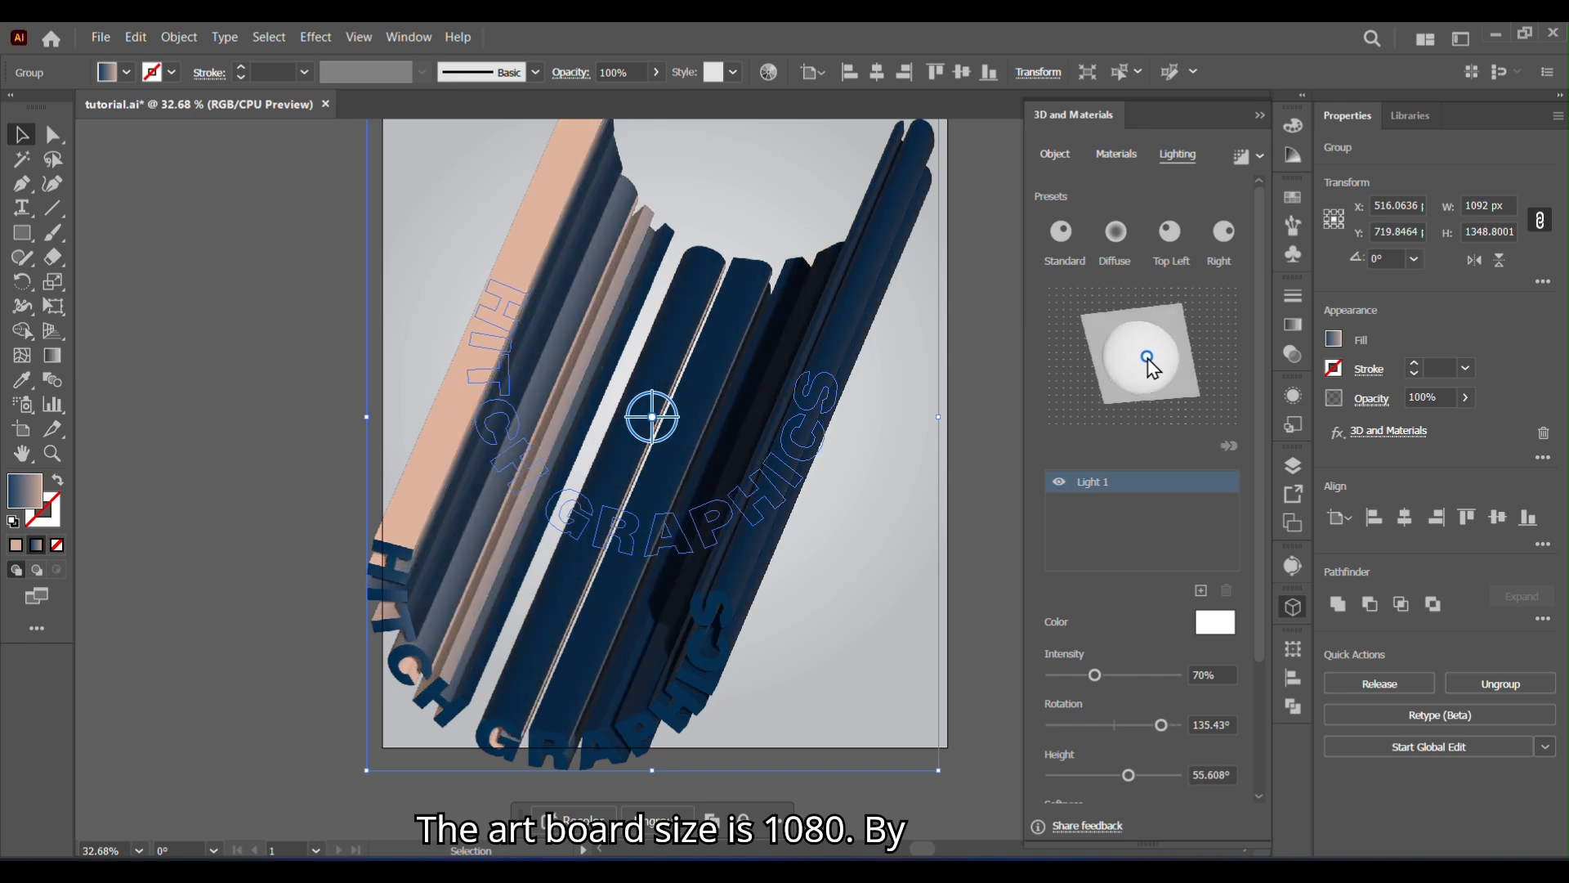
pyautogui.click(1200, 591)
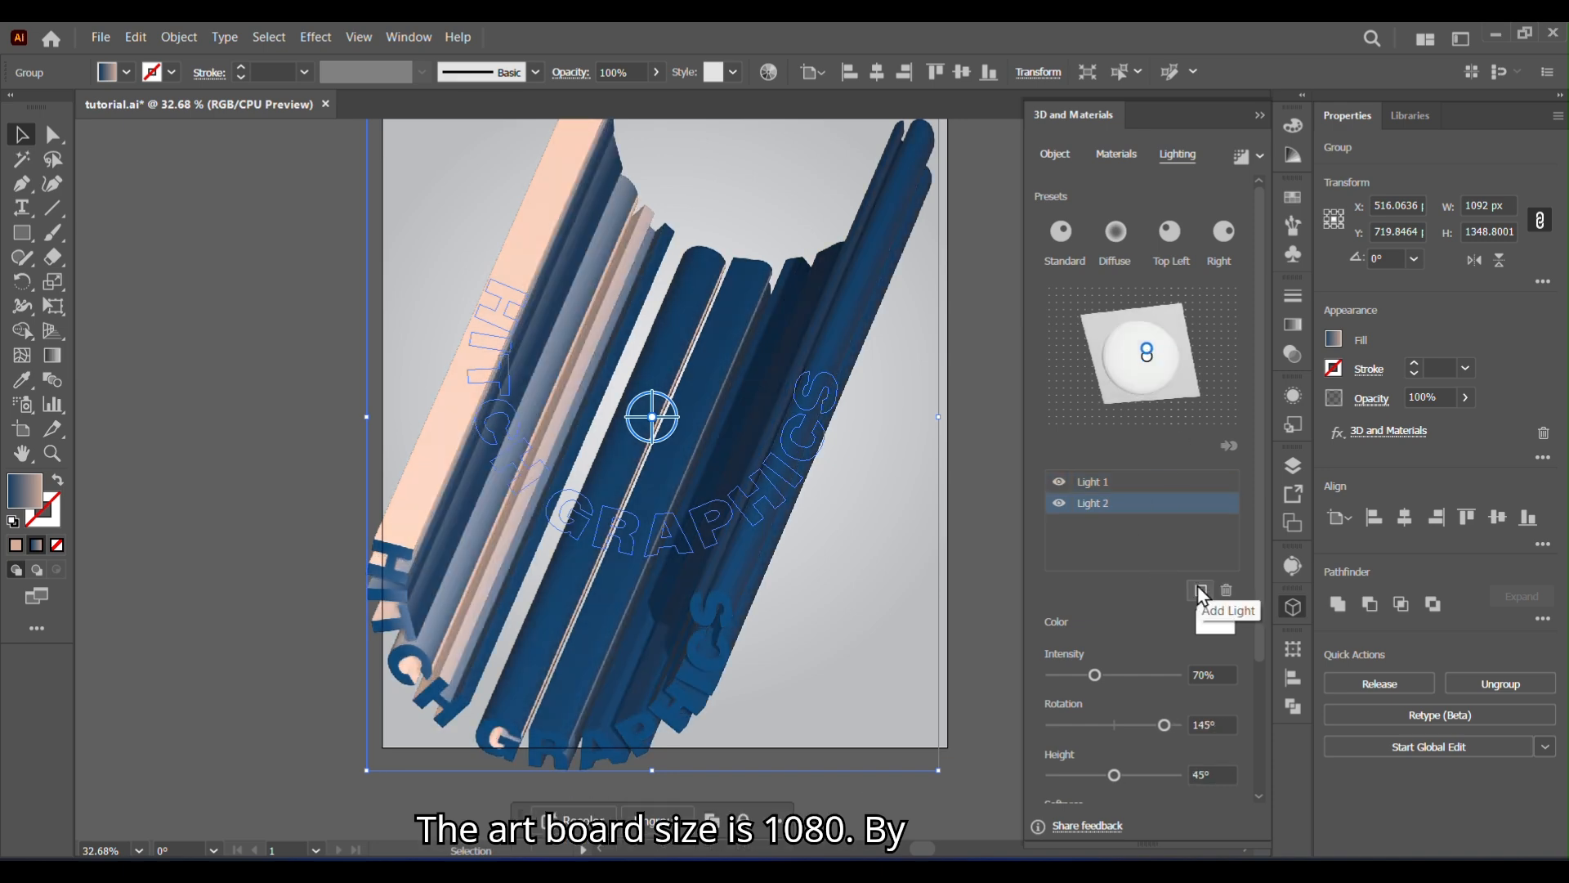
pyautogui.moveTo(1143, 335); pyautogui.dragTo(1141, 399)
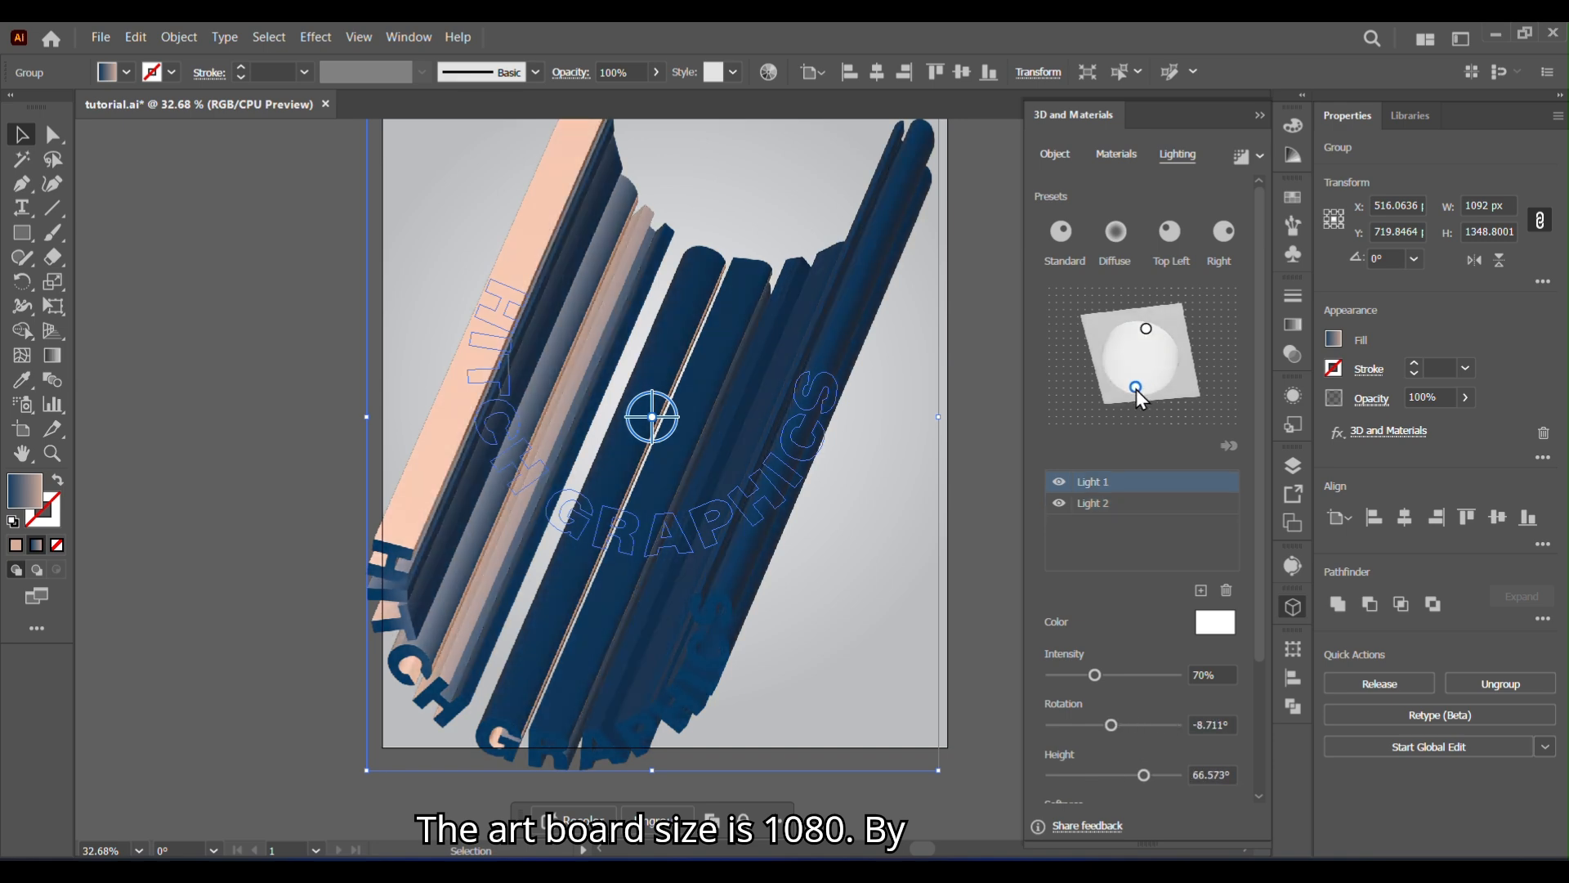
pyautogui.moveTo(1146, 330)
pyautogui.mouseDown()
pyautogui.moveTo(1131, 341)
pyautogui.moveTo(1144, 351)
pyautogui.mouseUp()
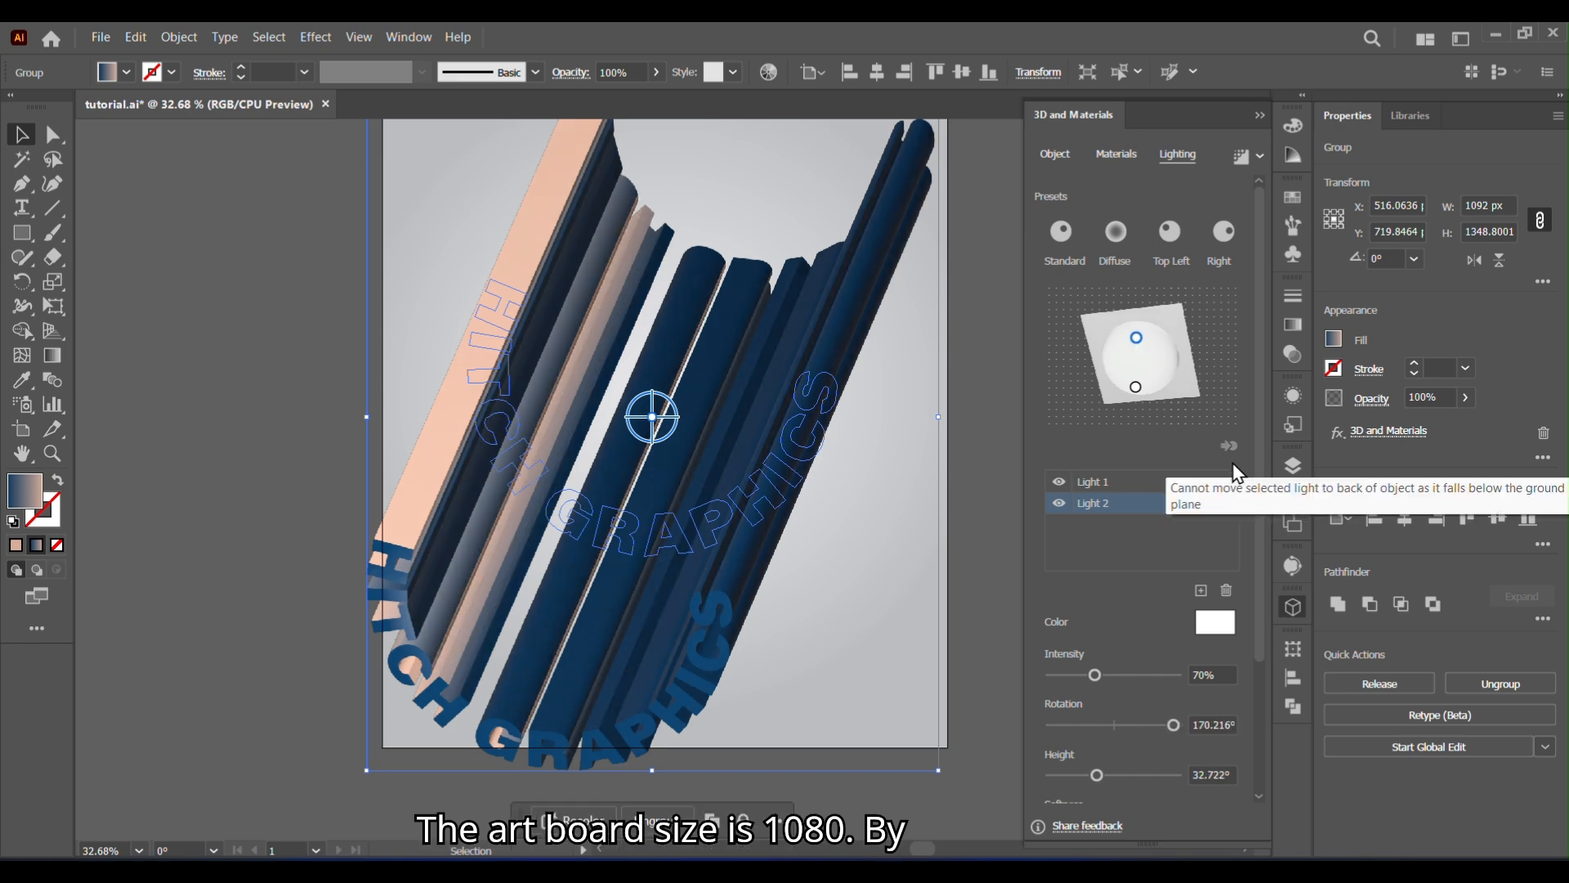
pyautogui.click(1261, 114)
# - Expand the appearance of the 3D extruded text group
pyautogui.moveTo(1023, 365); pyautogui.dragTo(1005, 462)
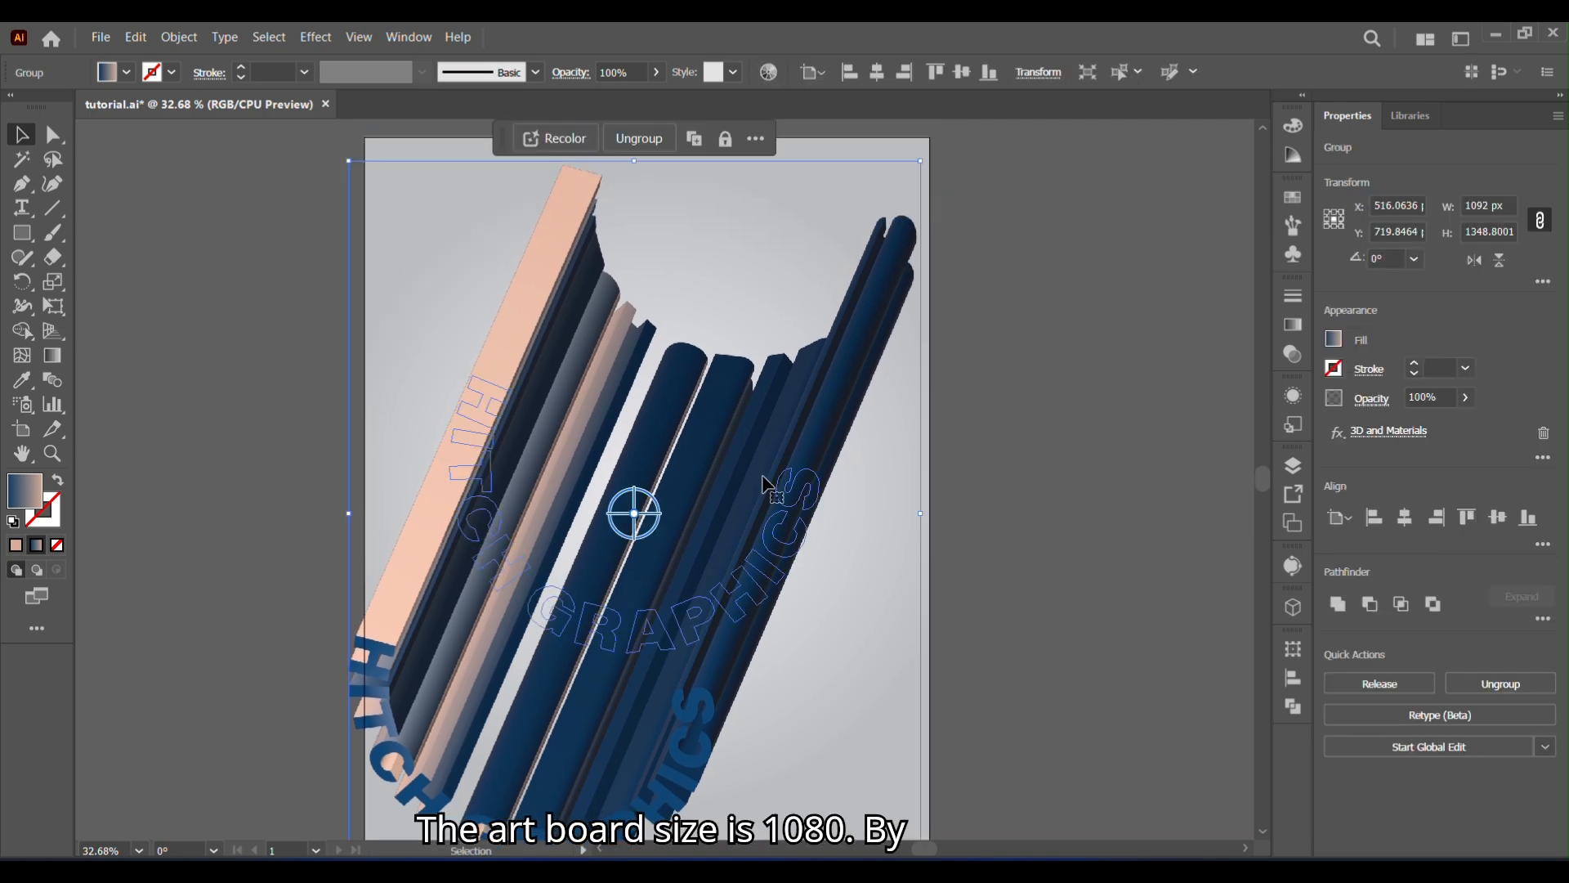
pyautogui.click(179, 36)
pyautogui.click(278, 321)
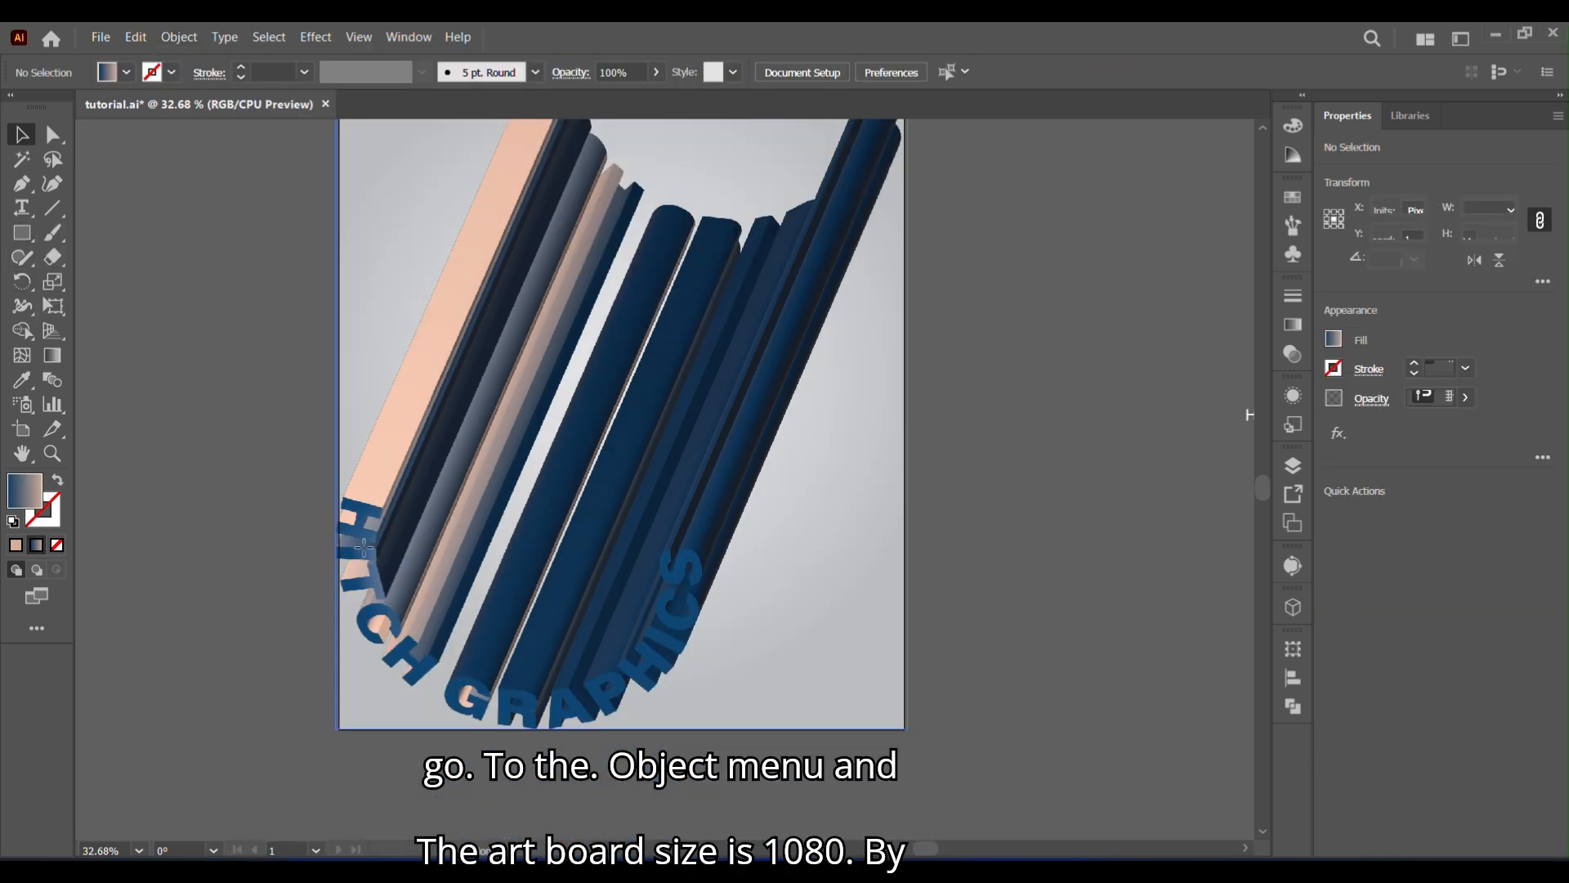
# - Draw a circle about 723 px across around the curved HITCH GRAPHICS letters, with a white 1 pt stroke and no fill
pyautogui.press('l')
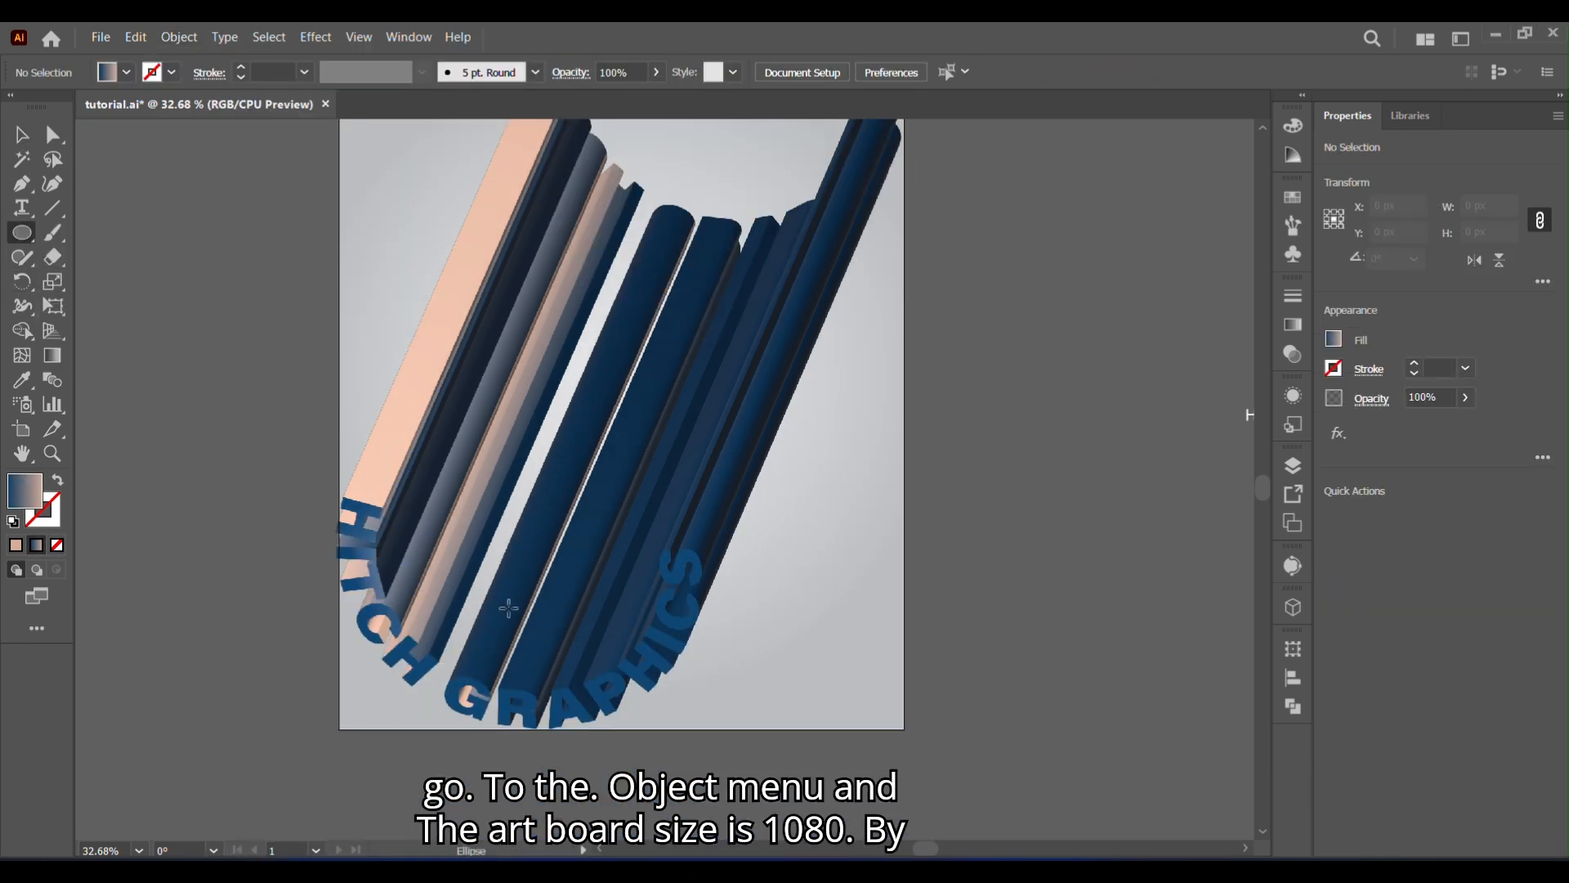
pyautogui.click(114, 72)
pyautogui.click(449, 556)
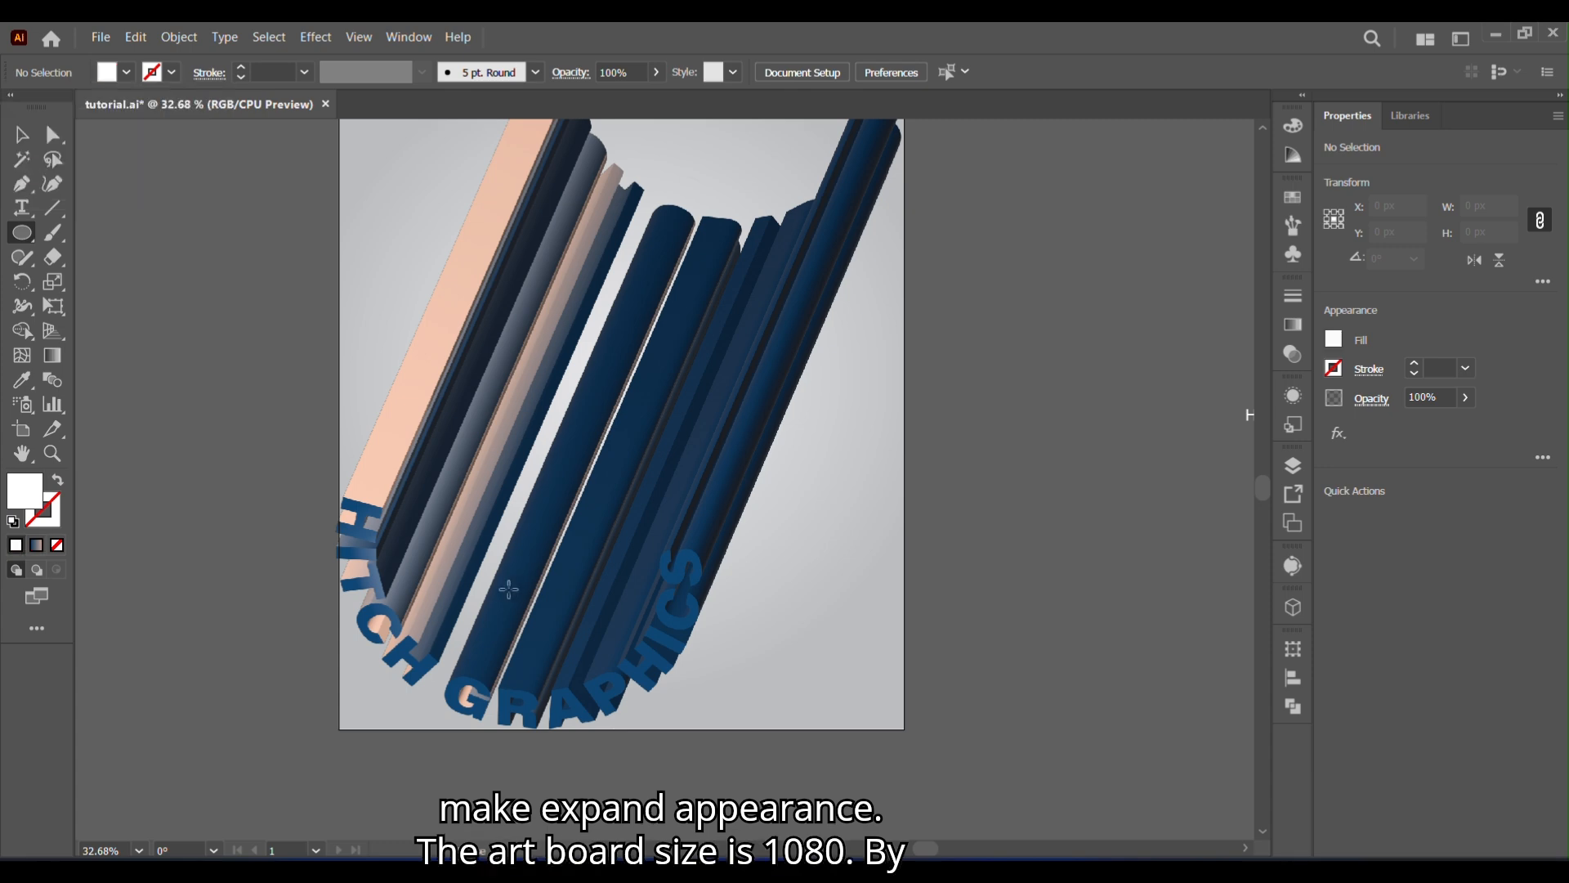
pyautogui.moveTo(508, 589)
pyautogui.mouseDown()
pyautogui.moveTo(628, 730)
pyautogui.moveTo(698, 750)
pyautogui.mouseUp()
pyautogui.click(57, 487)
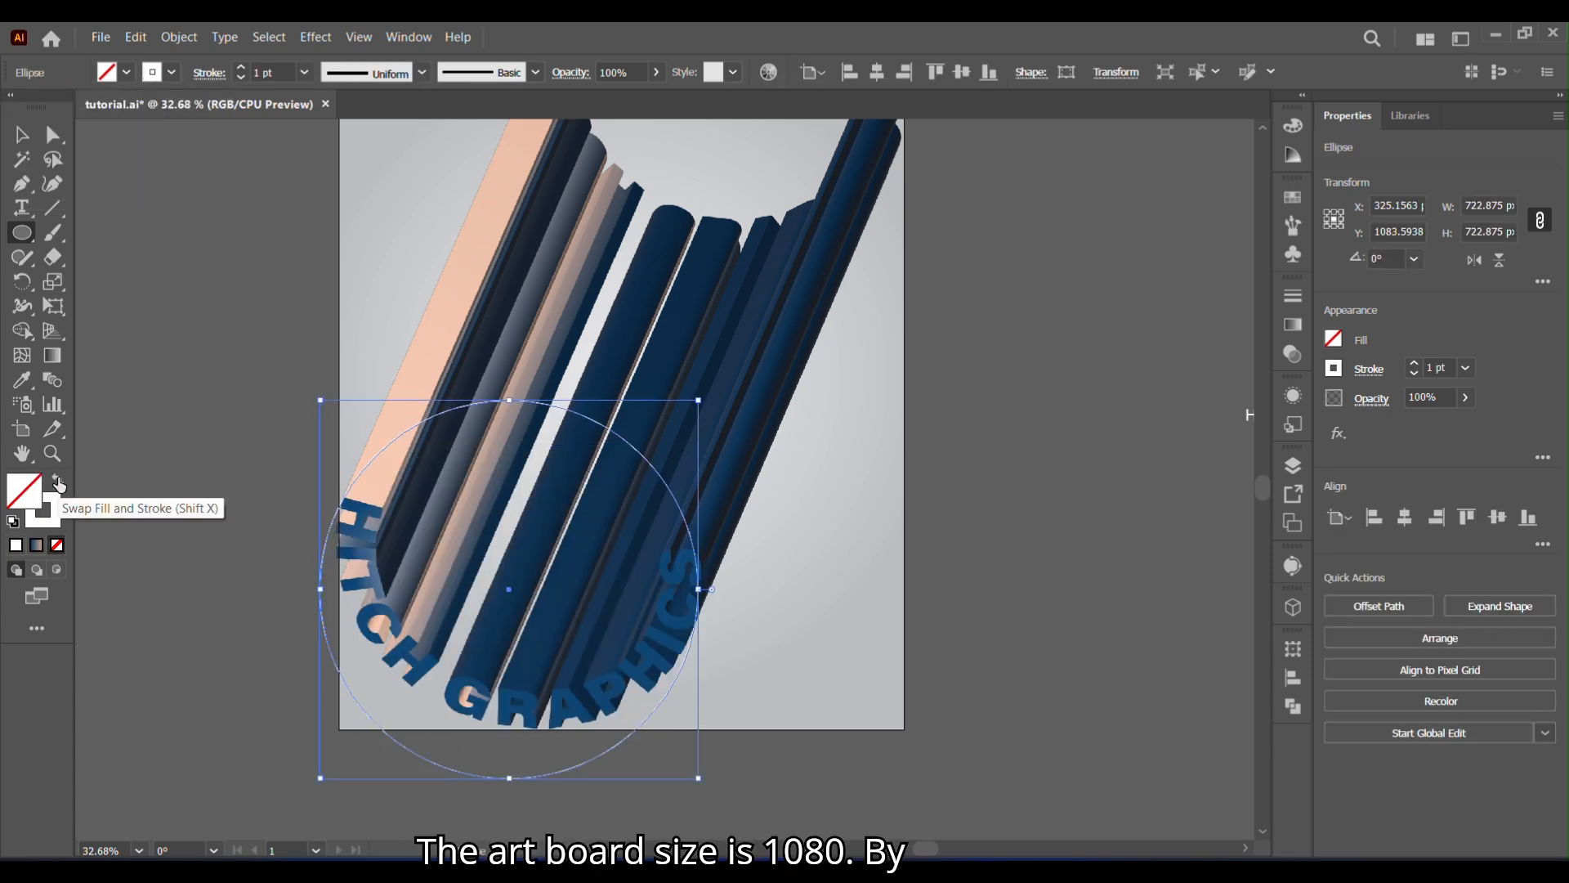
# - Delete the circle's top anchor point so only its lower half arc remains
pyautogui.click(30, 145)
pyautogui.press('a')
pyautogui.click(510, 401)
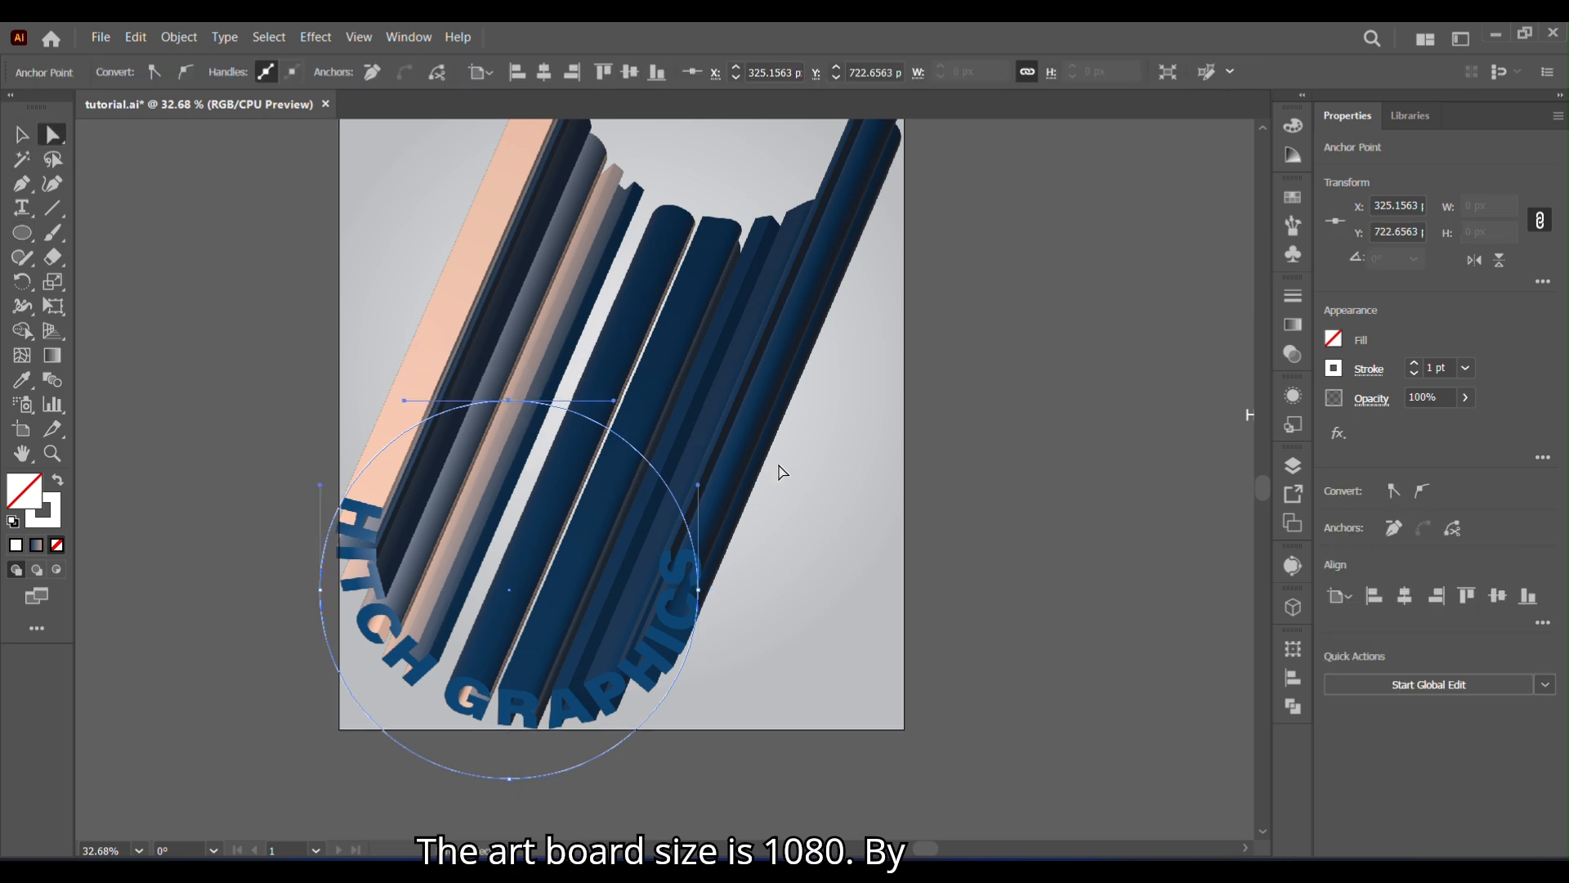
pyautogui.press('Delete')
pyautogui.click(36, 146)
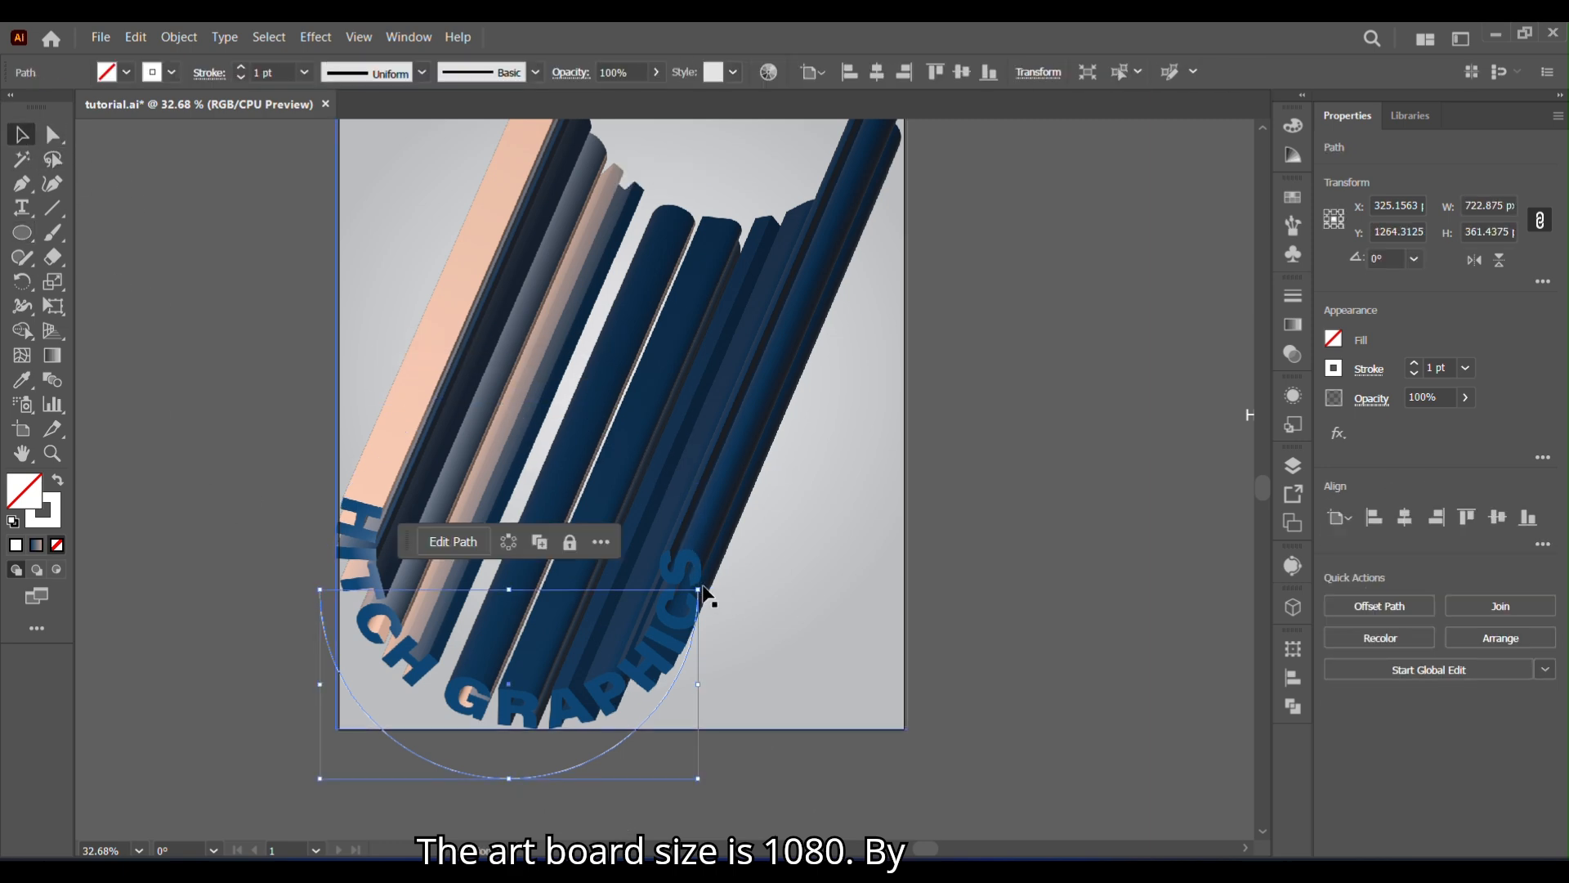
# - Rotate the arc to about 346° to follow the letters' curve, and move it off the artboard with the small text group set aside
pyautogui.moveTo(711, 595); pyautogui.dragTo(743, 639)
pyautogui.moveTo(531, 779); pyautogui.dragTo(1066, 685)
pyautogui.moveTo(865, 754); pyautogui.dragTo(387, 783)
pyautogui.moveTo(757, 255); pyautogui.dragTo(1183, 549)
pyautogui.moveTo(988, 464); pyautogui.dragTo(1155, 481)
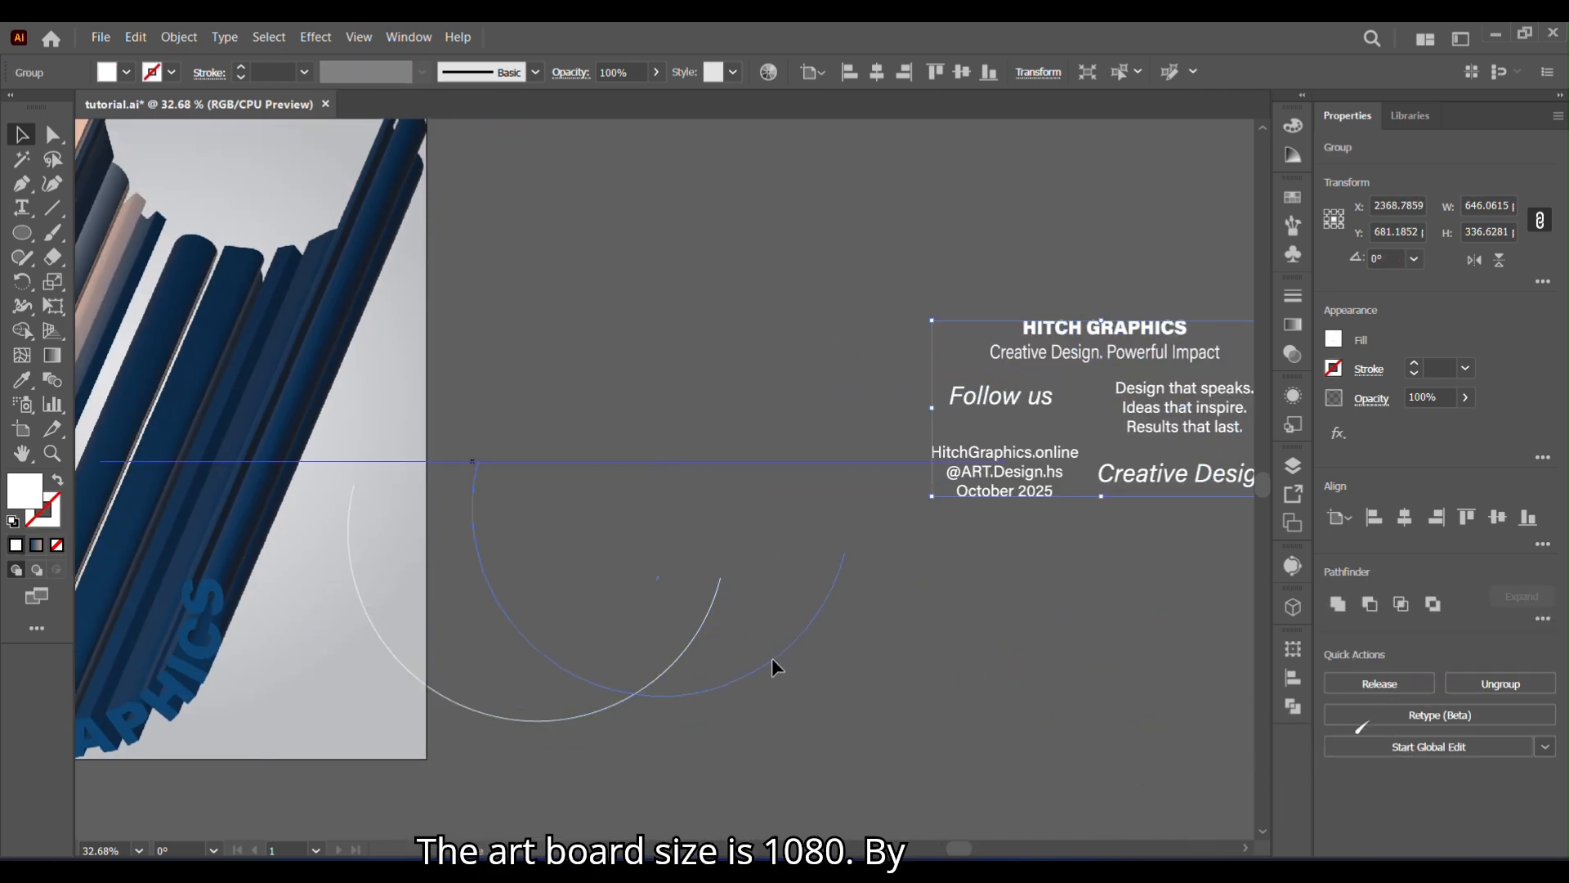
# - Fill the arc with white and apply a classic 3D Extrude & Bevel with rotation about -10°, 10°, -4° and depth 1894 pt
pyautogui.click(774, 662)
pyautogui.click(315, 37)
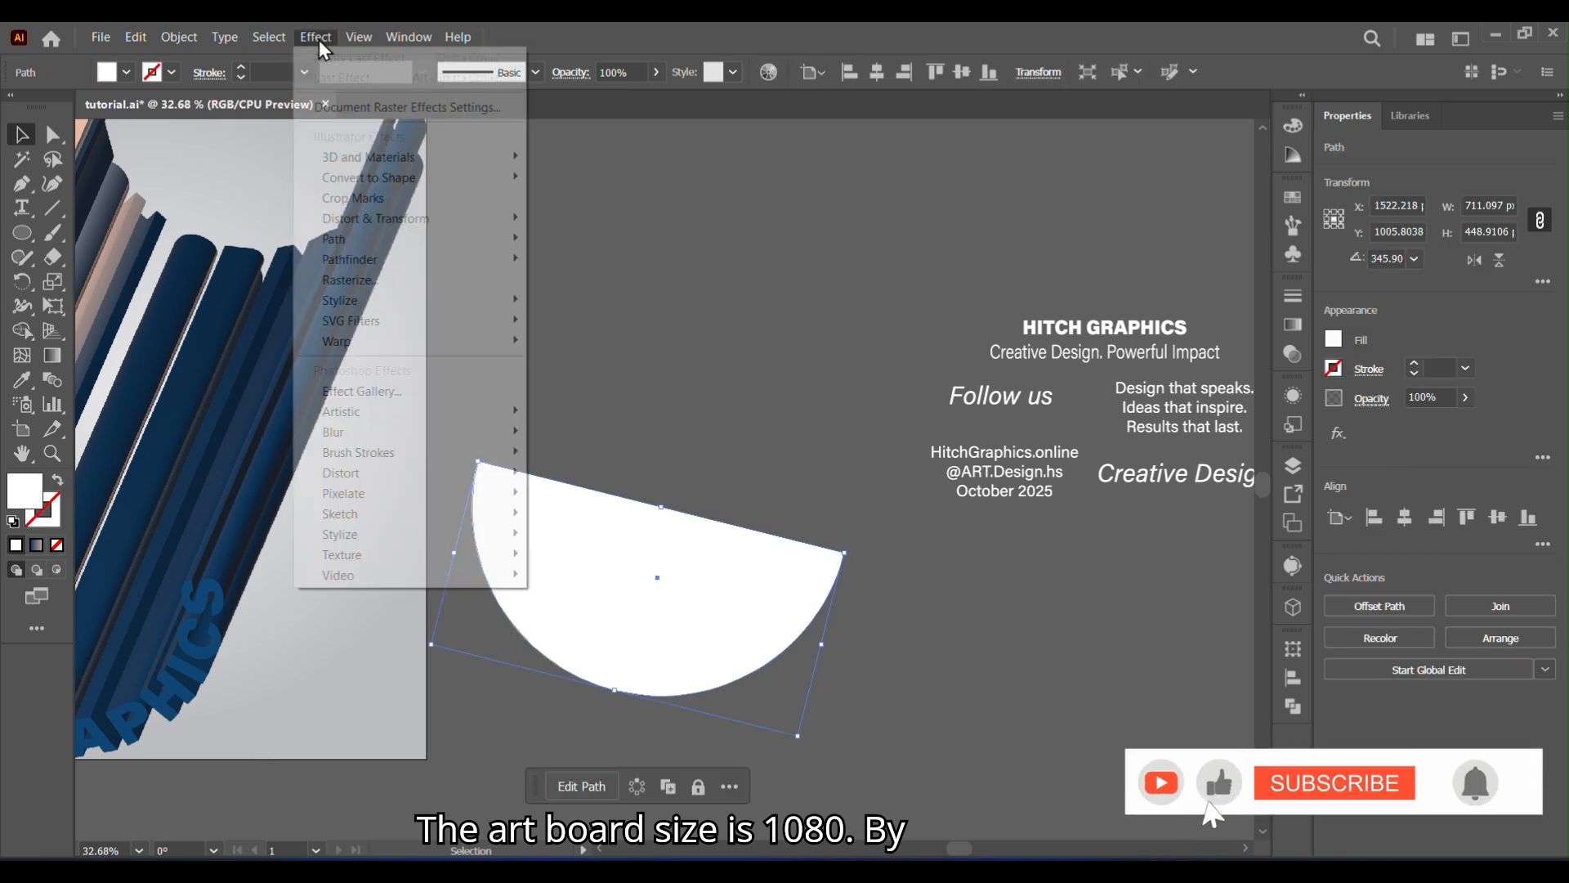
pyautogui.moveTo(613, 265)
pyautogui.click(838, 266)
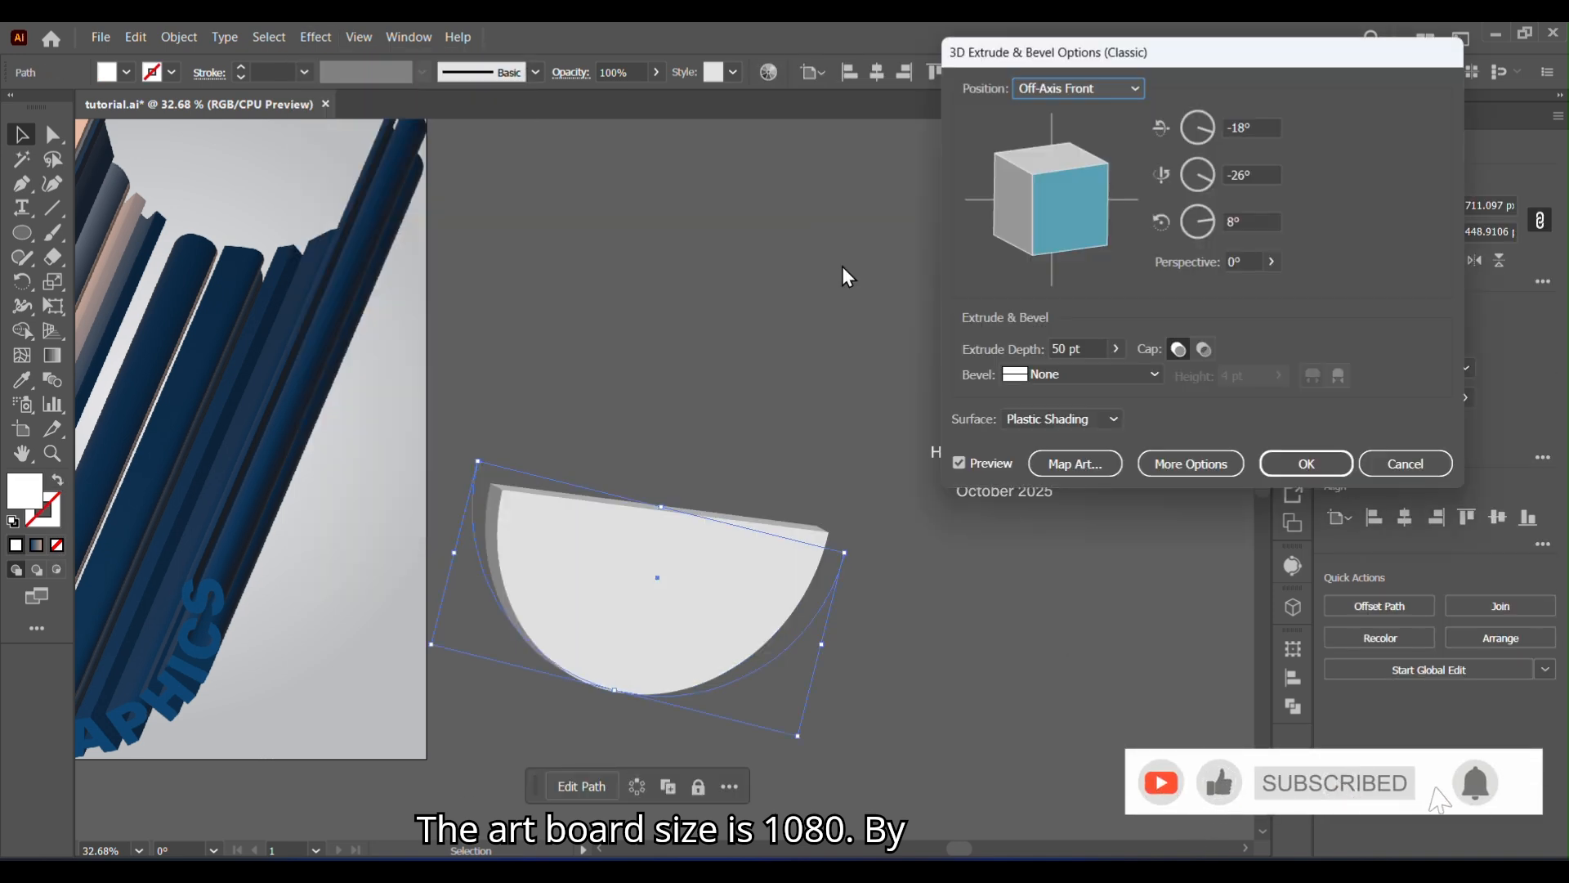
pyautogui.moveTo(1069, 218); pyautogui.dragTo(1029, 217)
pyautogui.click(1115, 349)
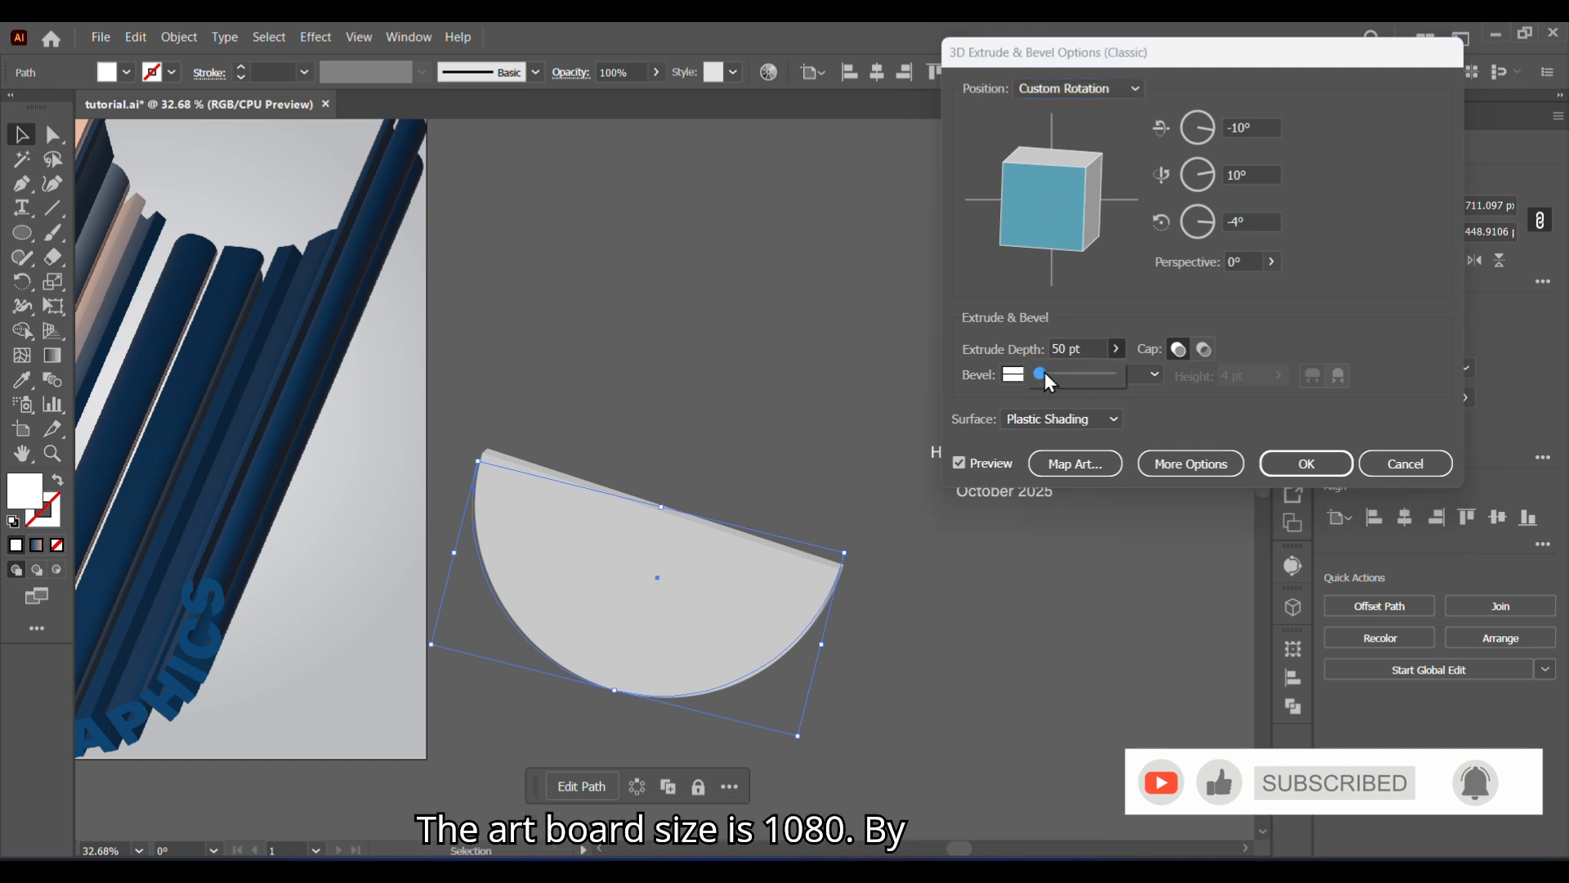
pyautogui.moveTo(1043, 373); pyautogui.dragTo(1111, 376)
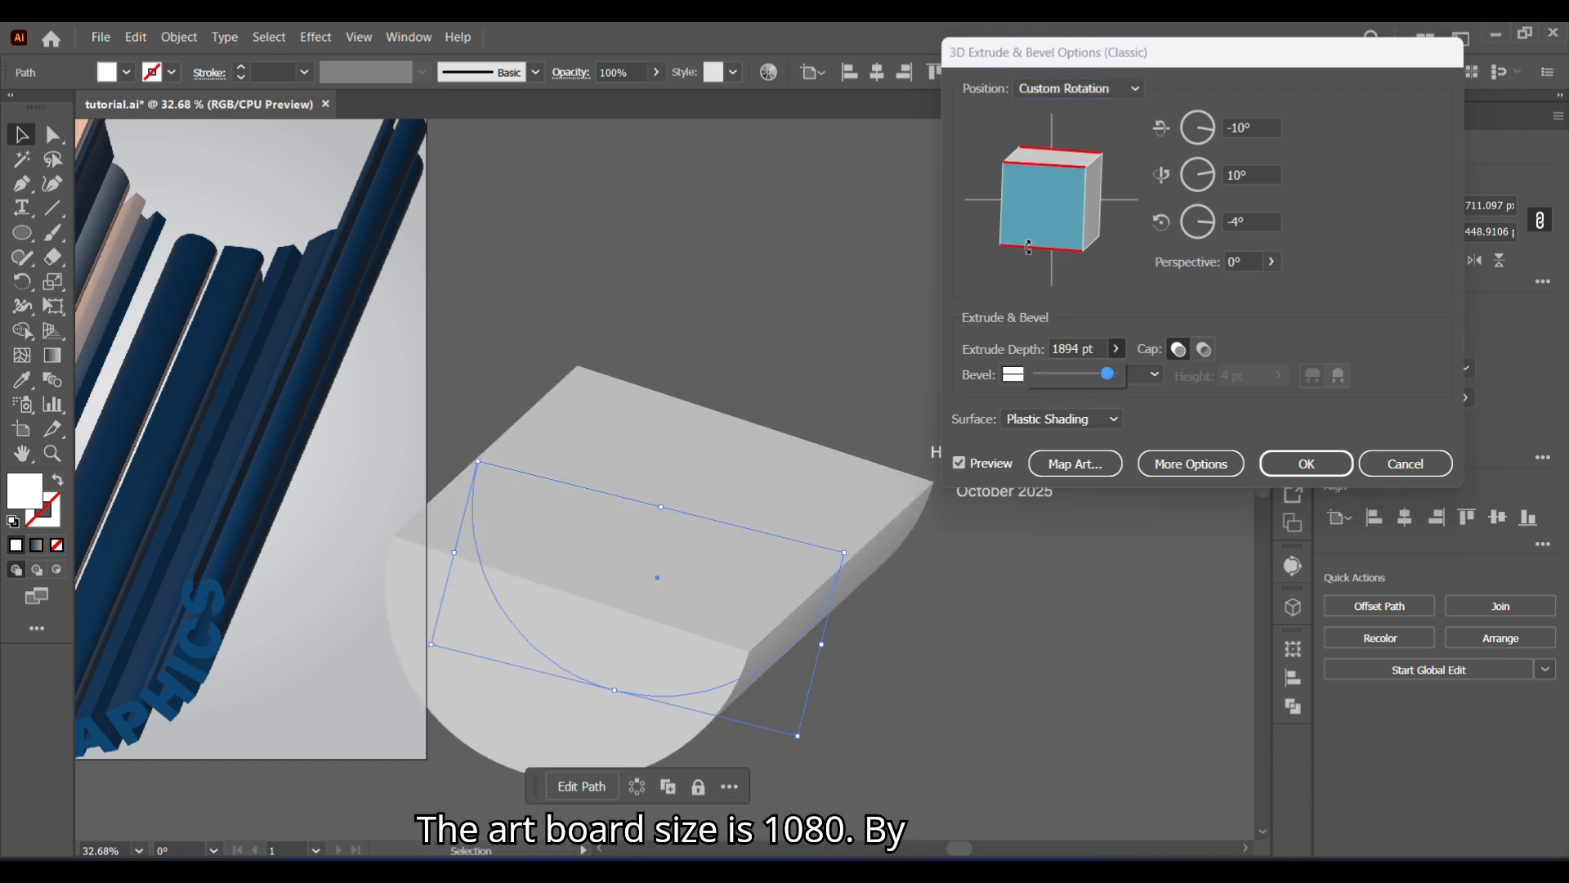
# - Set the arc's extrusion to about -38°, 13°, -5° rotation, 11° perspective and 1321 pt depth, and accept it
pyautogui.moveTo(1030, 219); pyautogui.dragTo(1030, 225)
pyautogui.click(1272, 261)
pyautogui.click(1203, 287)
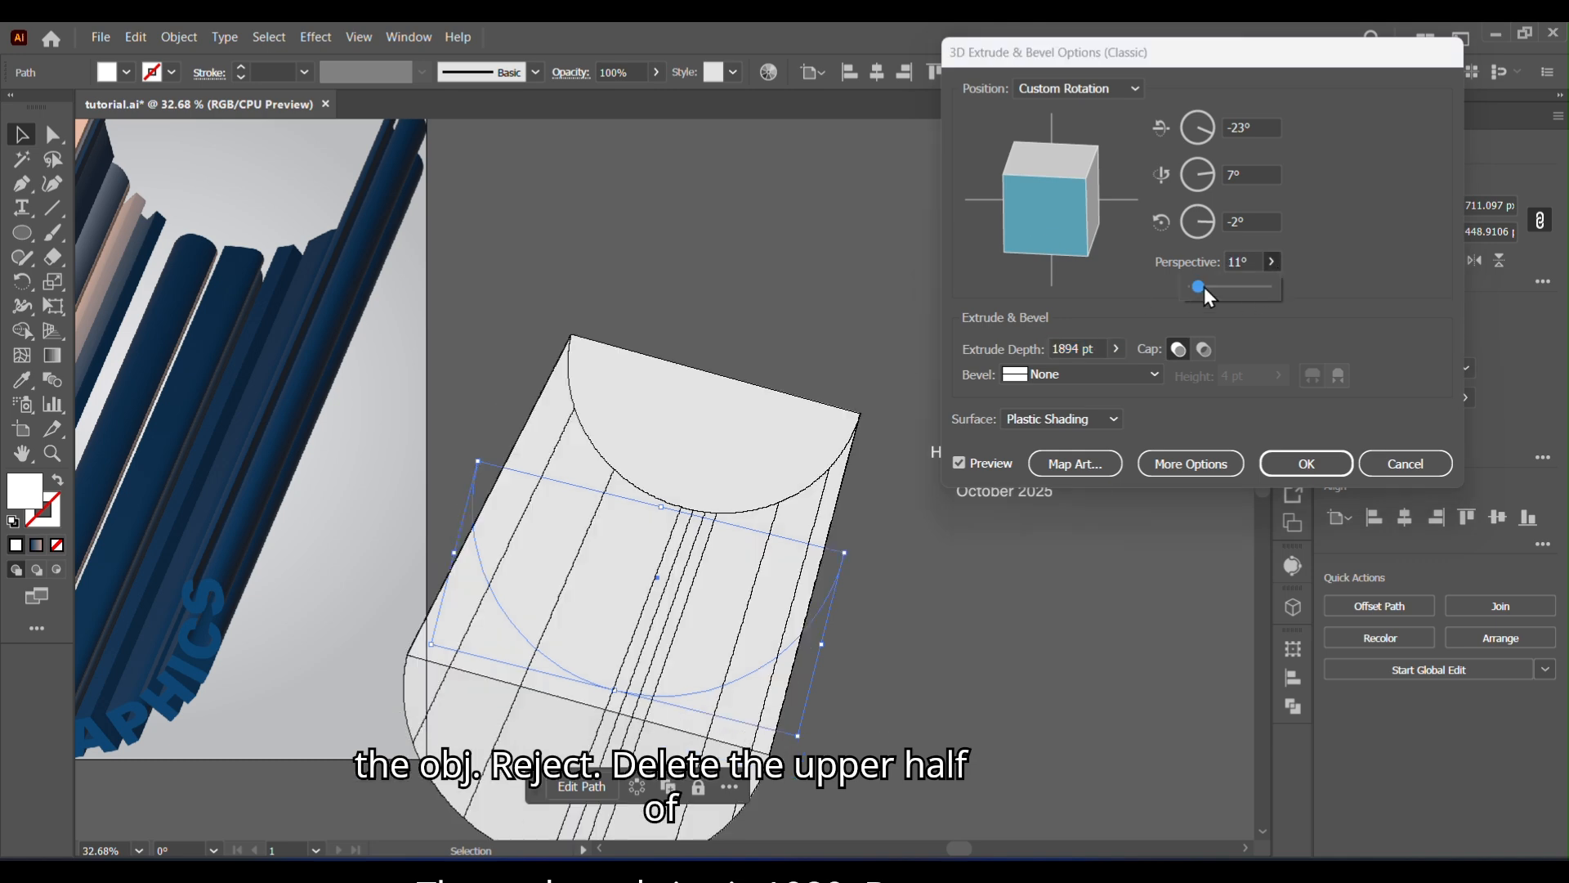
pyautogui.moveTo(1065, 221); pyautogui.dragTo(1038, 219)
pyautogui.click(1116, 349)
pyautogui.moveTo(1113, 375); pyautogui.dragTo(1092, 376)
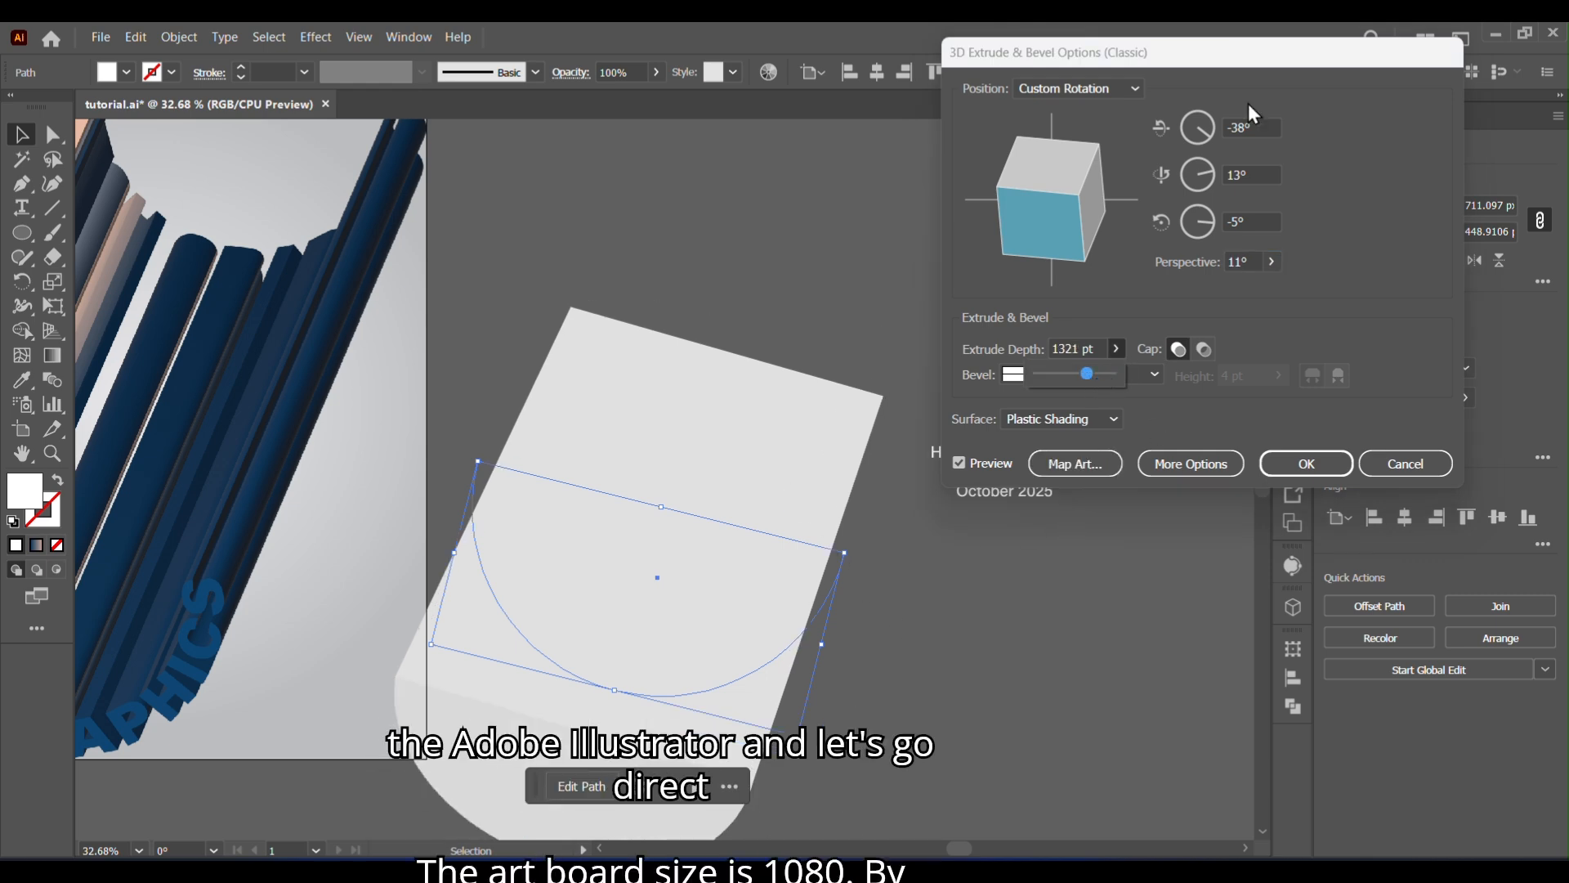
pyautogui.moveTo(1250, 56); pyautogui.dragTo(884, 104)
pyautogui.click(939, 512)
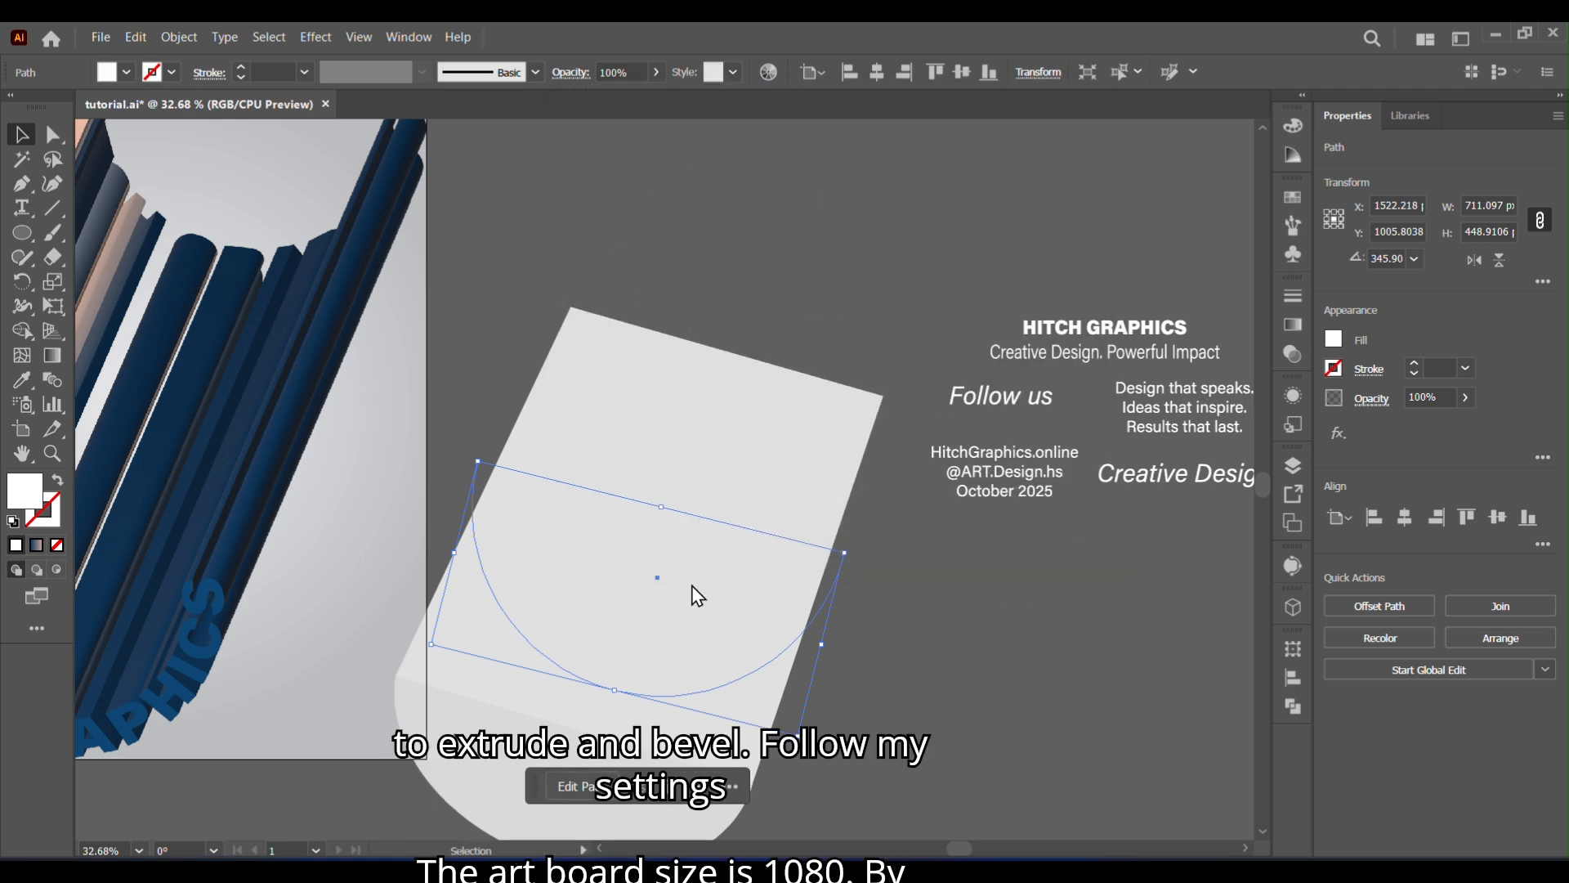
# - Add the small white poster text group to the symbols as New Symbol
pyautogui.moveTo(373, 597); pyautogui.dragTo(618, 601)
pyautogui.moveTo(855, 545); pyautogui.dragTo(814, 523)
pyautogui.click(1235, 402)
pyautogui.click(1292, 256)
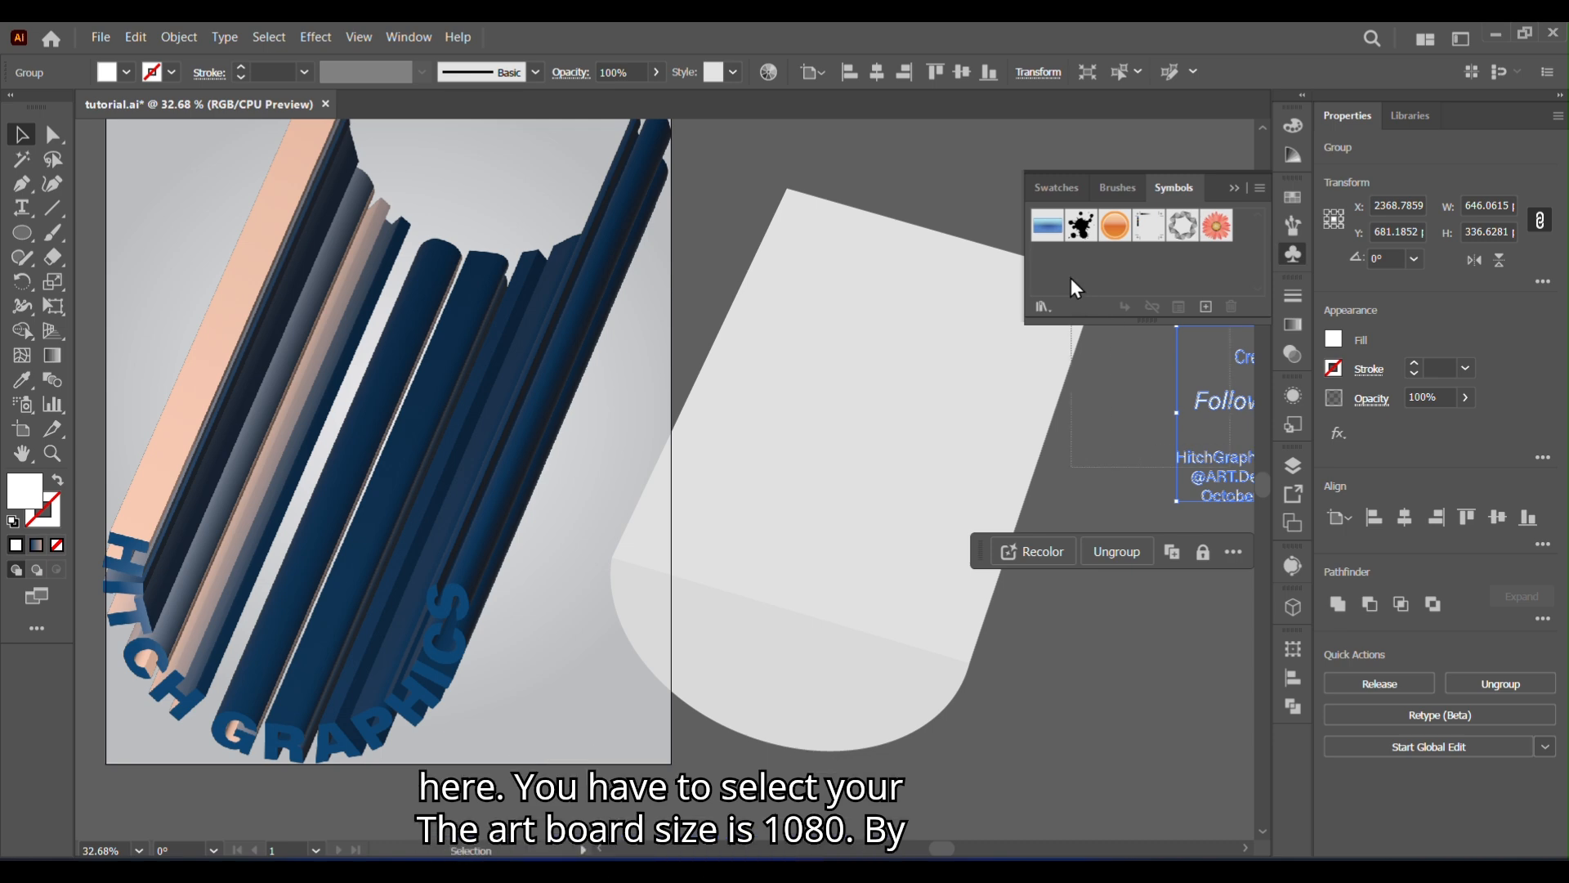
pyautogui.moveTo(1214, 488); pyautogui.dragTo(1044, 271)
pyautogui.click(787, 616)
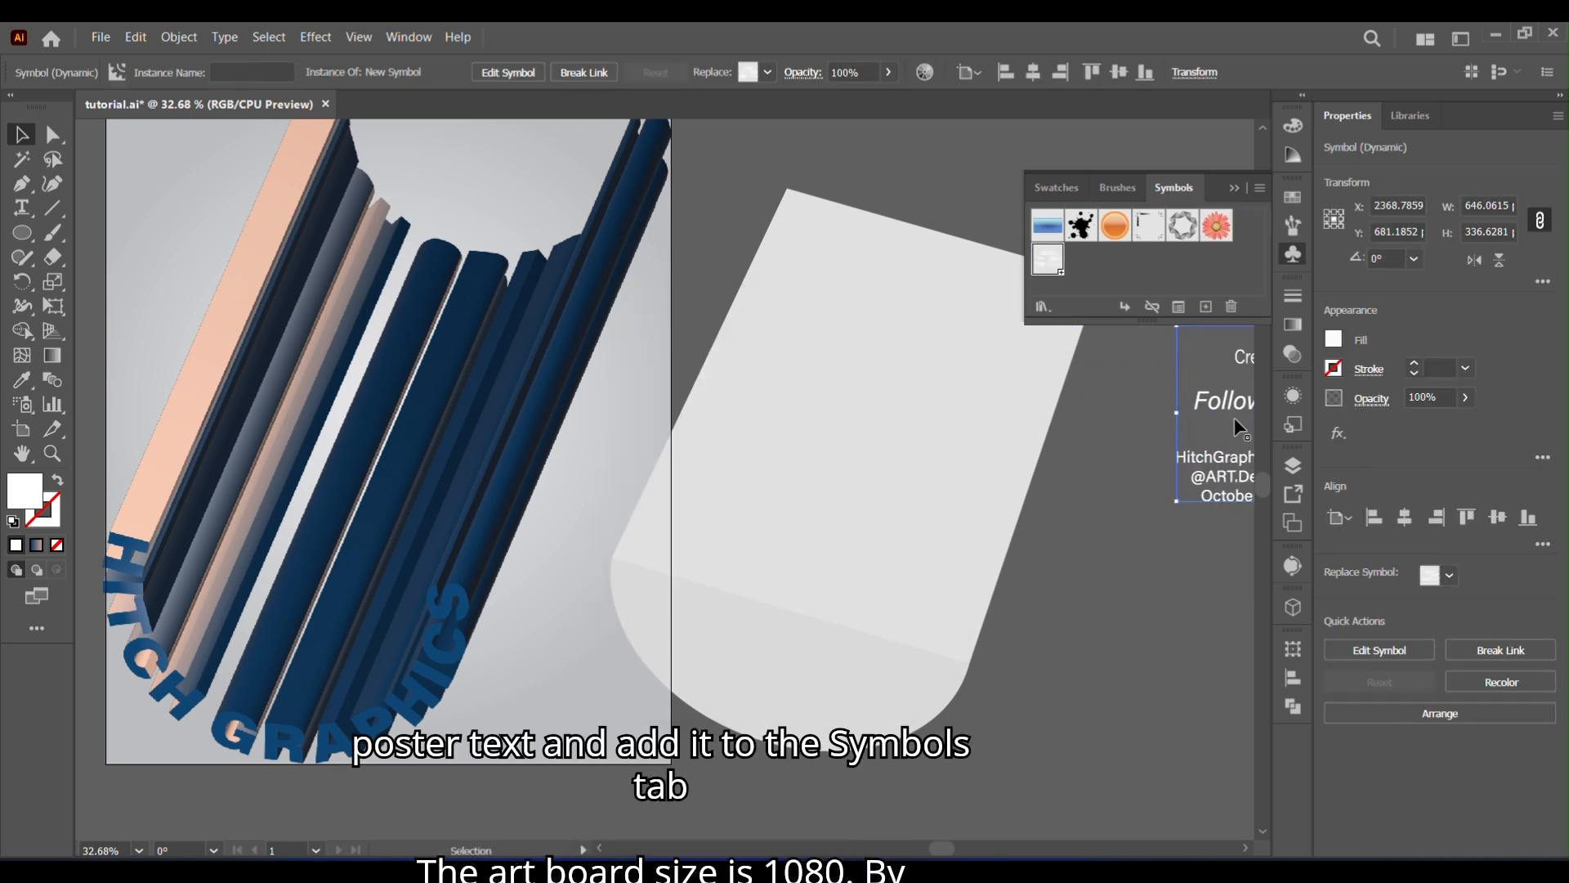
pyautogui.click(1234, 187)
# - Fill the extruded arc with orange and move it farther from the artboard, placing the small text group lower beside it
pyautogui.click(872, 503)
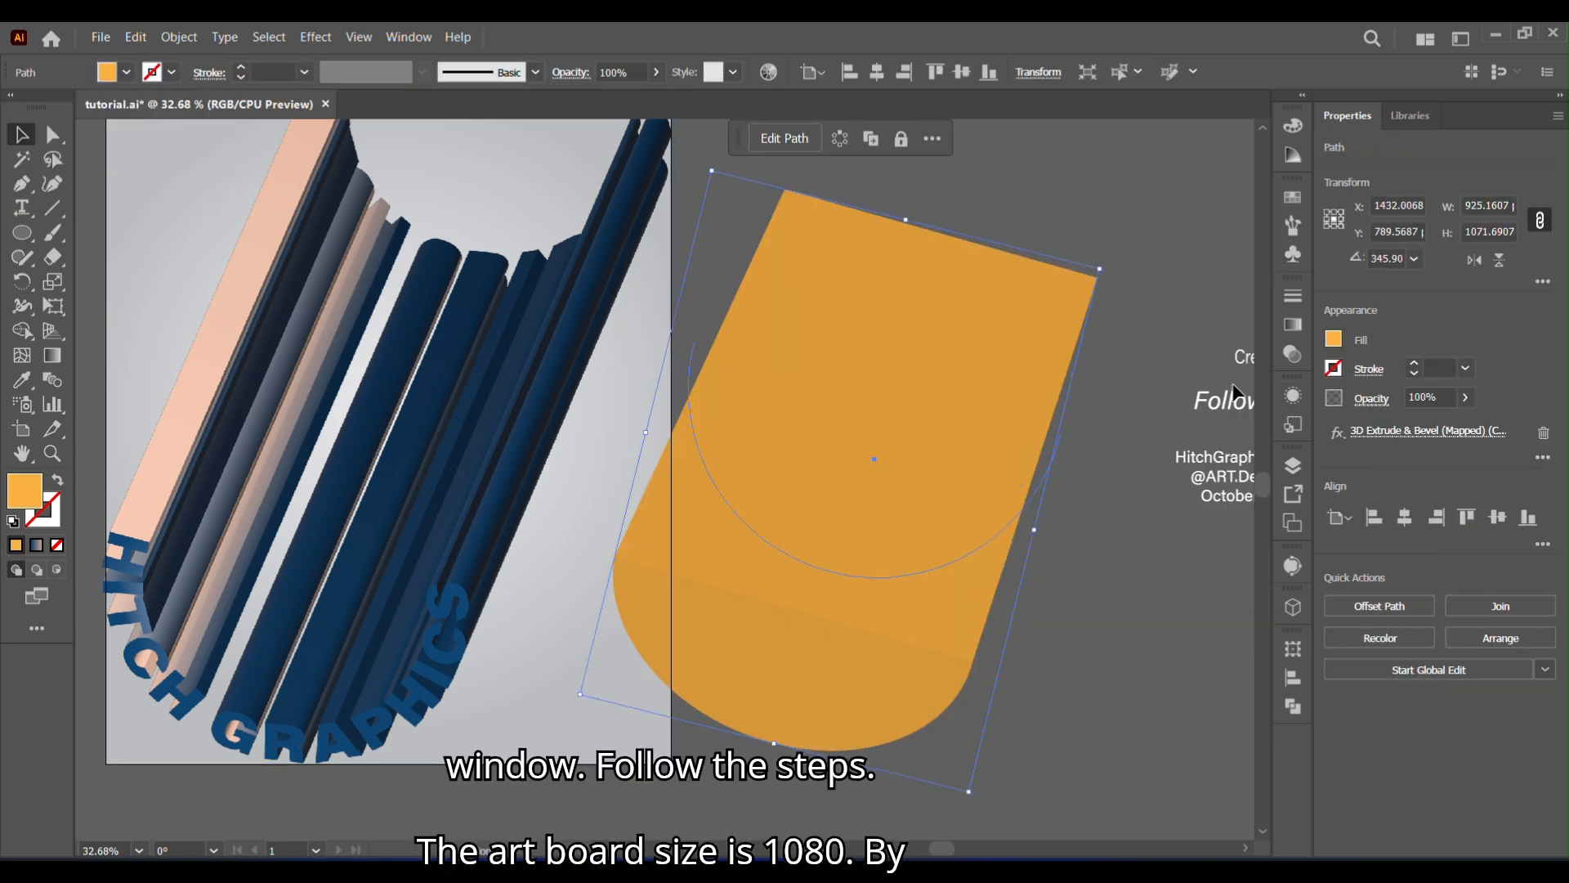
pyautogui.moveTo(851, 440); pyautogui.dragTo(328, 440)
pyautogui.moveTo(915, 428); pyautogui.dragTo(1137, 729)
pyautogui.moveTo(319, 476); pyautogui.dragTo(530, 457)
# - Reopen the orange shape's classic Extrude & Bevel effect and open its Map Art settings
pyautogui.click(1293, 396)
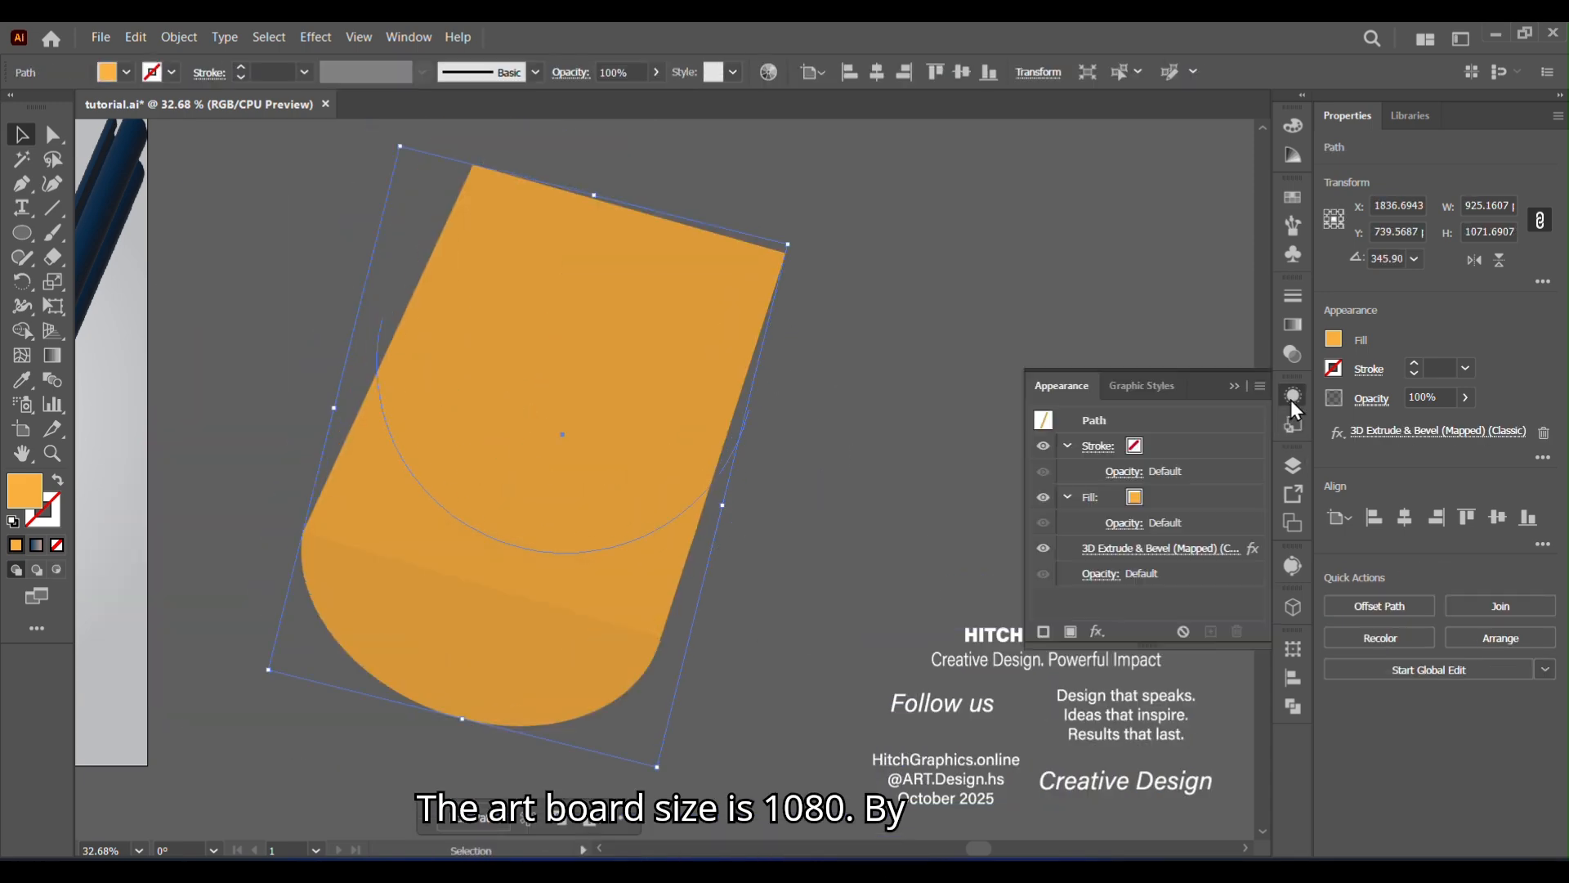
pyautogui.click(1174, 548)
pyautogui.moveTo(875, 100); pyautogui.dragTo(1466, 40)
pyautogui.click(1301, 448)
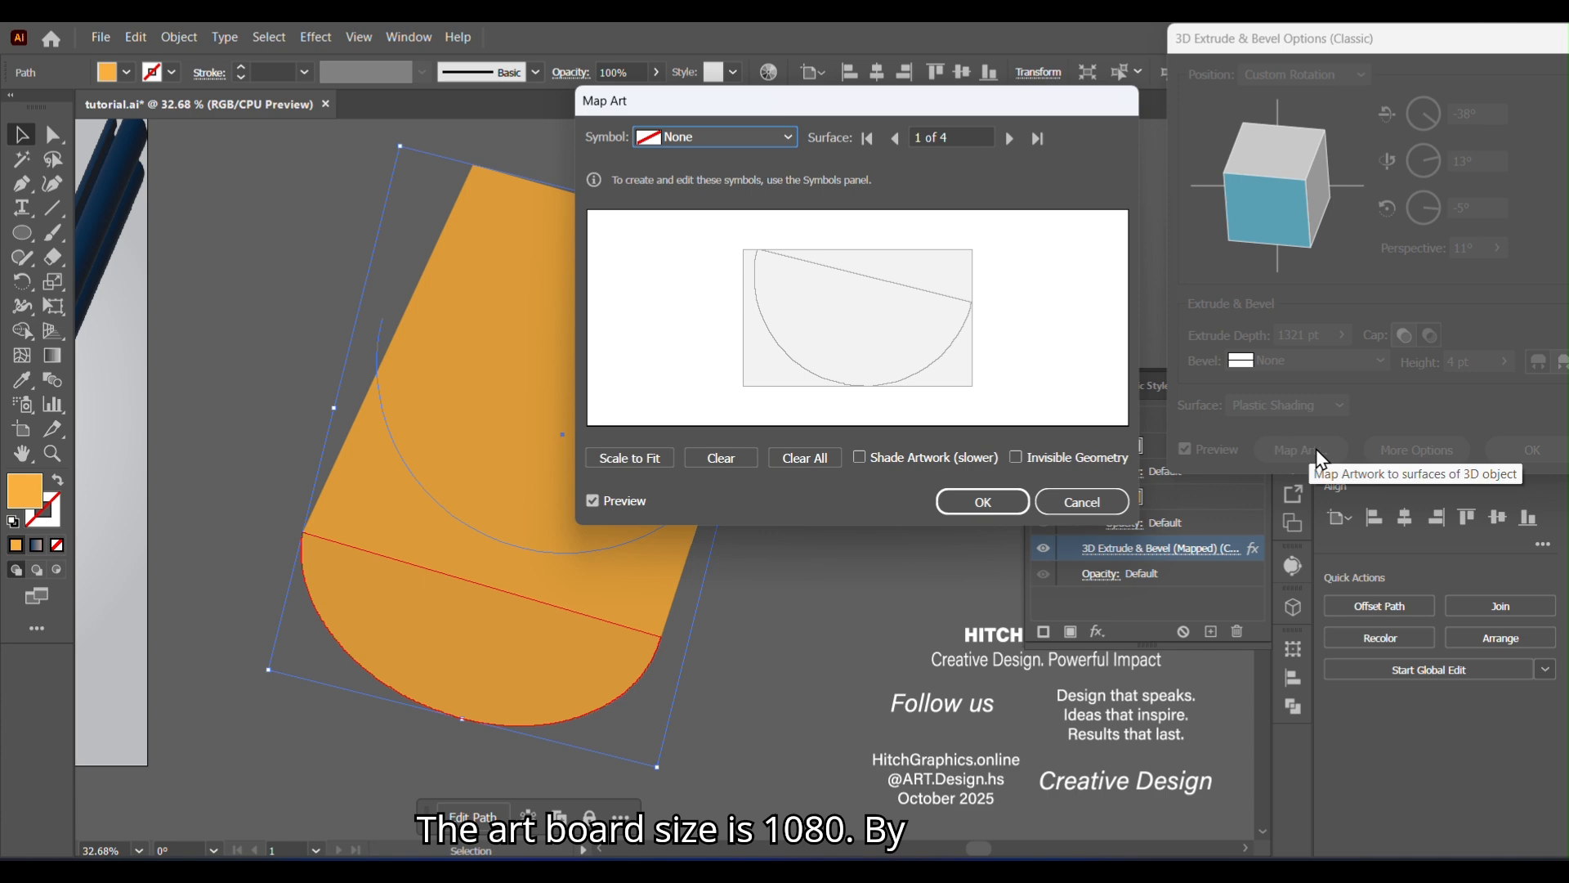
# - Go to the curved inner surface, 4 of 4, where New Symbol is mapped, and make the 3D geometry invisible
pyautogui.moveTo(894, 100); pyautogui.dragTo(1238, 96)
pyautogui.click(1345, 126)
pyautogui.click(1345, 127)
pyautogui.click(1346, 127)
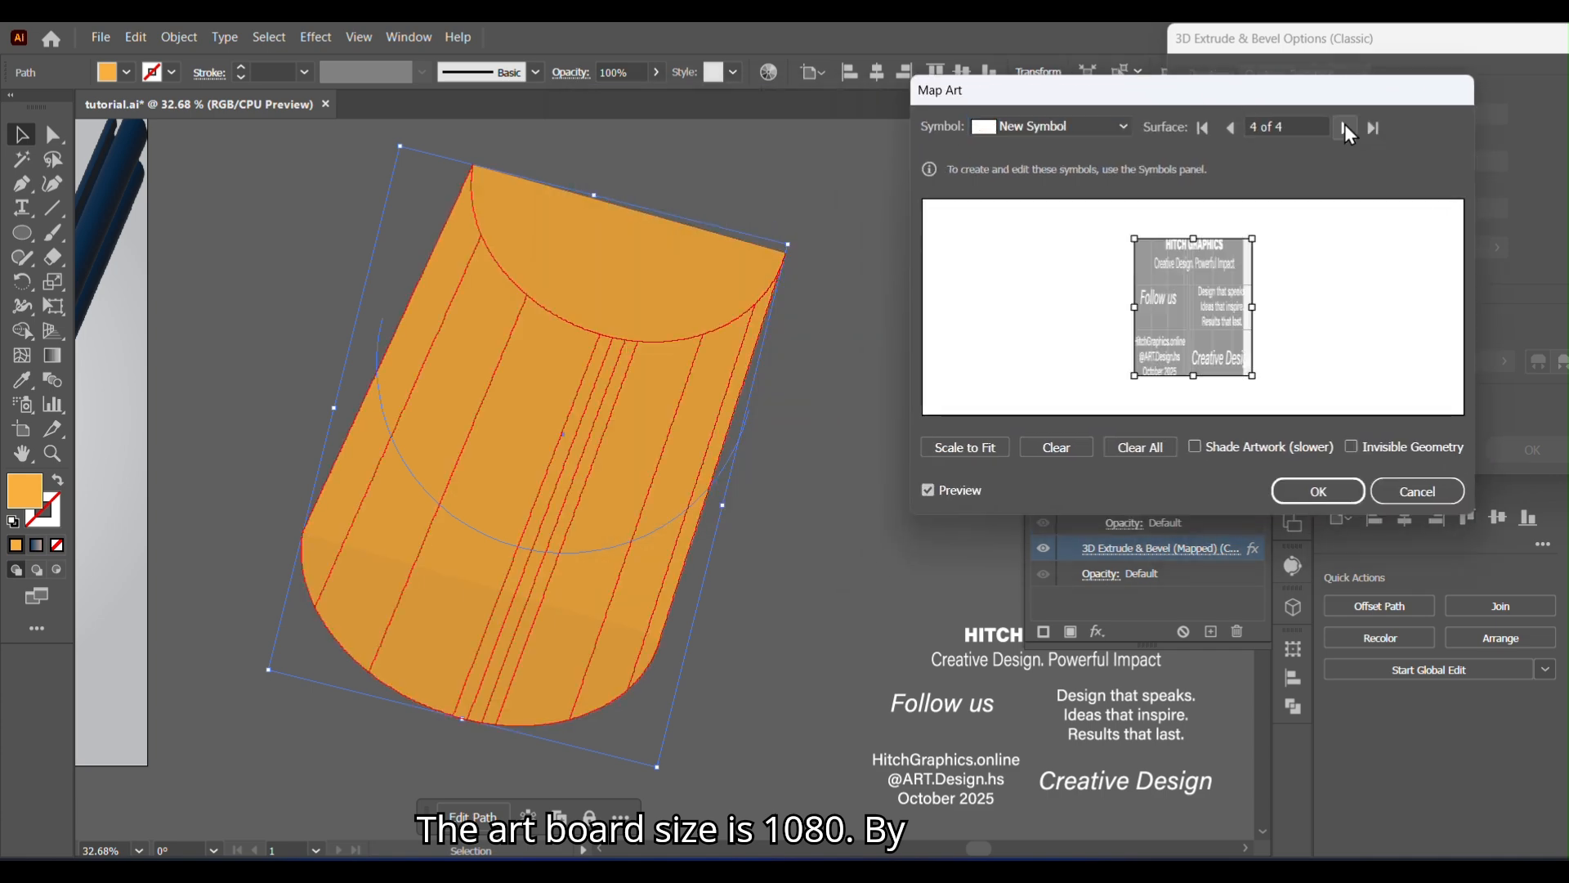
pyautogui.click(1351, 447)
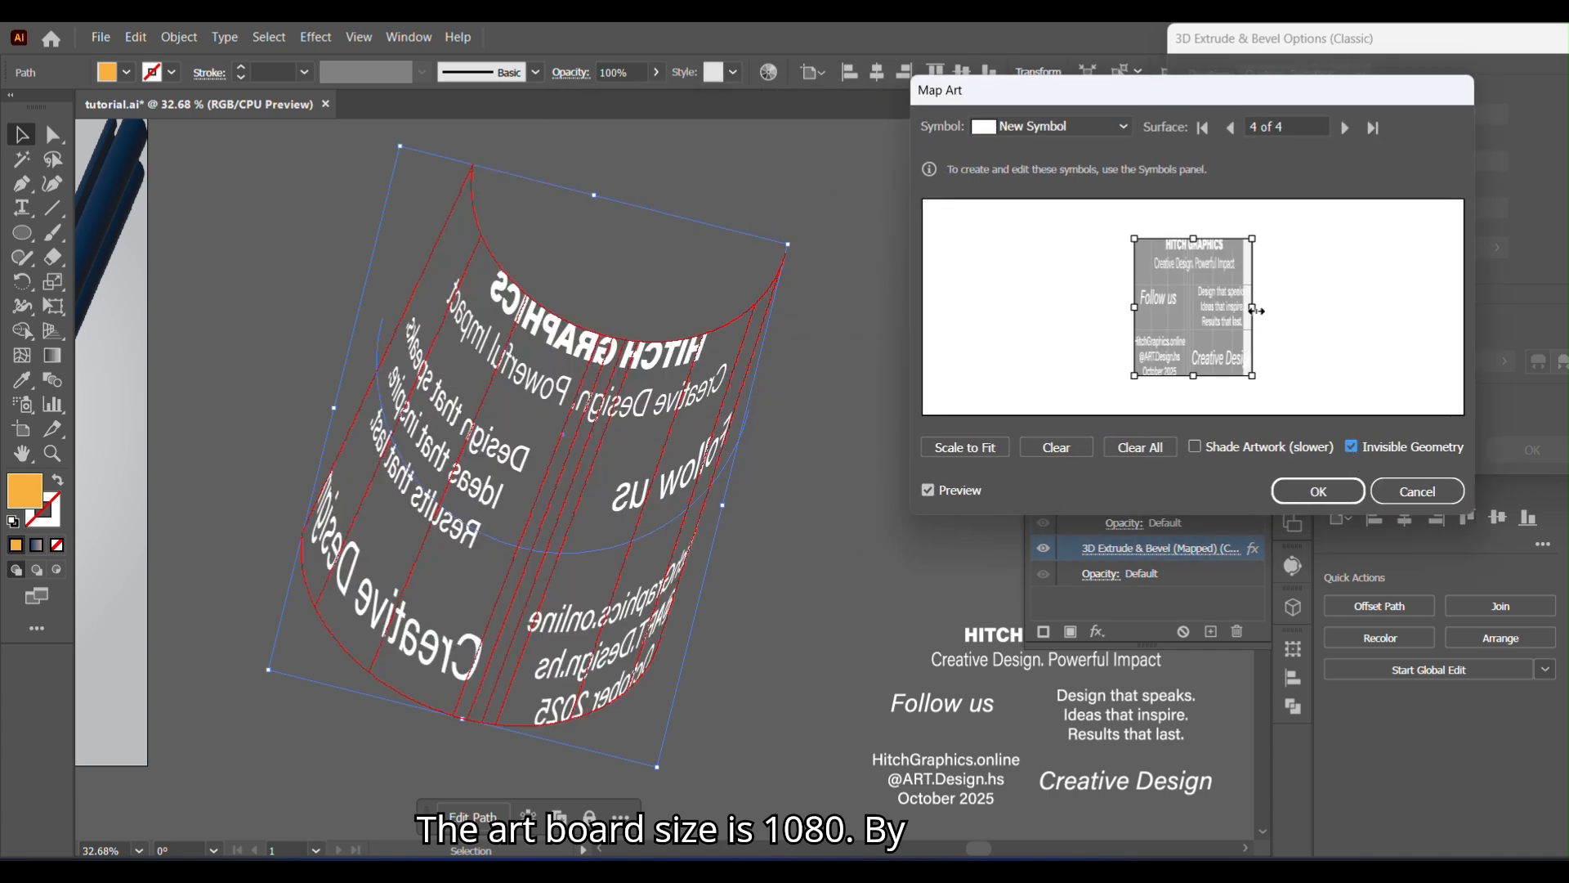
# - Mirror the symbol artwork horizontally, adjust its width and height to fit the surface, and accept the mapping and extrusion settings
pyautogui.moveTo(1253, 307); pyautogui.dragTo(1138, 311)
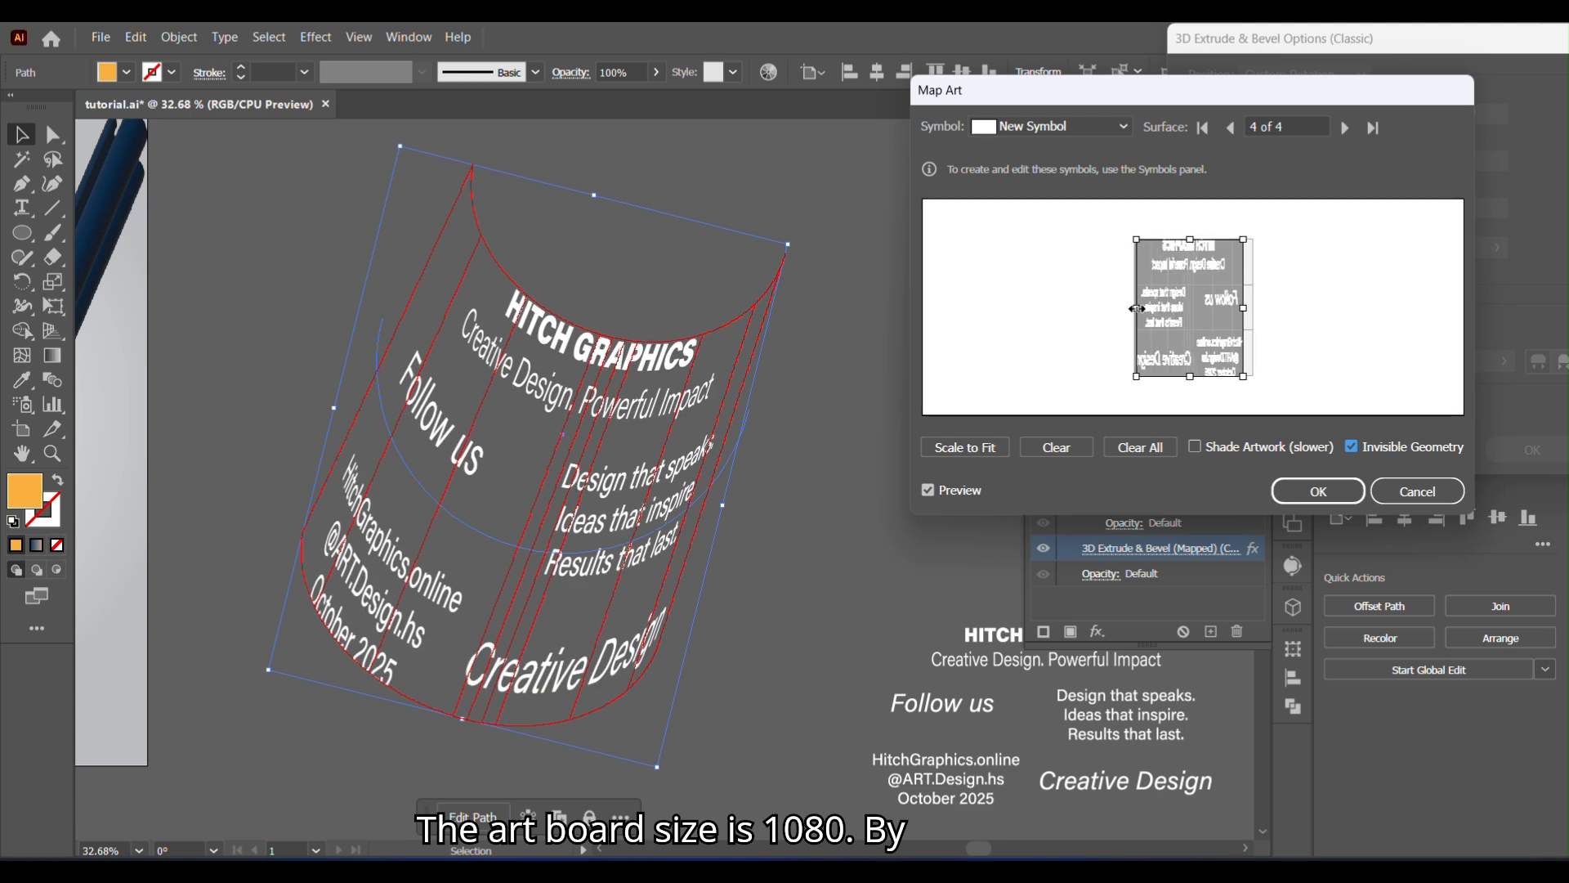
pyautogui.moveTo(1244, 311); pyautogui.dragTo(1252, 309)
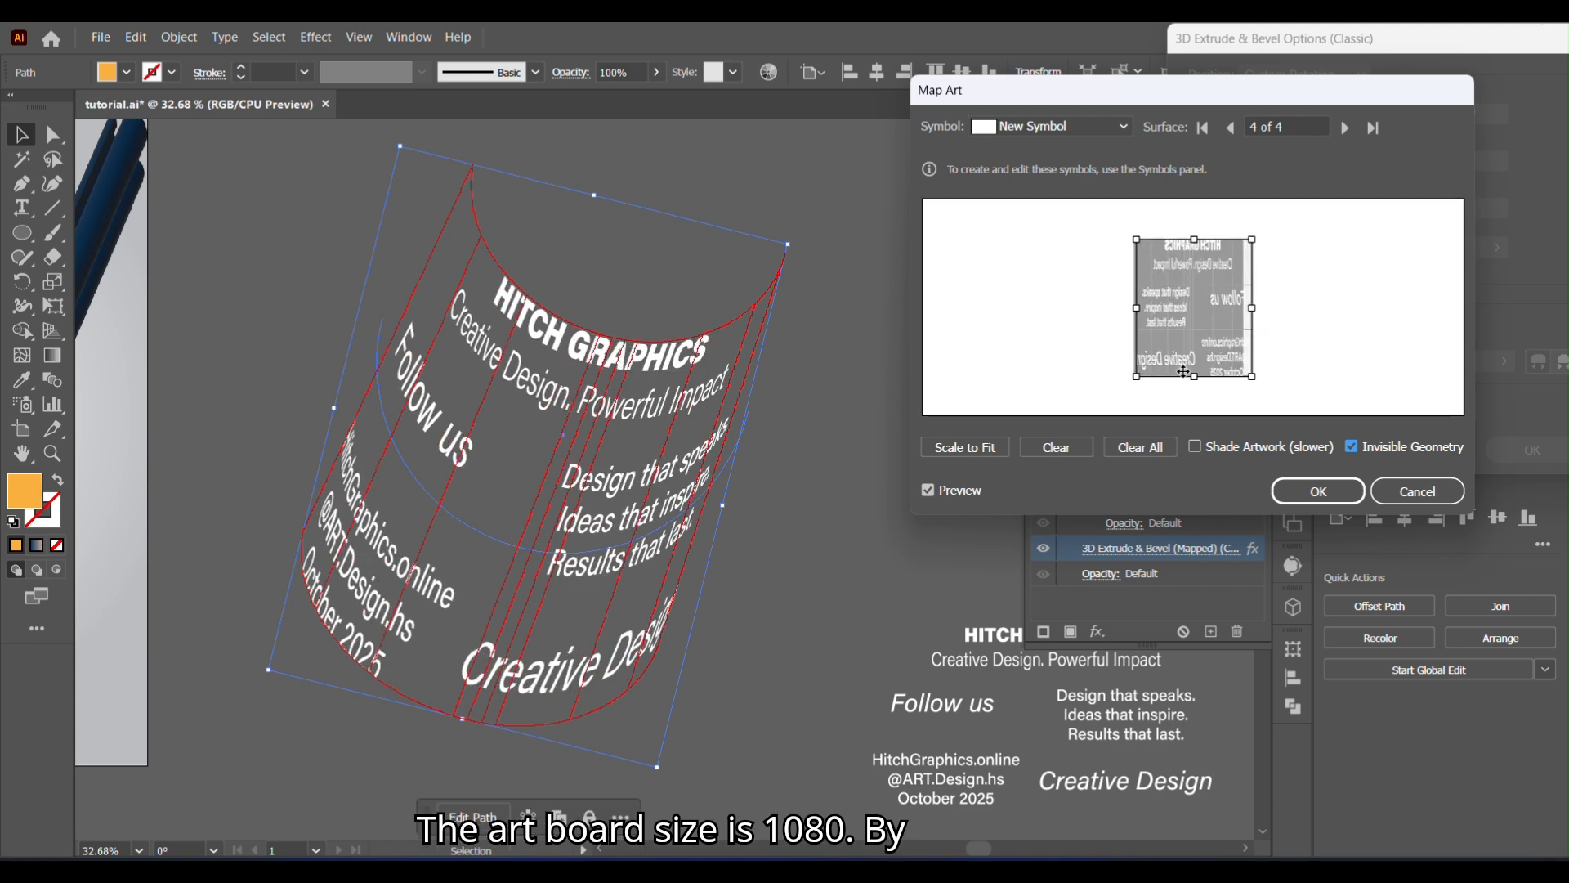
pyautogui.moveTo(1195, 379); pyautogui.dragTo(1194, 374)
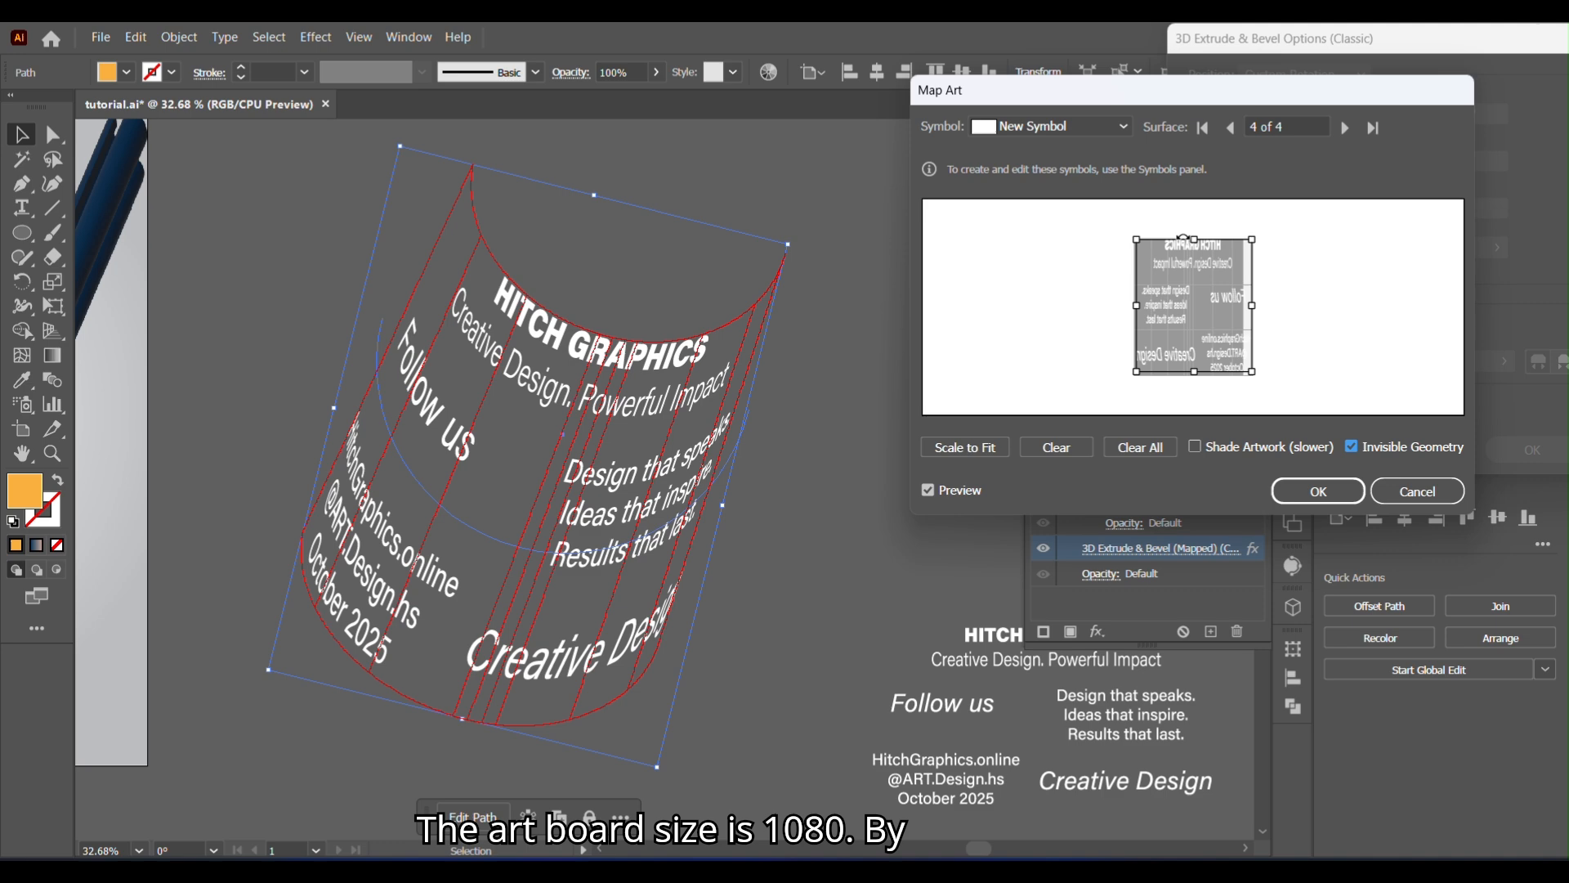
pyautogui.moveTo(1182, 238); pyautogui.dragTo(1198, 244)
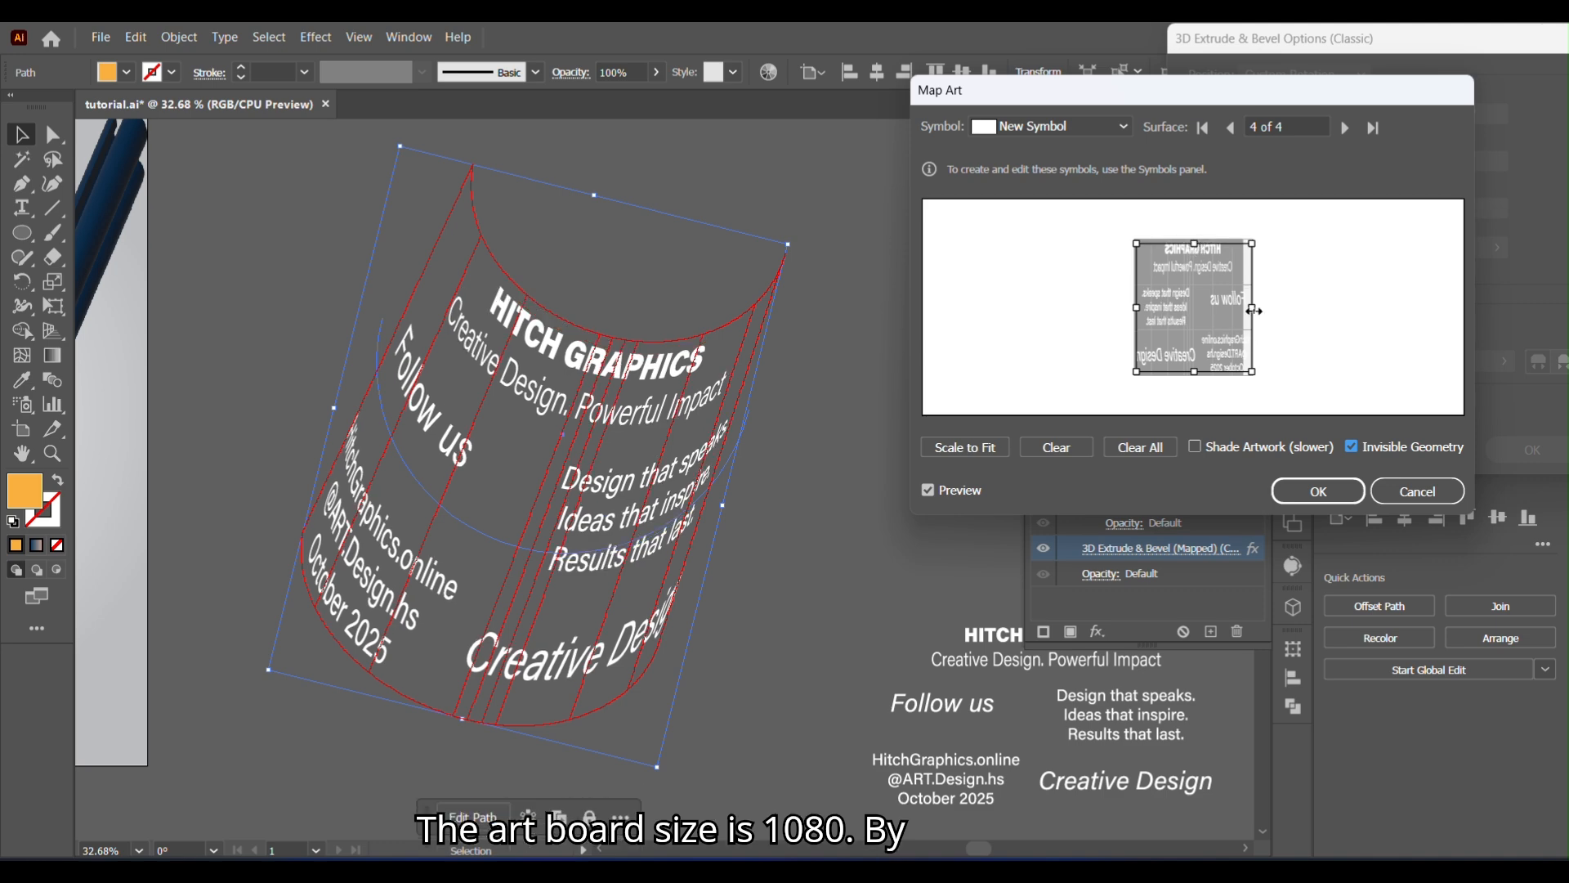
pyautogui.moveTo(1254, 310); pyautogui.dragTo(1256, 308)
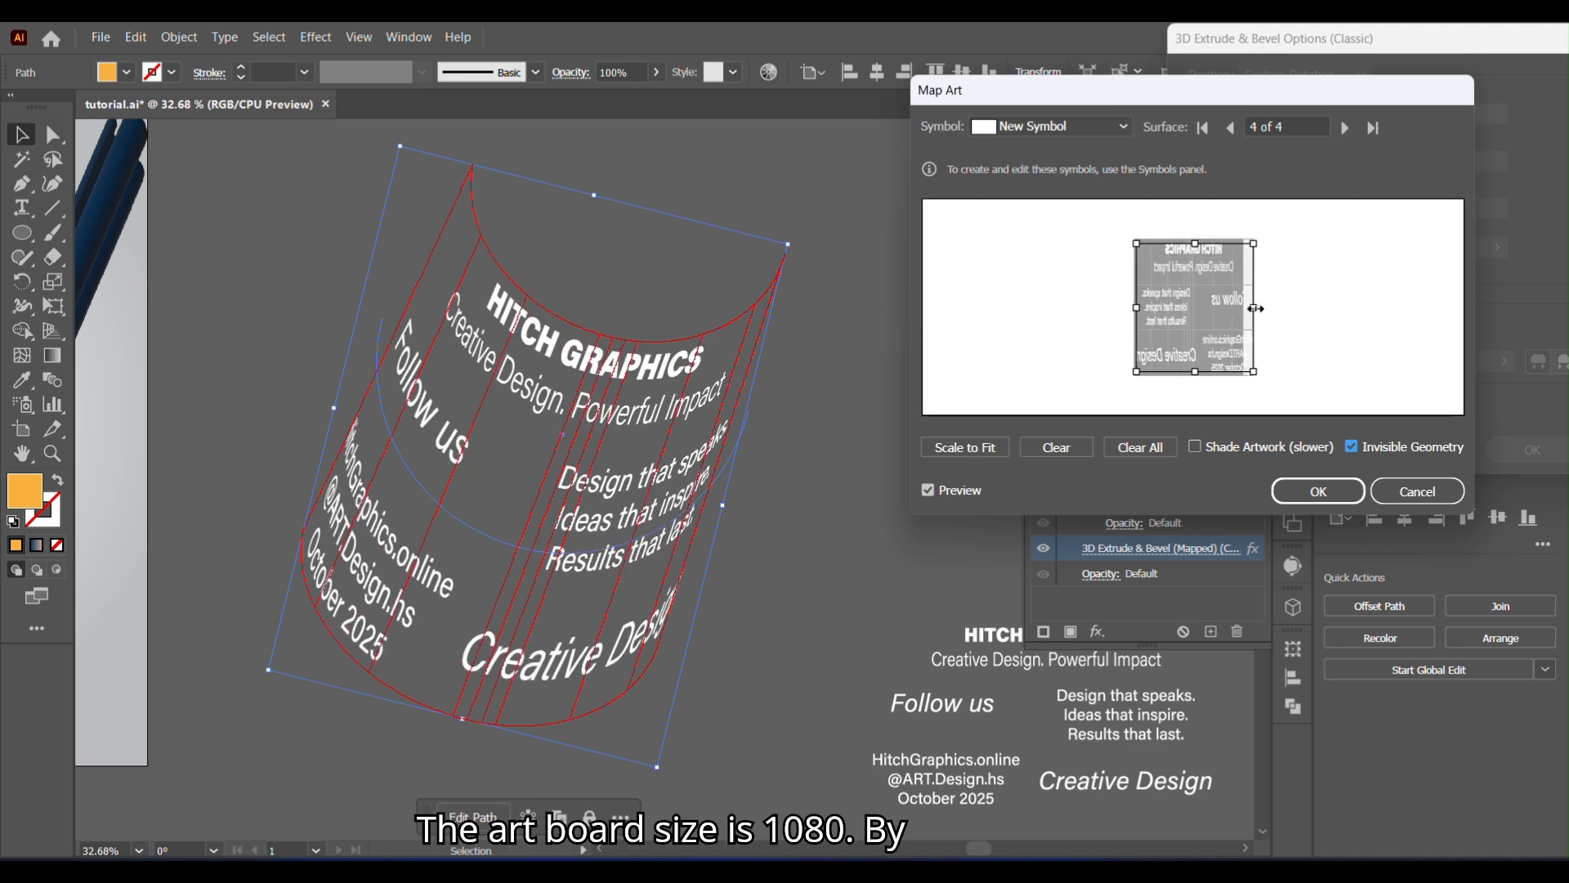
pyautogui.click(1318, 490)
pyautogui.click(1521, 448)
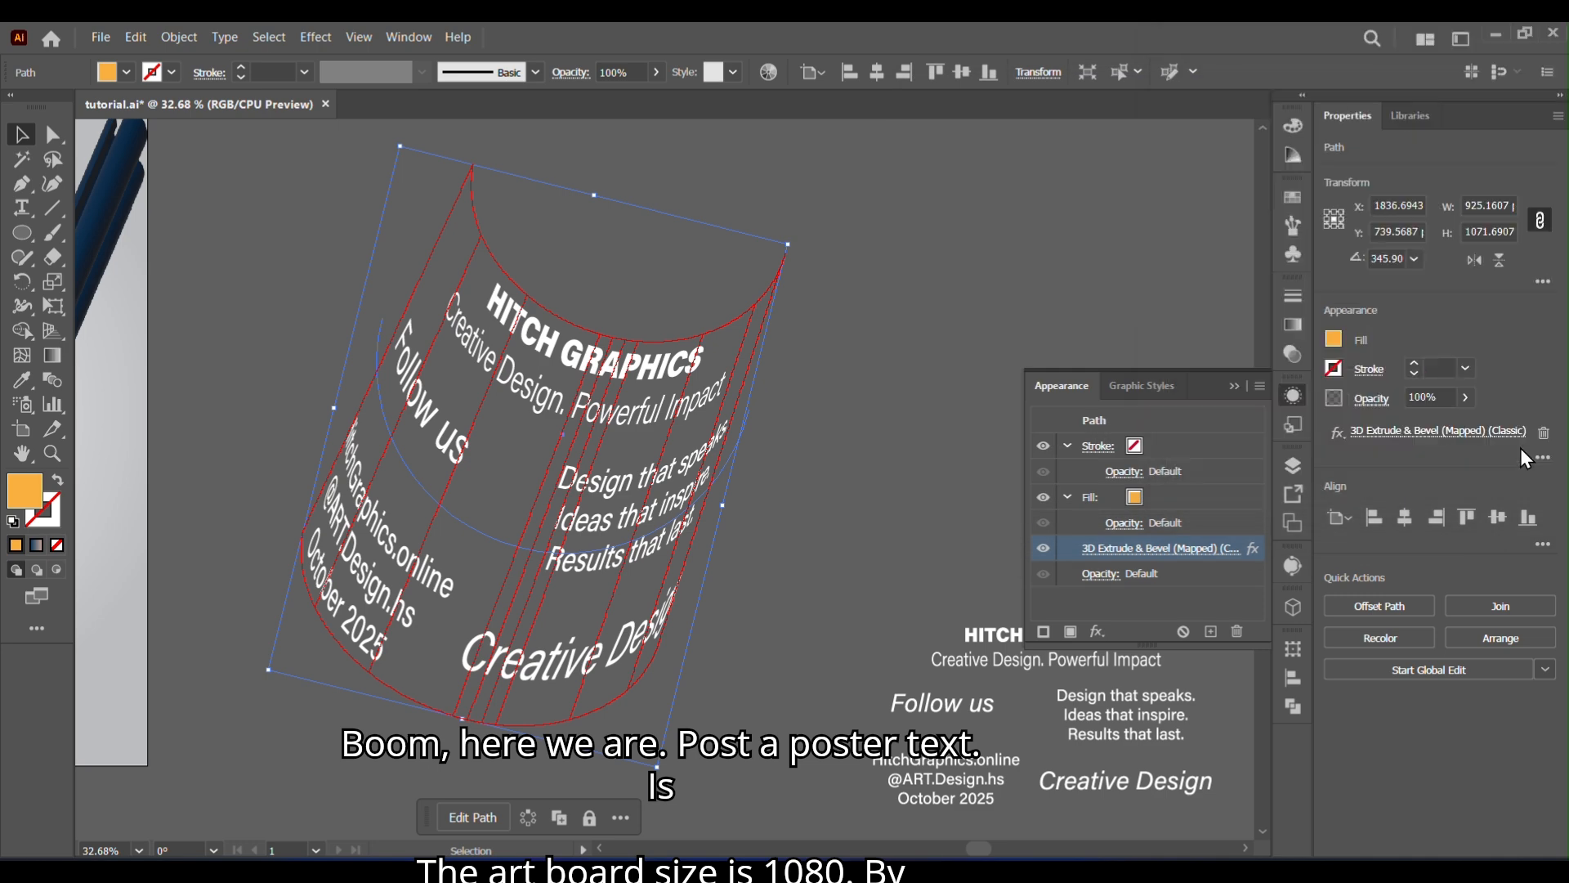
# - Expand the appearance of the mapped text shape and ungroup the result
pyautogui.rightClick(605, 535)
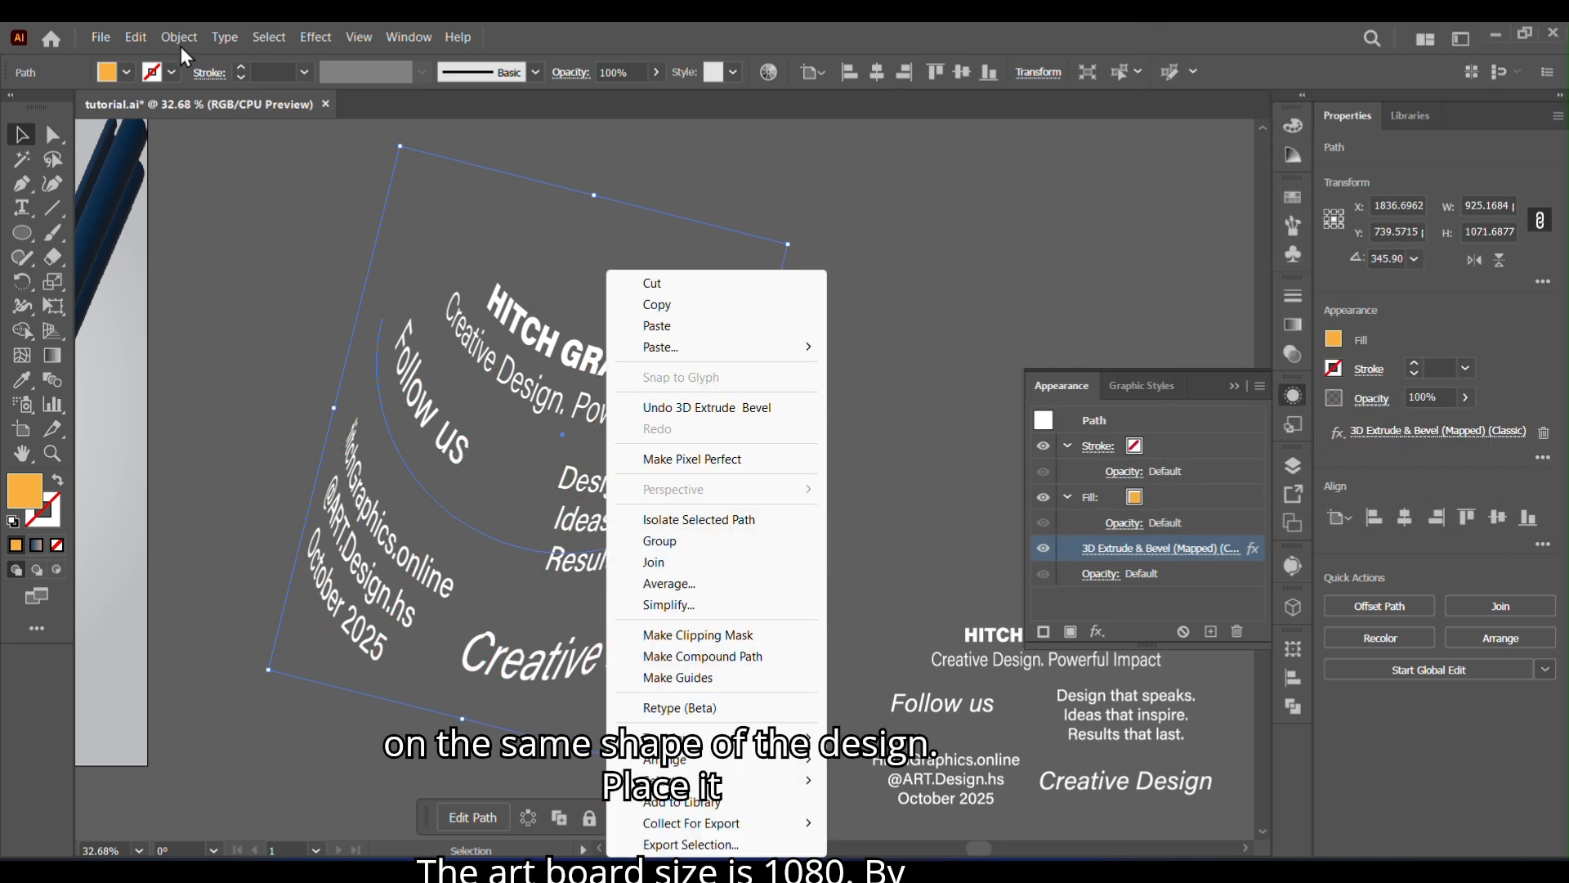
pyautogui.click(179, 38)
pyautogui.click(304, 322)
pyautogui.rightClick(597, 503)
pyautogui.click(671, 649)
pyautogui.click(694, 496)
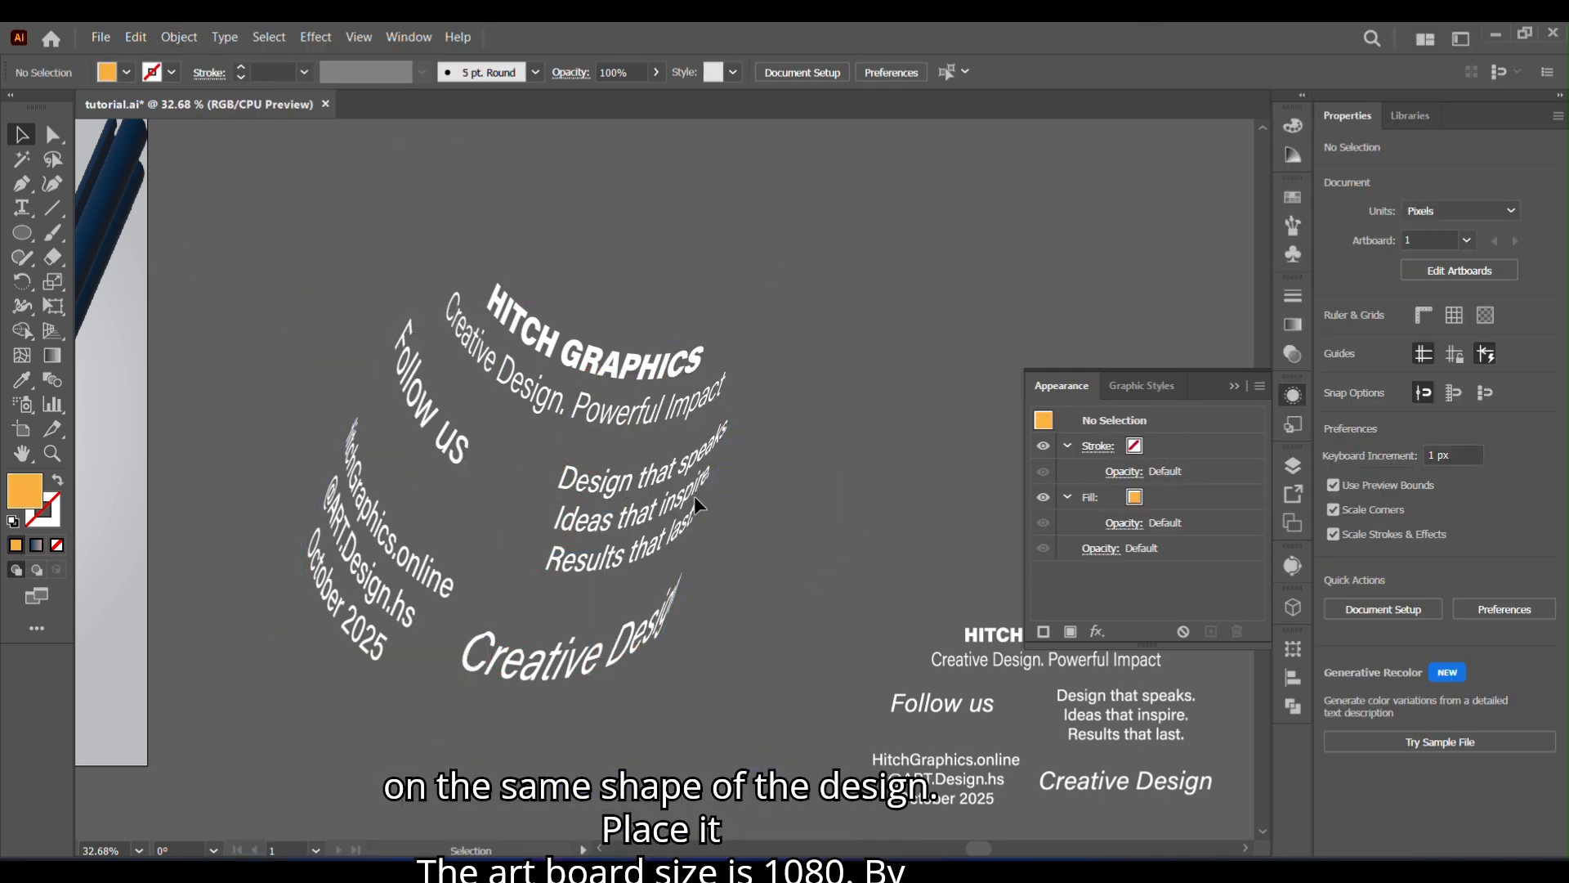
pyautogui.click(696, 474)
pyautogui.rightClick(696, 474)
pyautogui.click(753, 656)
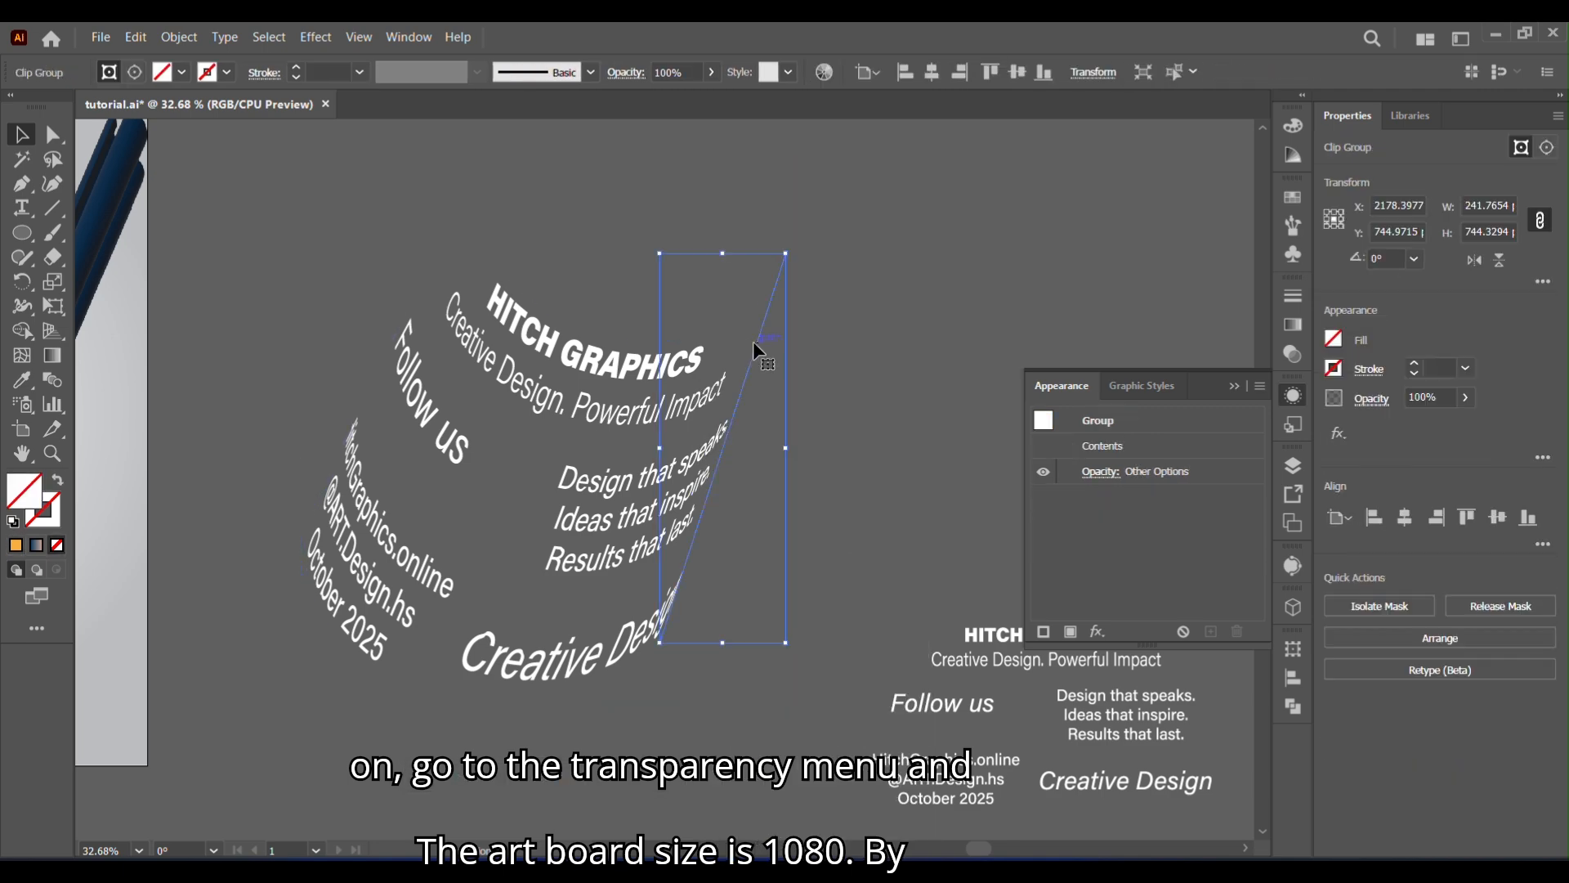
# - Release the clipping mask on the curved text and delete the leftover outline path
pyautogui.click(752, 340)
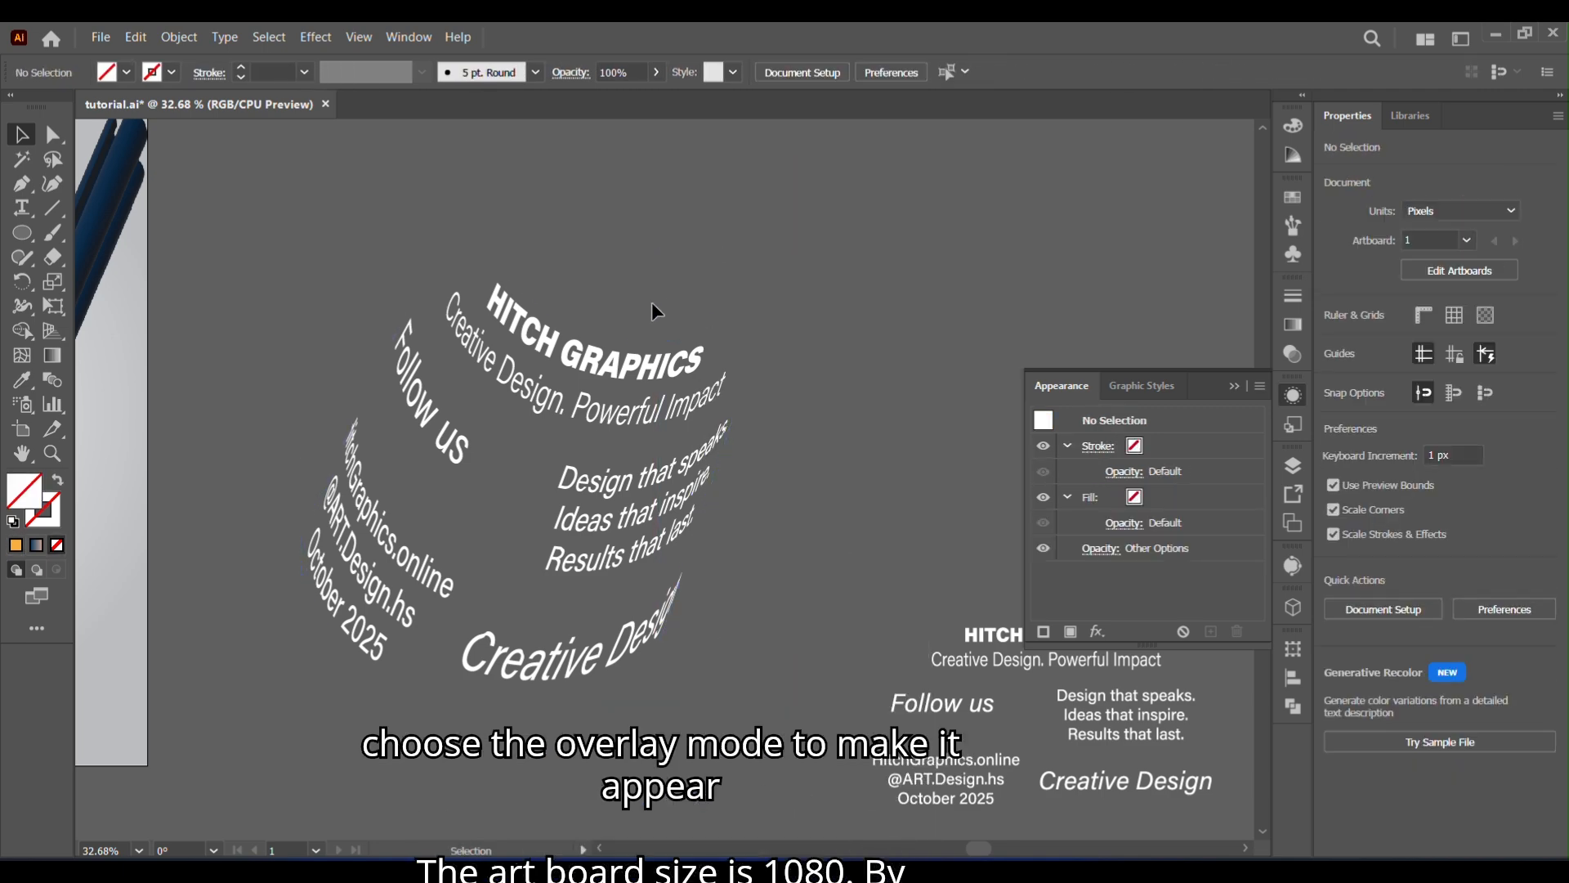
pyautogui.click(654, 350)
pyautogui.rightClick(653, 349)
pyautogui.click(760, 602)
pyautogui.click(887, 455)
pyautogui.click(750, 358)
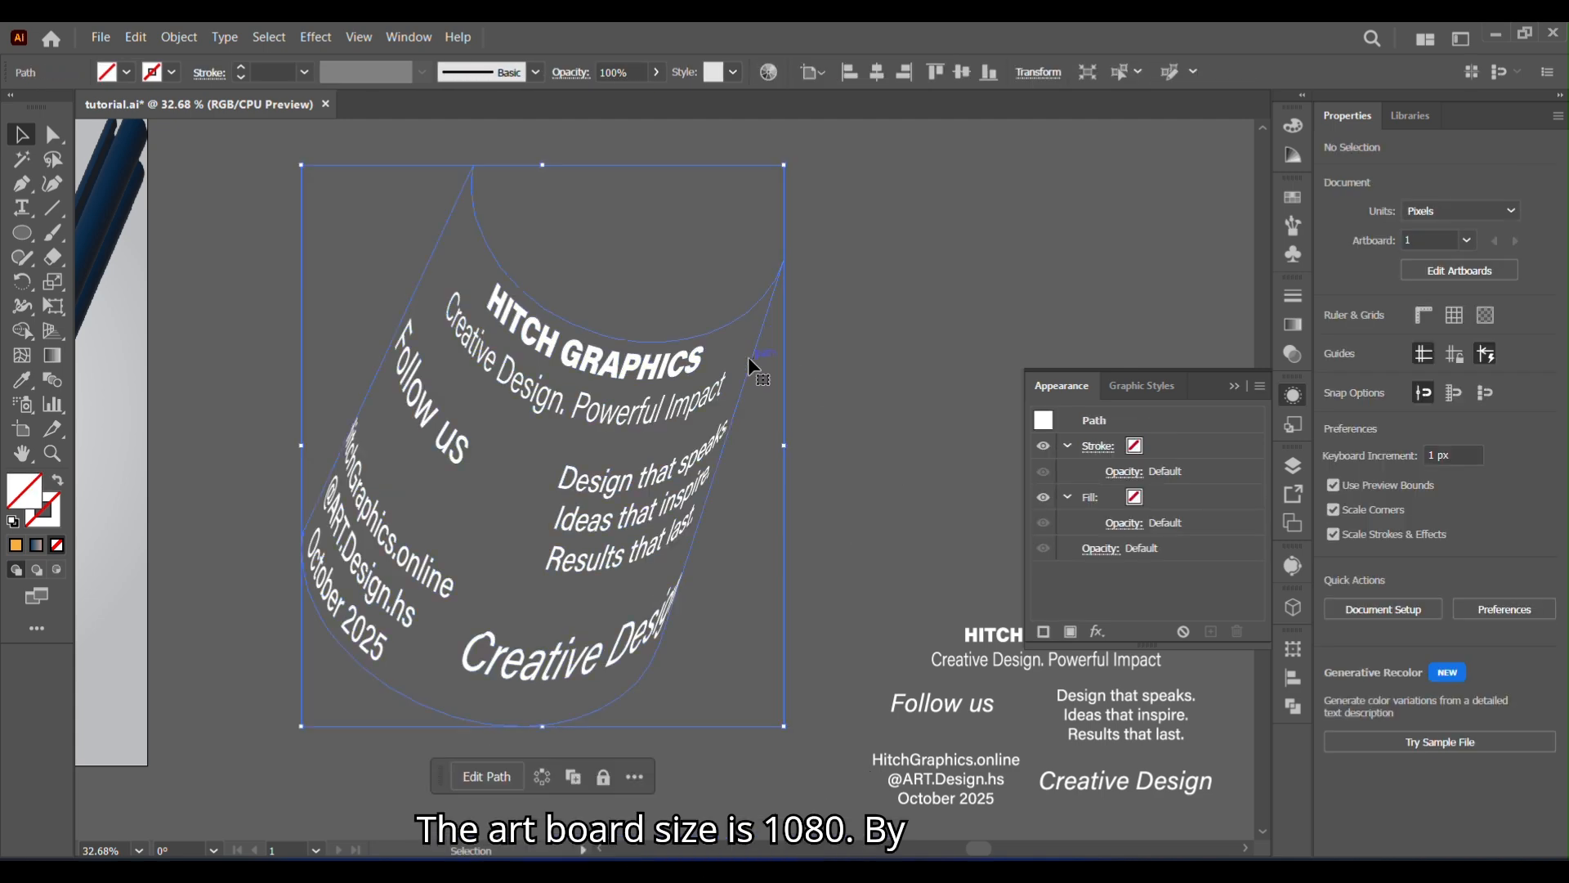
pyautogui.press('Delete')
# - Move the curved white text group onto the extruded lettering and scale it to about 676 by 641 px
pyautogui.hscroll(-5, 493, 606)
pyautogui.moveTo(895, 527); pyautogui.dragTo(229, 466)
pyautogui.moveTo(494, 611); pyautogui.dragTo(478, 582)
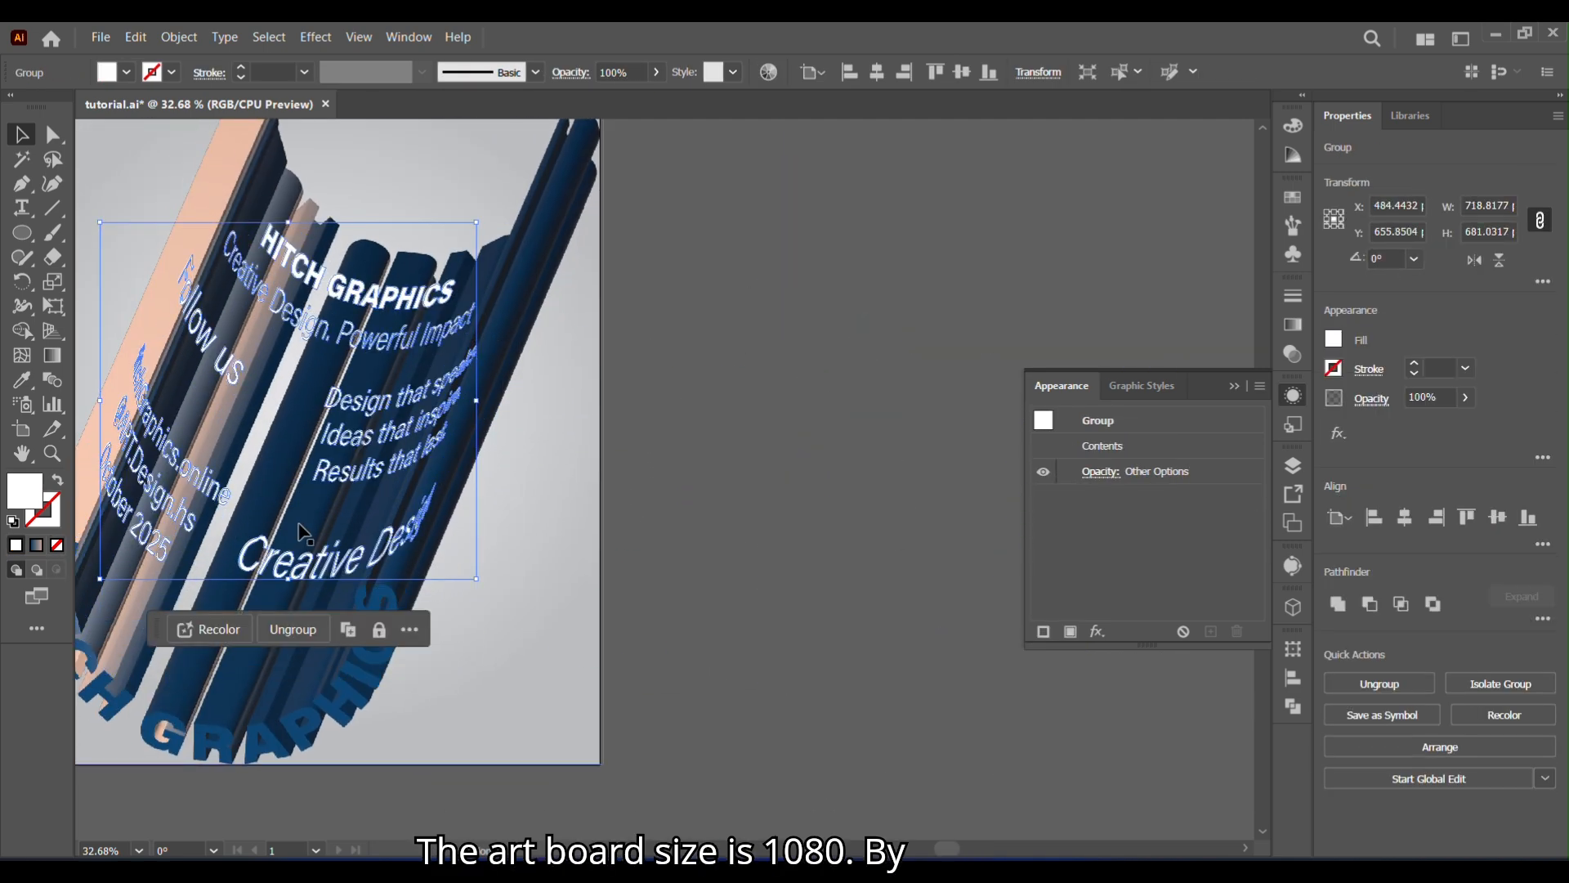
pyautogui.moveTo(100, 222); pyautogui.dragTo(121, 243)
pyautogui.moveTo(413, 646); pyautogui.dragTo(738, 648)
pyautogui.moveTo(718, 533); pyautogui.dragTo(675, 615)
pyautogui.moveTo(675, 617); pyautogui.dragTo(708, 564)
# - Set the curved text group's blending mode to Overlay
pyautogui.click(1293, 354)
pyautogui.click(1087, 317)
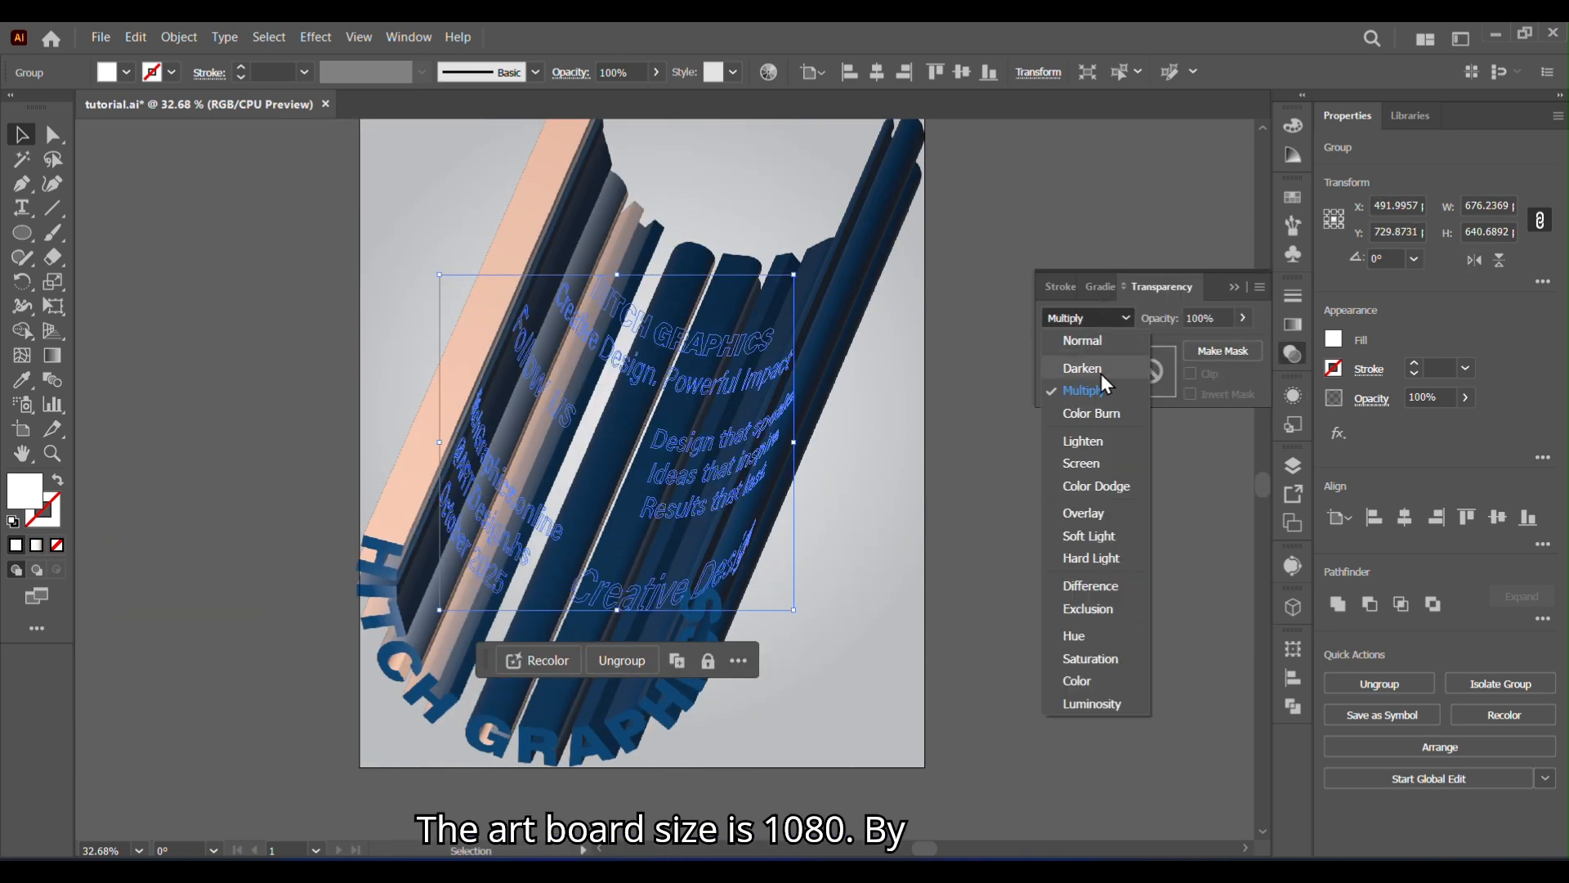
pyautogui.click(1108, 513)
pyautogui.click(1093, 572)
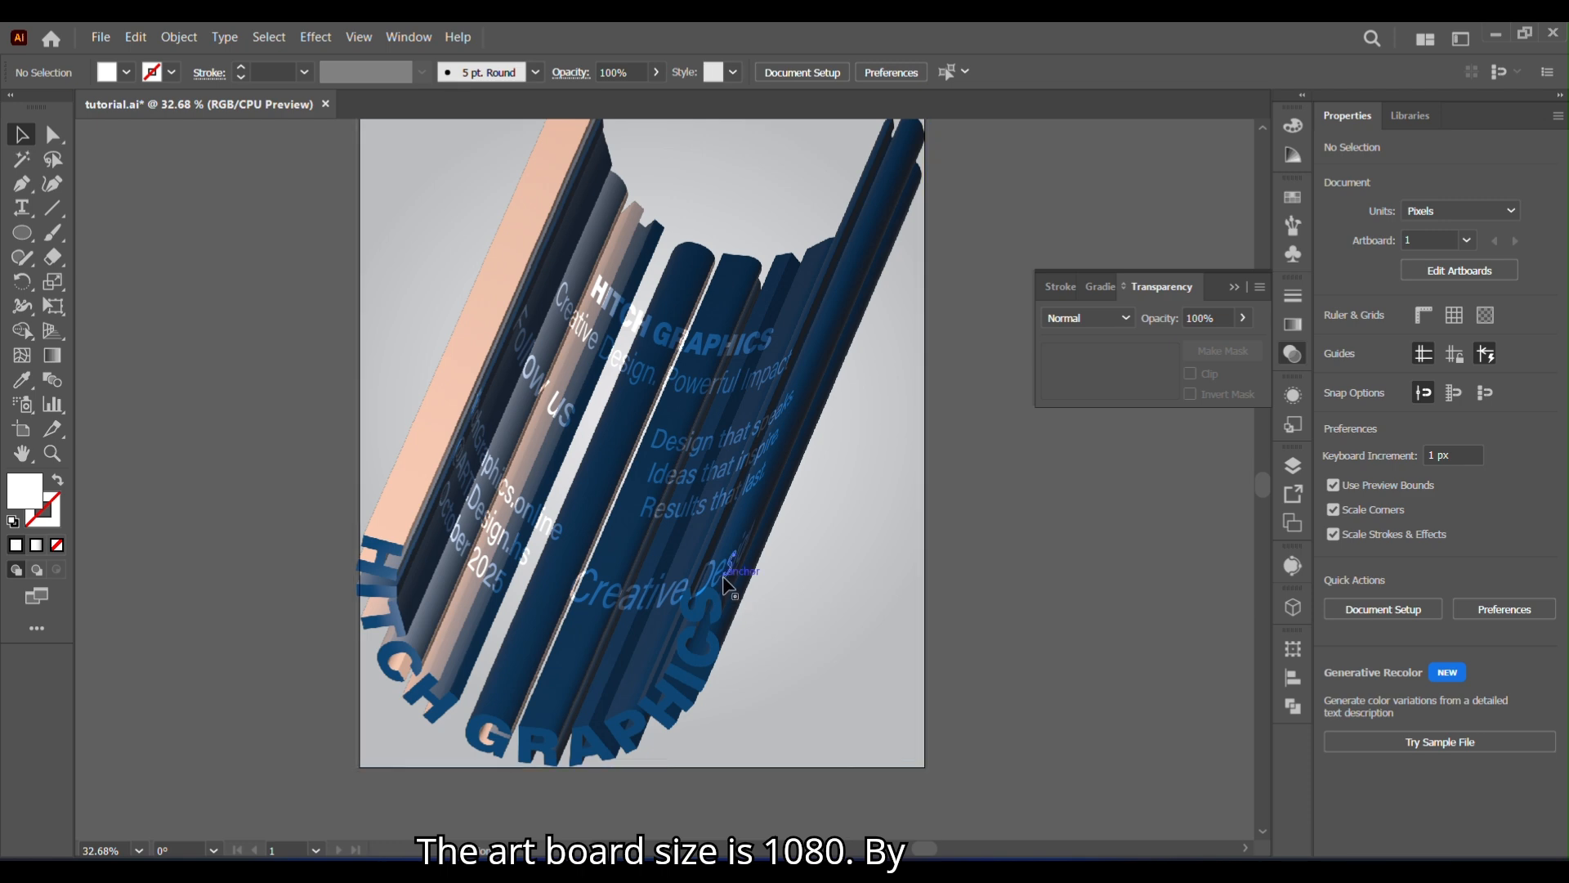
# - Scale the curved text group down to about 640 by 626 px and nudge it into place on the extruded letters
pyautogui.click(791, 611)
pyautogui.moveTo(791, 611); pyautogui.dragTo(776, 602)
pyautogui.moveTo(673, 392); pyautogui.dragTo(690, 391)
pyautogui.click(1062, 645)
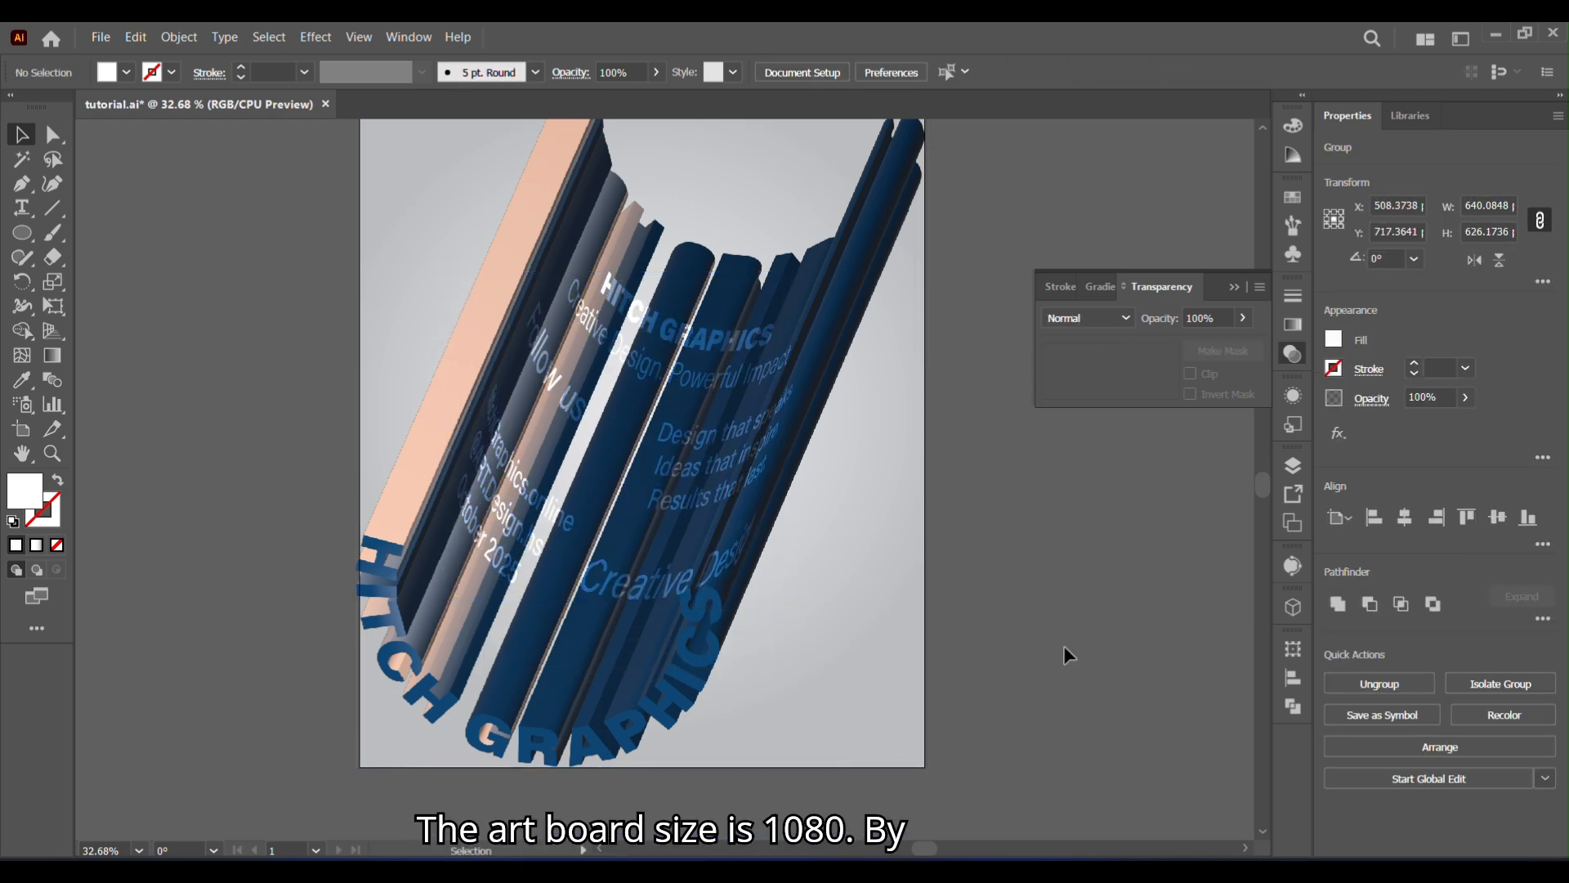
pyautogui.moveTo(741, 480); pyautogui.dragTo(736, 492)
pyautogui.click(1005, 441)
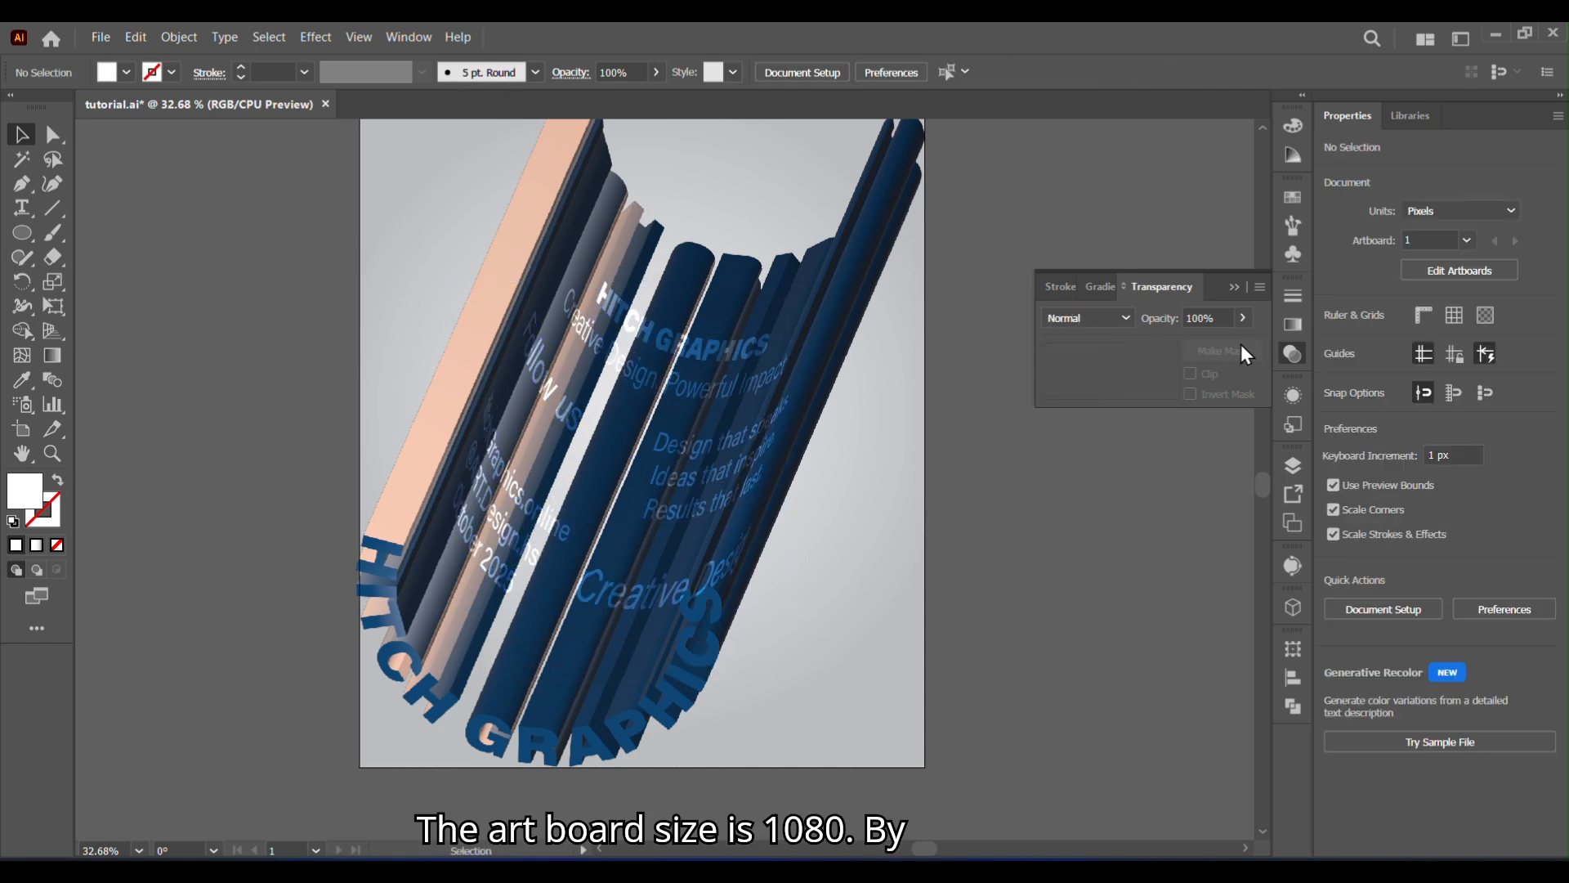
pyautogui.click(1292, 353)
pyautogui.press('space')
pyautogui.moveTo(976, 493); pyautogui.dragTo(984, 564)
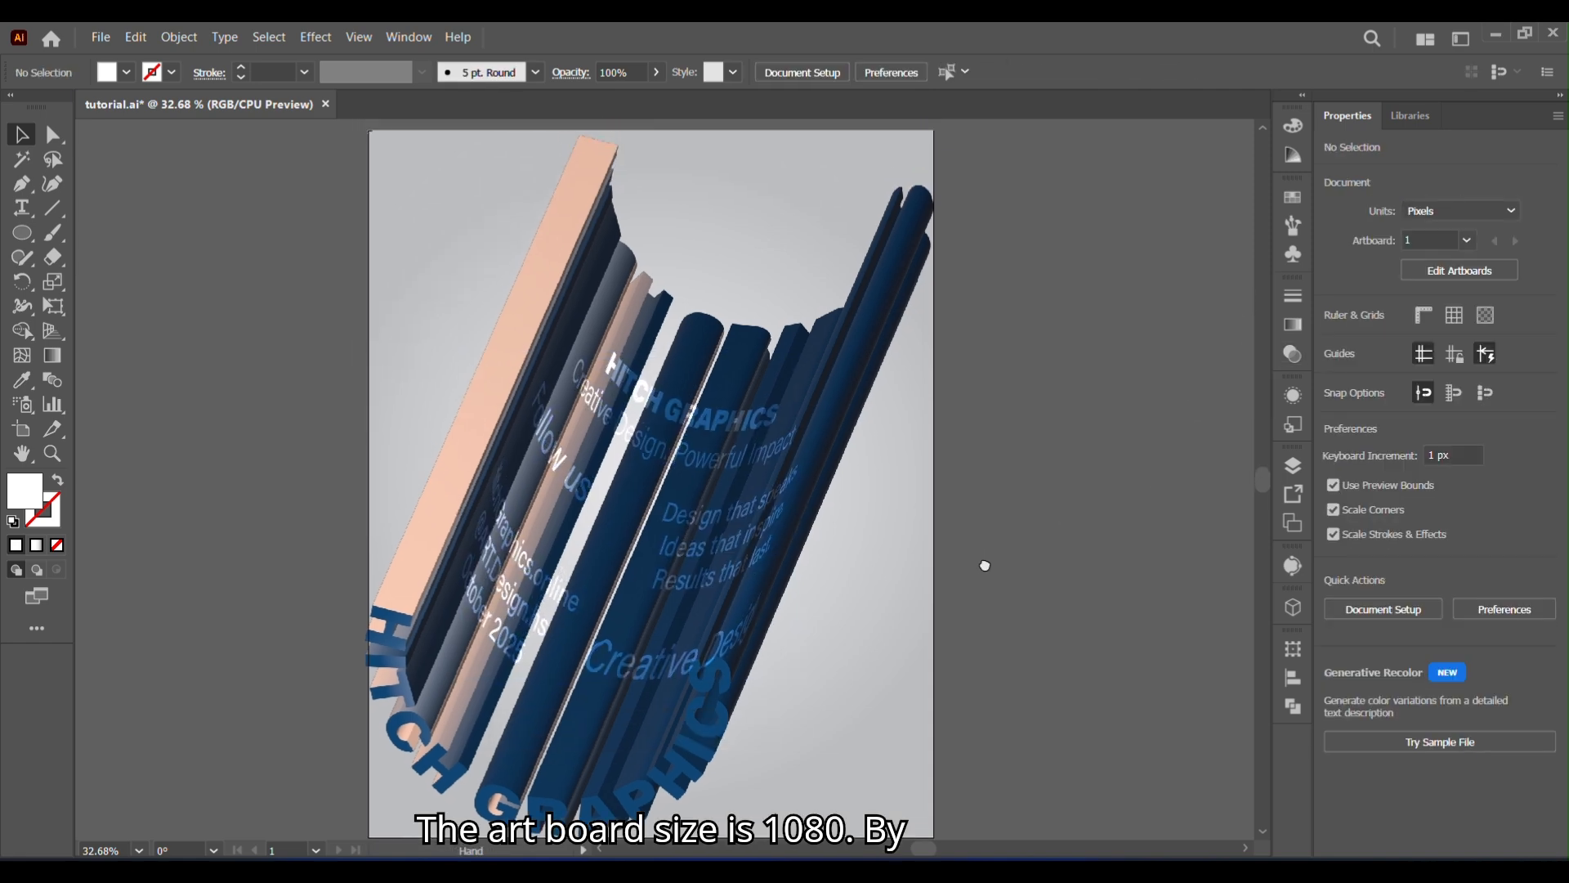
pyautogui.click(863, 384)
pyautogui.click(1119, 389)
pyautogui.press('space')
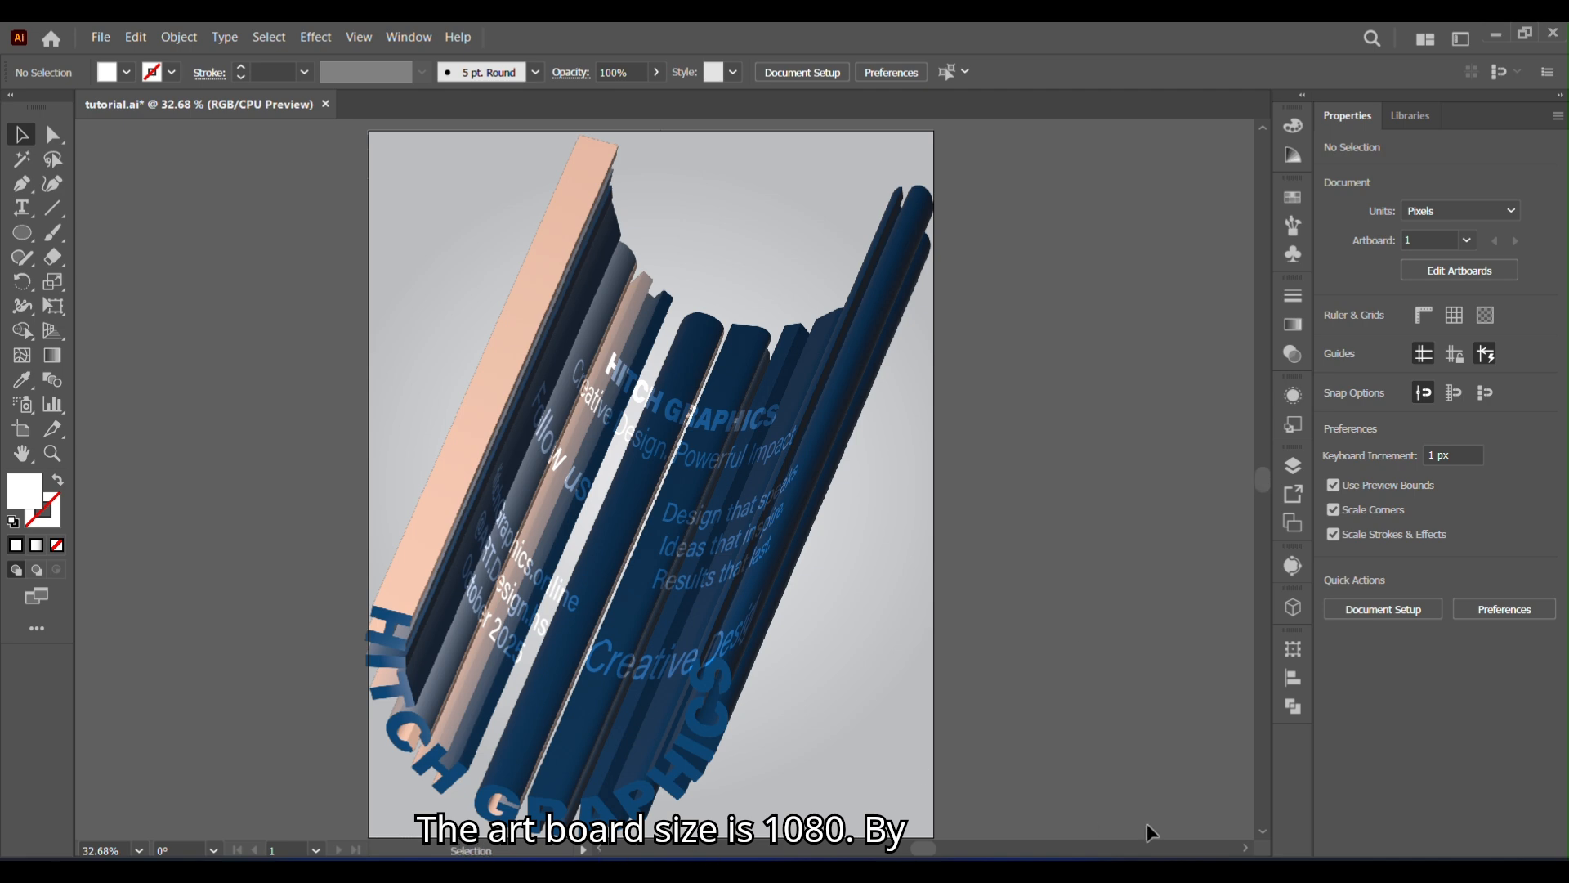
pyautogui.moveTo(1265, 488)
pyautogui.mouseDown()
pyautogui.moveTo(1263, 471)
pyautogui.moveTo(1270, 487)
pyautogui.mouseUp()
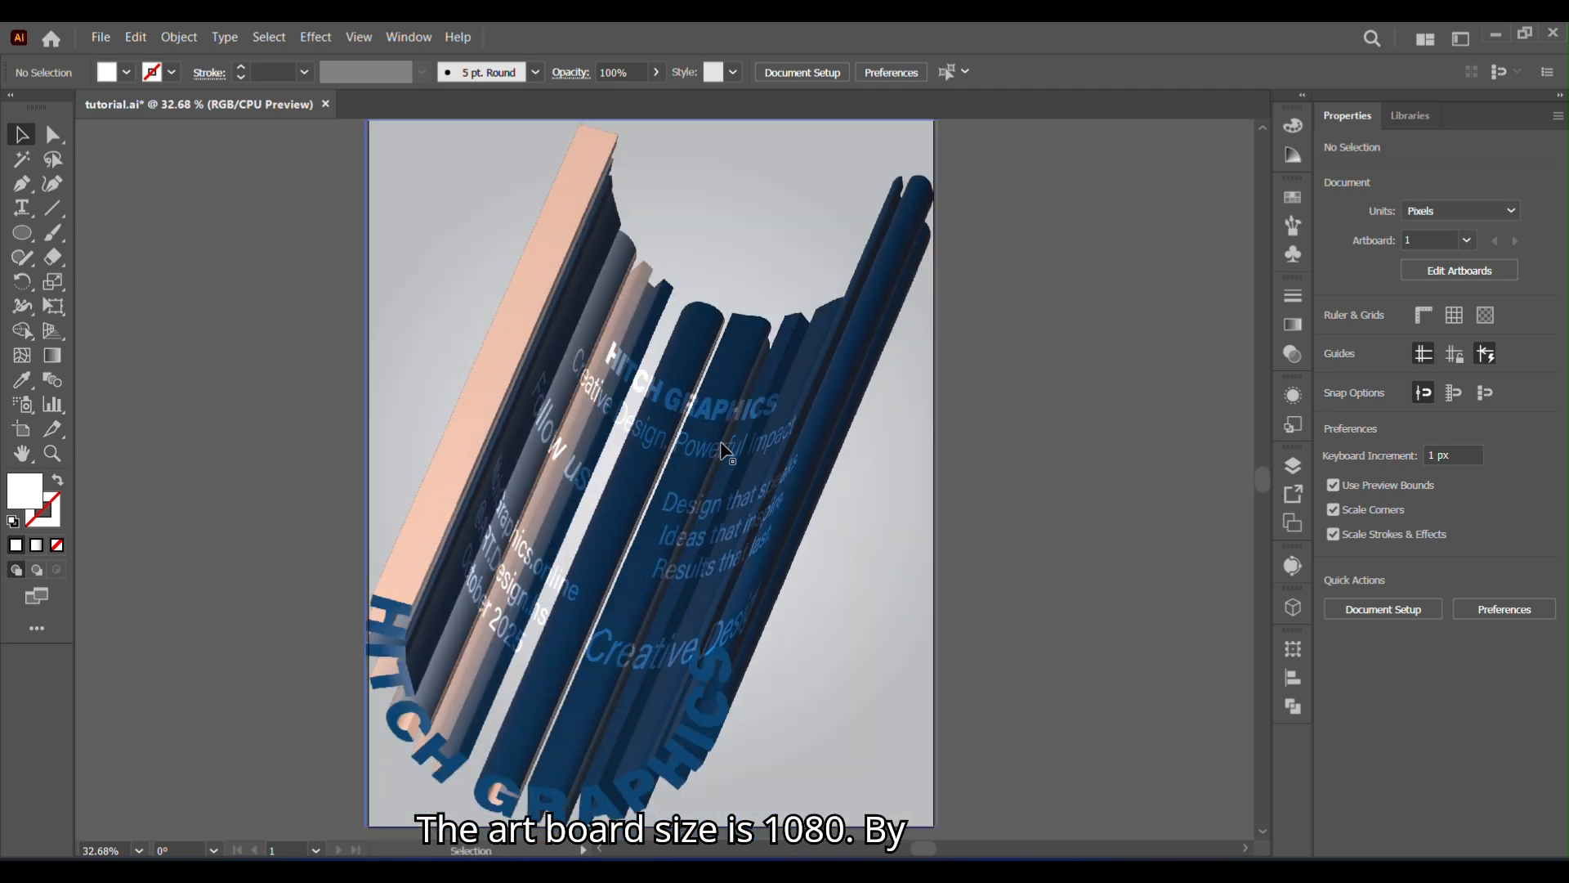
# - Place the male jumping skateboarder image as a linked file and position it in the middle of the poster
pyautogui.click(101, 36)
pyautogui.click(154, 392)
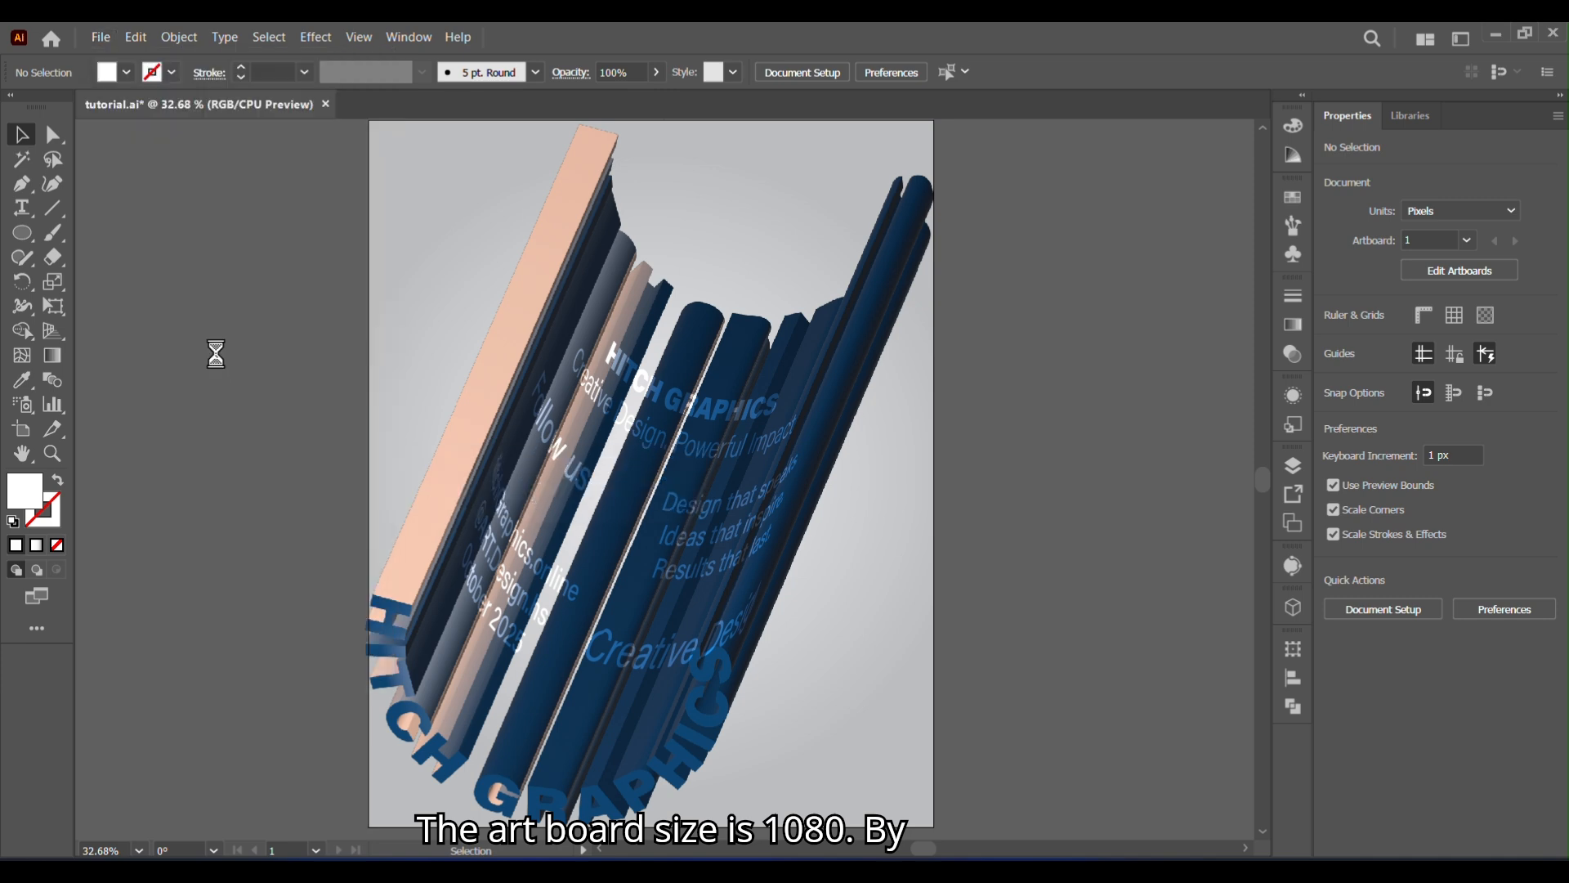
pyautogui.click(438, 325)
pyautogui.doubleClick(439, 325)
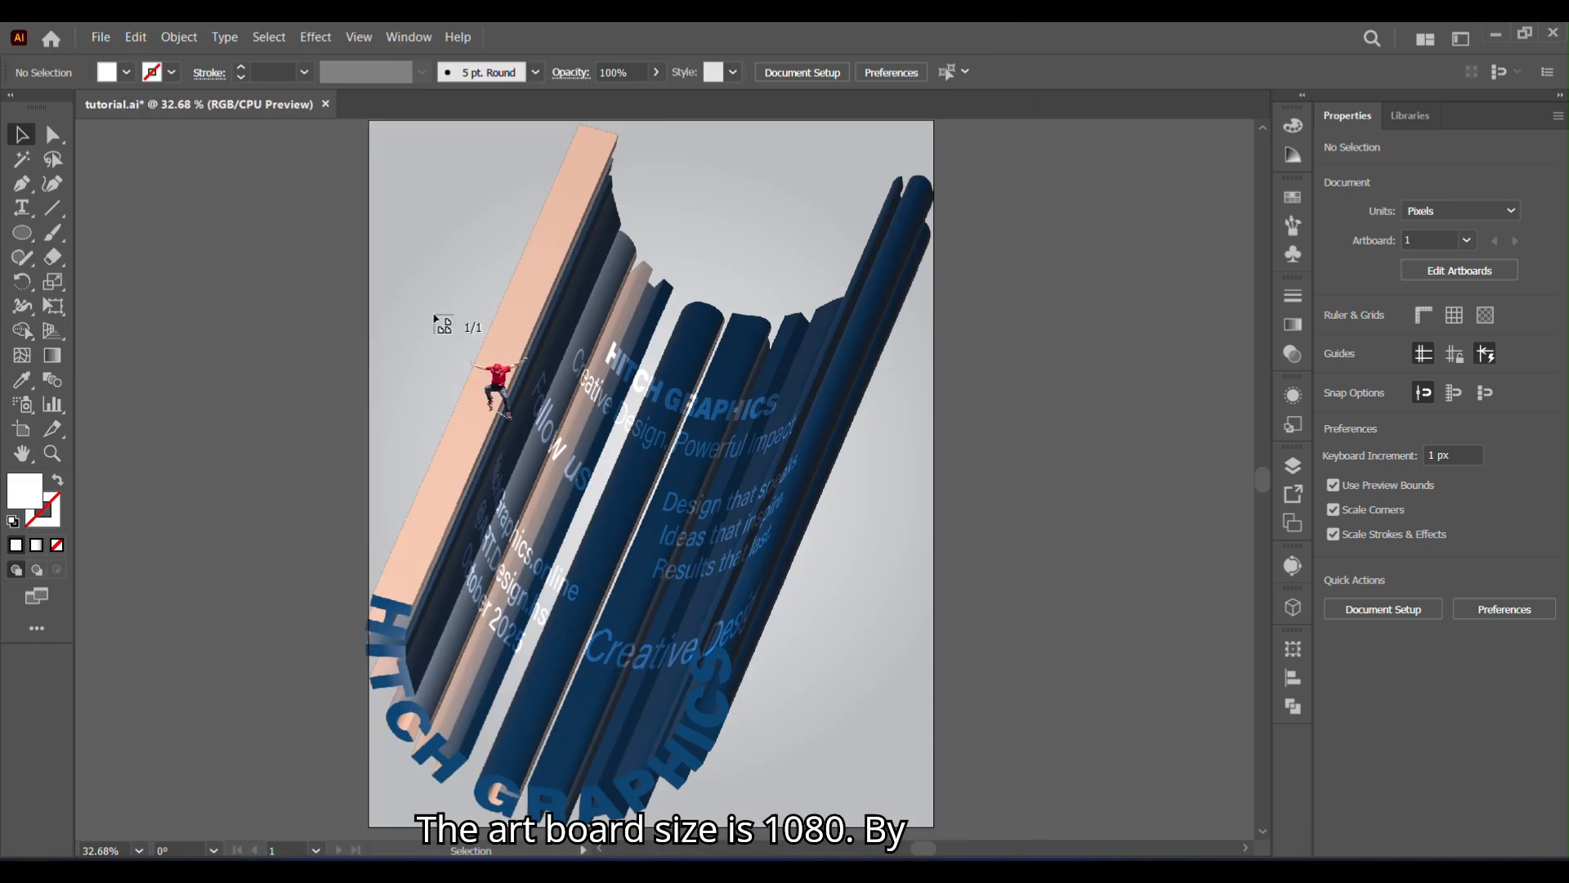
pyautogui.click(654, 539)
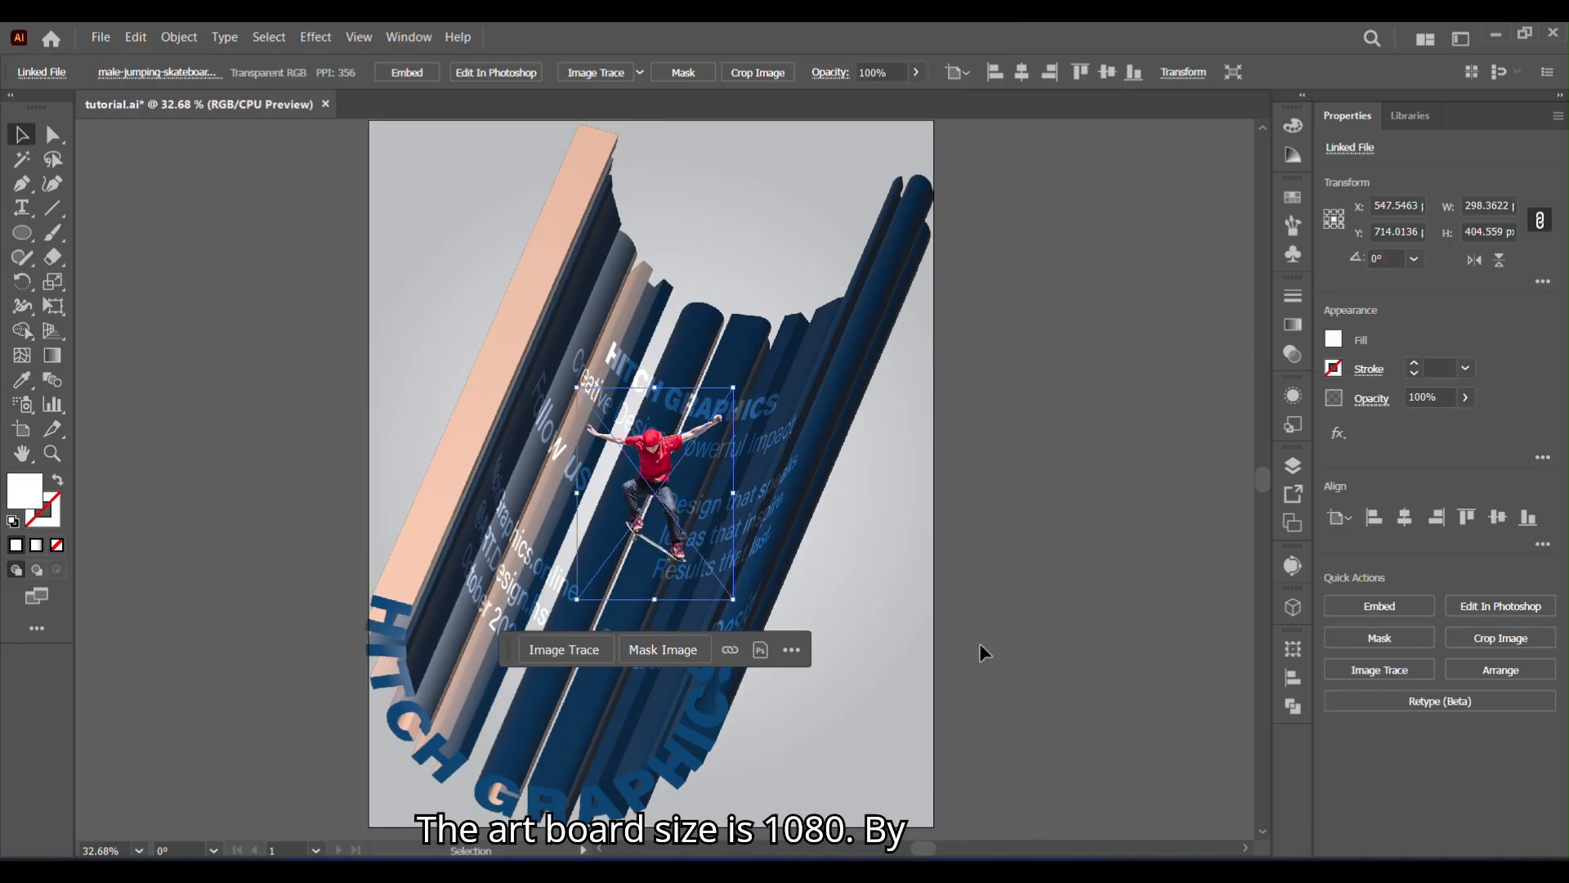
# - Reflect the skateboarder image across the vertical axis and enlarge it to about 453 by 614 px
pyautogui.rightClick(651, 488)
pyautogui.moveTo(817, 348)
pyautogui.click(932, 420)
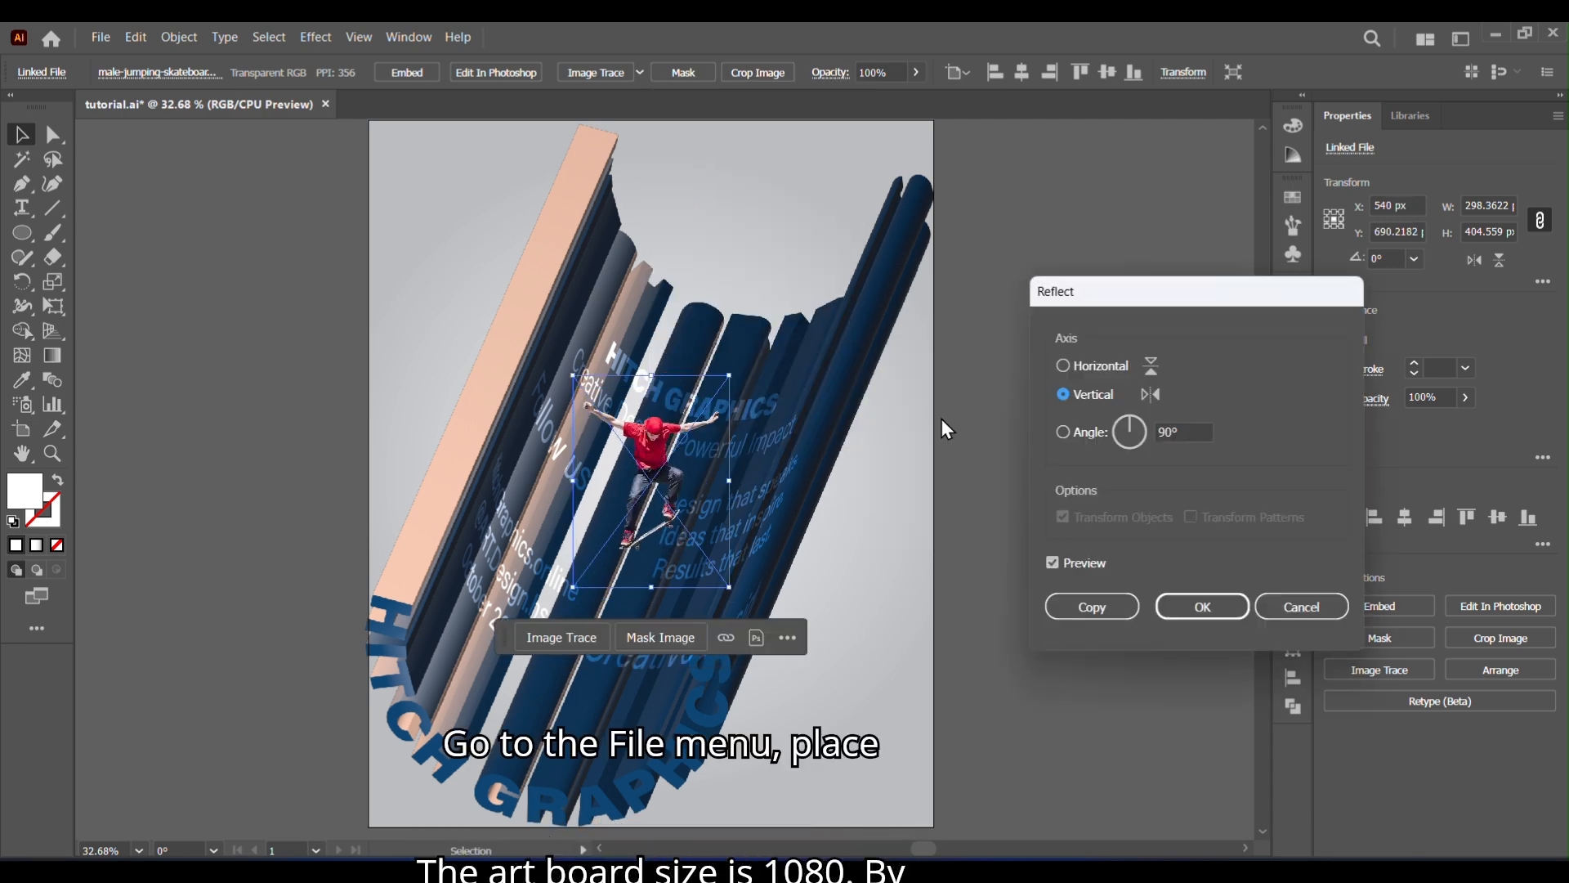
pyautogui.click(1201, 604)
pyautogui.moveTo(729, 587); pyautogui.dragTo(756, 626)
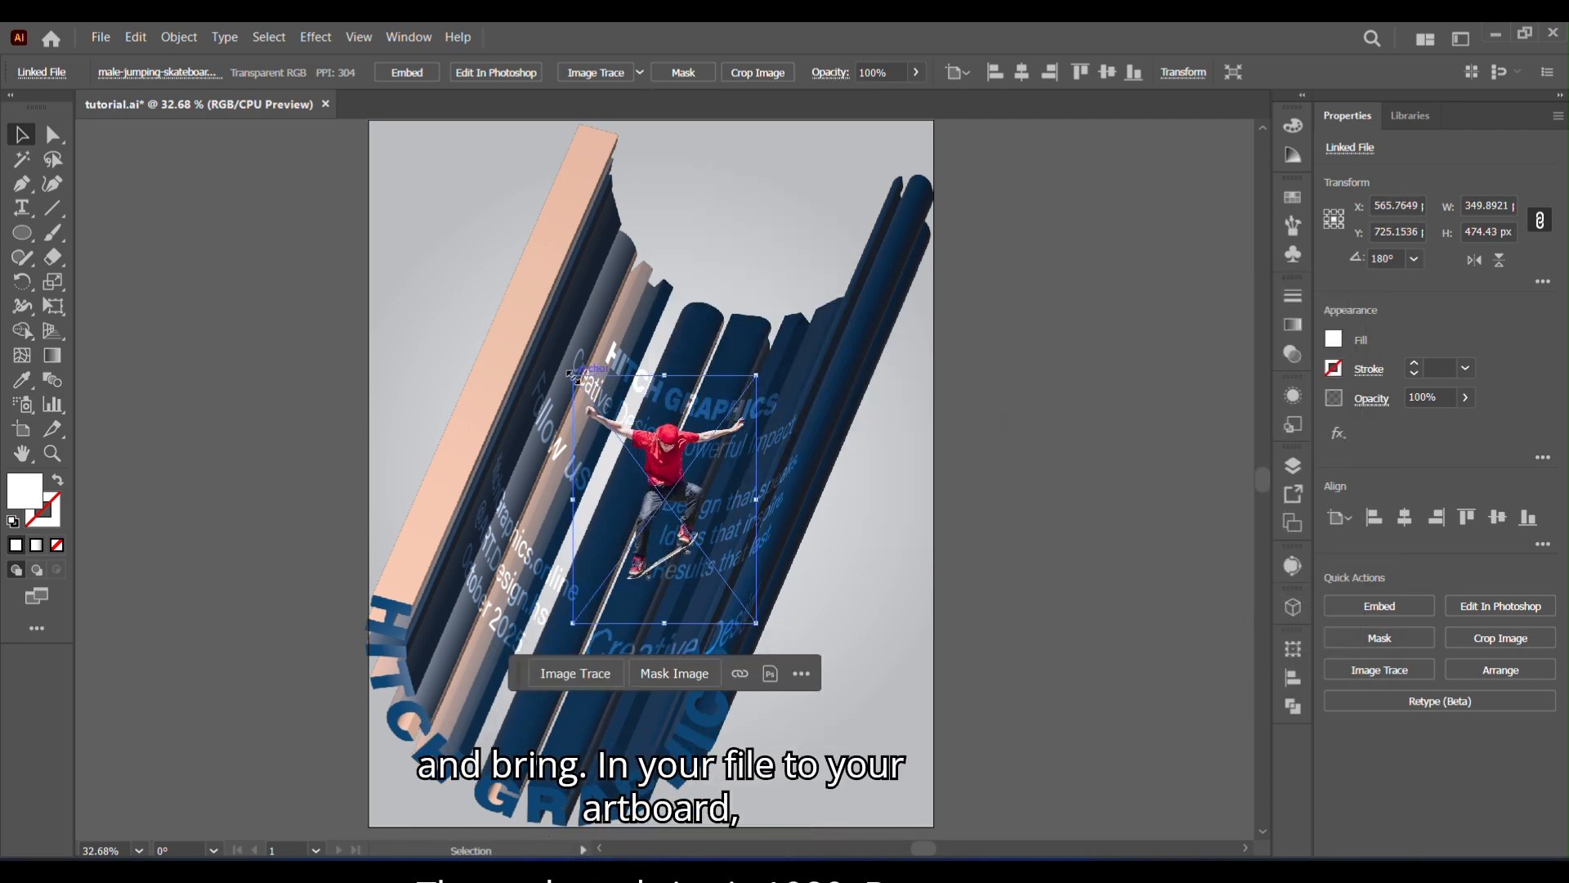
pyautogui.moveTo(573, 375); pyautogui.dragTo(517, 308)
# - Duplicate the skateboarder beside the artboard and trace the copy with the Silhouettes preset and a threshold of 240
pyautogui.moveTo(627, 432); pyautogui.dragTo(1083, 432)
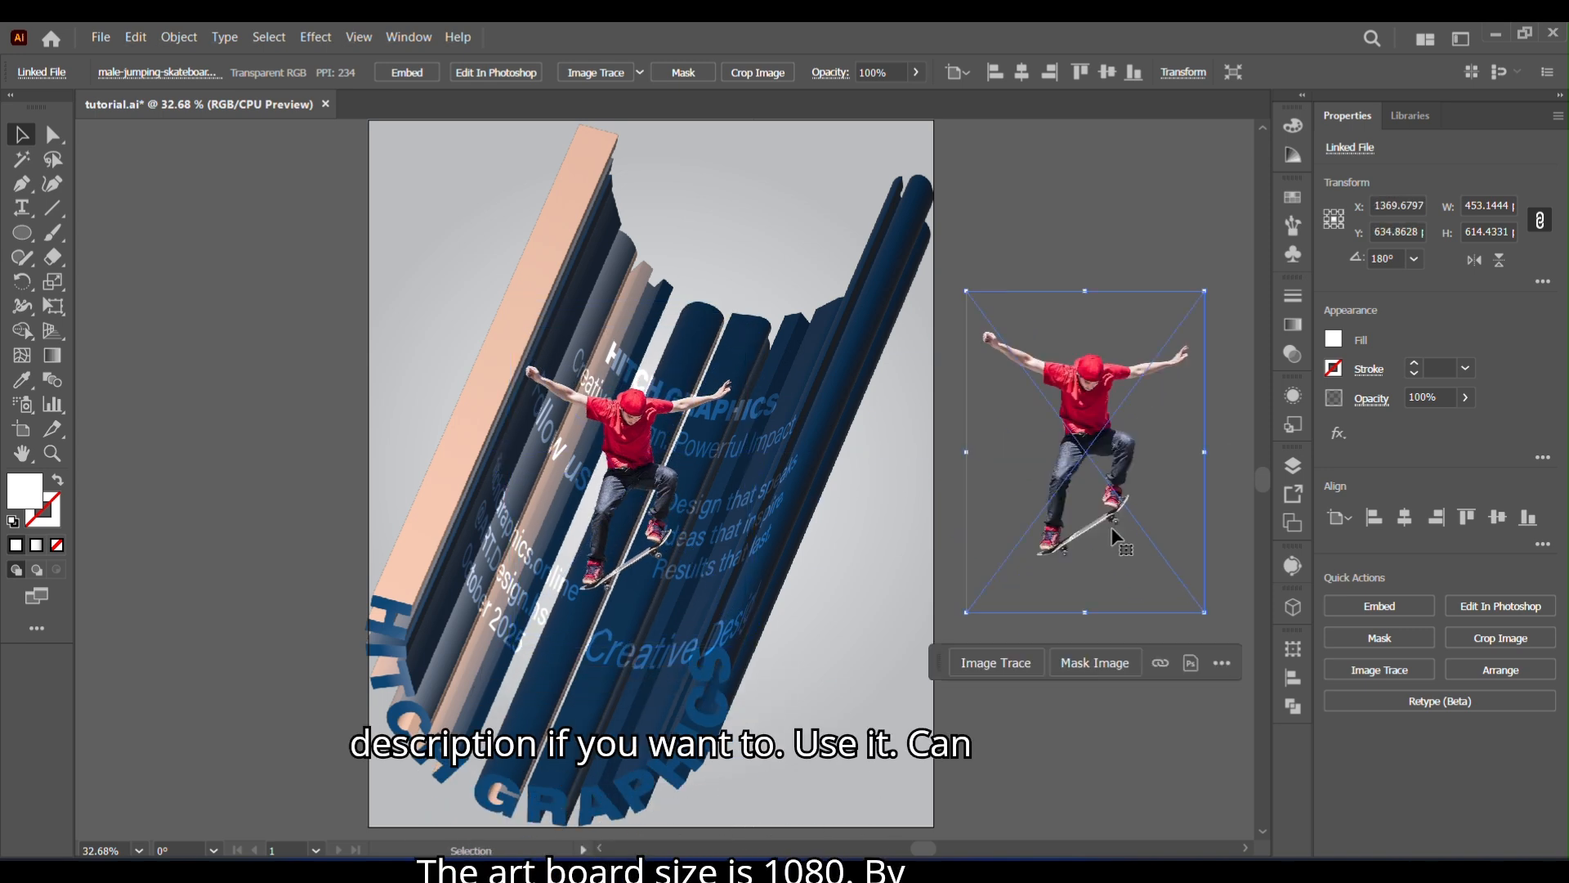
pyautogui.click(1292, 568)
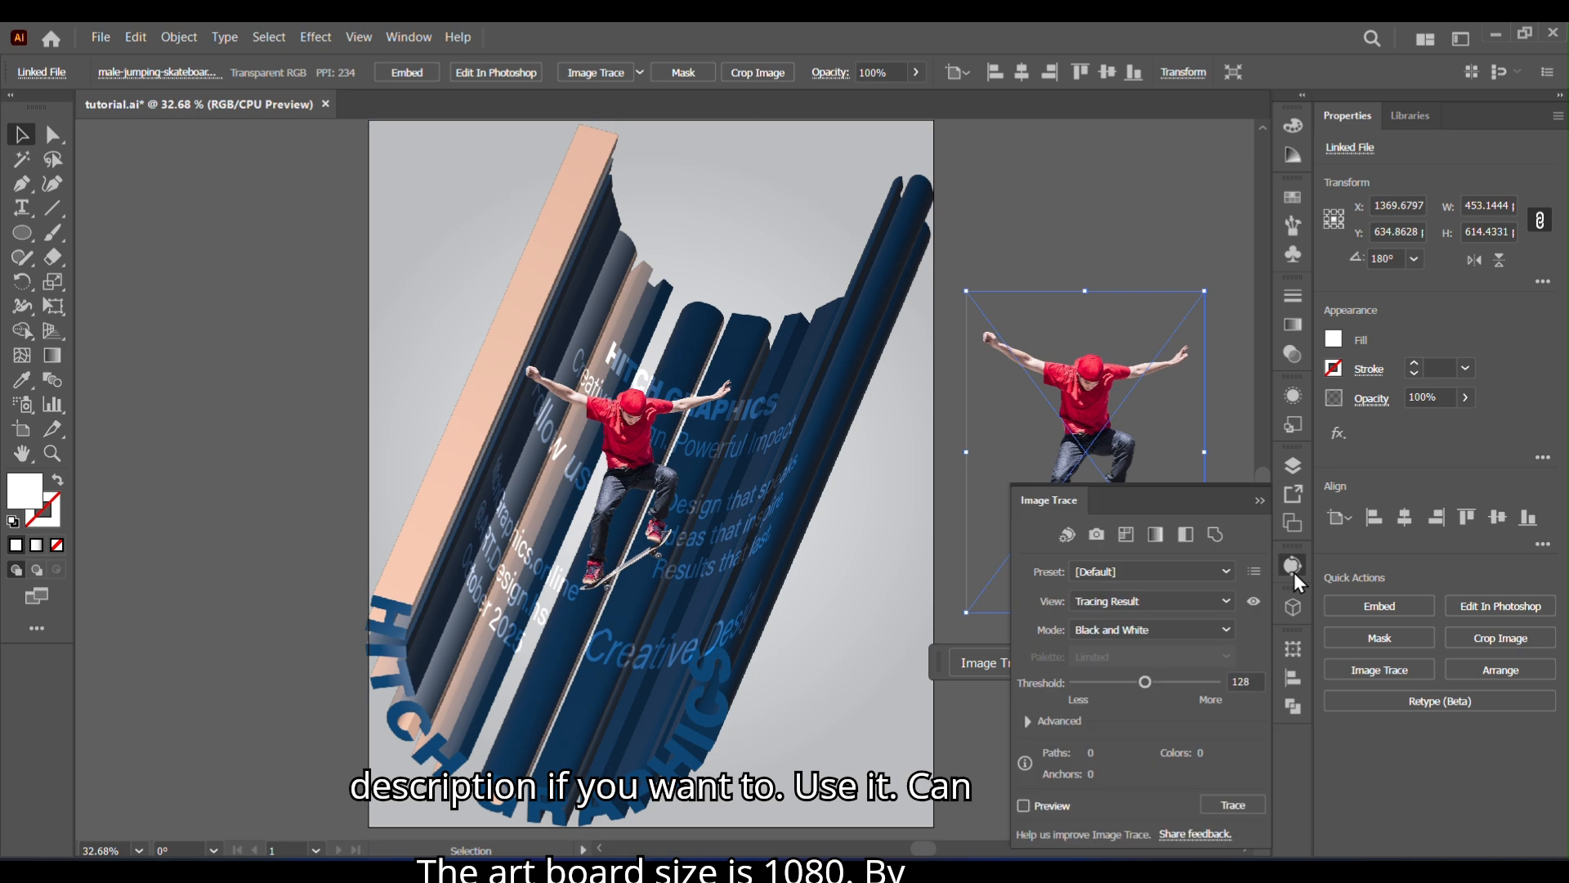
pyautogui.click(1226, 572)
pyautogui.click(1194, 502)
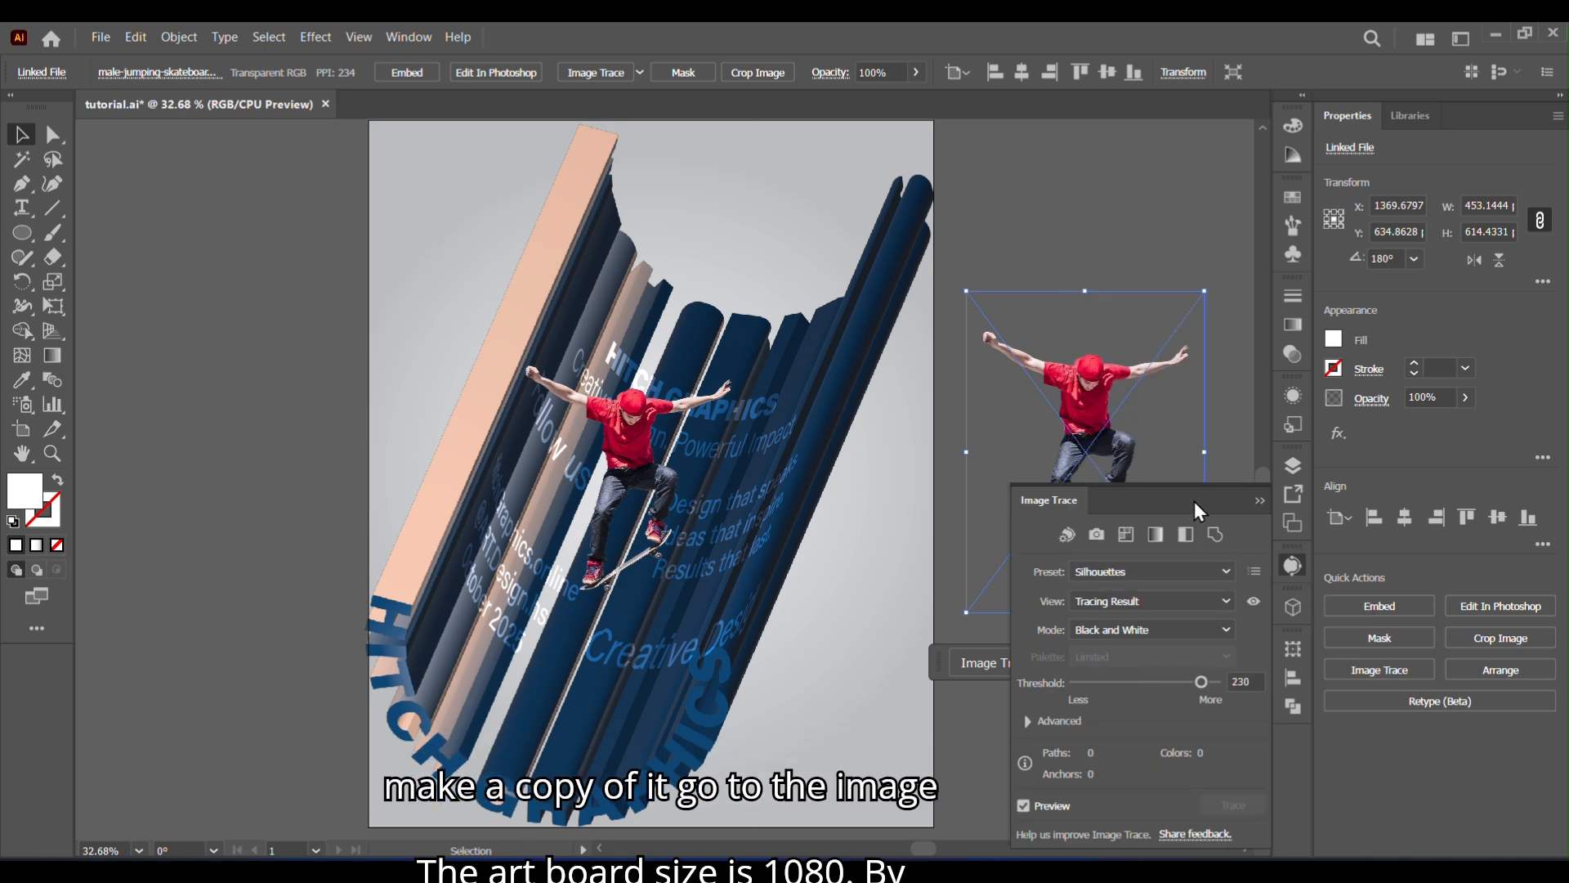
pyautogui.moveTo(1201, 685); pyautogui.dragTo(1205, 684)
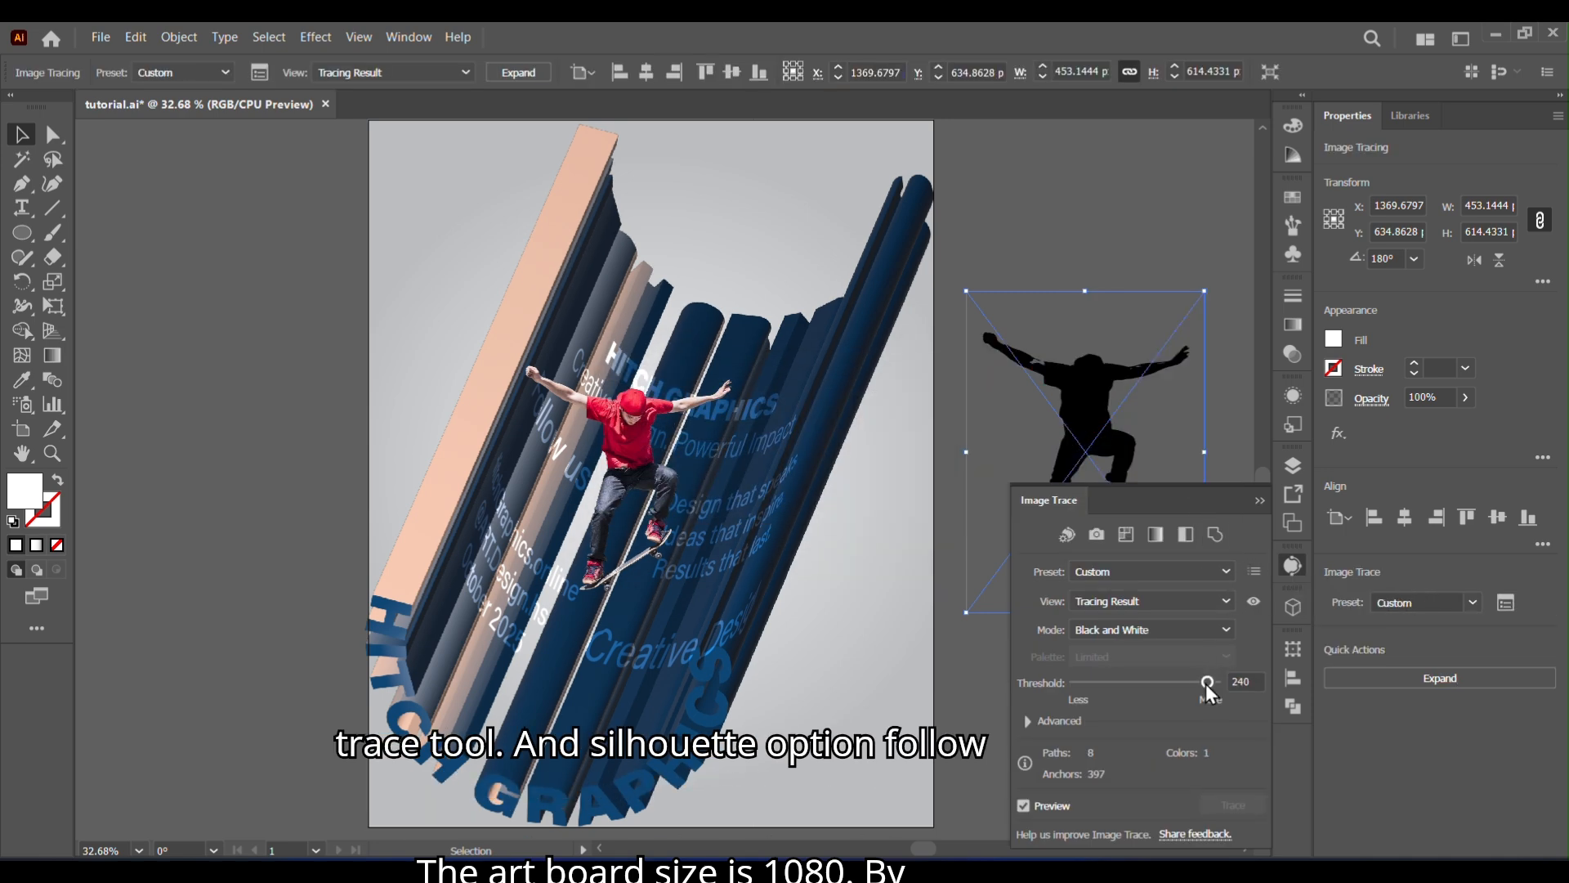
pyautogui.click(1259, 500)
# - Expand the traced silhouette, place it on the poster just beside the skateboarder, and ungroup it
pyautogui.click(179, 37)
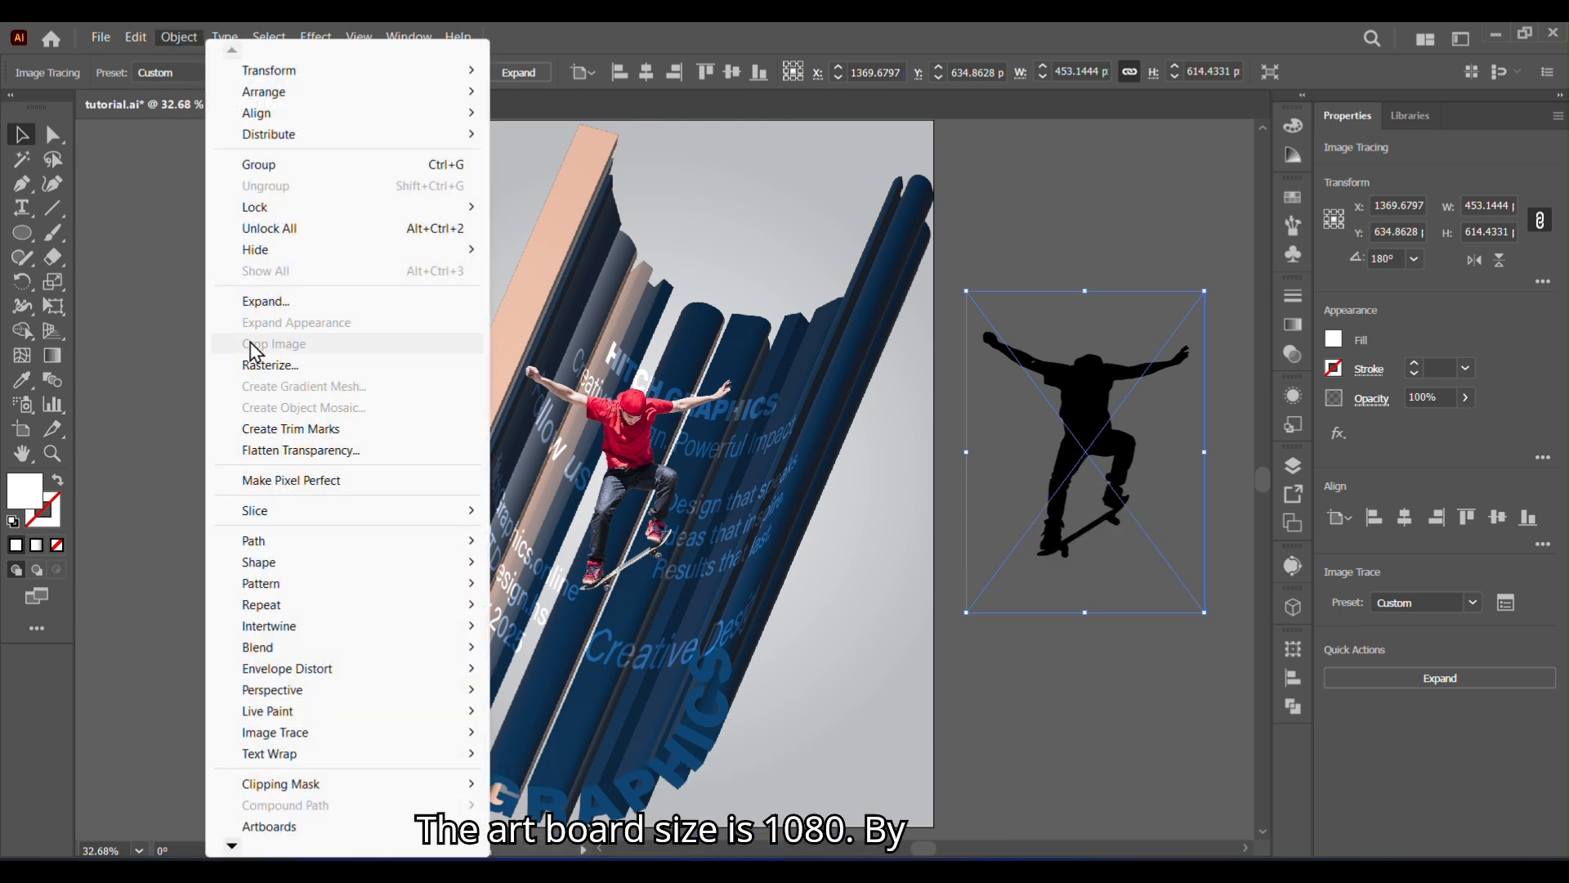
pyautogui.click(263, 302)
pyautogui.click(718, 564)
pyautogui.click(1120, 772)
pyautogui.moveTo(1100, 425); pyautogui.dragTo(732, 409)
pyautogui.click(1335, 606)
# - Bring the skateboarder photo to the front, above the black silhouette
pyautogui.click(630, 450)
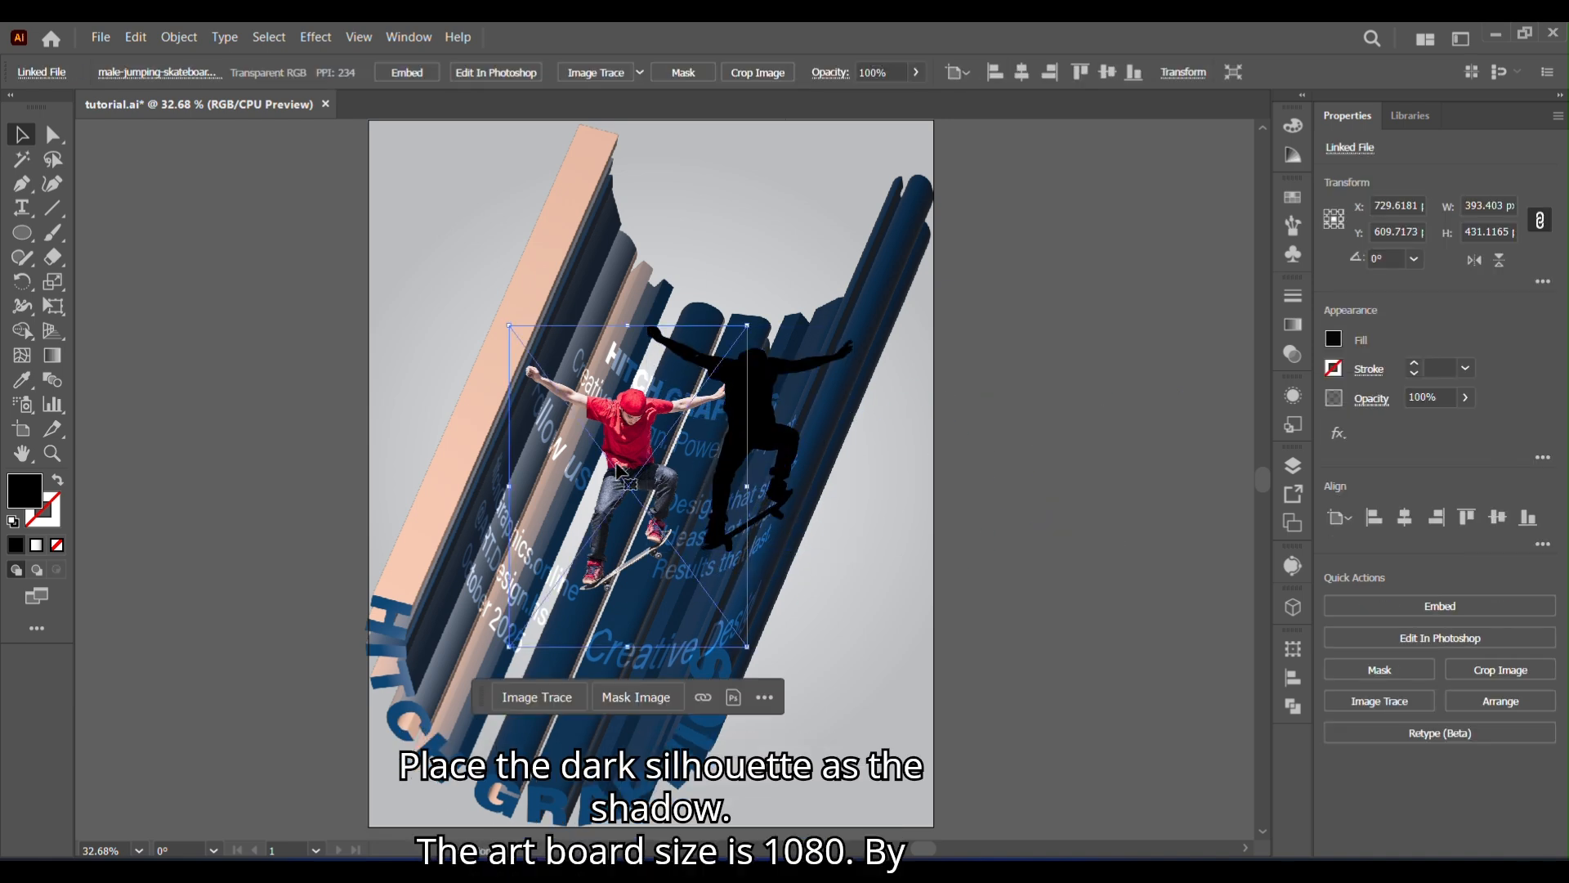
pyautogui.rightClick(618, 460)
pyautogui.moveTo(702, 344)
pyautogui.click(907, 344)
pyautogui.click(952, 384)
# - Apply a Gaussian Blur to the black skateboarder silhouette
pyautogui.click(771, 421)
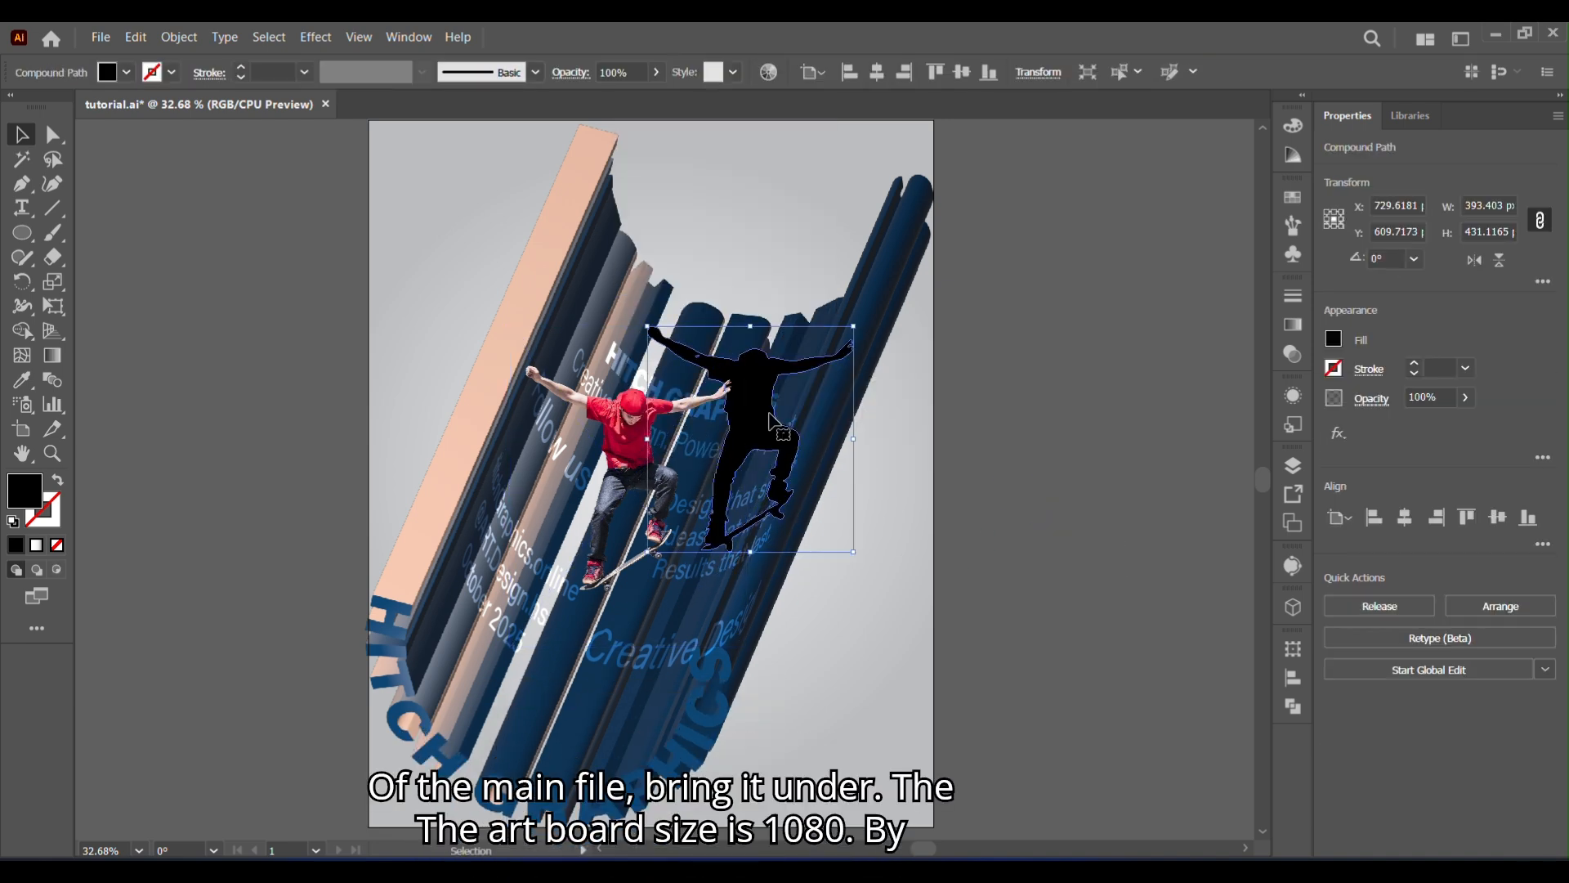
pyautogui.click(316, 37)
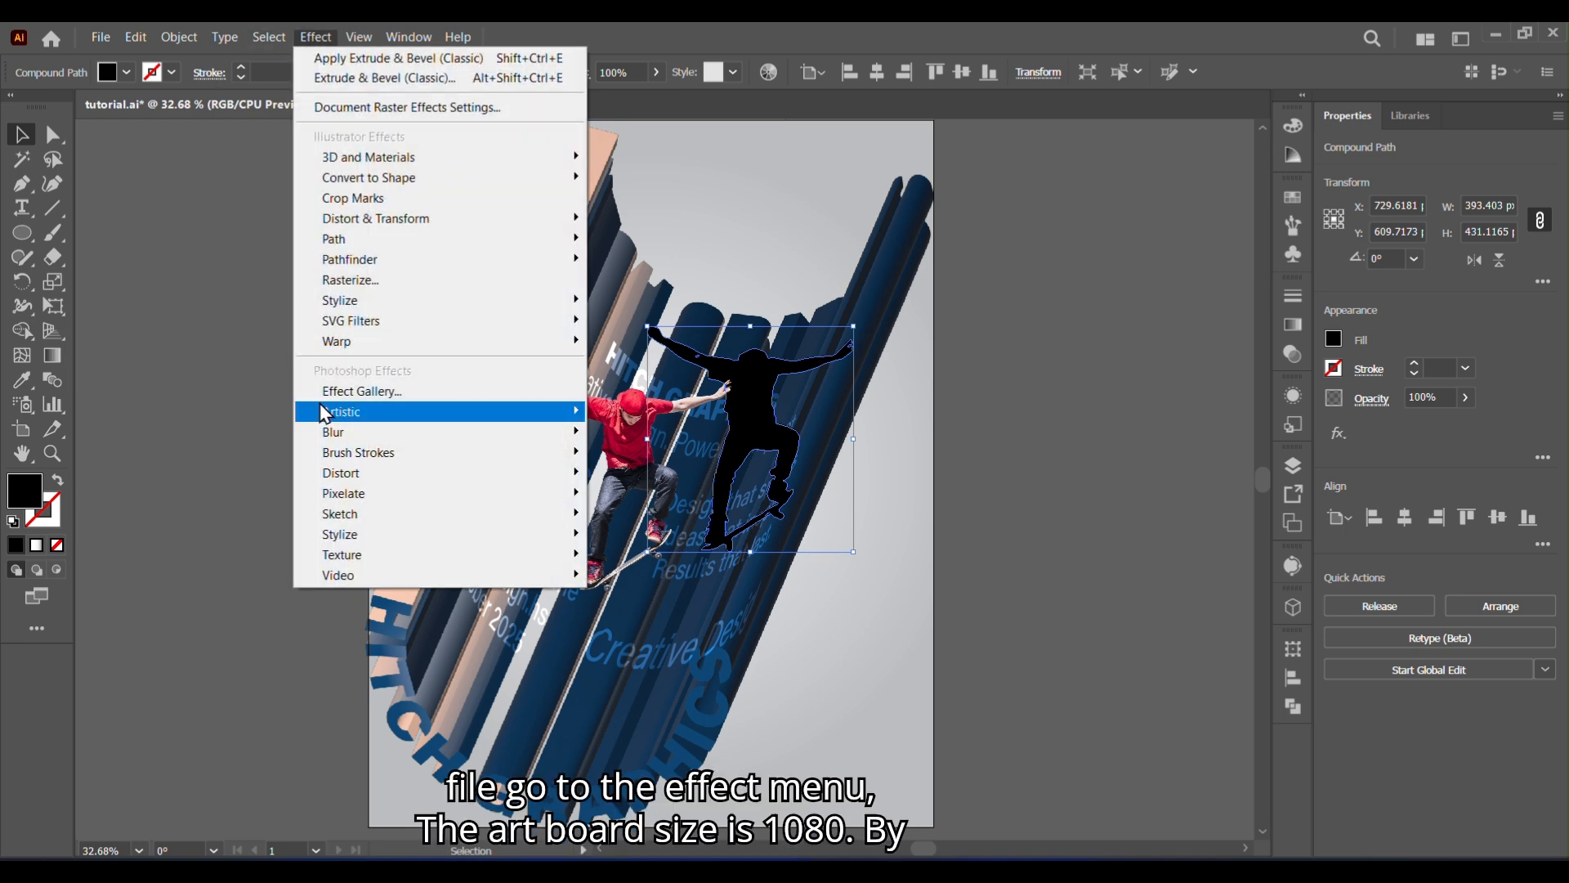
pyautogui.moveTo(352, 427)
pyautogui.click(634, 427)
pyautogui.click(1102, 294)
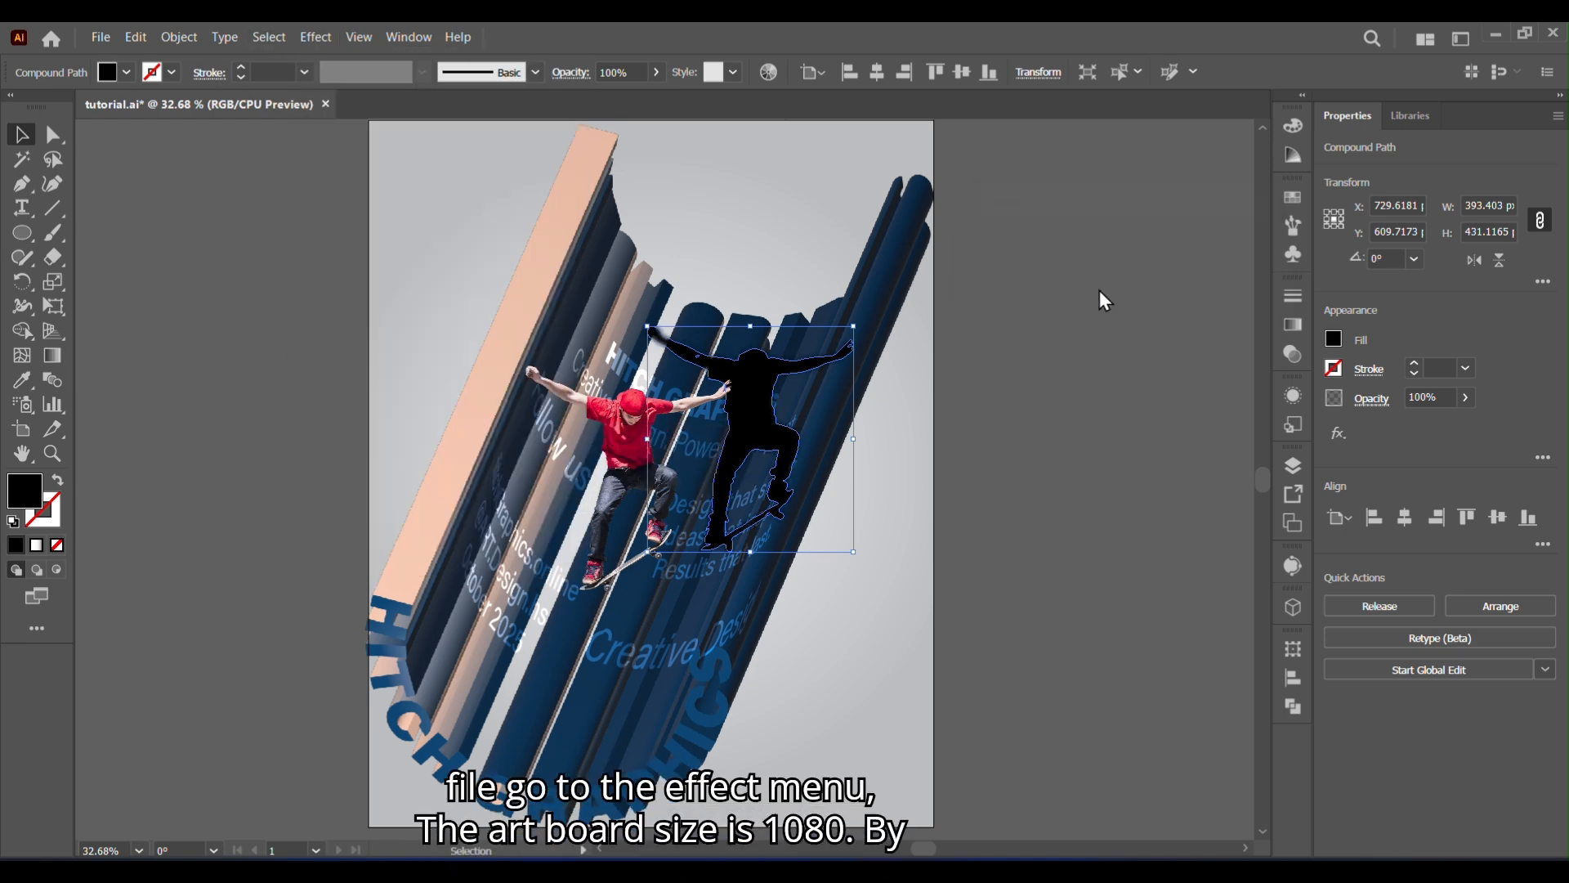
# - Fill the silhouette with a linear gradient and recolour its white start stop with a dark blue sampled from the extruded lettering
pyautogui.click(1292, 332)
pyautogui.click(1060, 323)
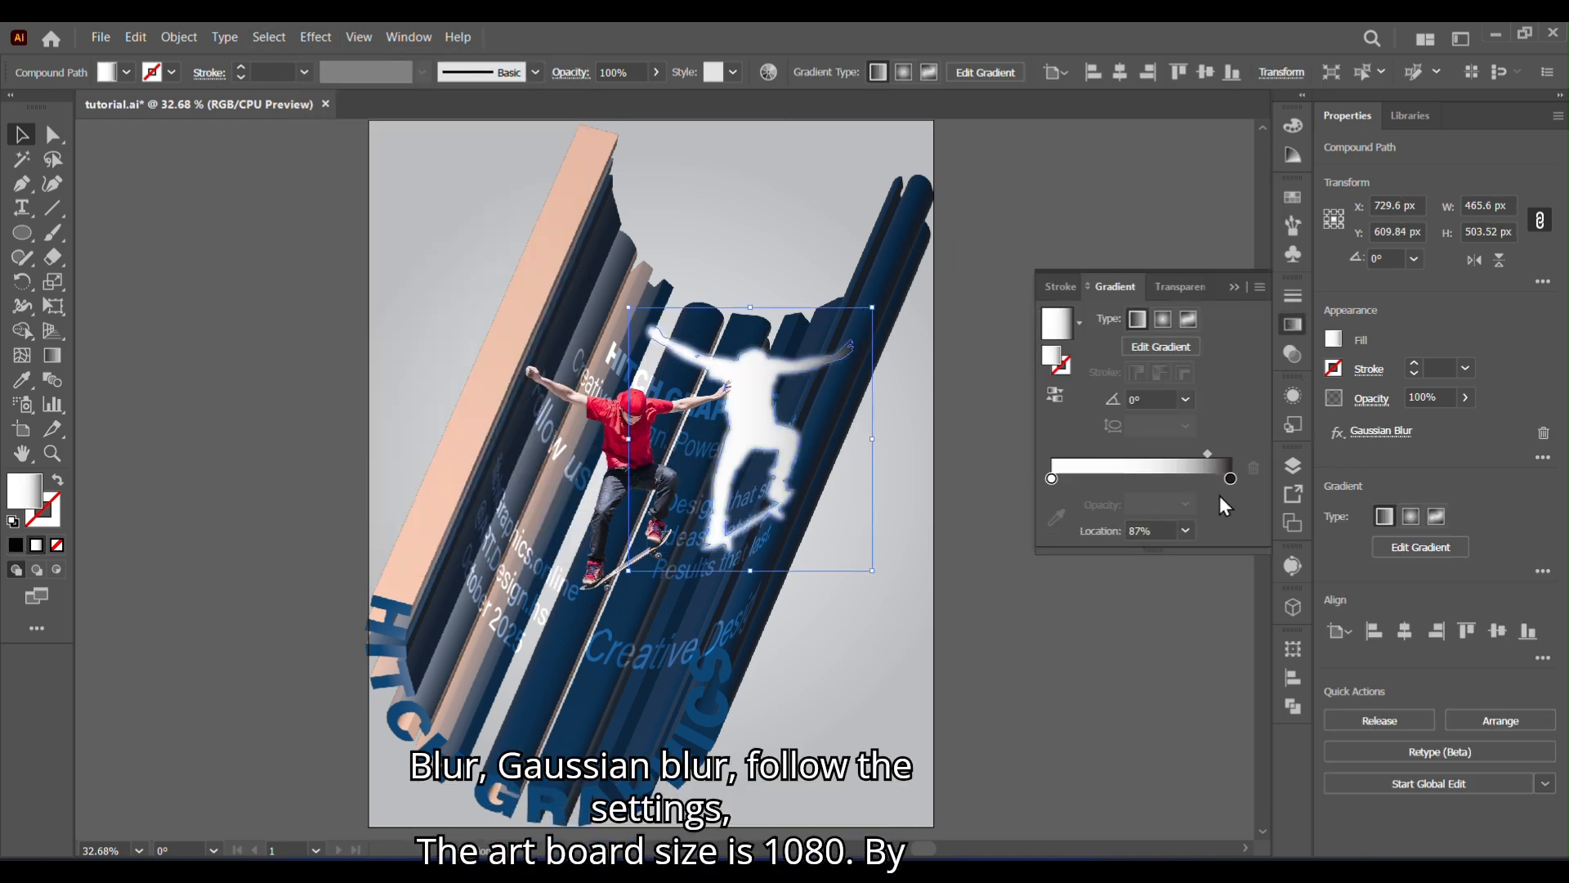
pyautogui.moveTo(1140, 453); pyautogui.dragTo(1074, 454)
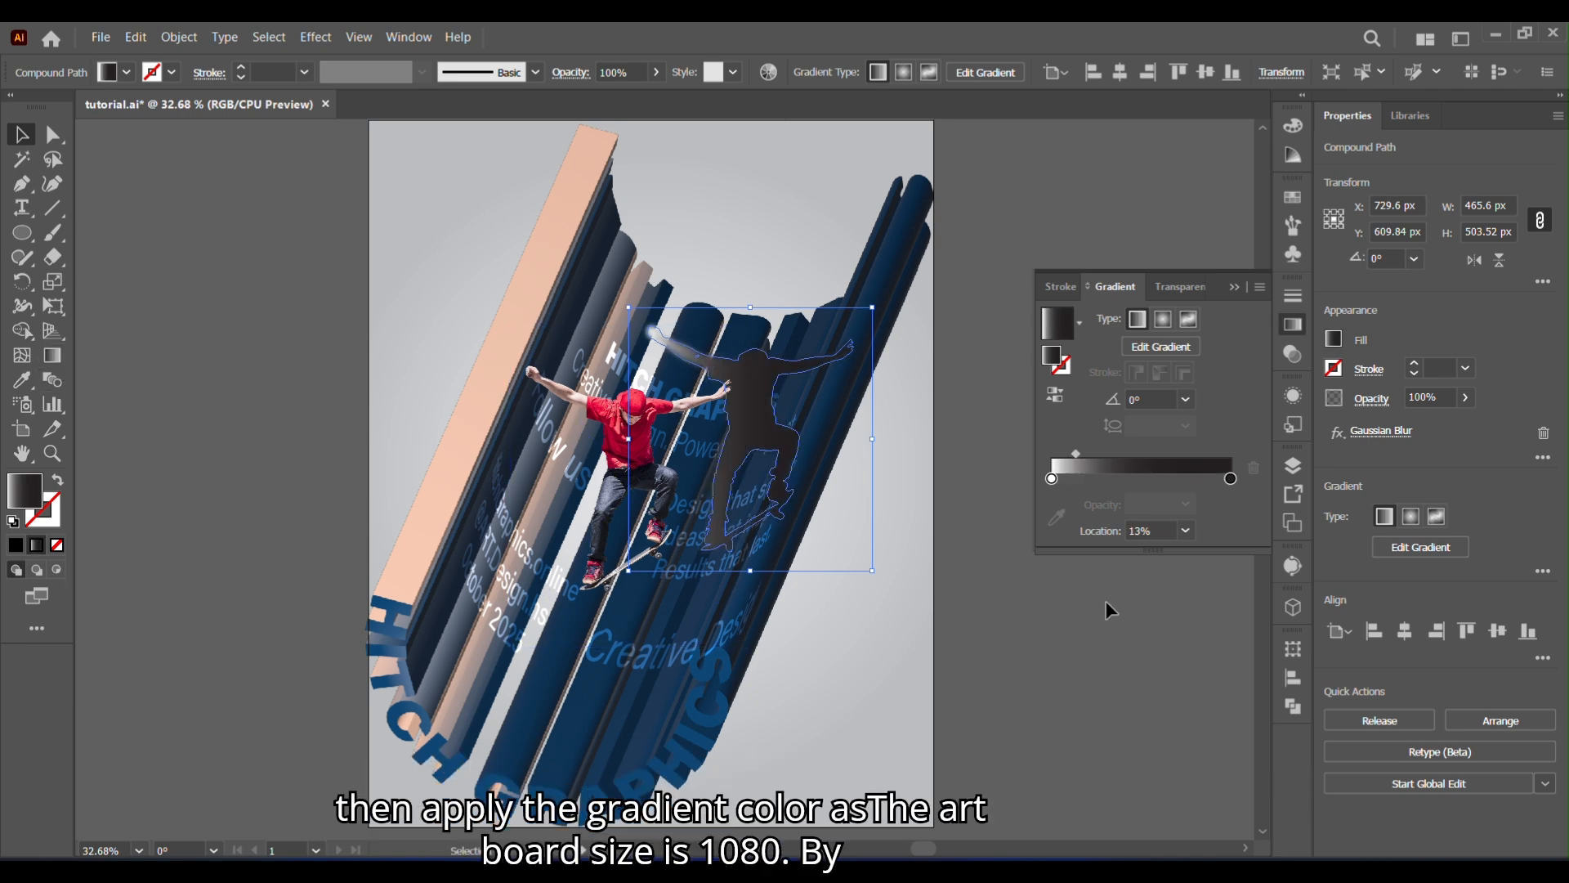
pyautogui.click(1054, 520)
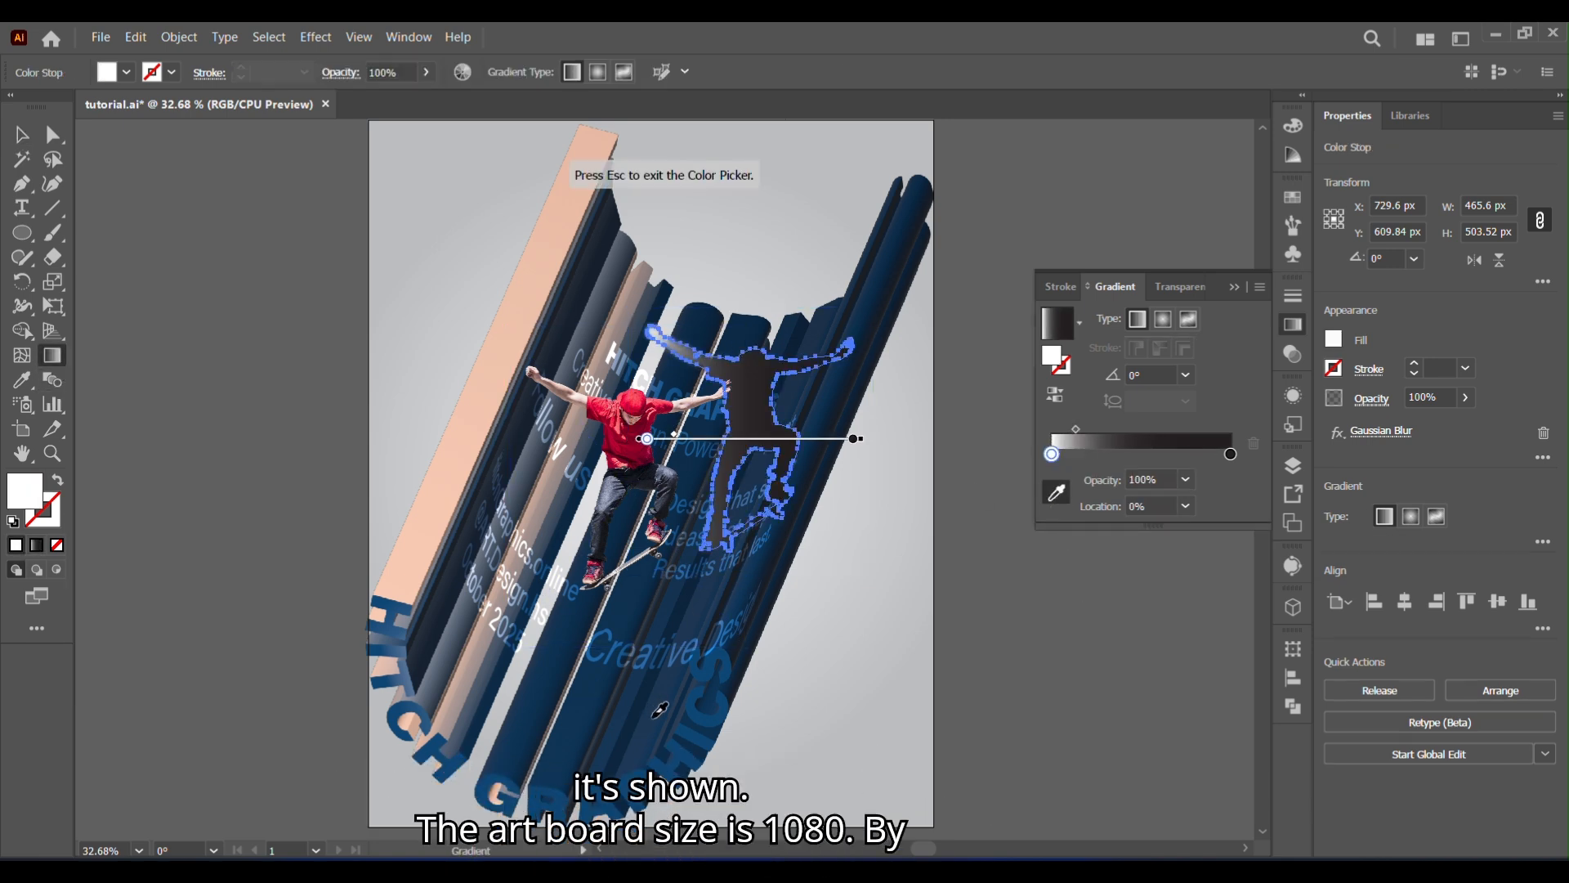
pyautogui.click(662, 708)
pyautogui.press('Escape')
# - Sample a dark blue from the lettering for the gradient's end stop, and run the gradient diagonally upward across the silhouette
pyautogui.moveTo(1074, 430); pyautogui.dragTo(1138, 431)
pyautogui.click(1231, 453)
pyautogui.click(1057, 492)
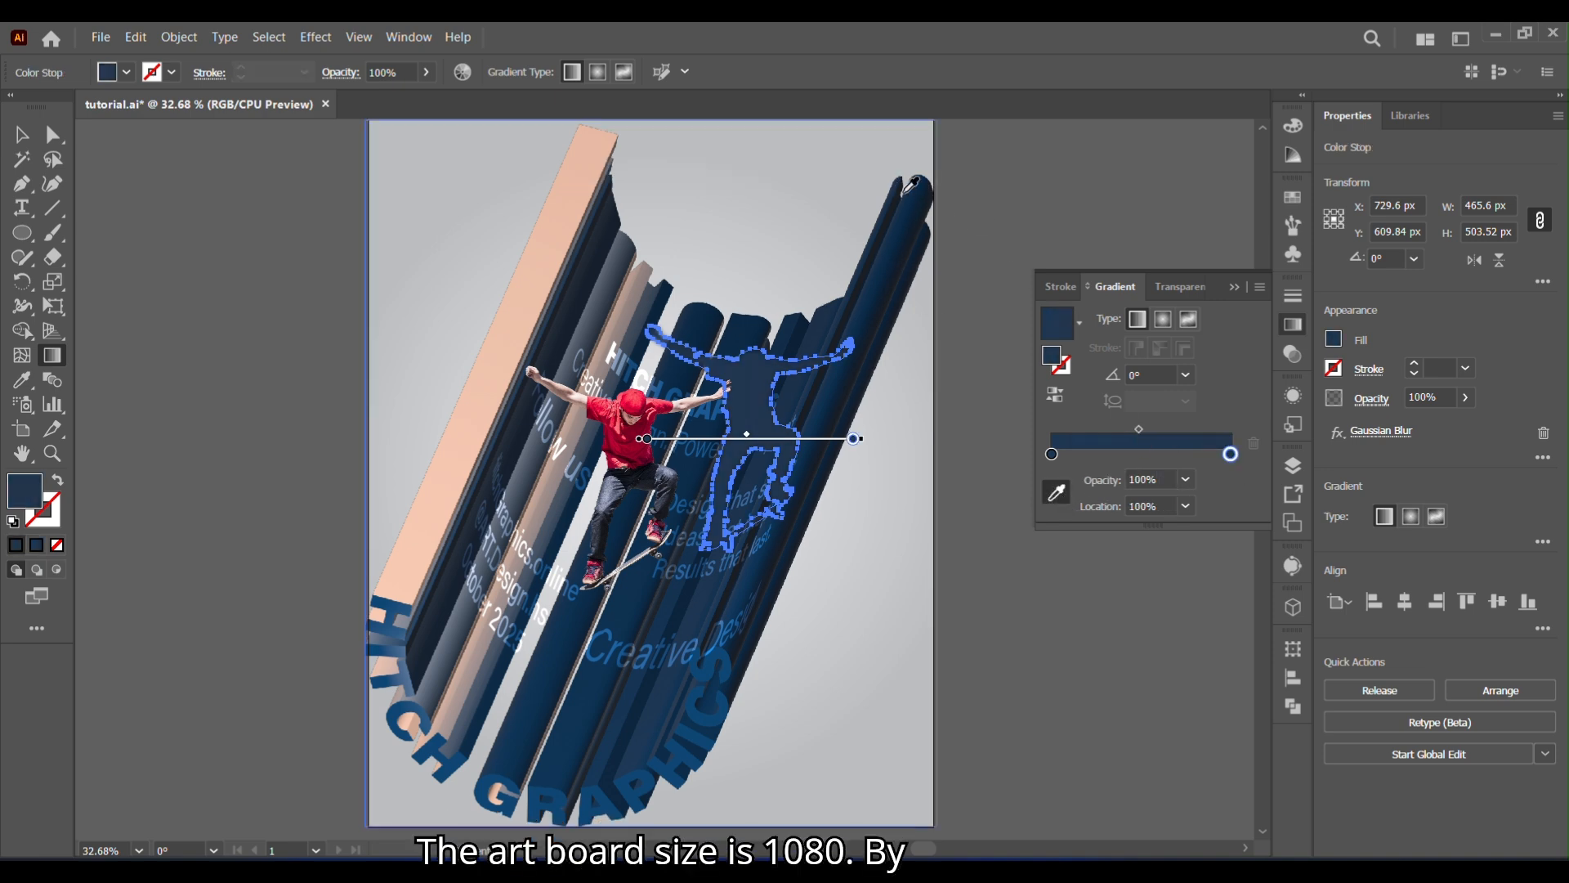
pyautogui.moveTo(1139, 431); pyautogui.dragTo(1133, 430)
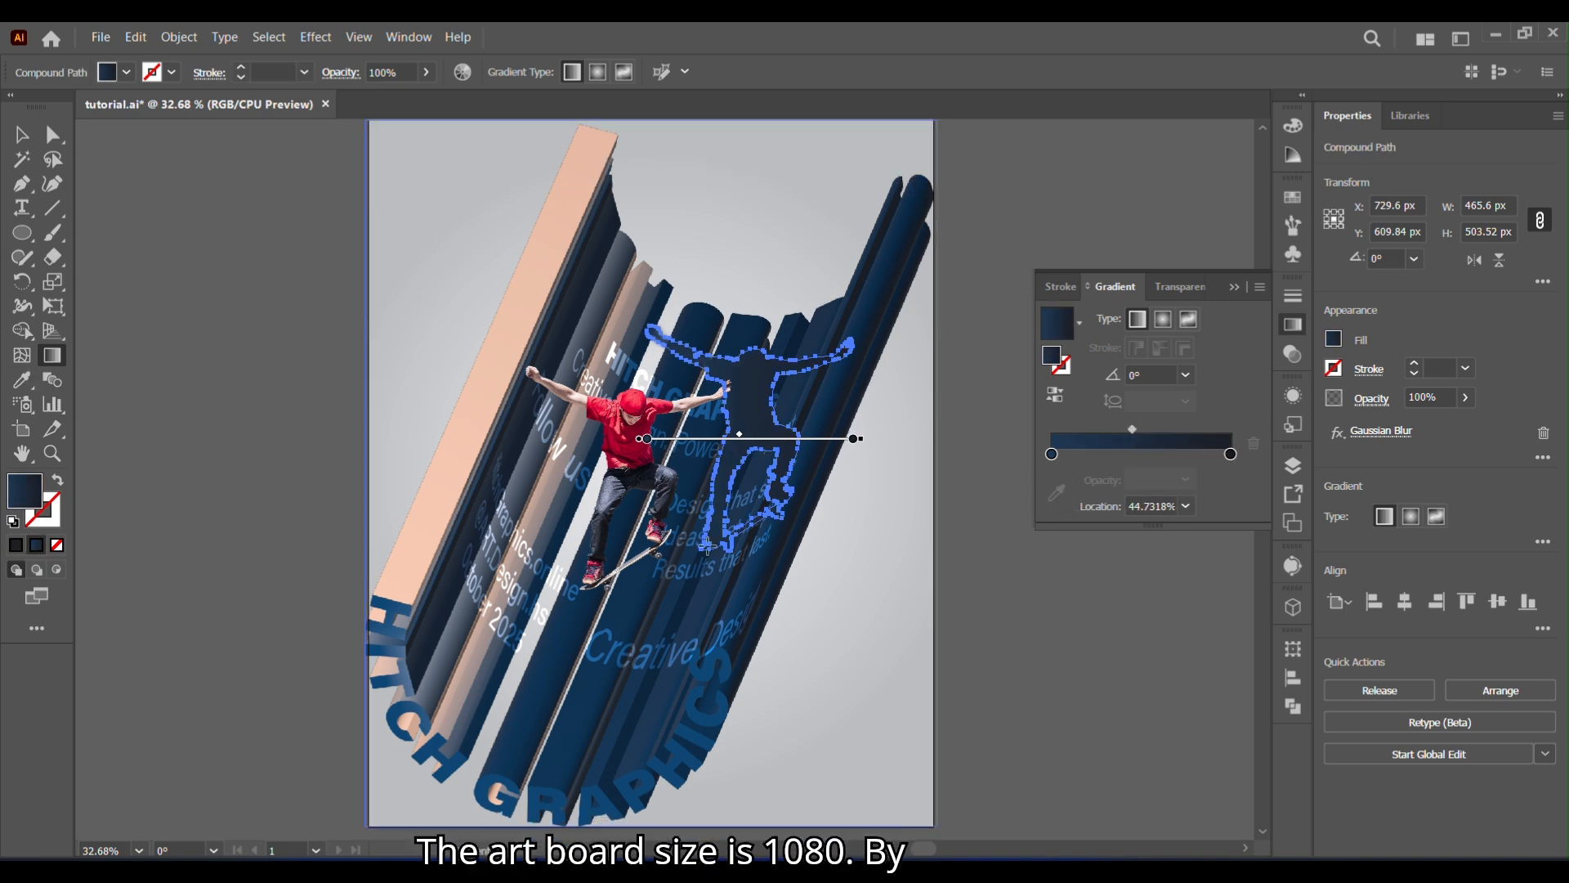
pyautogui.moveTo(668, 529); pyautogui.dragTo(752, 336)
# - Set the silhouette's blending mode to Multiply and its opacity to 51%
pyautogui.click(1293, 354)
pyautogui.click(1126, 317)
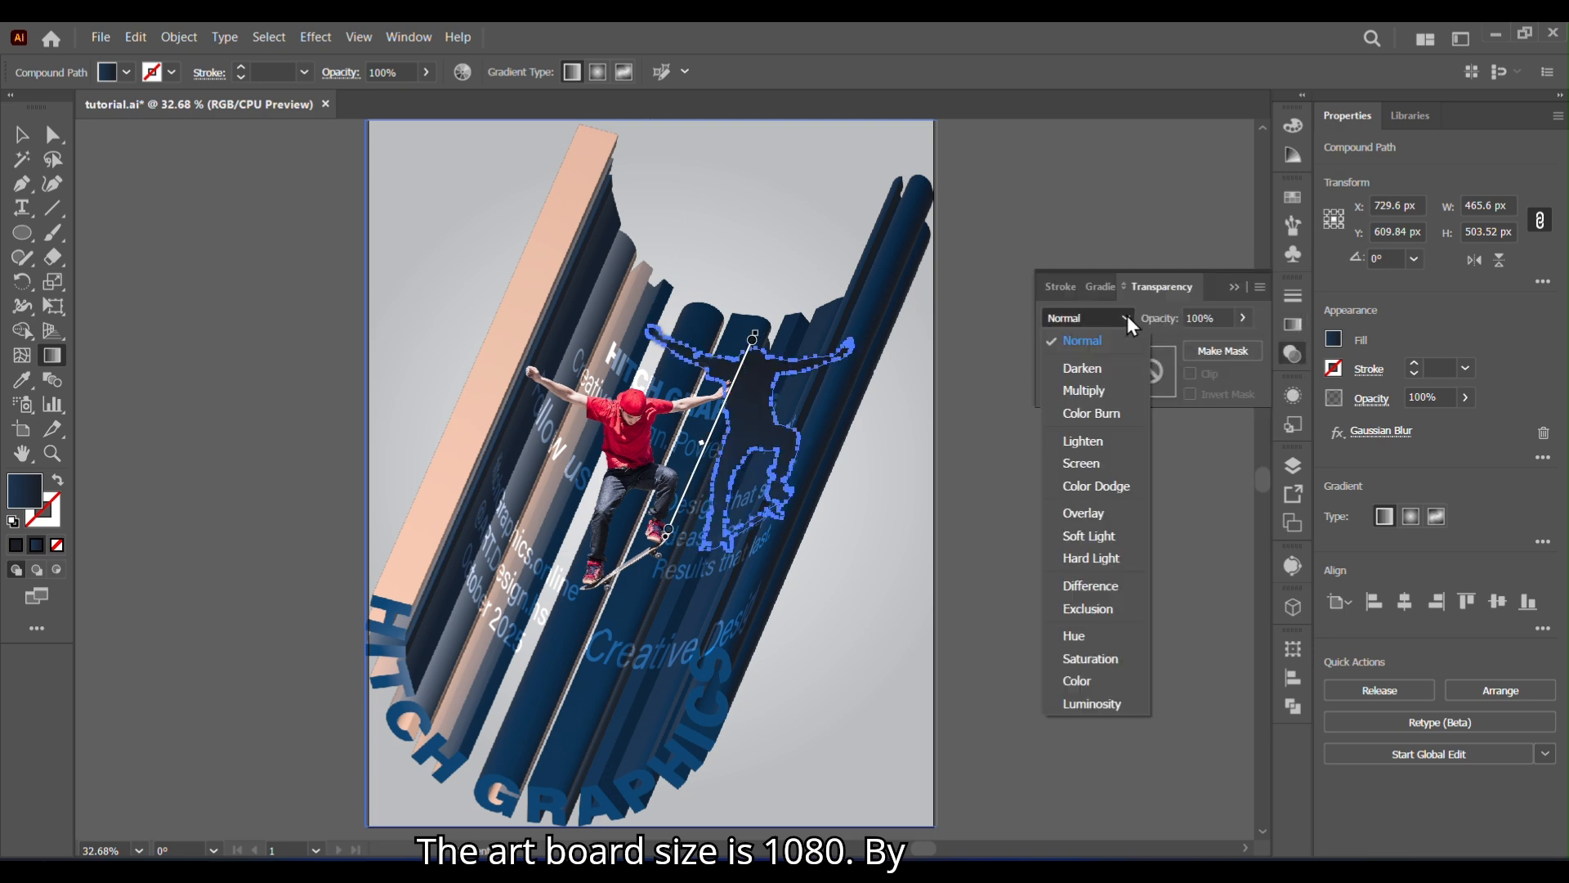
pyautogui.click(1083, 391)
pyautogui.click(1010, 406)
pyautogui.click(1292, 354)
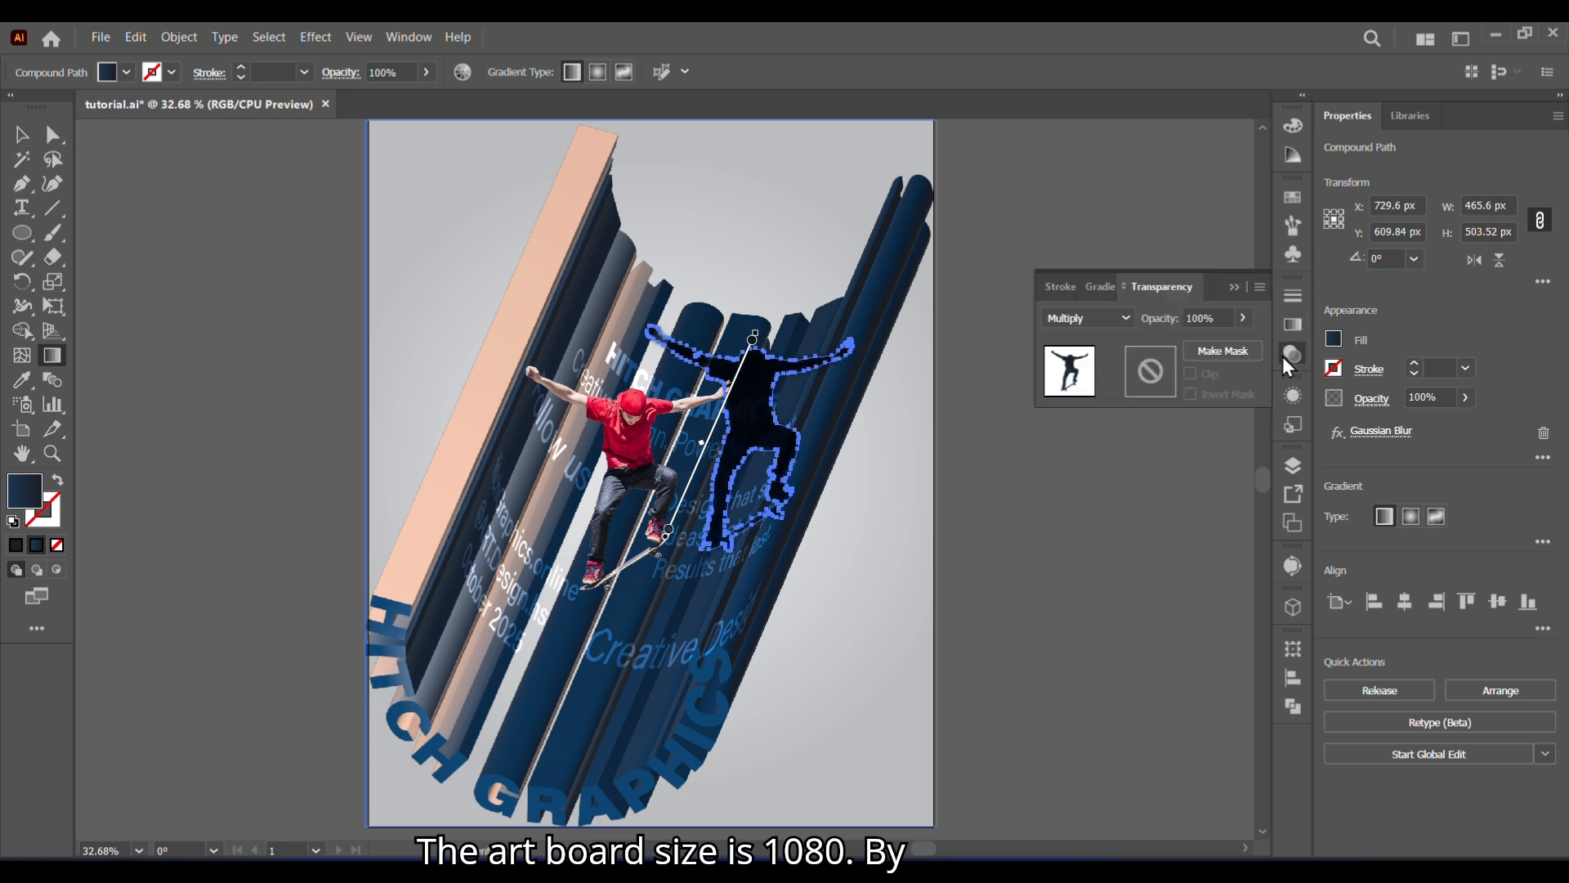
pyautogui.moveTo(1207, 342); pyautogui.dragTo(1202, 343)
pyautogui.click(1236, 286)
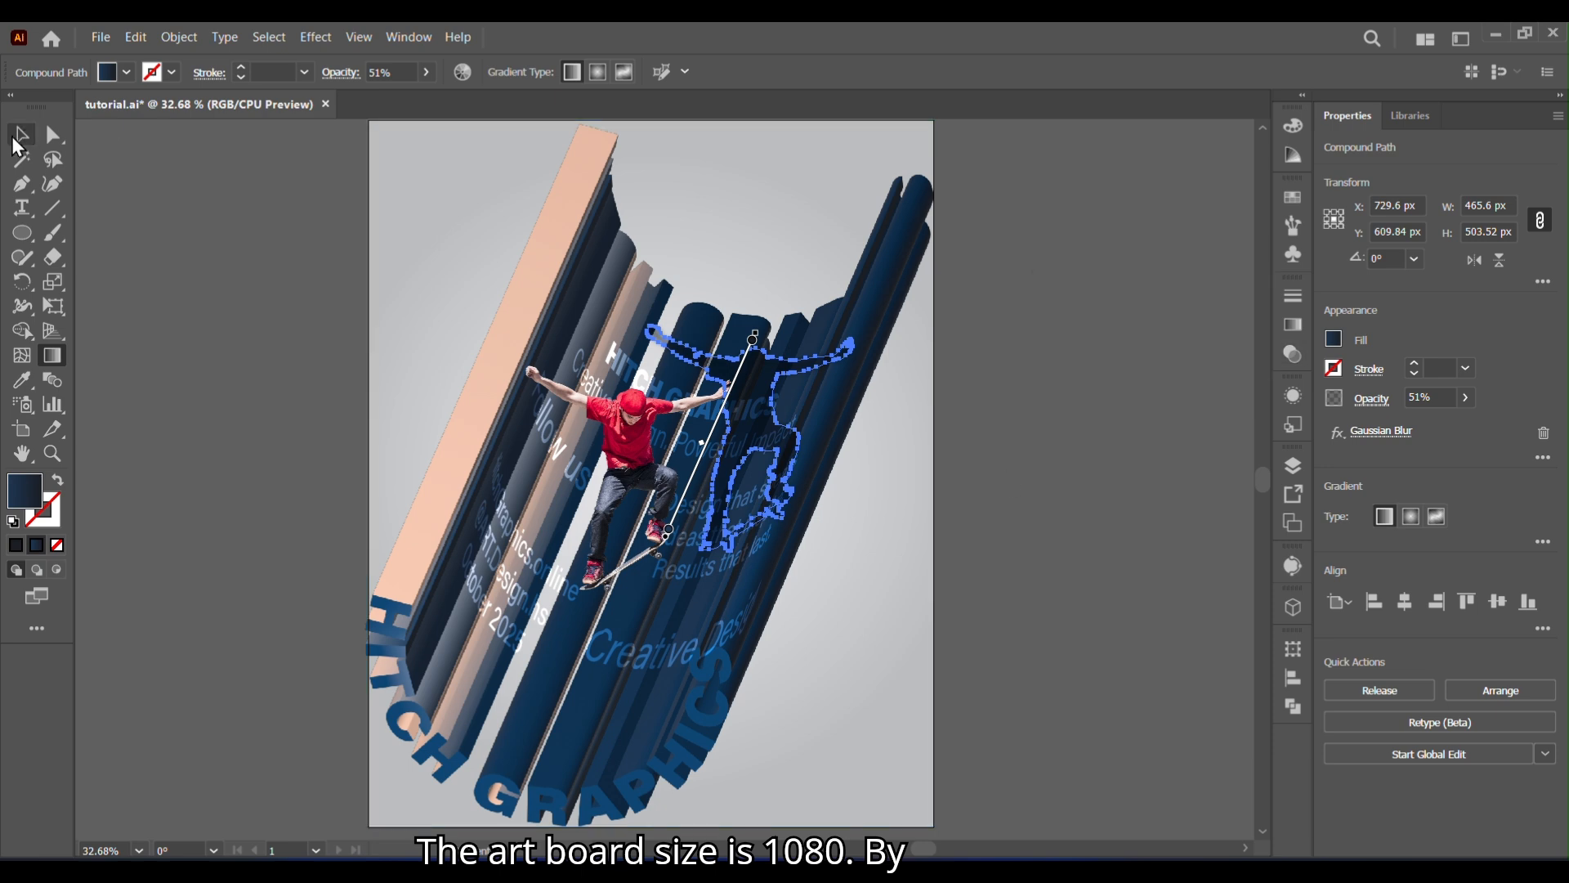
# - Shift the silhouette shadow farther right of the skateboarder and nudge the skateboarder photo slightly down
pyautogui.click(21, 136)
pyautogui.click(1013, 501)
pyautogui.click(764, 430)
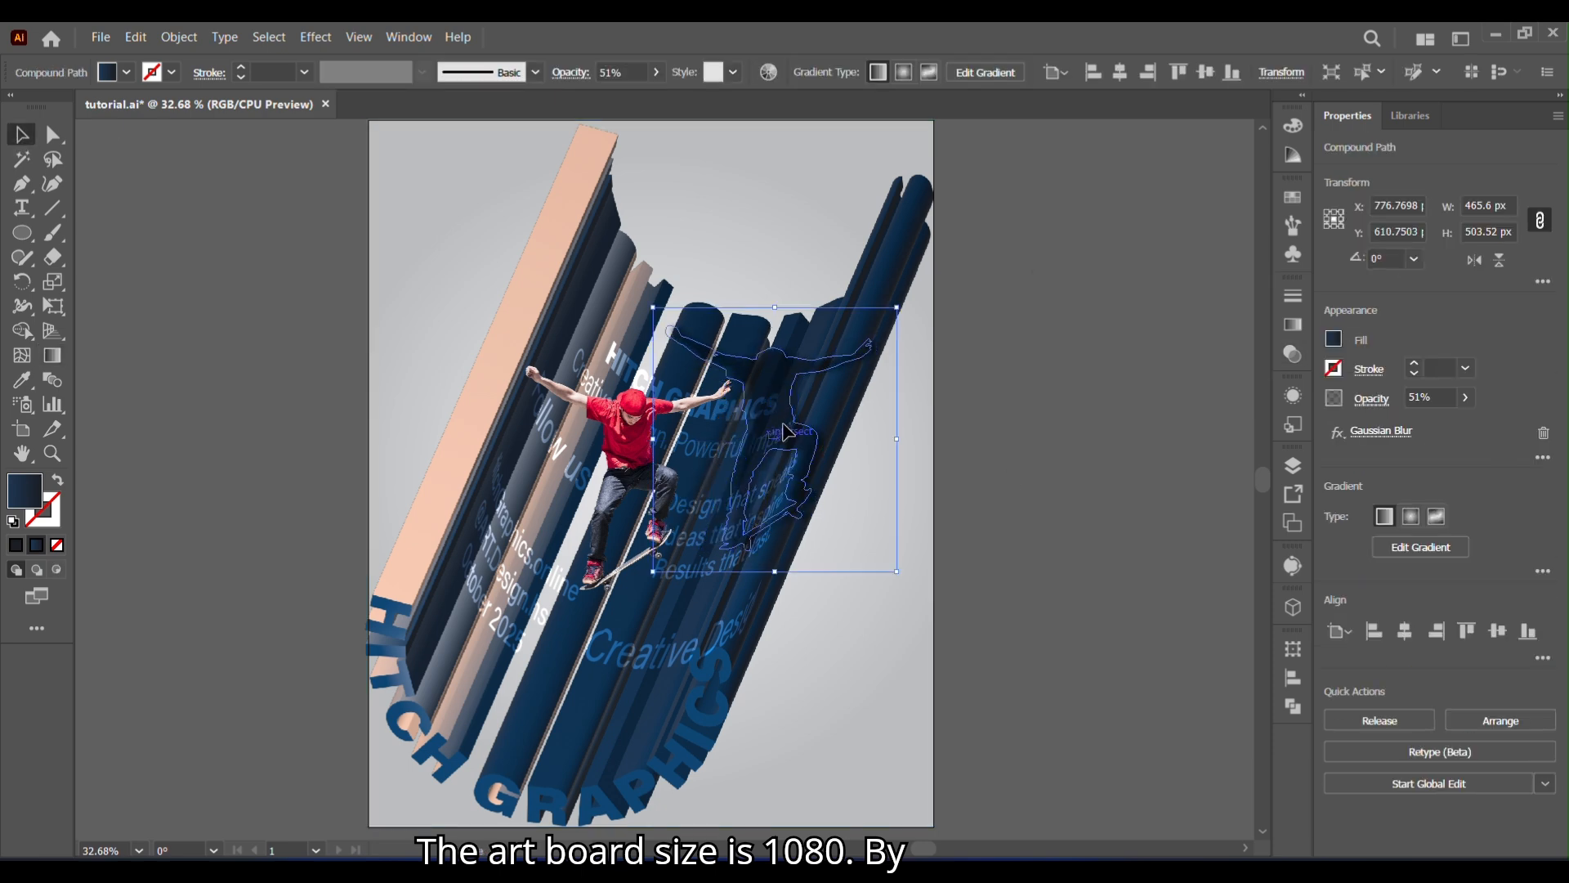
pyautogui.click(1143, 538)
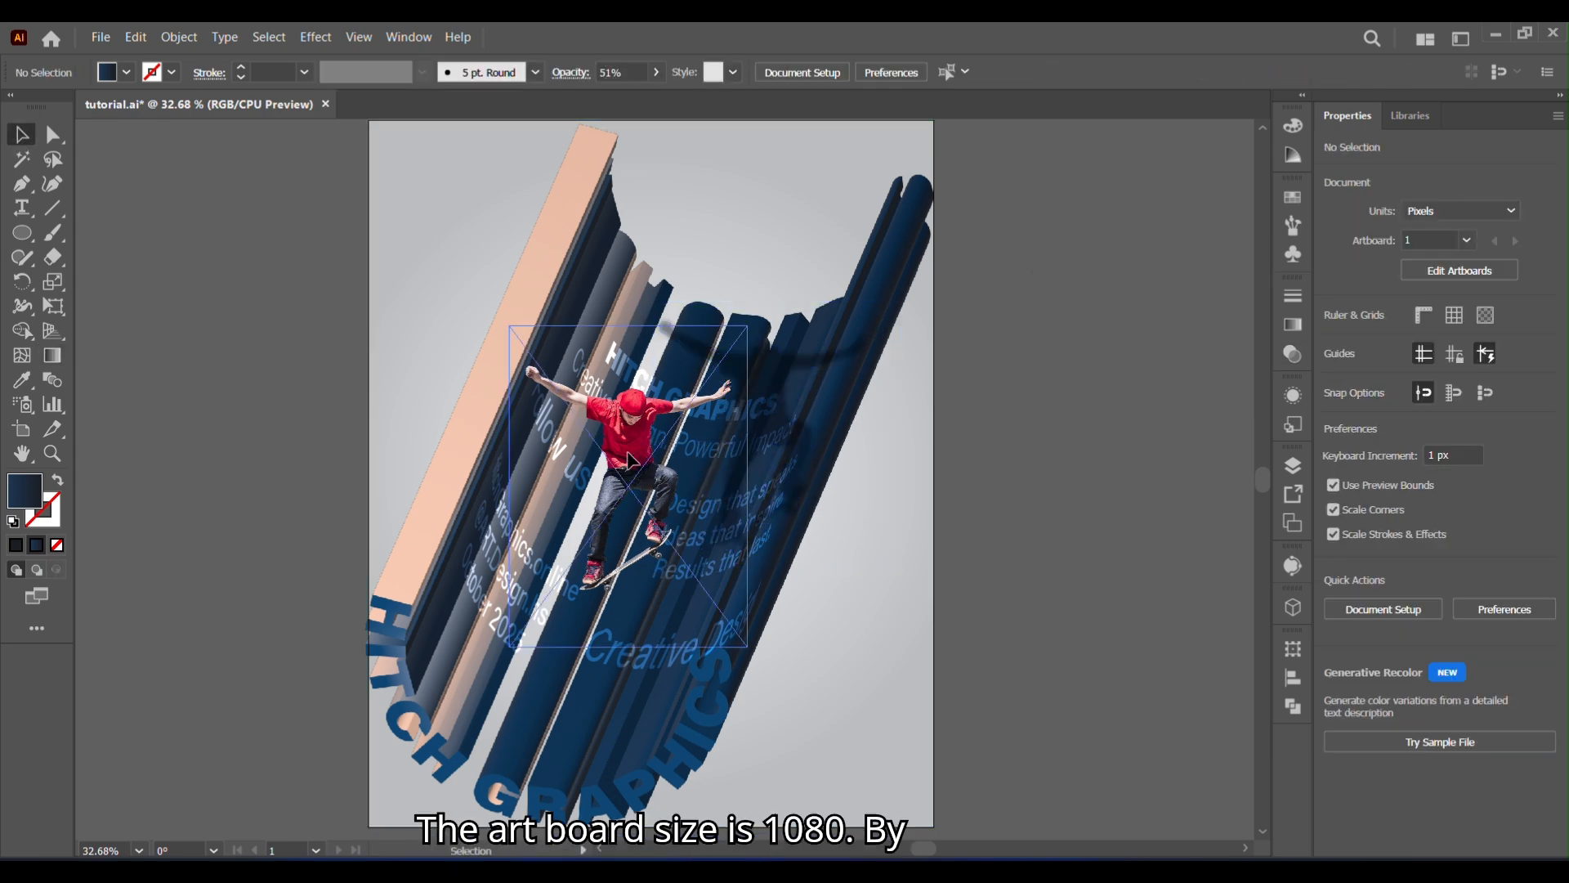
pyautogui.moveTo(630, 460); pyautogui.dragTo(632, 474)
pyautogui.click(1057, 462)
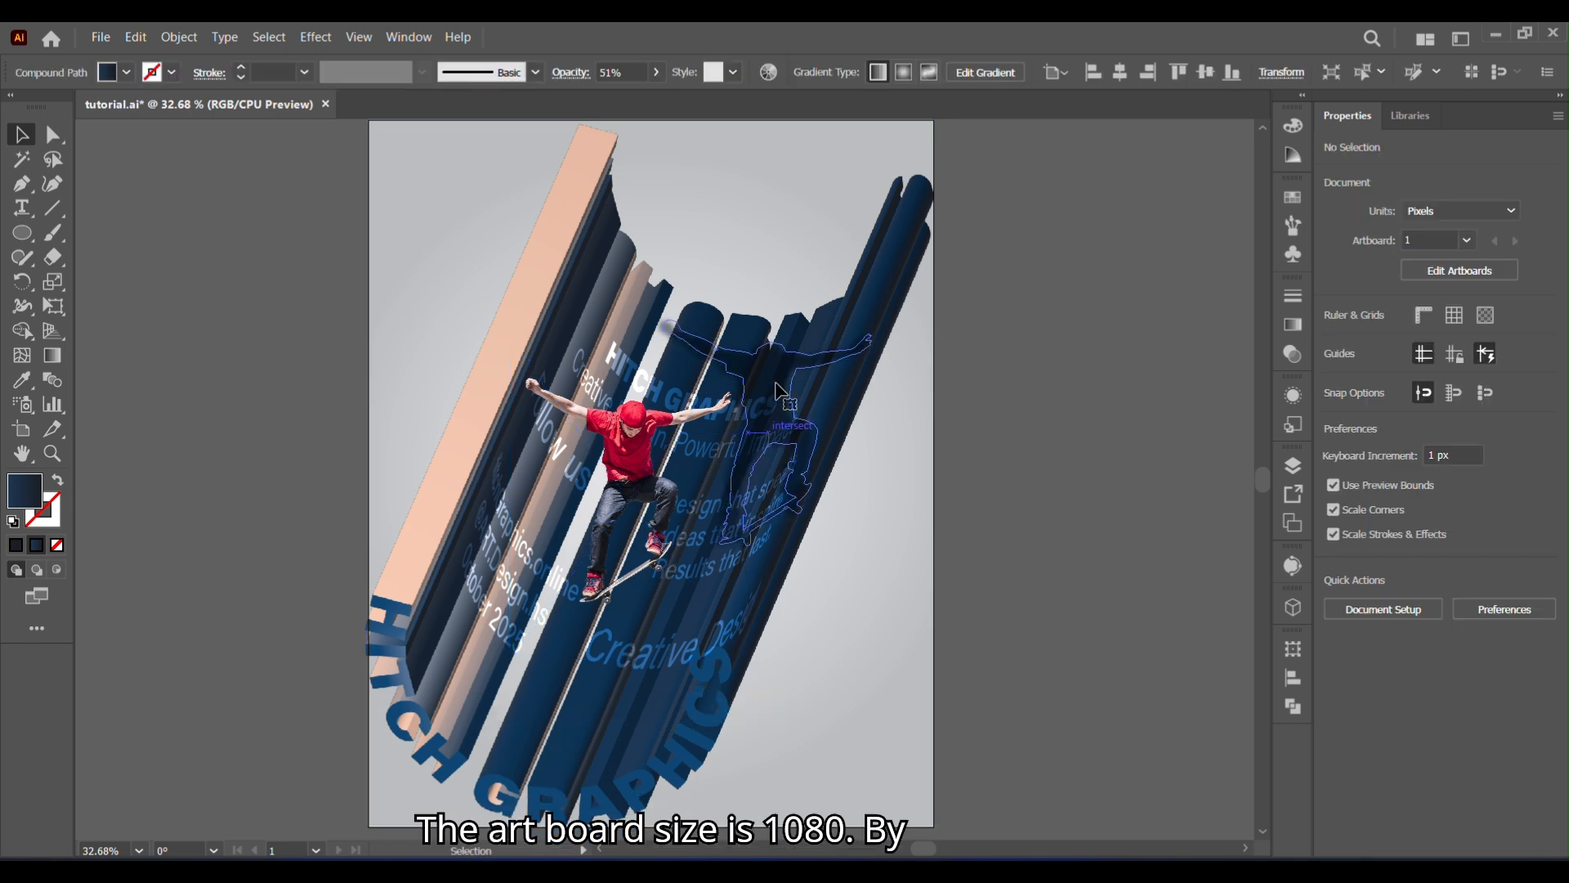
# - Set the silhouette shadow's opacity to 62%
pyautogui.click(764, 429)
pyautogui.click(1293, 354)
pyautogui.click(1143, 413)
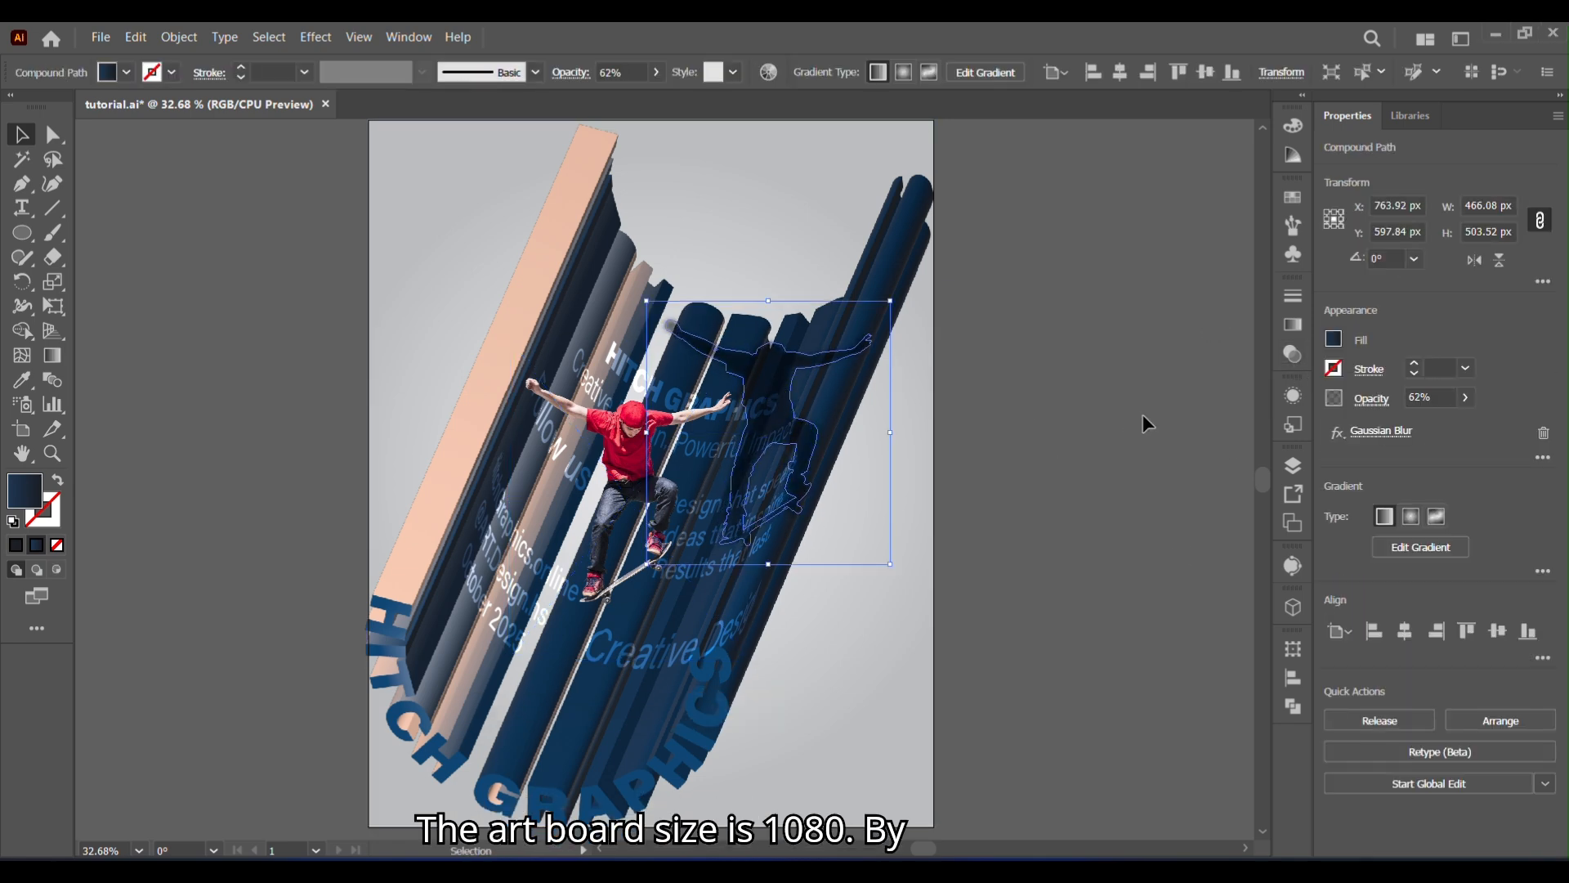
# - Move the white text symbol closer to the poster and break its symbol link
pyautogui.press('space')
pyautogui.moveTo(1068, 440); pyautogui.dragTo(516, 405)
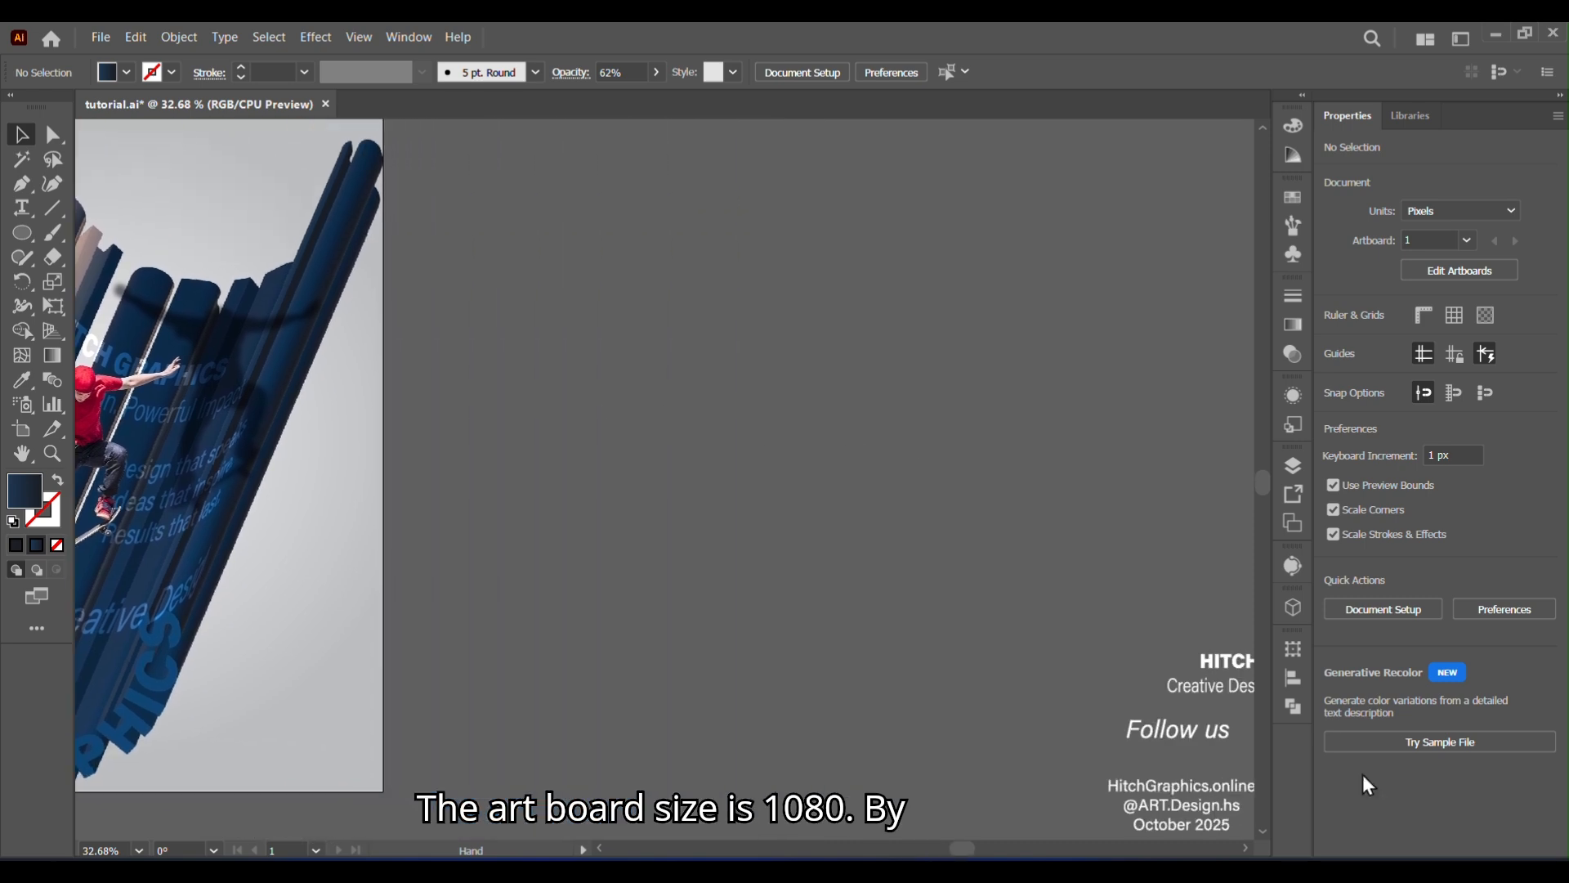
pyautogui.moveTo(1207, 728); pyautogui.dragTo(774, 339)
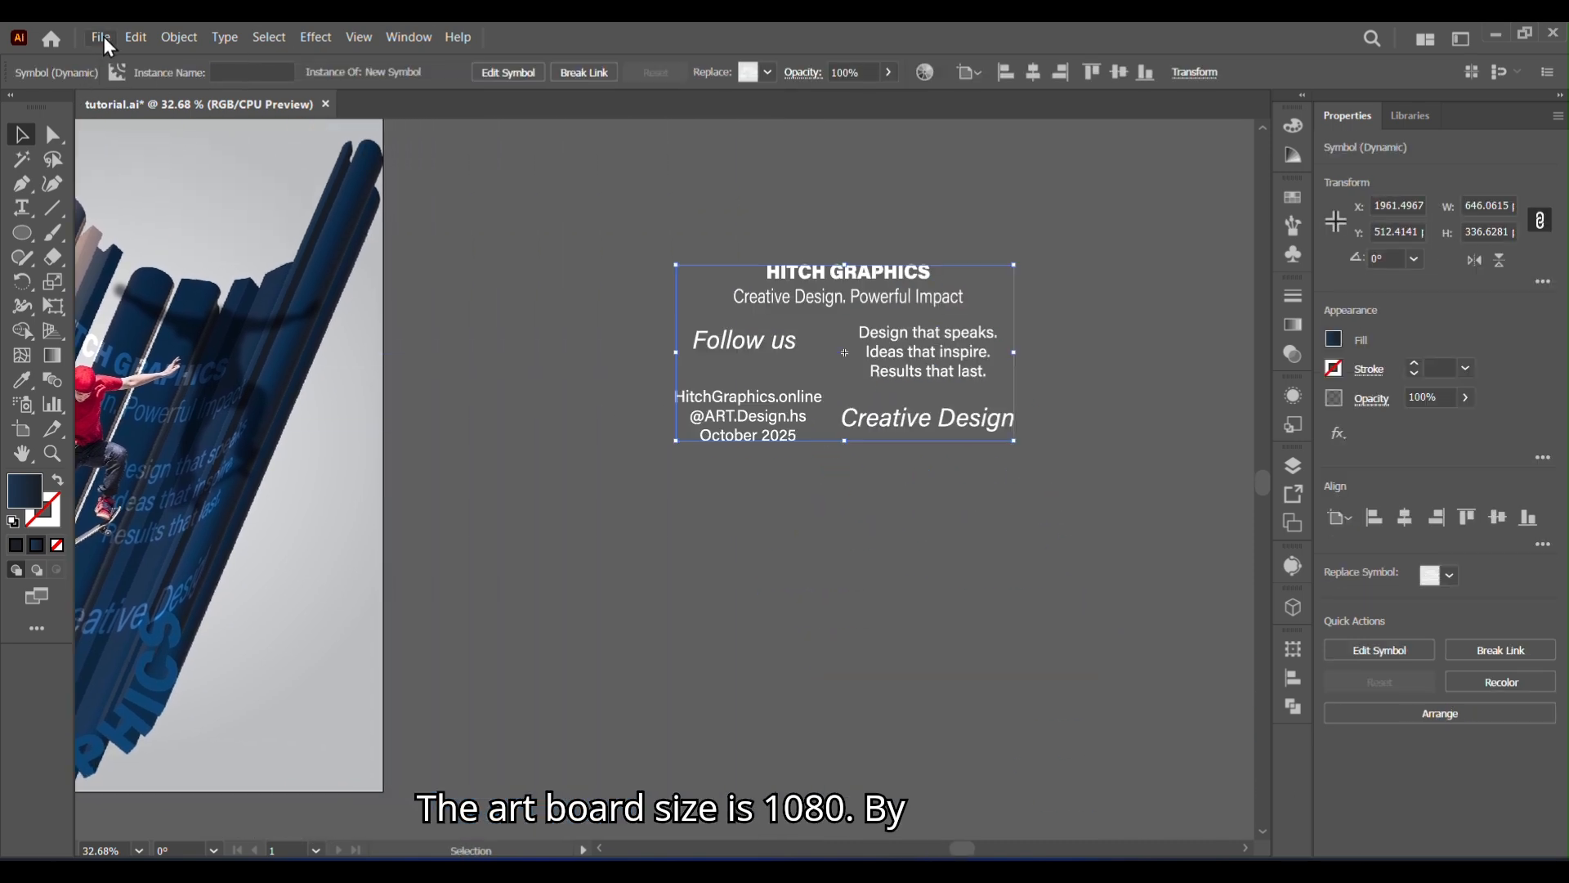
pyautogui.click(584, 72)
pyautogui.click(1018, 580)
# - Place the black curved HITCH GRAPHICS text, scaled down, in front of the background in the poster's open upper area
pyautogui.press('space')
pyautogui.moveTo(354, 546); pyautogui.dragTo(1060, 510)
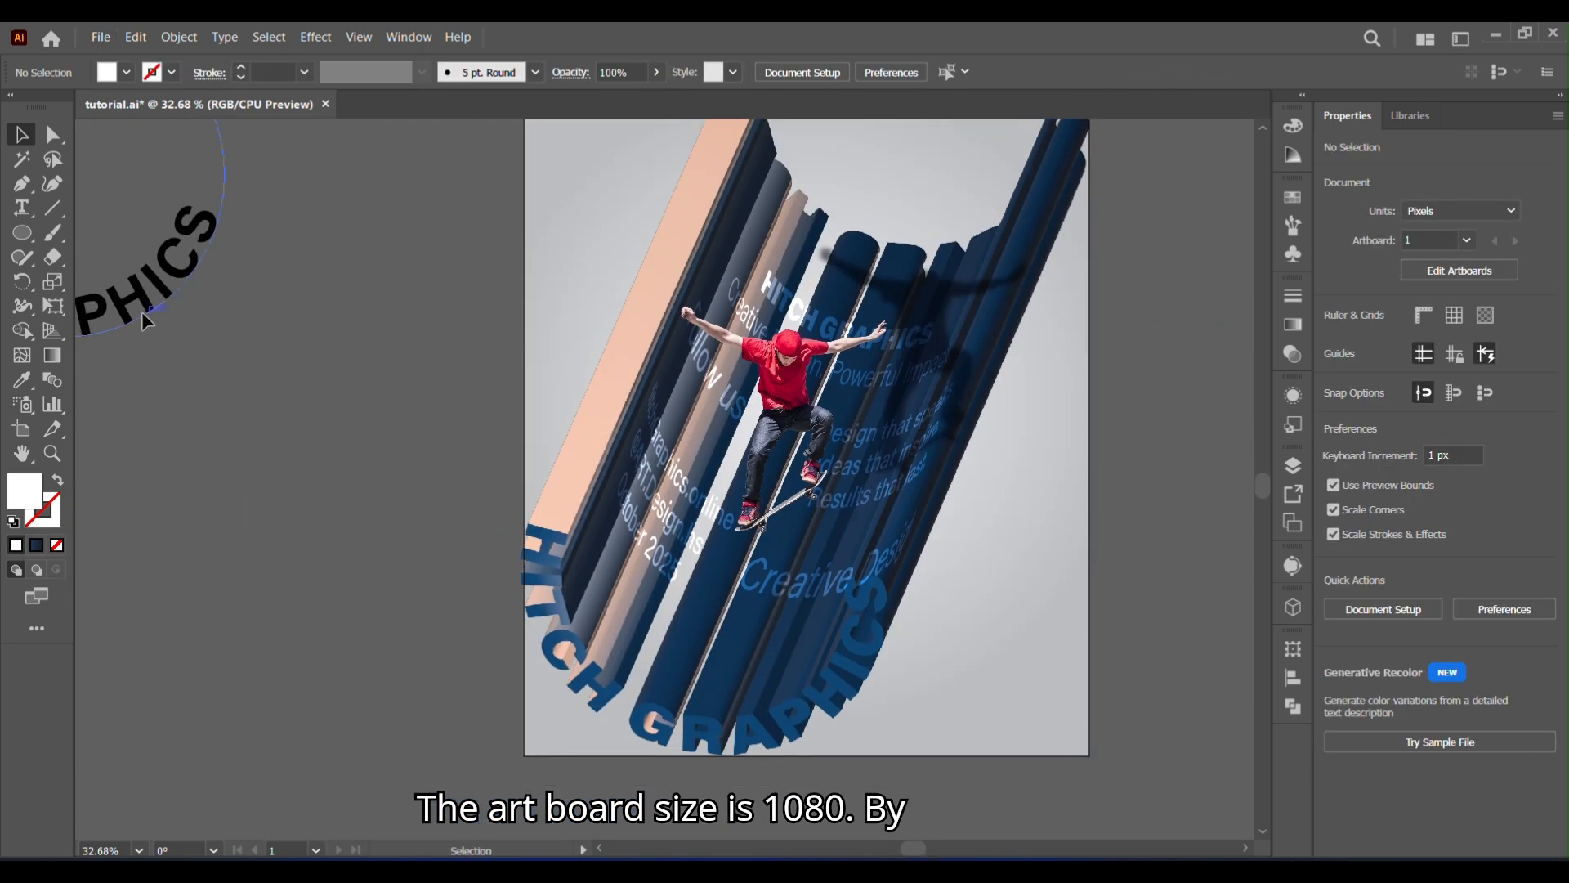
pyautogui.click(142, 308)
pyautogui.click(248, 439)
pyautogui.click(161, 289)
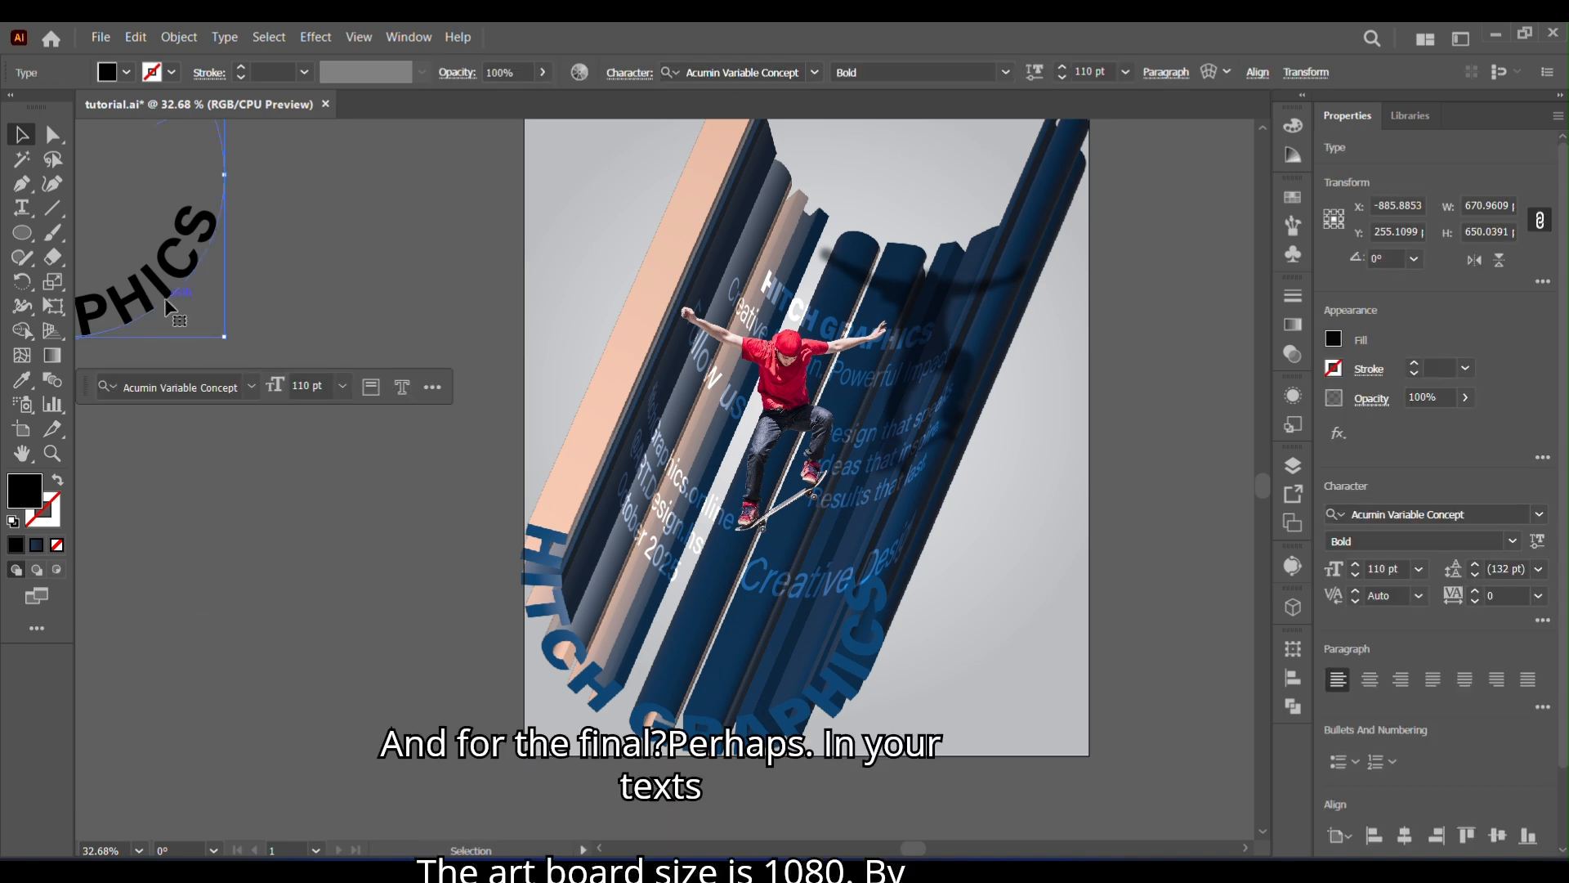
pyautogui.moveTo(164, 303); pyautogui.dragTo(360, 655)
pyautogui.rightClick(393, 691)
pyautogui.click(470, 380)
pyautogui.press('space')
pyautogui.moveTo(393, 396); pyautogui.dragTo(274, 578)
pyautogui.moveTo(210, 793); pyautogui.dragTo(840, 394)
pyautogui.click(1103, 576)
# - Ungroup the white text block beside the poster so its lines can be selected separately
pyautogui.press('space')
pyautogui.moveTo(836, 602); pyautogui.dragTo(440, 541)
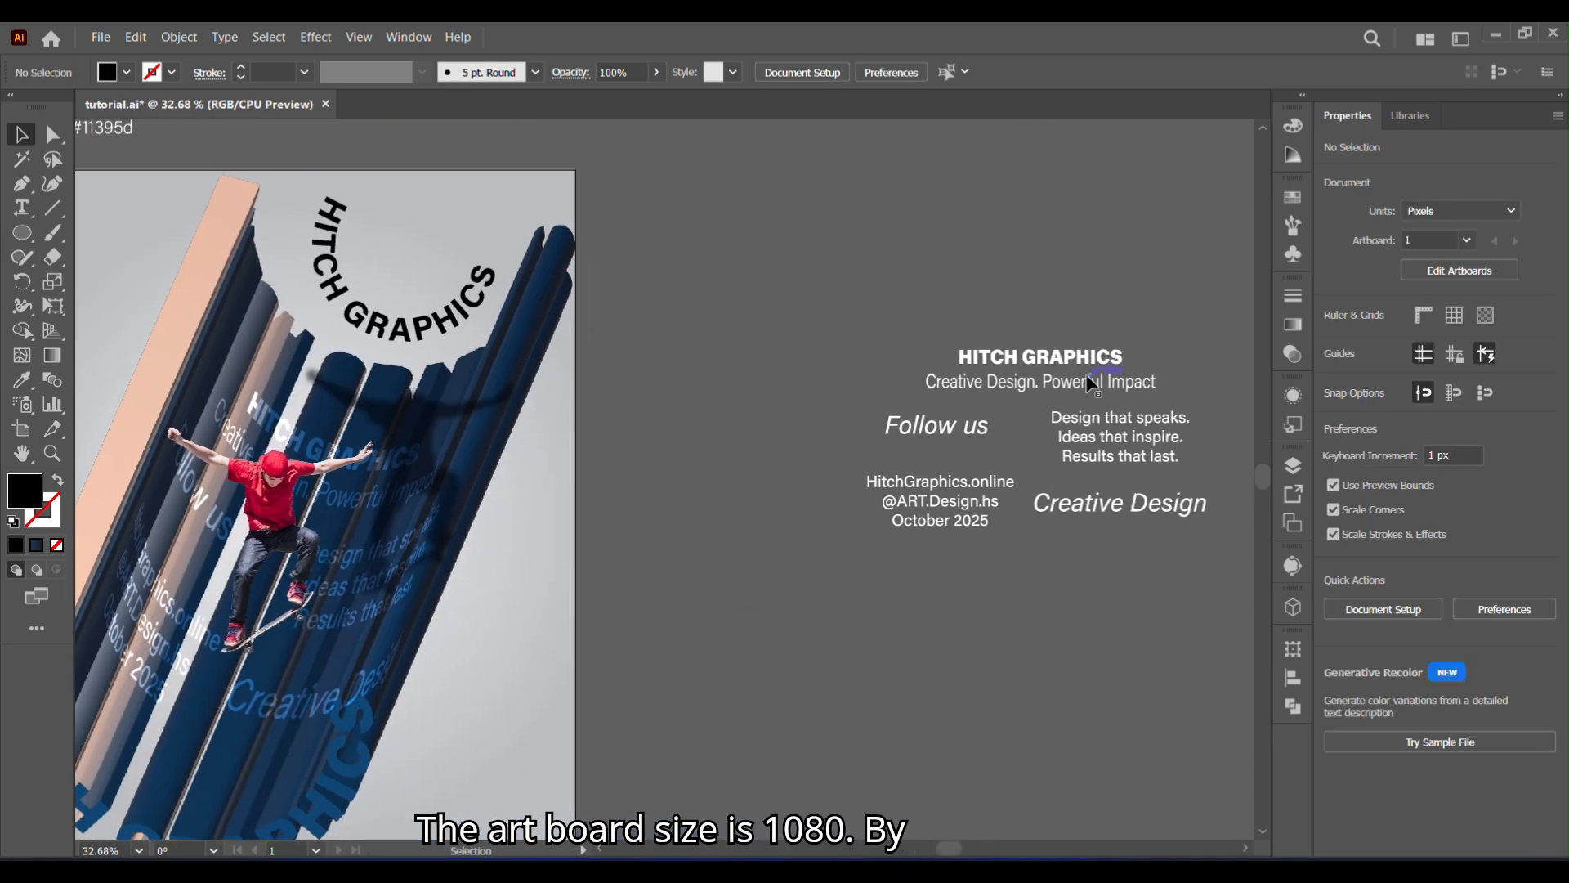
pyautogui.click(1085, 383)
pyautogui.rightClick(1086, 384)
pyautogui.click(1066, 693)
pyautogui.click(1066, 693)
pyautogui.rightClick(1013, 386)
pyautogui.click(970, 651)
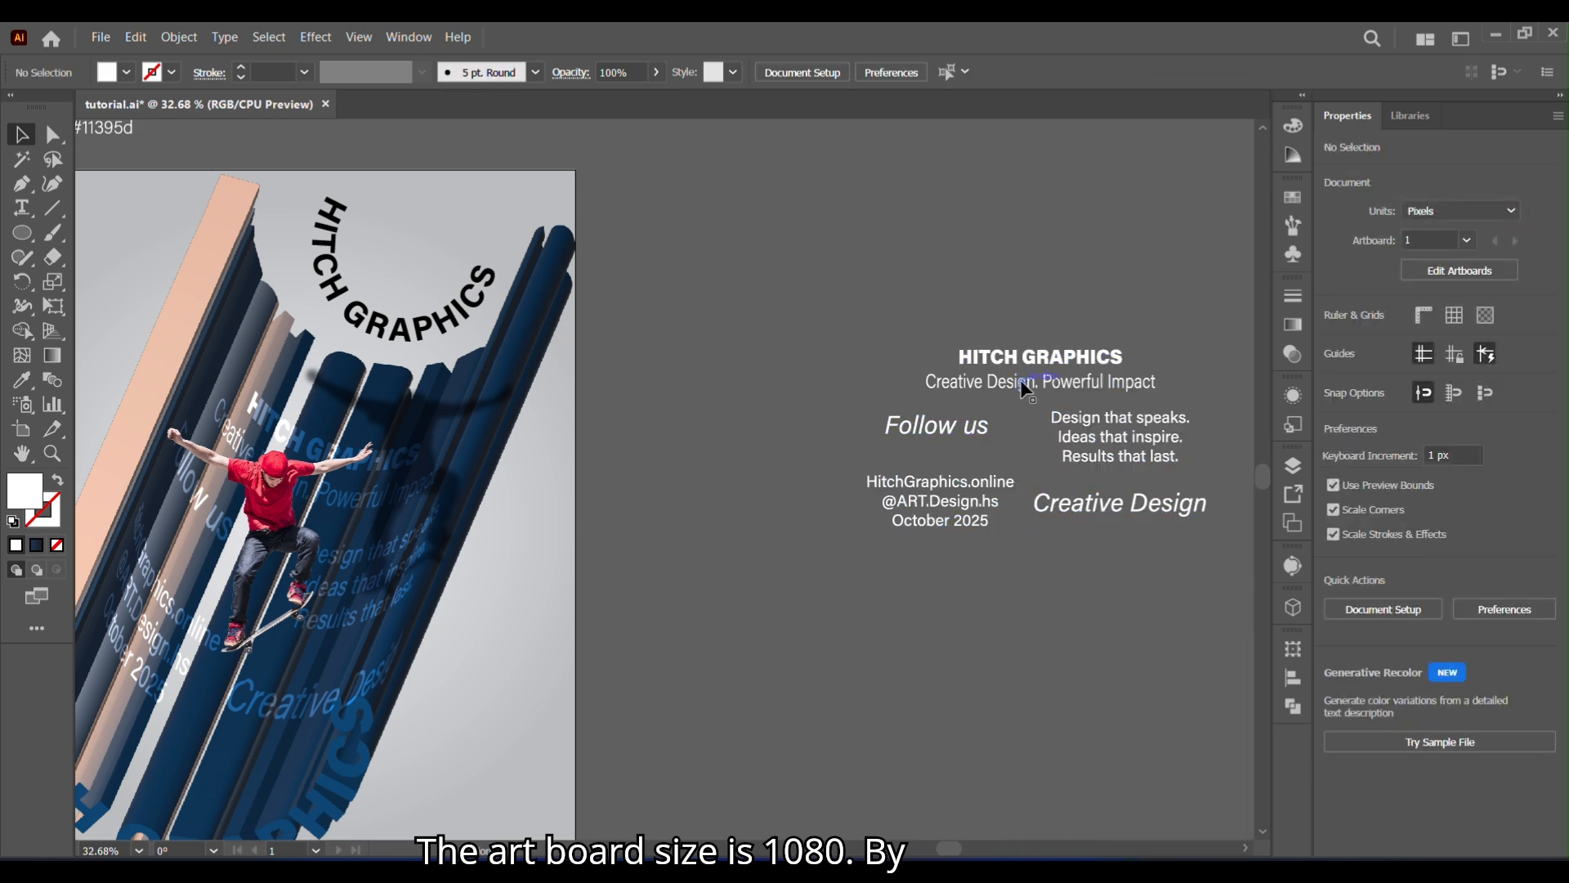
# - Duplicate the "Creative Design. Powerful Impact" line and apply a horizontal Arc warp that bends the copy strongly downward
pyautogui.click(1020, 382)
pyautogui.moveTo(1020, 385); pyautogui.dragTo(752, 264)
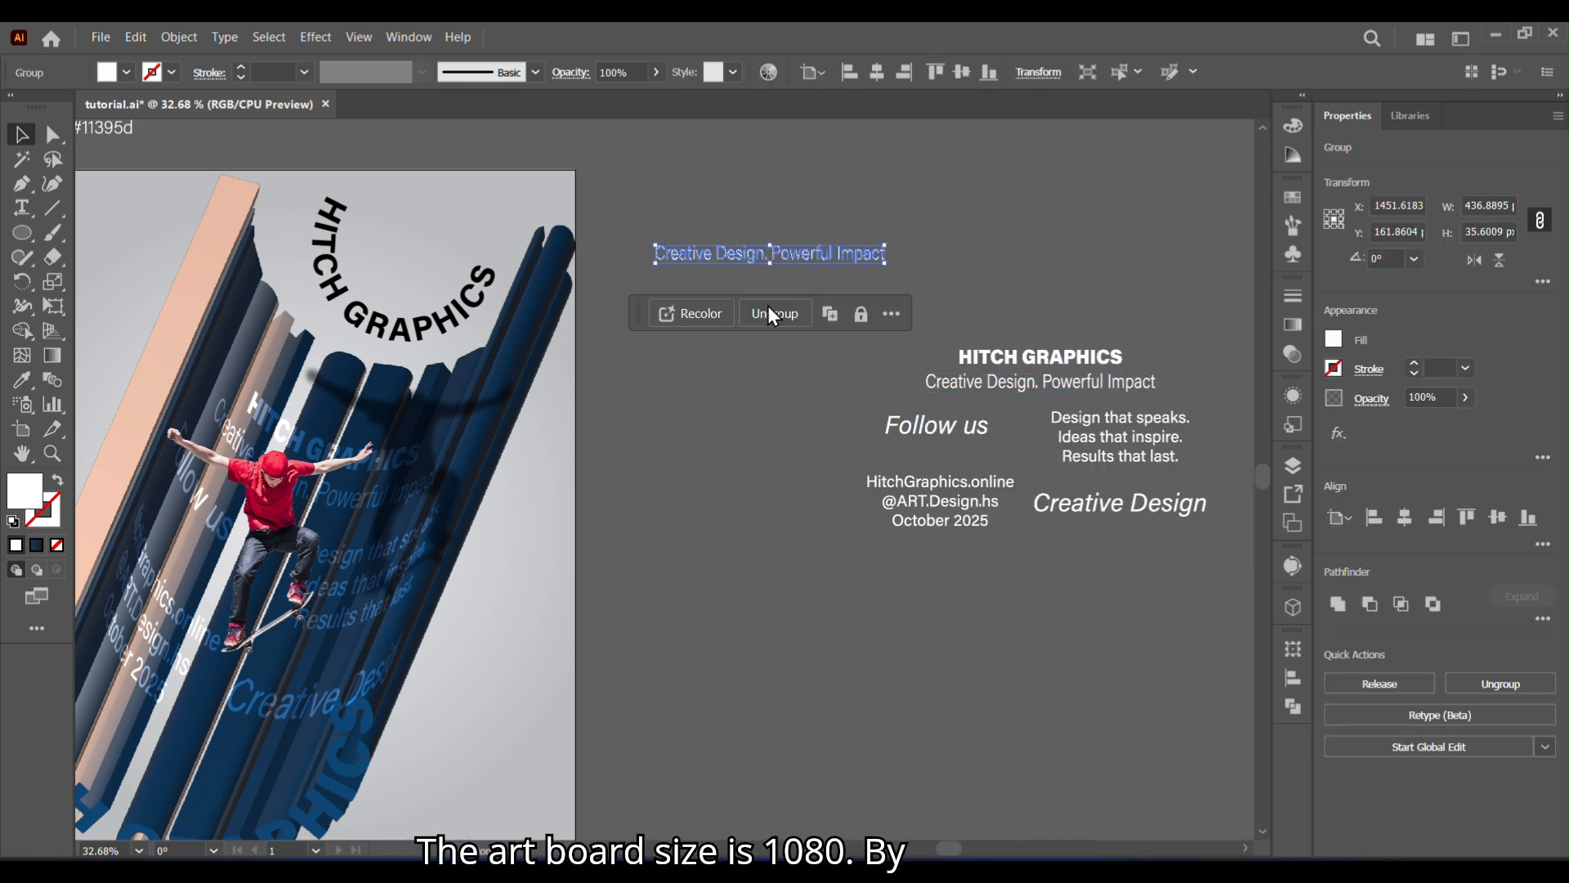
pyautogui.click(313, 37)
pyautogui.moveTo(343, 341)
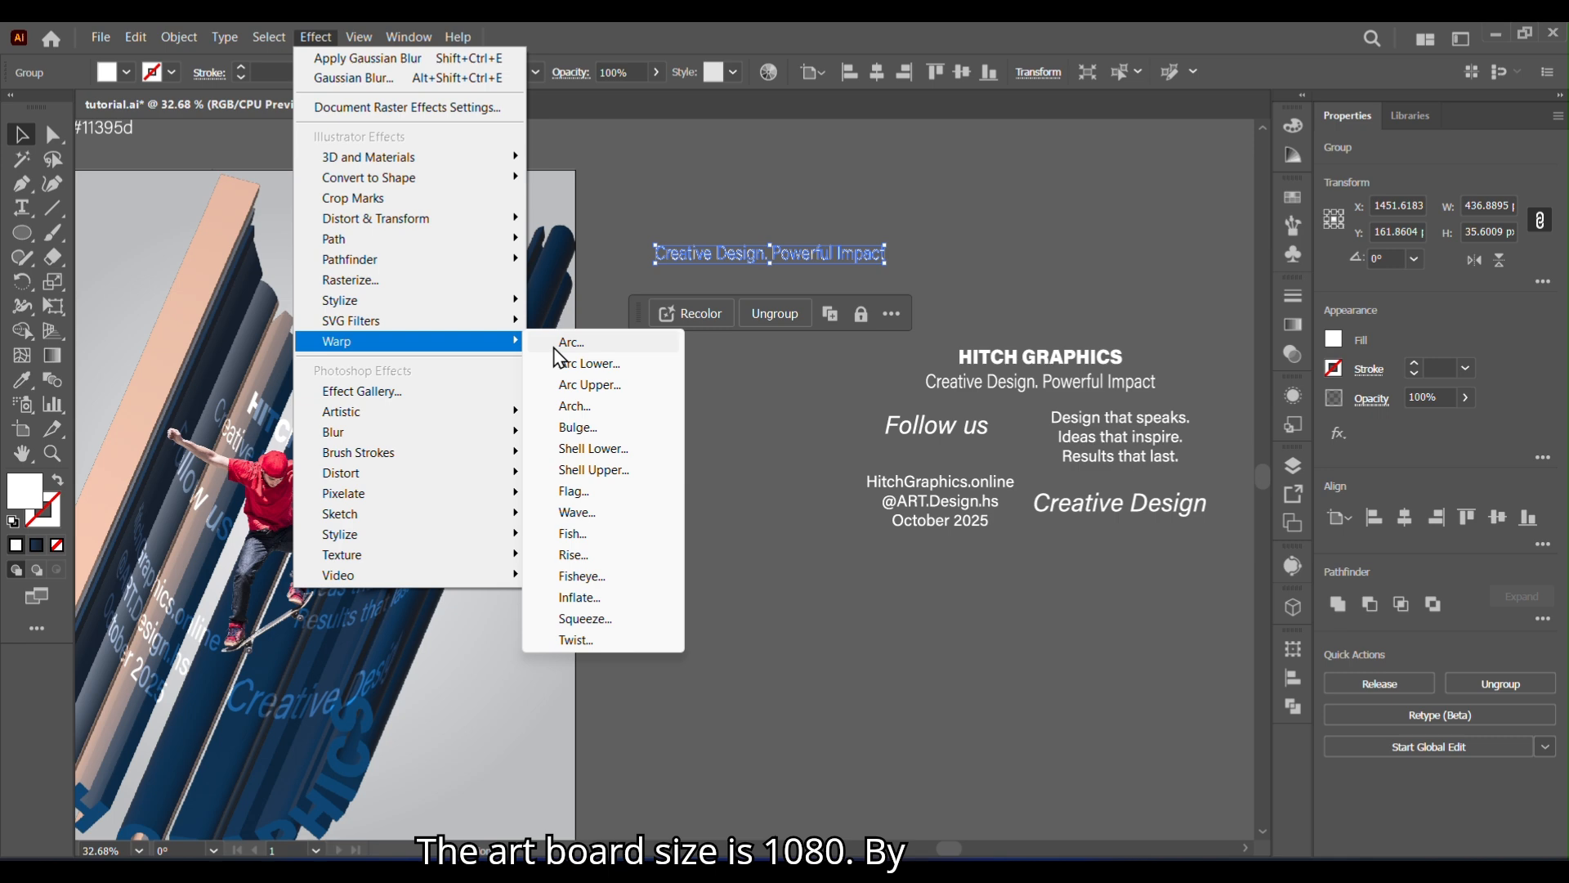
pyautogui.click(555, 343)
pyautogui.click(941, 442)
pyautogui.click(856, 443)
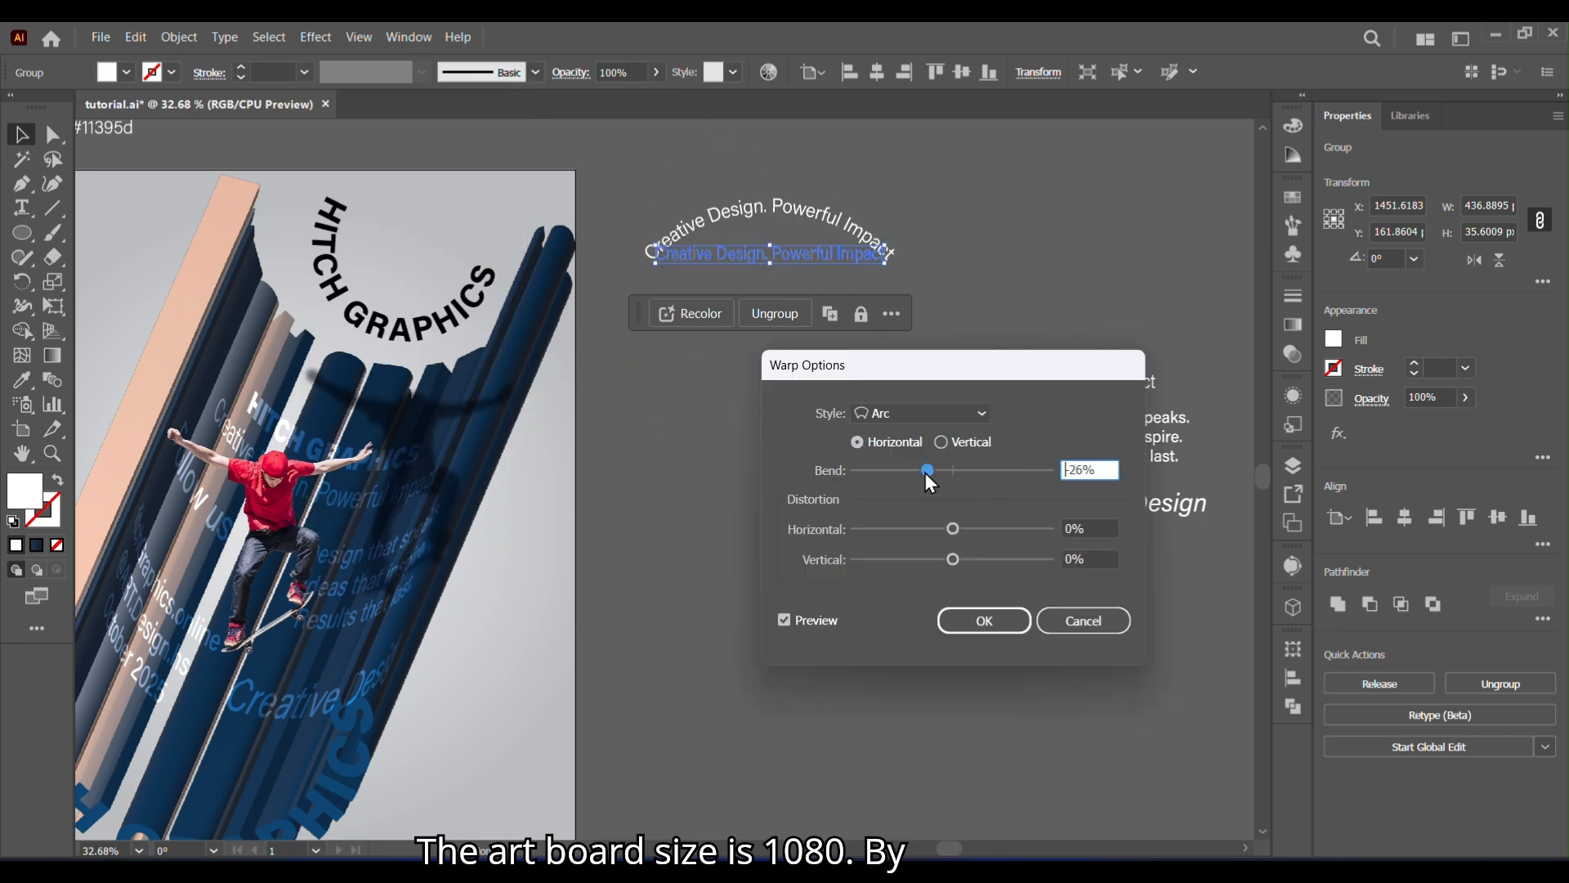
pyautogui.moveTo(925, 471); pyautogui.dragTo(852, 472)
pyautogui.click(984, 620)
# - Expand the warped tagline's appearance, then scale and rotate it to fit inside the curved HITCH GRAPHICS text
pyautogui.click(179, 37)
pyautogui.click(262, 319)
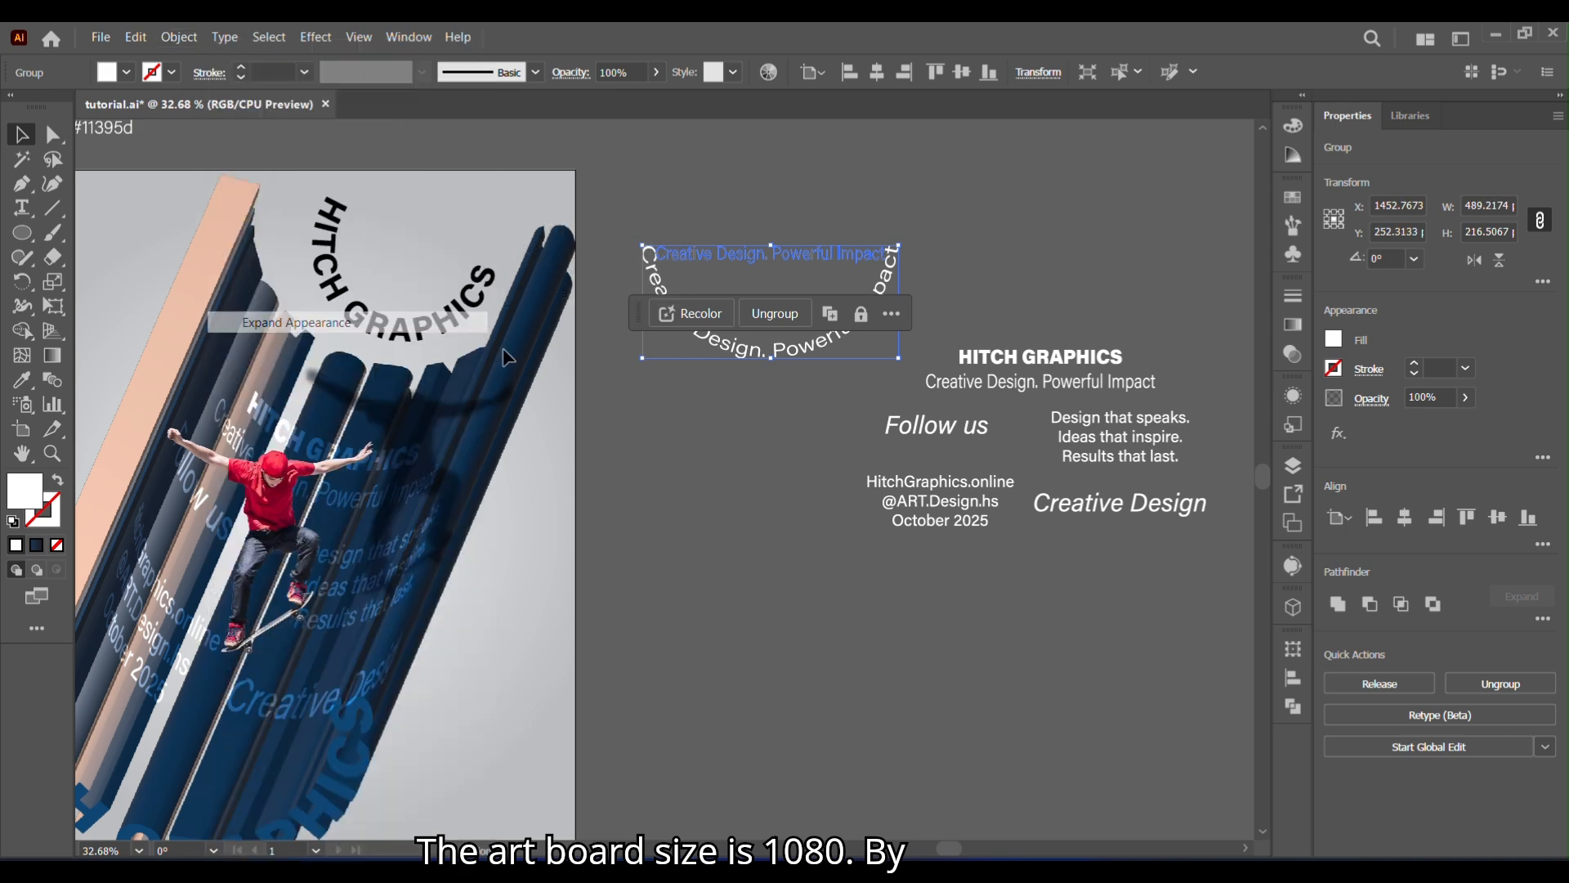
pyautogui.moveTo(912, 362); pyautogui.dragTo(808, 315)
pyautogui.moveTo(805, 319); pyautogui.dragTo(792, 339)
pyautogui.moveTo(778, 297); pyautogui.dragTo(489, 280)
pyautogui.moveTo(404, 301); pyautogui.dragTo(402, 305)
pyautogui.click(746, 513)
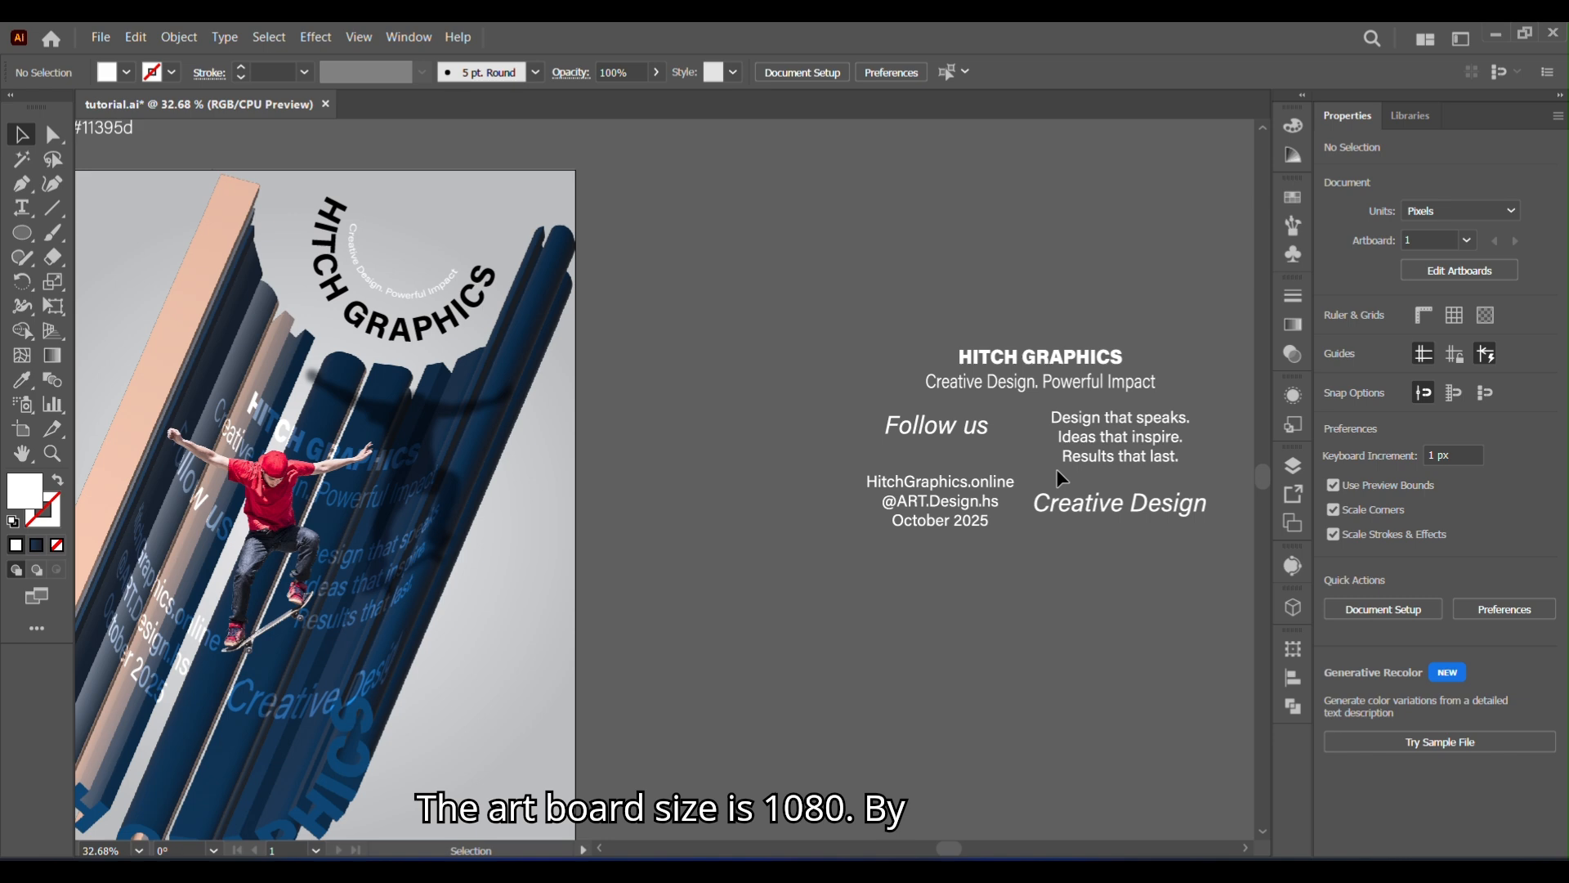
# - Place the "Design that speaks. Ideas that inspire. Results that last." text in the poster's upper-left corner, rotated about 65° along the lettering's slant
pyautogui.moveTo(1147, 449); pyautogui.dragTo(726, 495)
pyautogui.click(519, 617)
pyautogui.moveTo(519, 619); pyautogui.dragTo(827, 640)
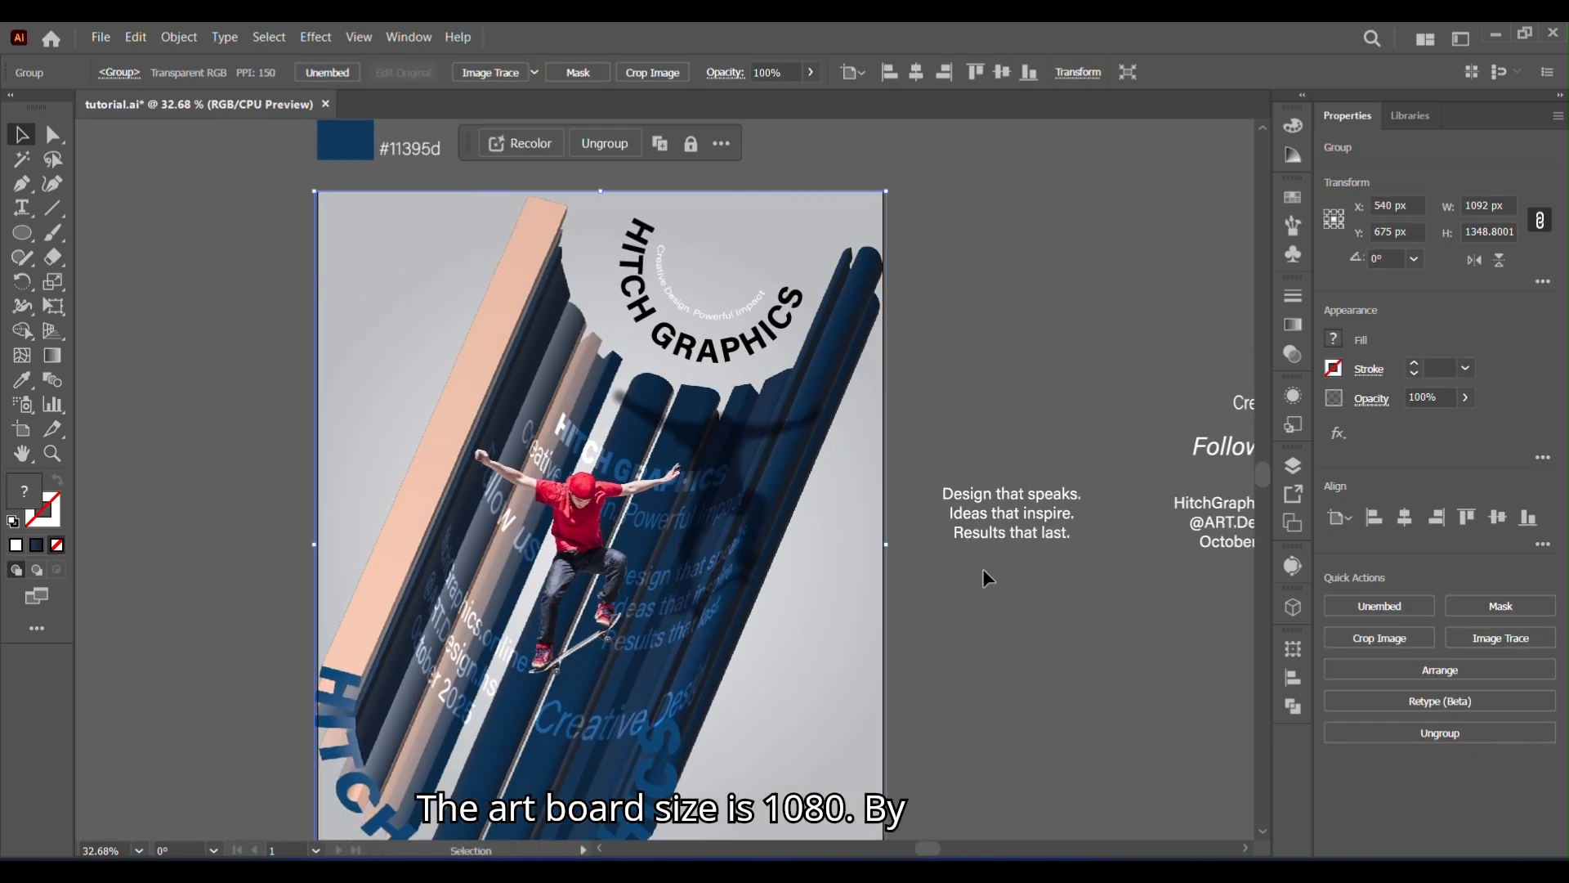
pyautogui.click(1032, 538)
pyautogui.moveTo(1088, 544); pyautogui.dragTo(475, 276)
pyautogui.moveTo(429, 336); pyautogui.dragTo(459, 335)
pyautogui.moveTo(416, 421); pyautogui.dragTo(434, 377)
pyautogui.click(995, 536)
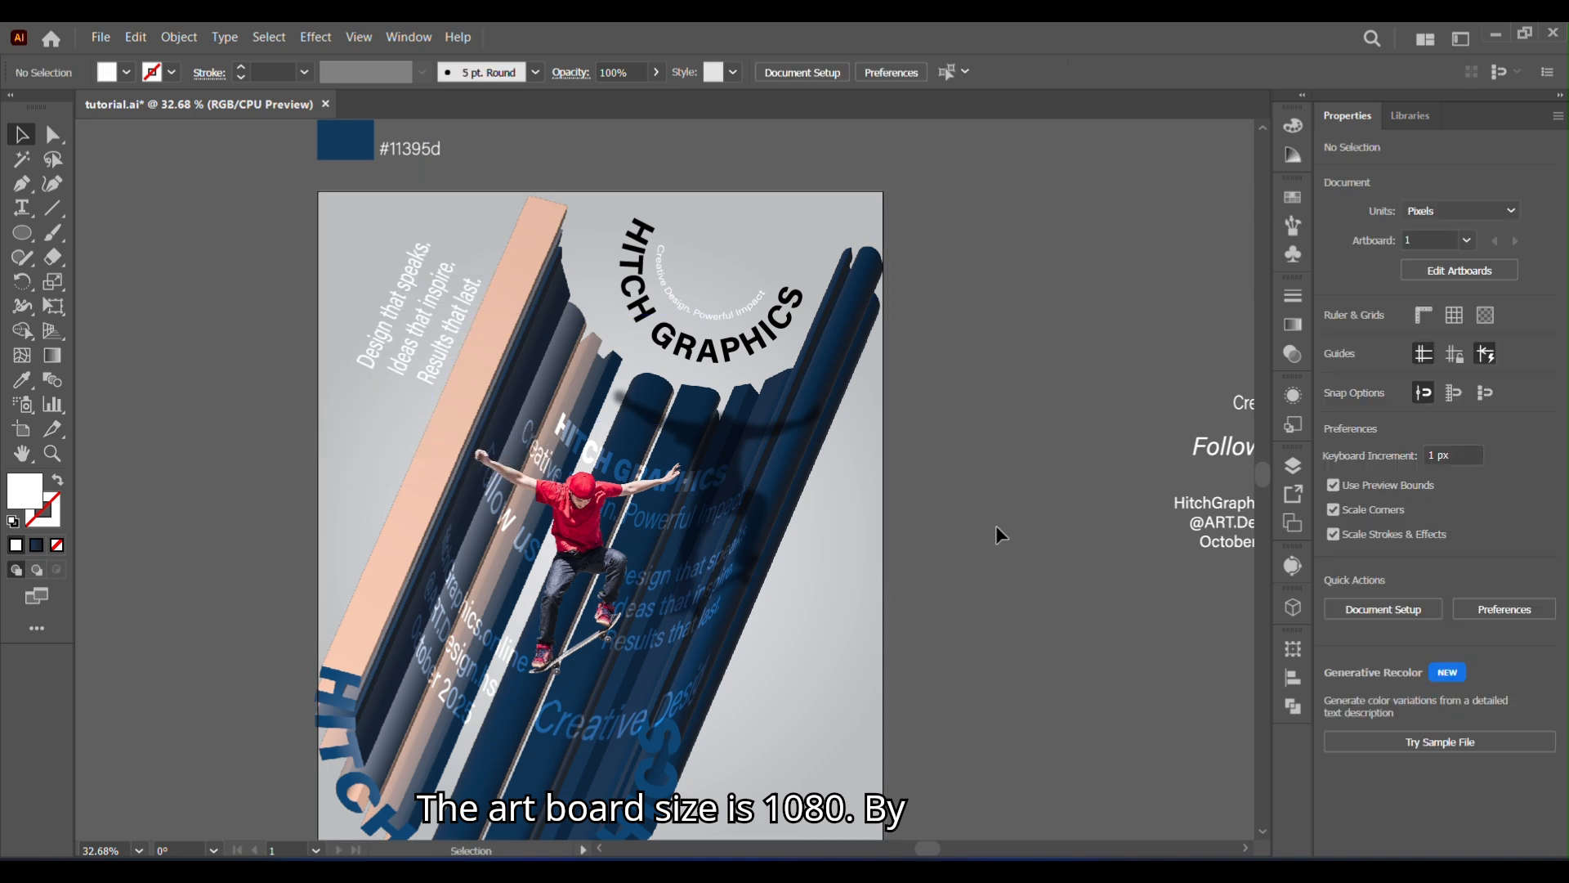
# - Recolour the "Design that speaks" text with the dark blue sampled from the #11395d swatch
pyautogui.click(378, 343)
pyautogui.click(345, 141)
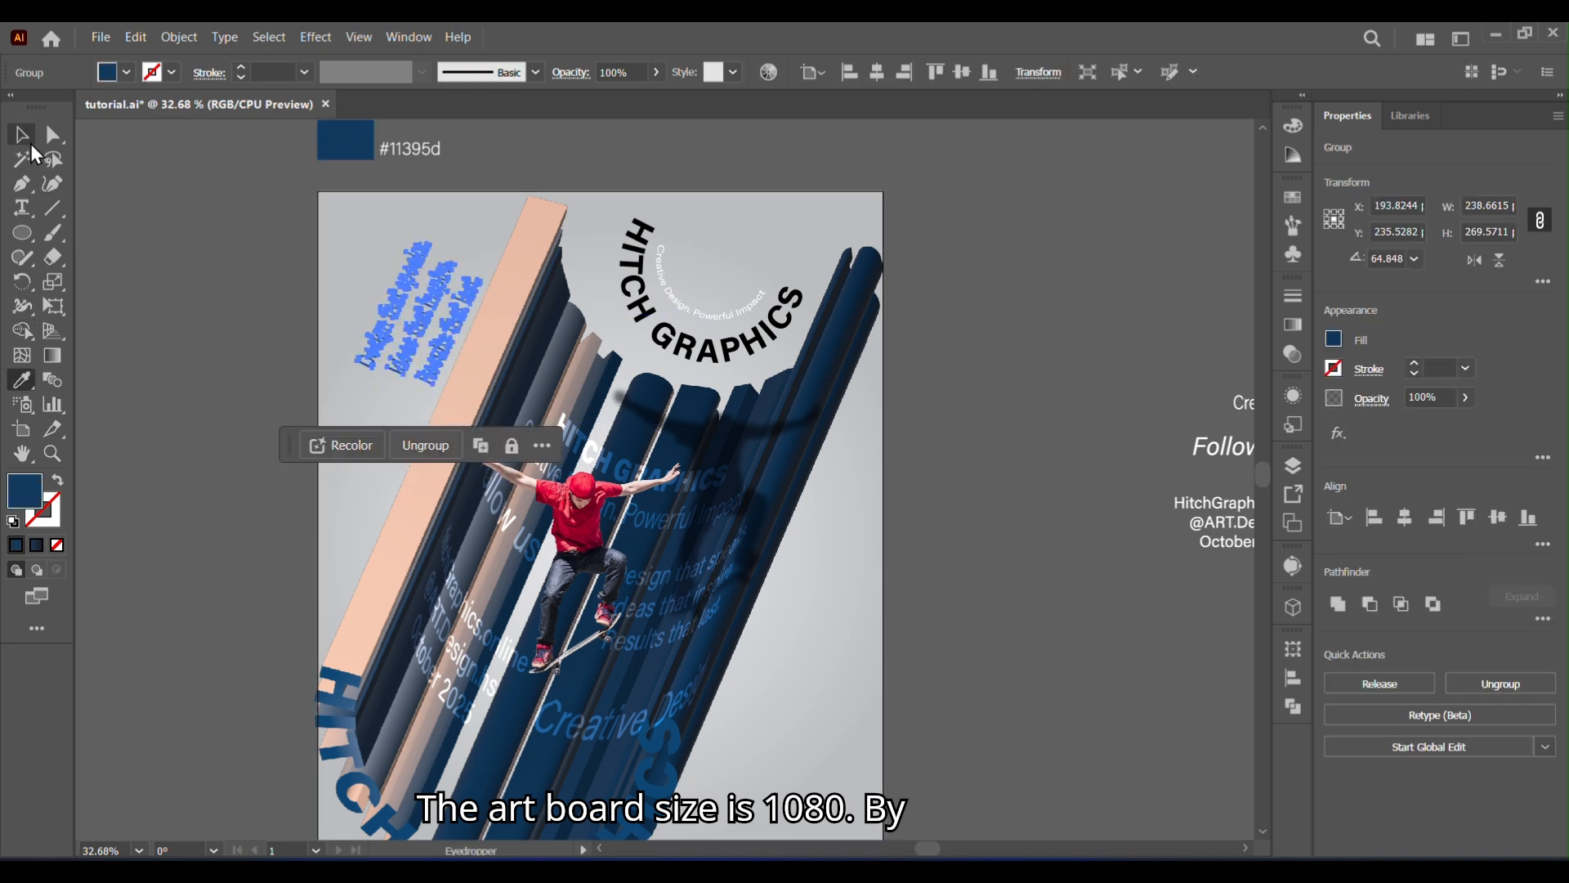
pyautogui.click(24, 137)
pyautogui.click(169, 288)
# - Place the "Follow us" heading and its contact lines in the poster's lower-right area, rotated about 70°
pyautogui.moveTo(883, 700); pyautogui.dragTo(609, 577)
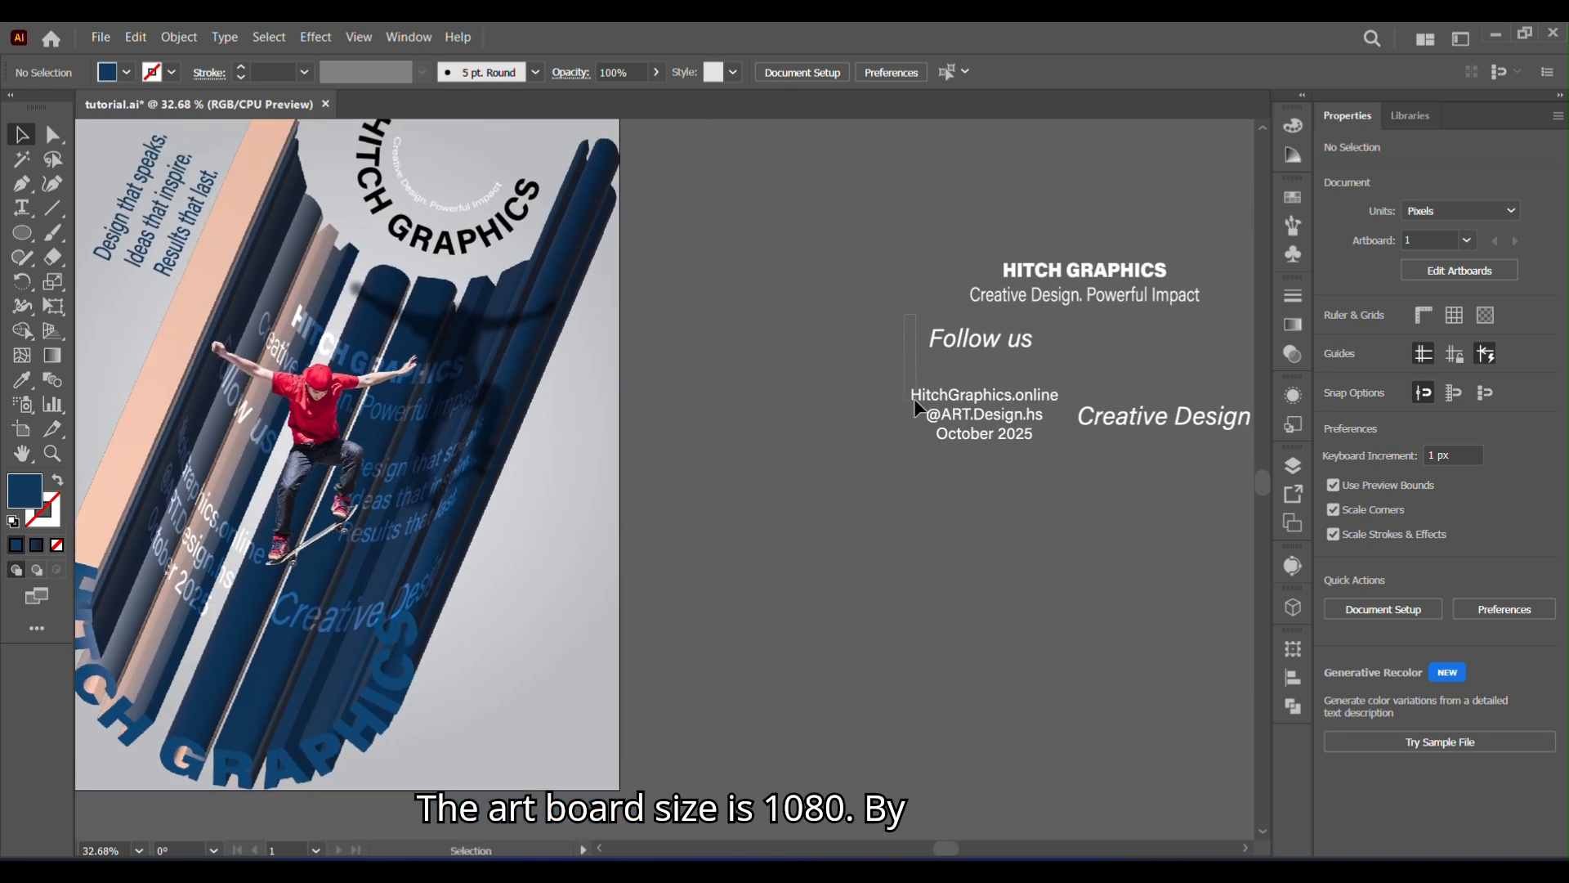
pyautogui.moveTo(1010, 404); pyautogui.dragTo(608, 593)
pyautogui.moveTo(551, 654); pyautogui.dragTo(539, 615)
pyautogui.click(668, 650)
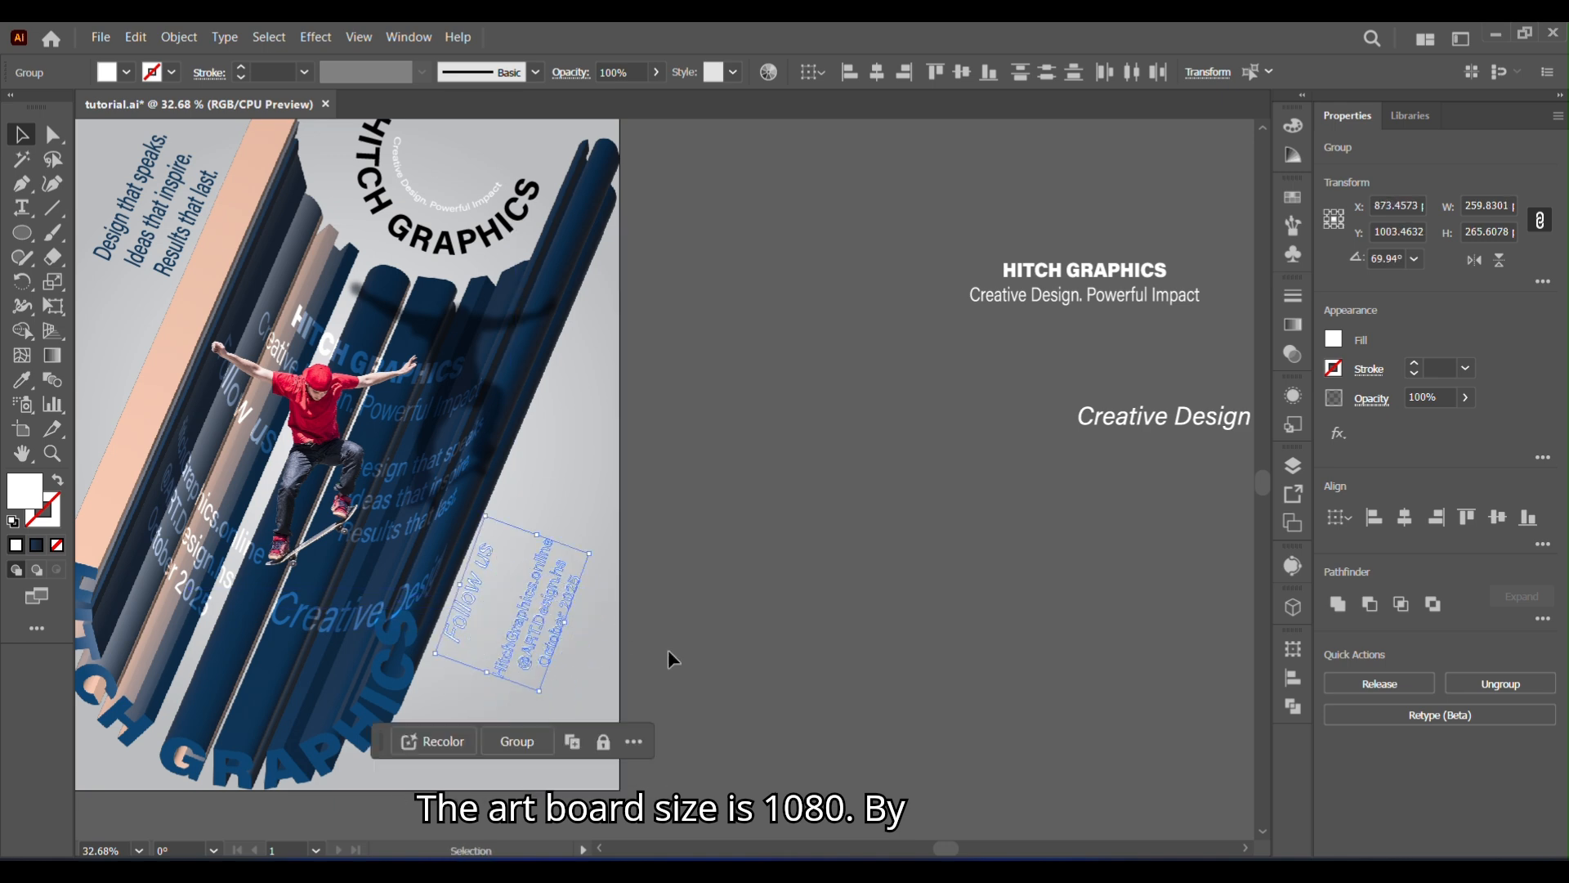
# - Recolour the website, handle and date lines with the dark blue sampled from the "Design that speaks" text
pyautogui.click(535, 564)
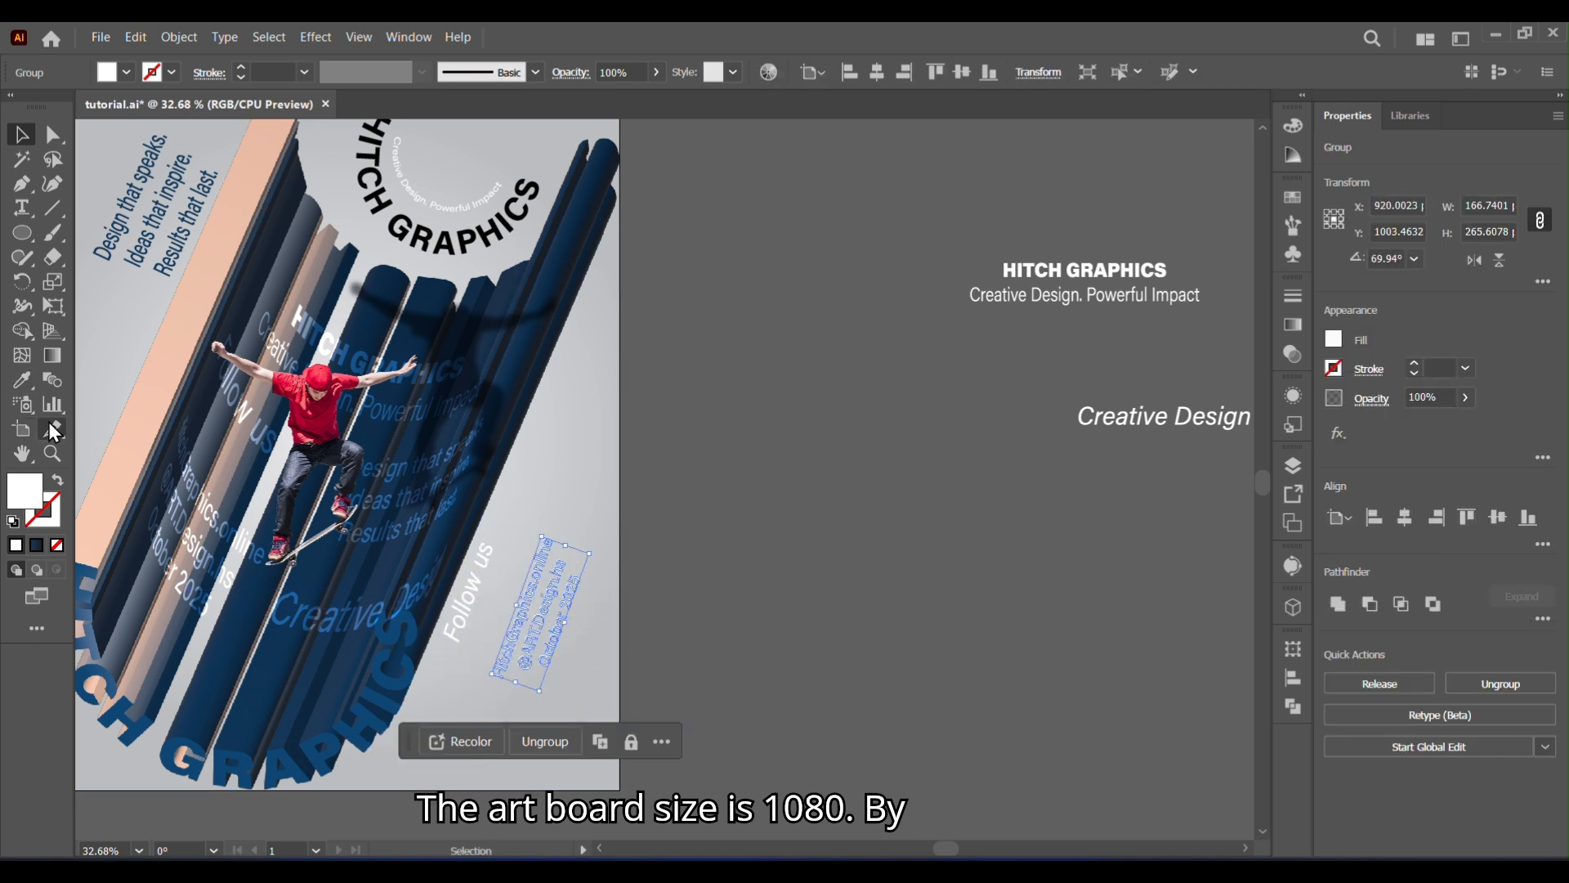
pyautogui.click(22, 380)
pyautogui.click(155, 208)
pyautogui.press('v')
pyautogui.click(708, 441)
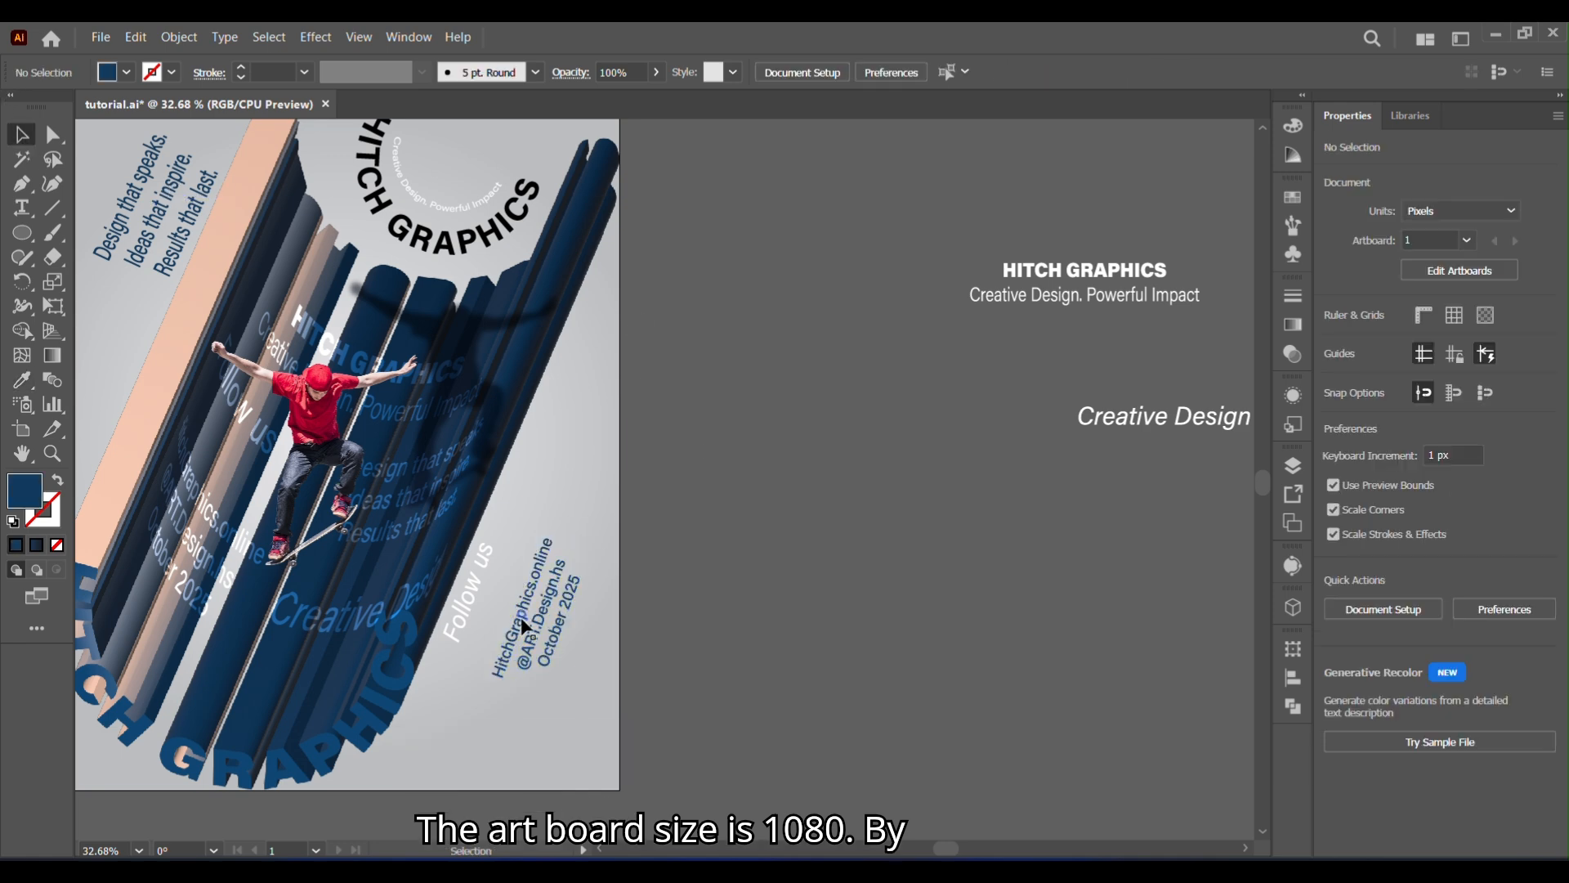
# - Move the contact lines closer to "Follow us" and recolour that heading with black sampled from the curved HITCH GRAPHICS text
pyautogui.click(472, 630)
pyautogui.click(22, 380)
pyautogui.click(417, 231)
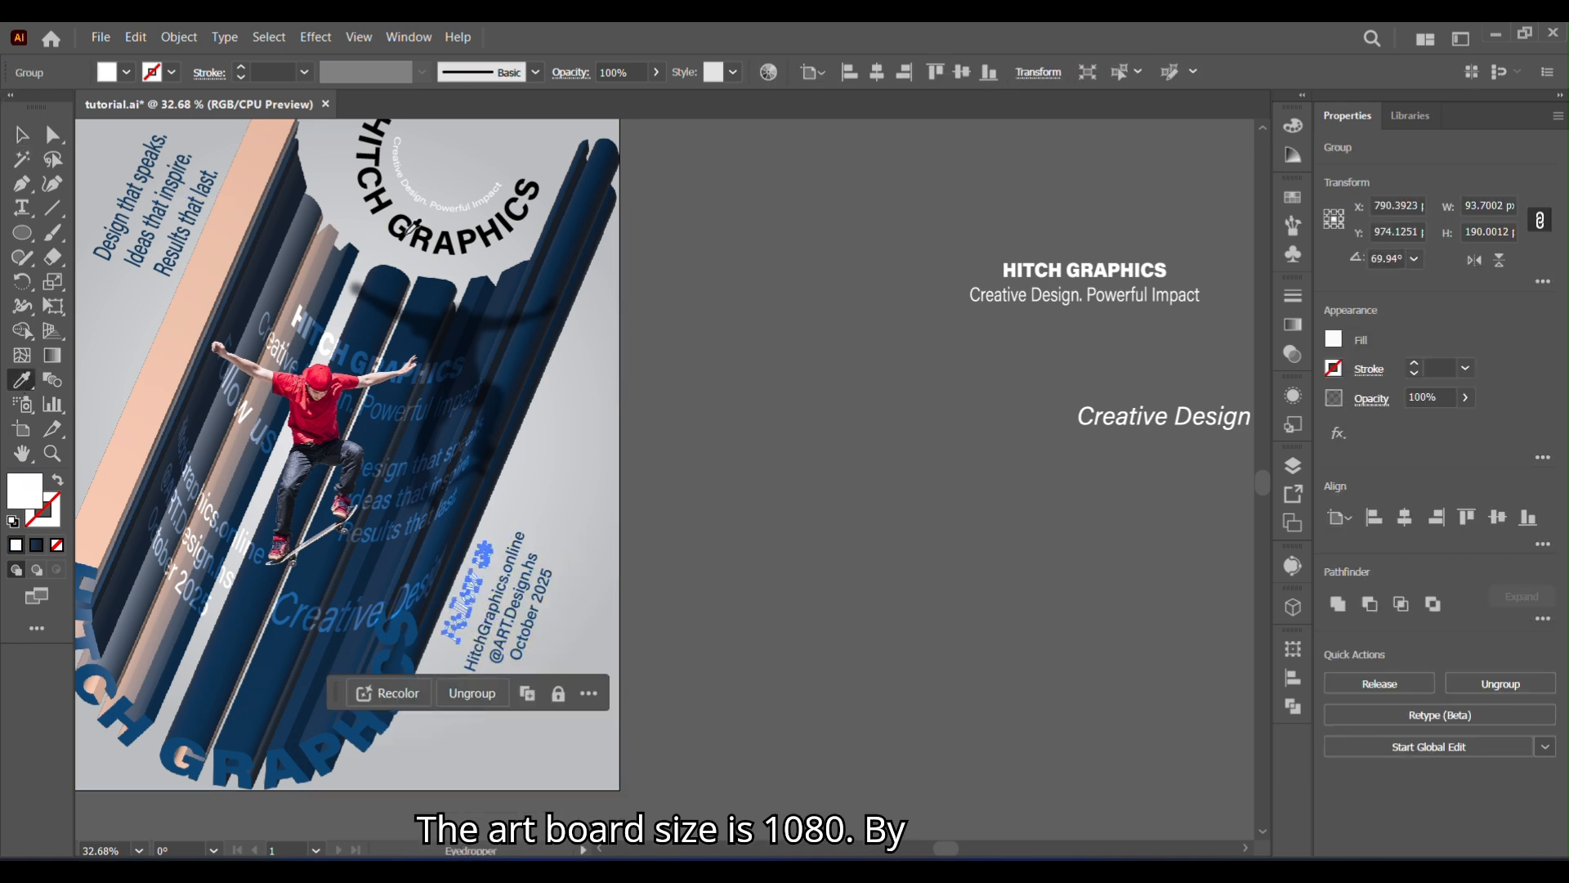
pyautogui.click(25, 138)
pyautogui.click(831, 500)
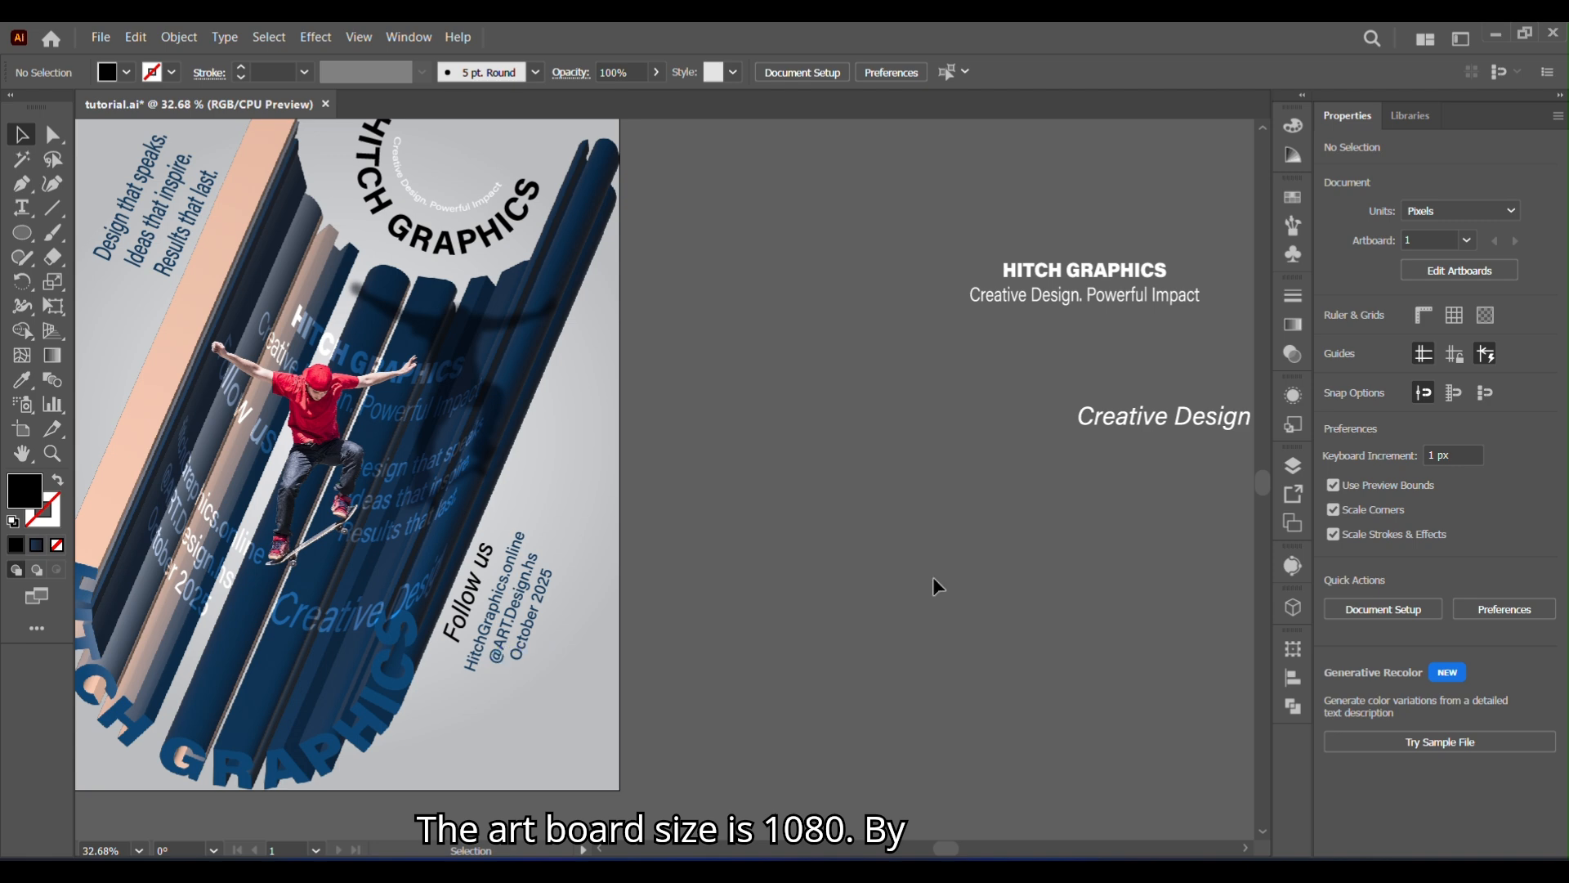
# - Place the "Creative Design" text along the poster's right side above "Follow us", rotated about 68°
pyautogui.click(1239, 427)
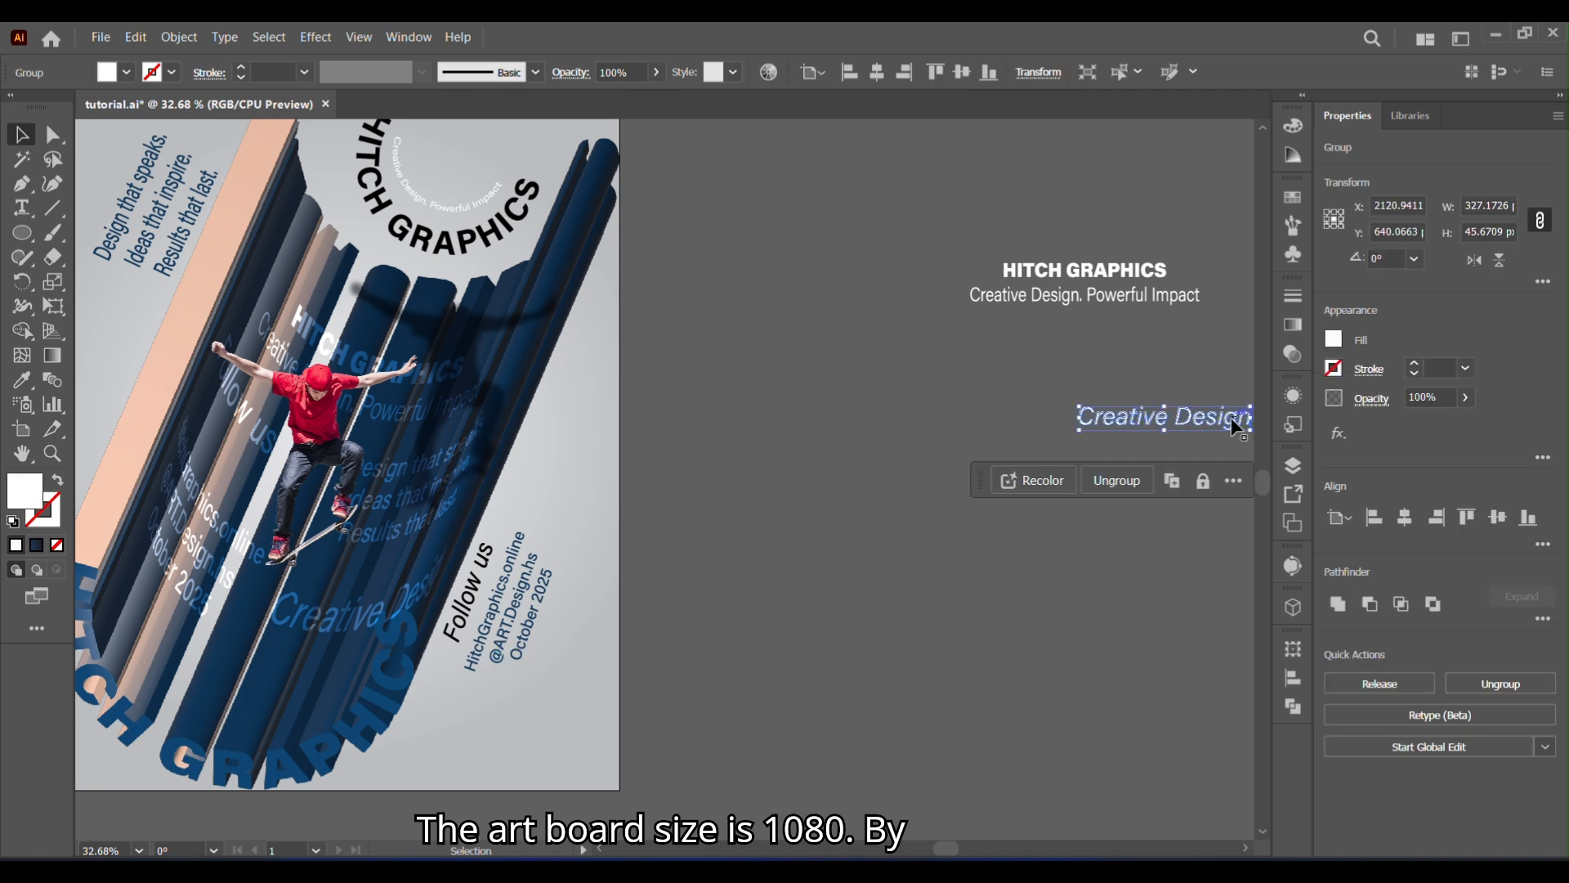
pyautogui.moveTo(1233, 419); pyautogui.dragTo(913, 387)
pyautogui.moveTo(861, 452); pyautogui.dragTo(547, 435)
pyautogui.moveTo(607, 368); pyautogui.dragTo(597, 360)
pyautogui.moveTo(547, 460); pyautogui.dragTo(541, 437)
pyautogui.moveTo(521, 501); pyautogui.dragTo(516, 511)
pyautogui.hotkey('ctrl', 'z')
pyautogui.click(788, 509)
# - Recolour the slanted "Creative Design" text with the dark blue sampled from the "Design that speaks" text
pyautogui.click(547, 402)
pyautogui.press('i')
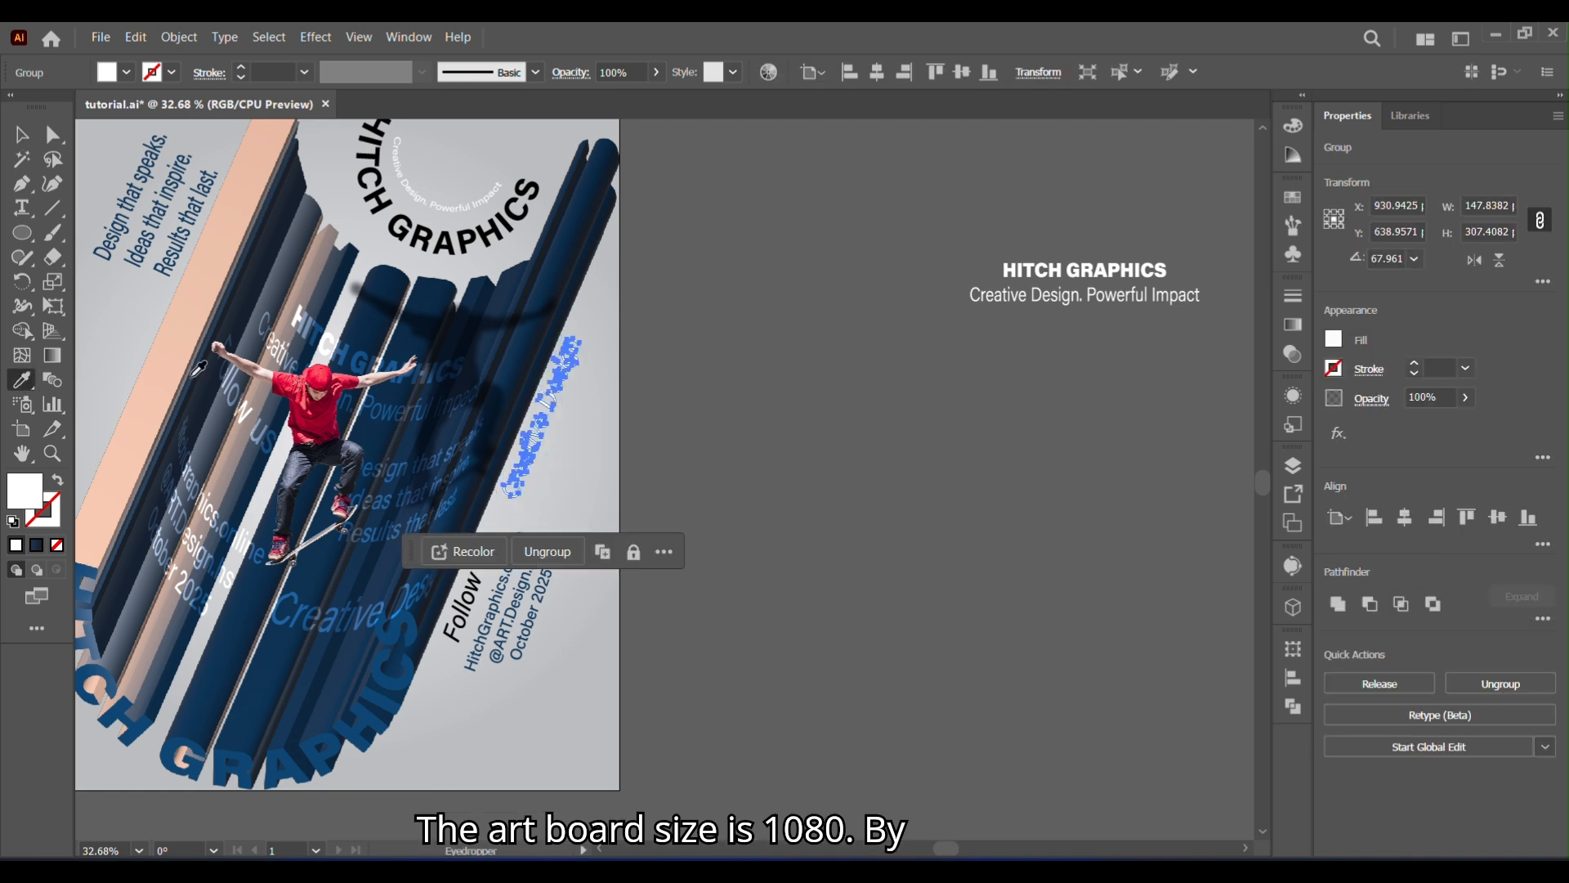
pyautogui.click(148, 223)
pyautogui.click(26, 138)
pyautogui.click(700, 270)
# - Recolour the curved "Creative Design. Powerful Impact" tagline with the dark blue sampled from the "Design that speaks" text
pyautogui.click(434, 203)
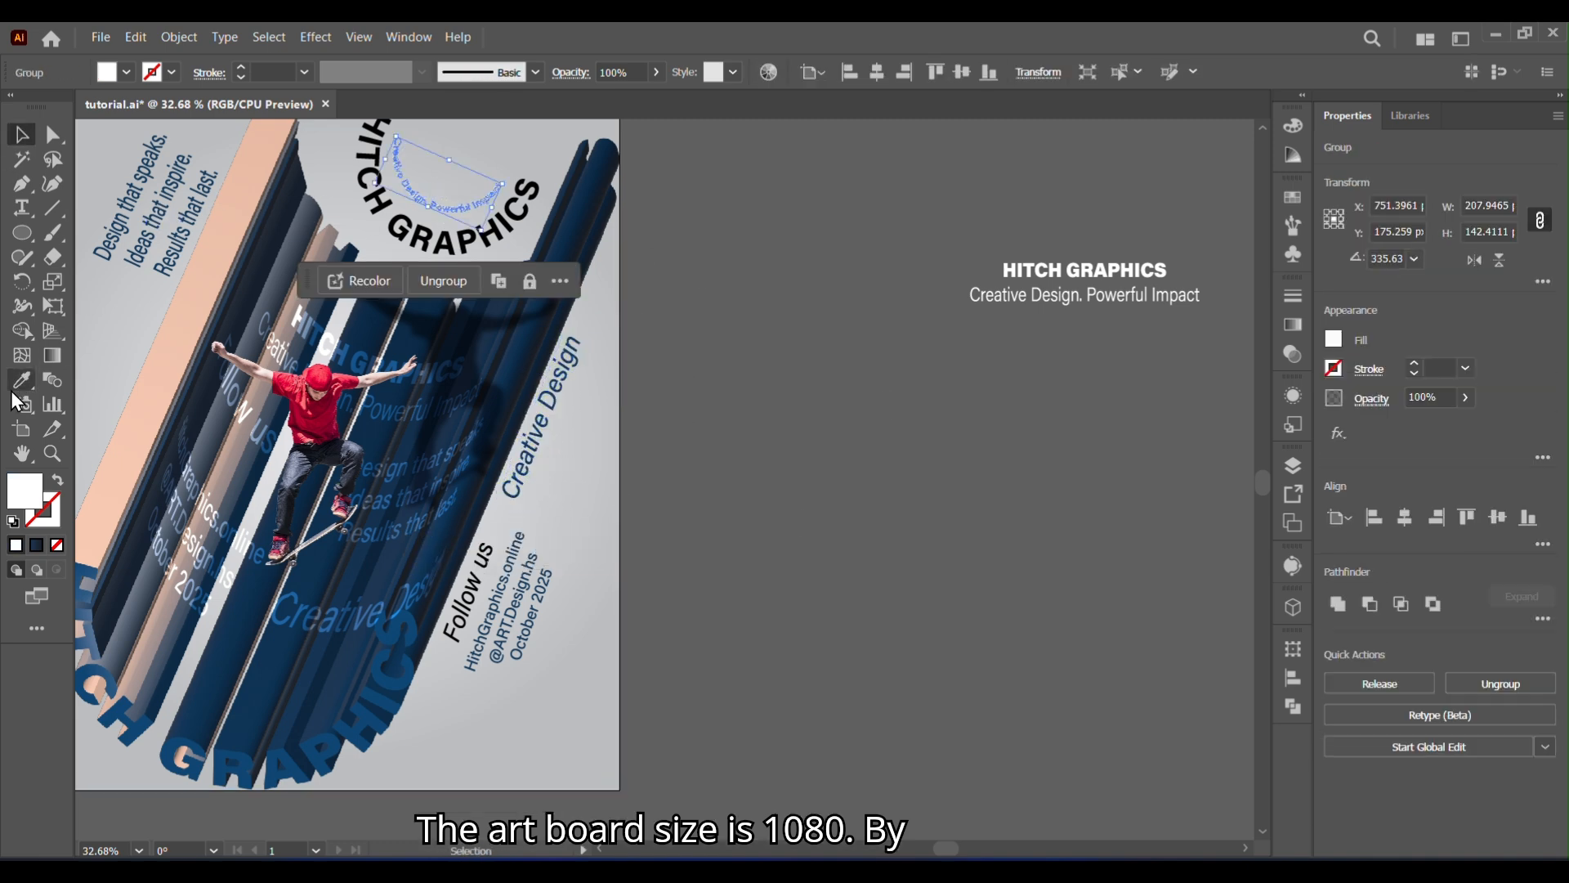
pyautogui.click(17, 388)
pyautogui.click(183, 224)
pyautogui.press('v')
pyautogui.click(919, 549)
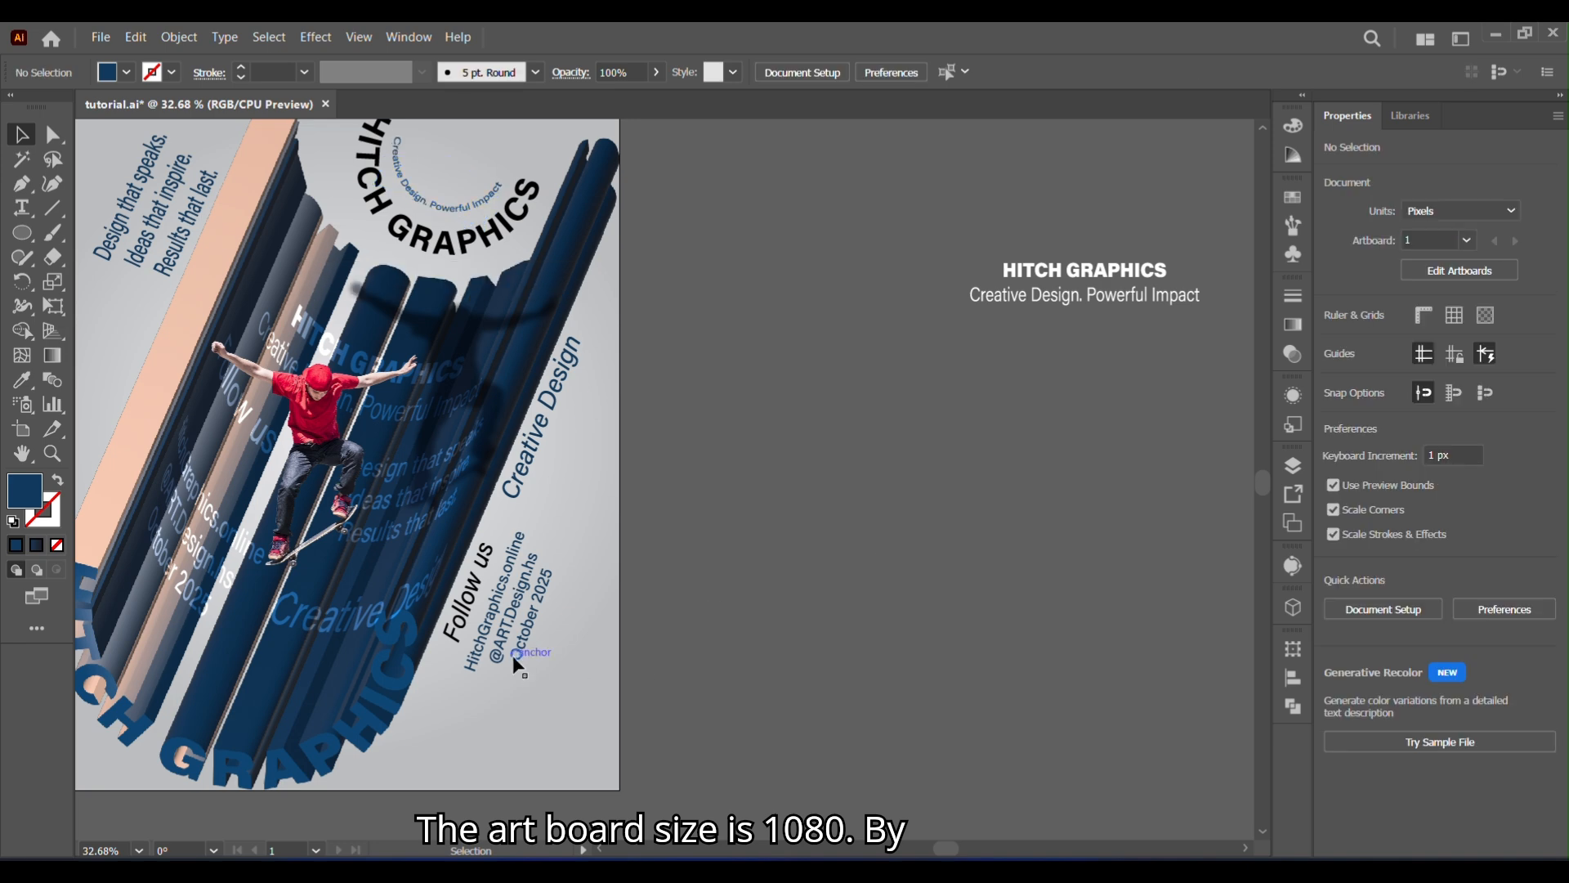
pyautogui.click(513, 657)
pyautogui.click(722, 650)
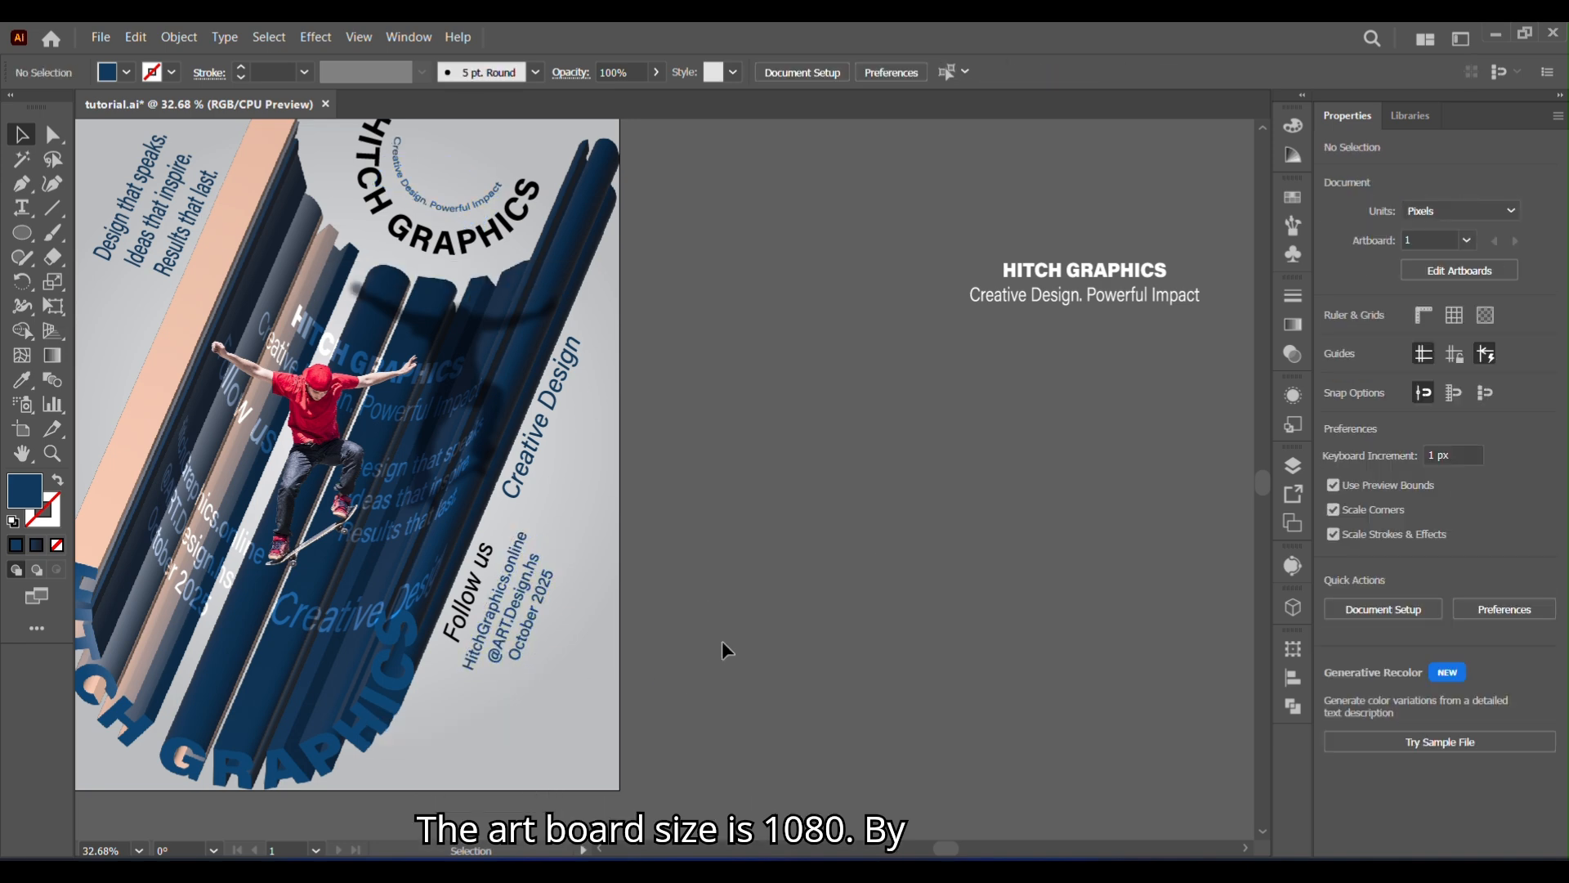
pyautogui.moveTo(455, 732); pyautogui.dragTo(780, 769)
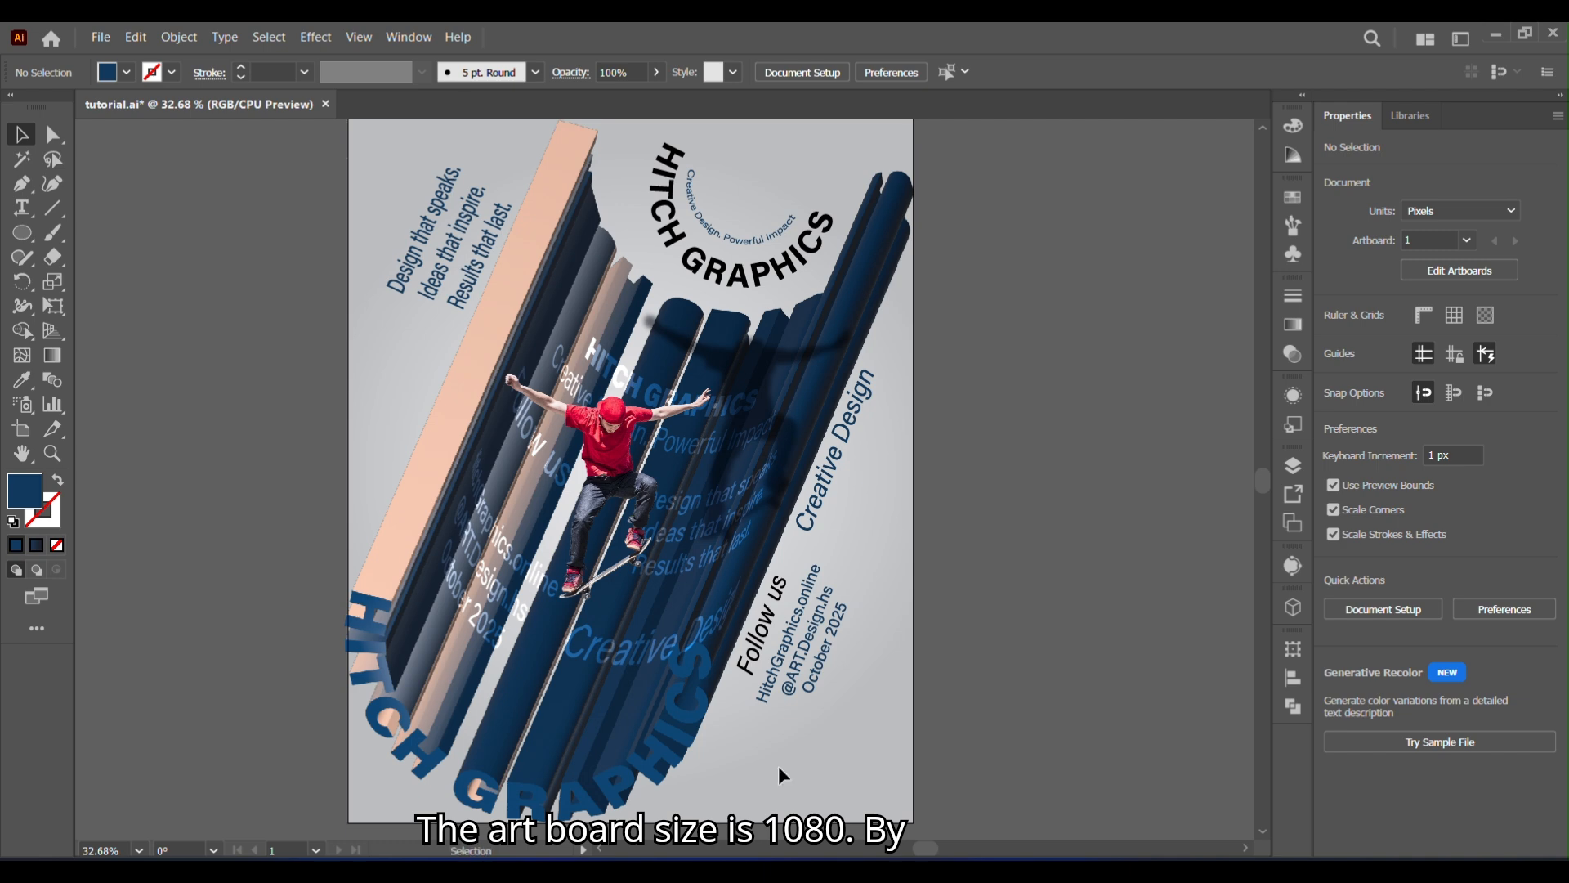
# - Draw a rectangle covering the whole artboard, about 1078 × 1350 px
pyautogui.rightClick(17, 215)
pyautogui.rightClick(23, 236)
pyautogui.rightClick(24, 237)
pyautogui.click(98, 233)
pyautogui.scroll(2, 1257, 479)
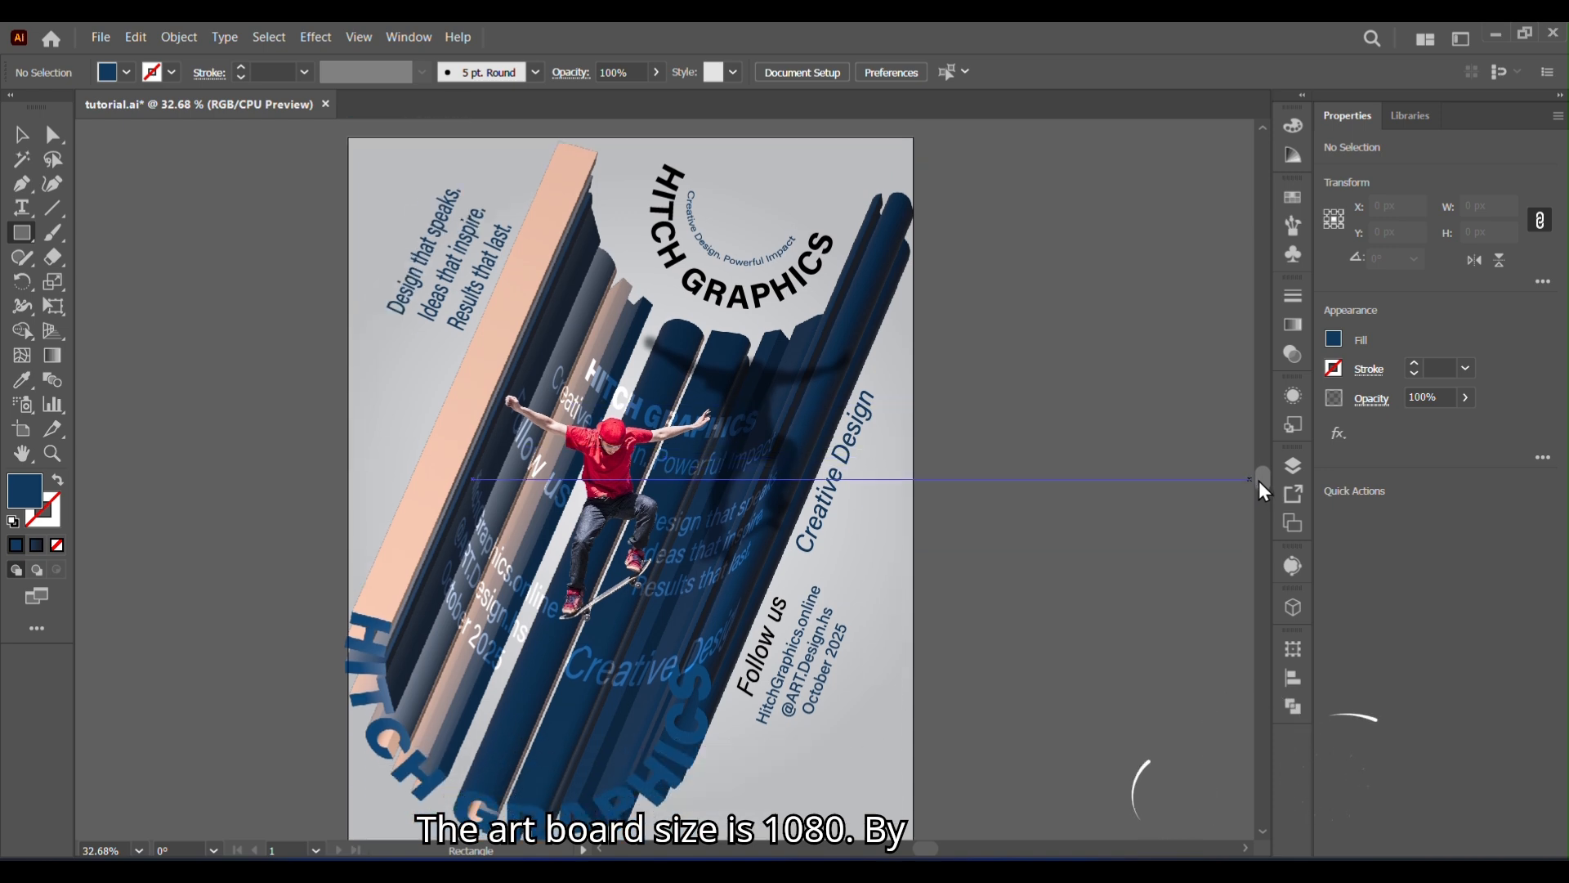
pyautogui.moveTo(344, 135); pyautogui.dragTo(912, 712)
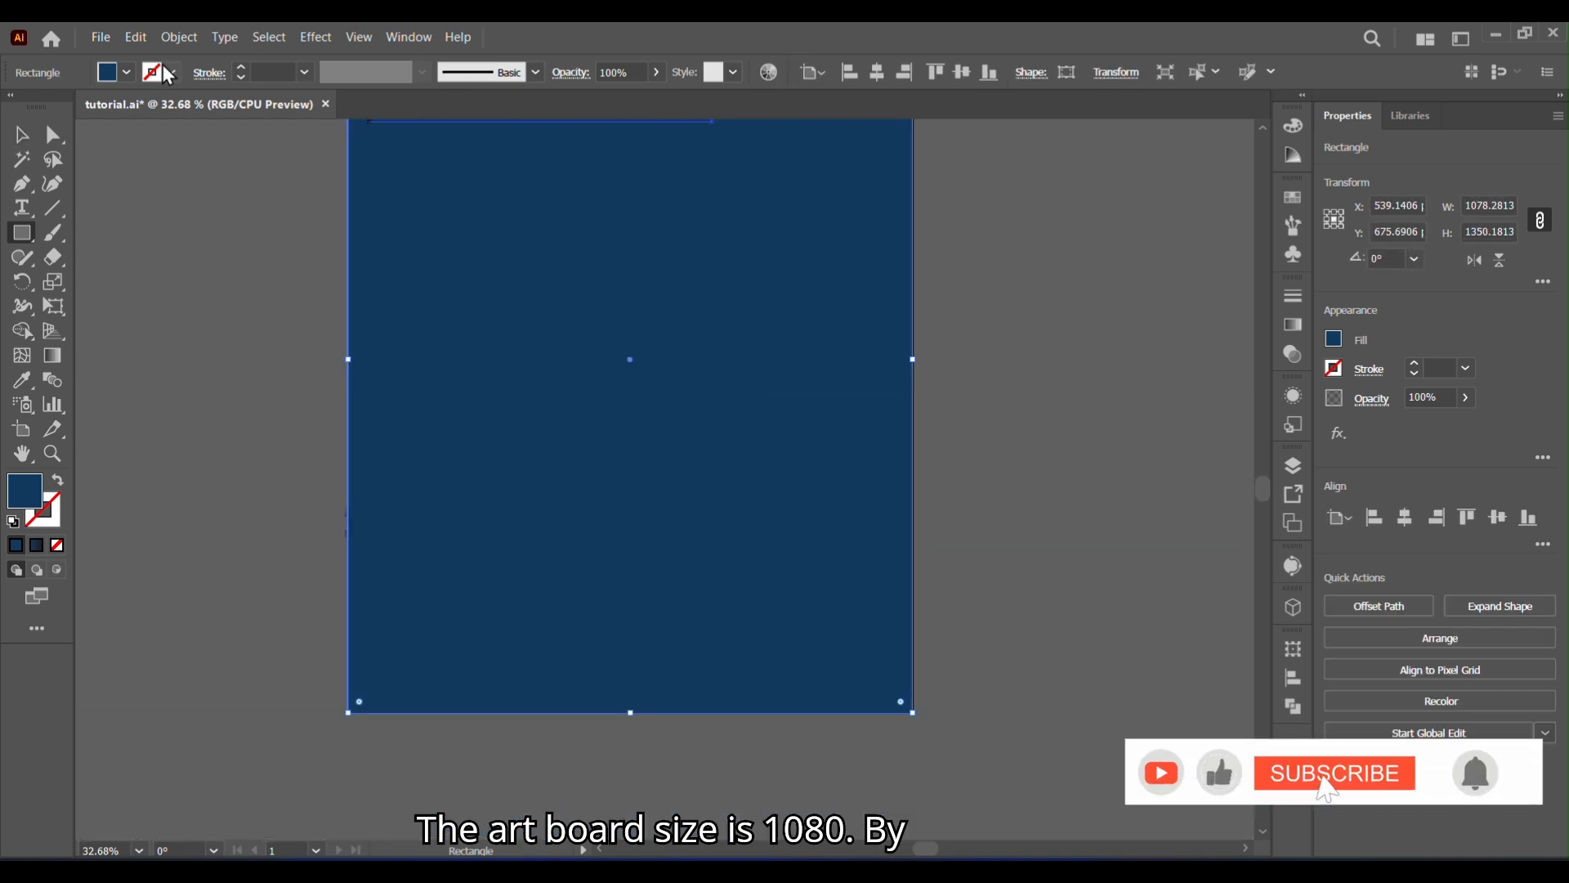
# - Unlock all objects and clip the entire poster artwork, including the background, to the artboard-sized rectangle with a clipping mask
pyautogui.click(178, 37)
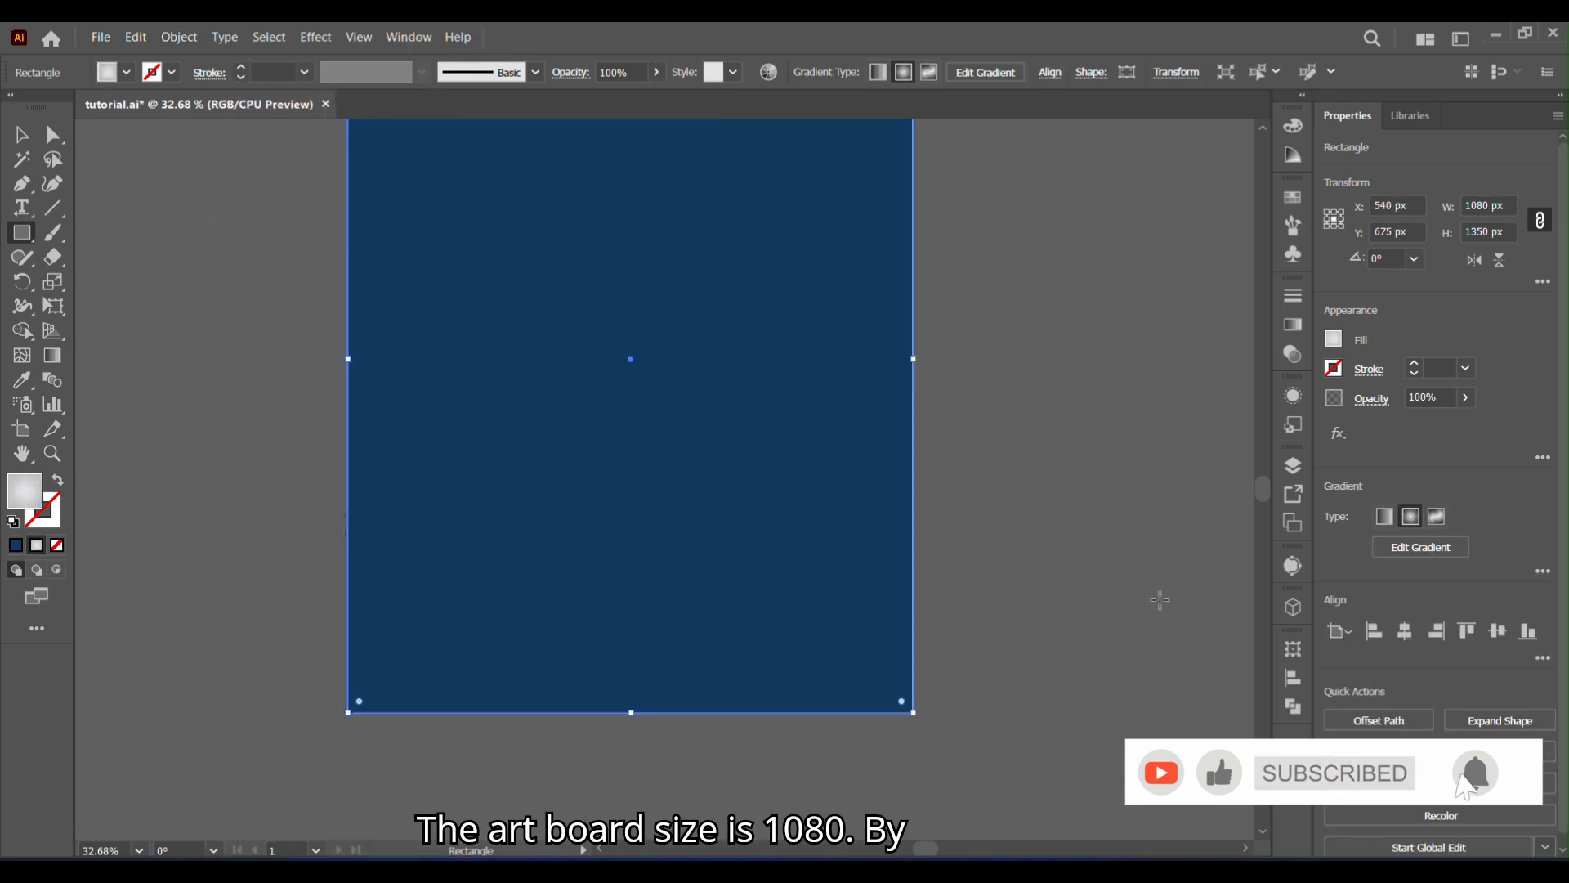
pyautogui.scroll(10, 1263, 482)
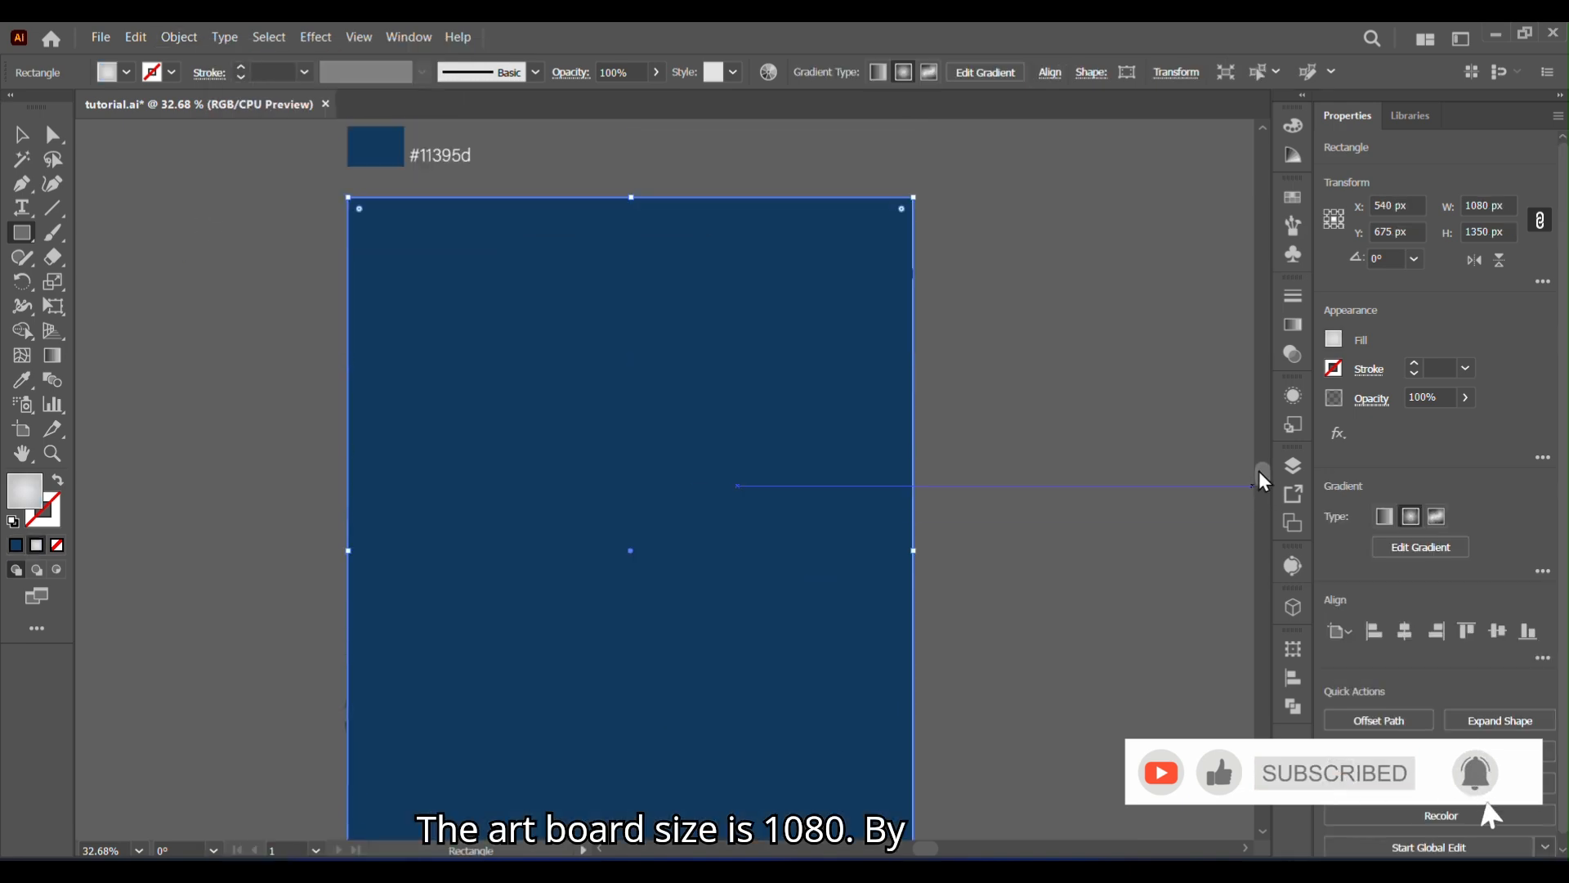
pyautogui.scroll(-2, 954, 801)
pyautogui.rightClick(739, 149)
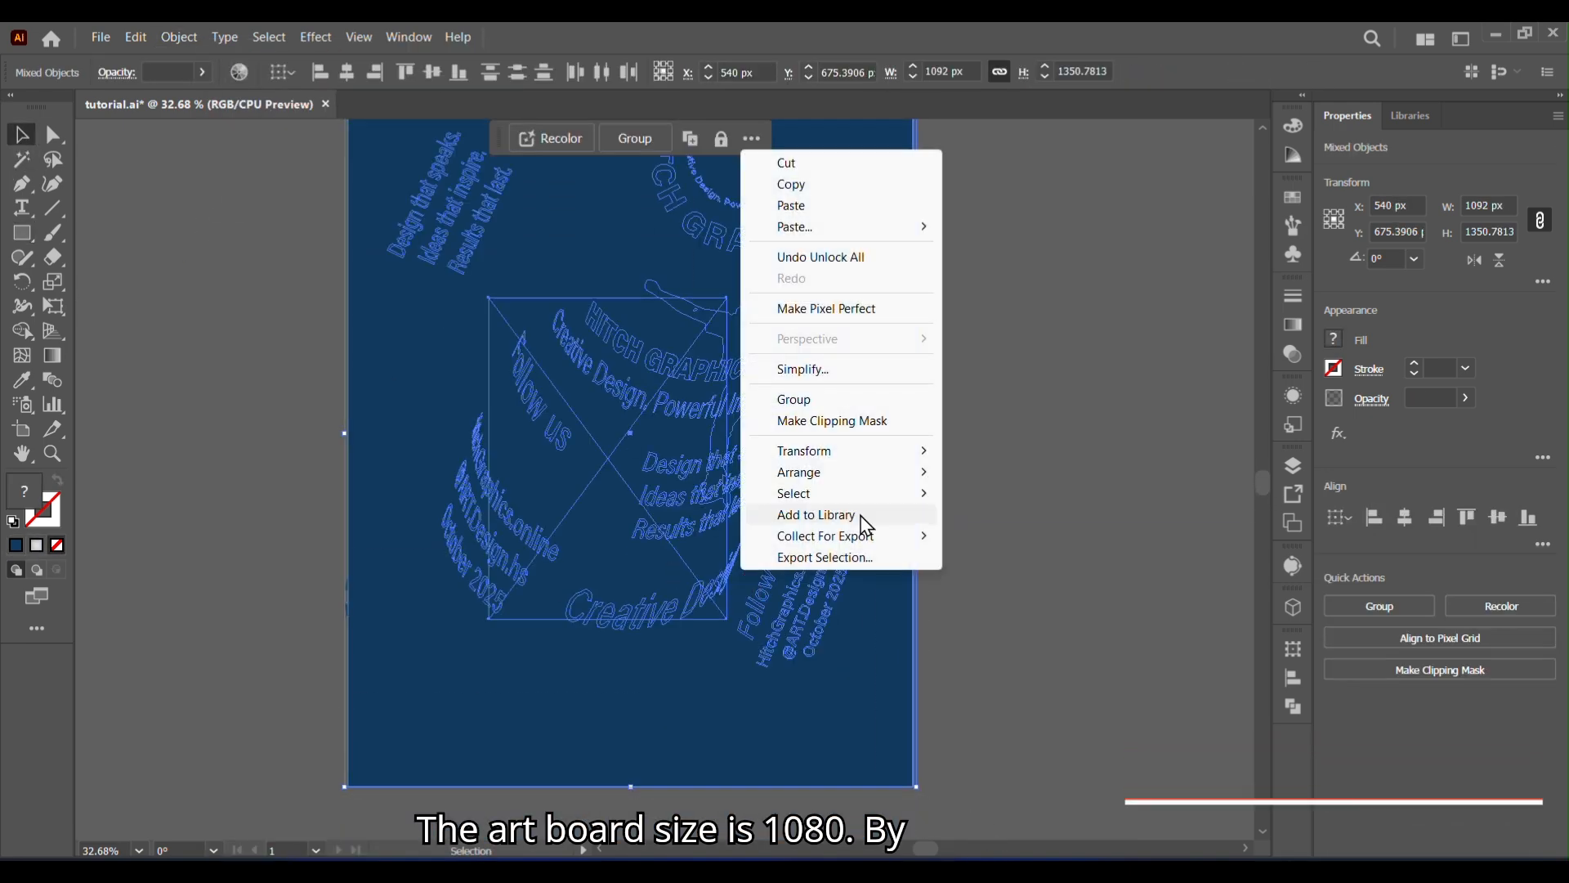
pyautogui.click(830, 420)
pyautogui.click(1061, 480)
pyautogui.click(139, 850)
pyautogui.click(155, 826)
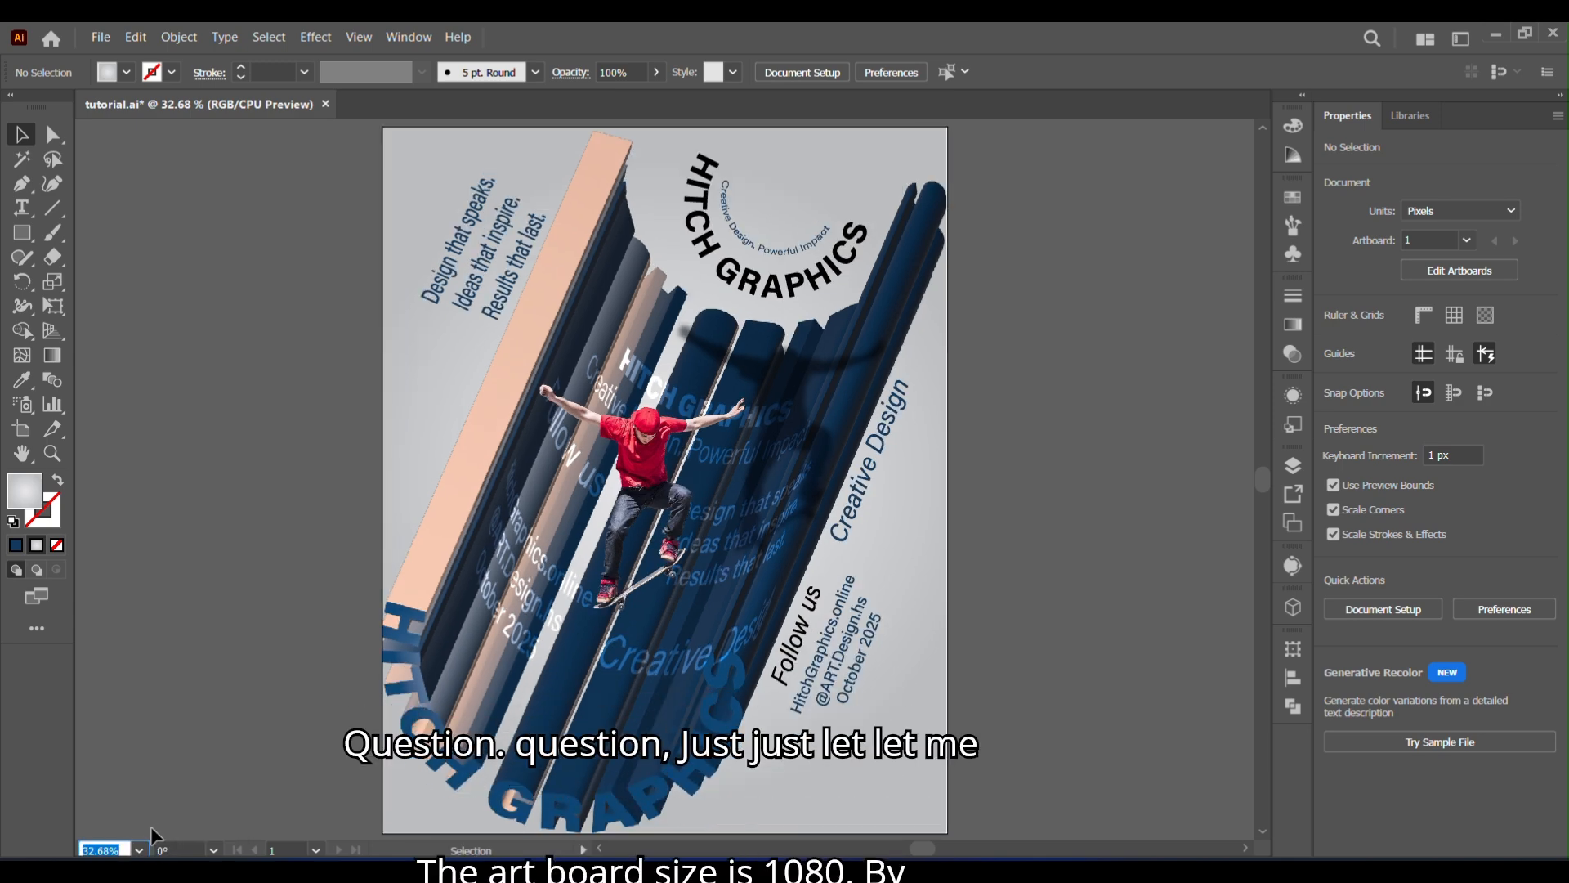
pyautogui.click(592, 265)
pyautogui.click(585, 138)
pyautogui.moveTo(1013, 464); pyautogui.dragTo(1165, 564)
pyautogui.click(1194, 164)
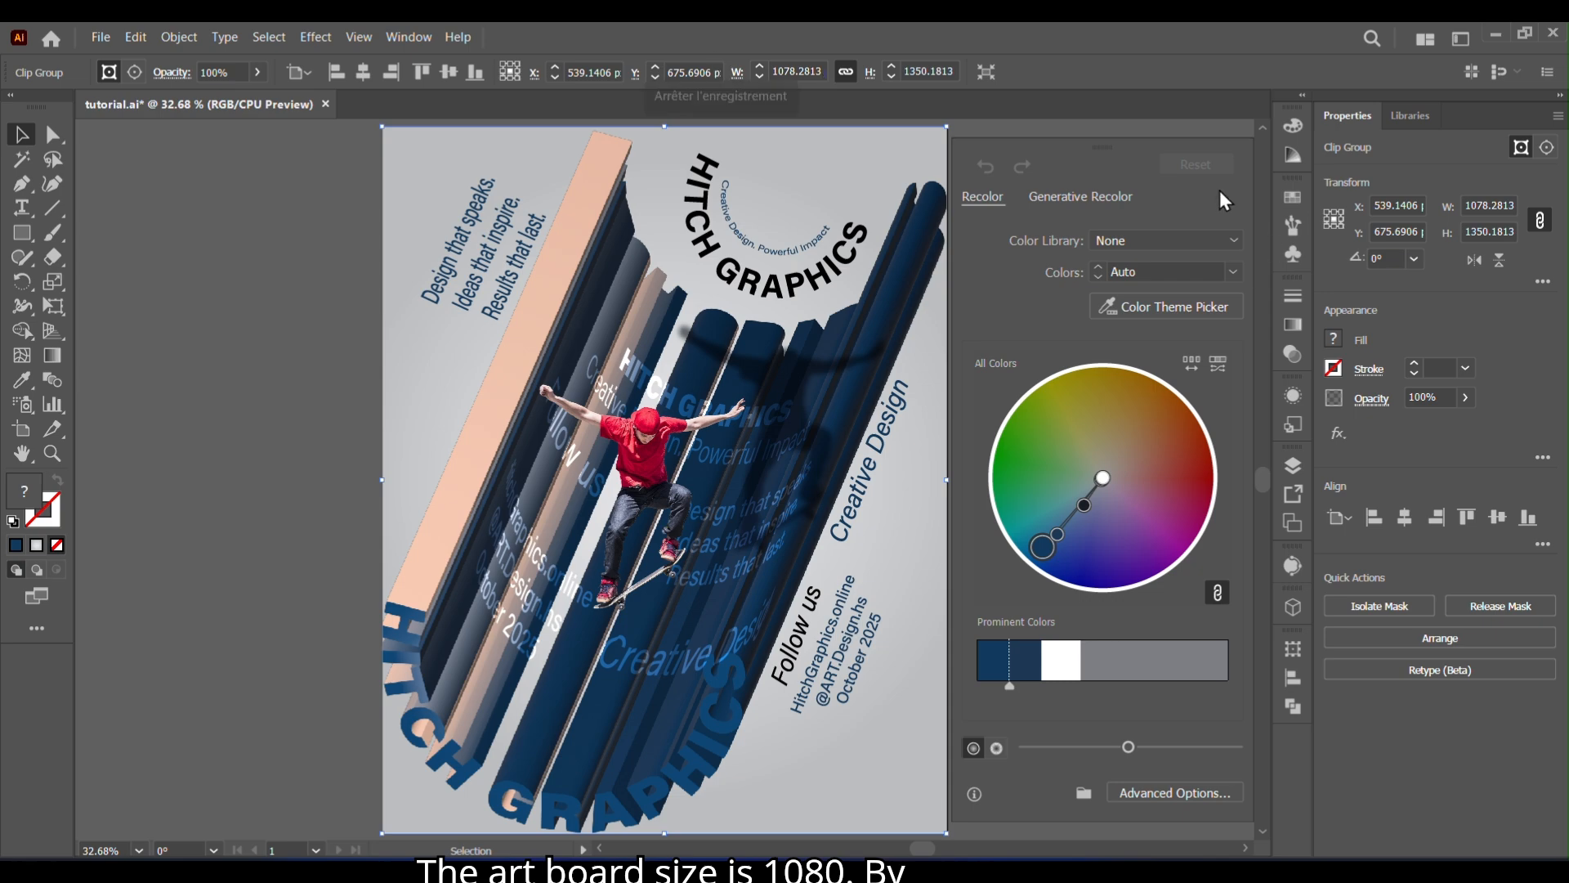
pyautogui.click(1042, 116)
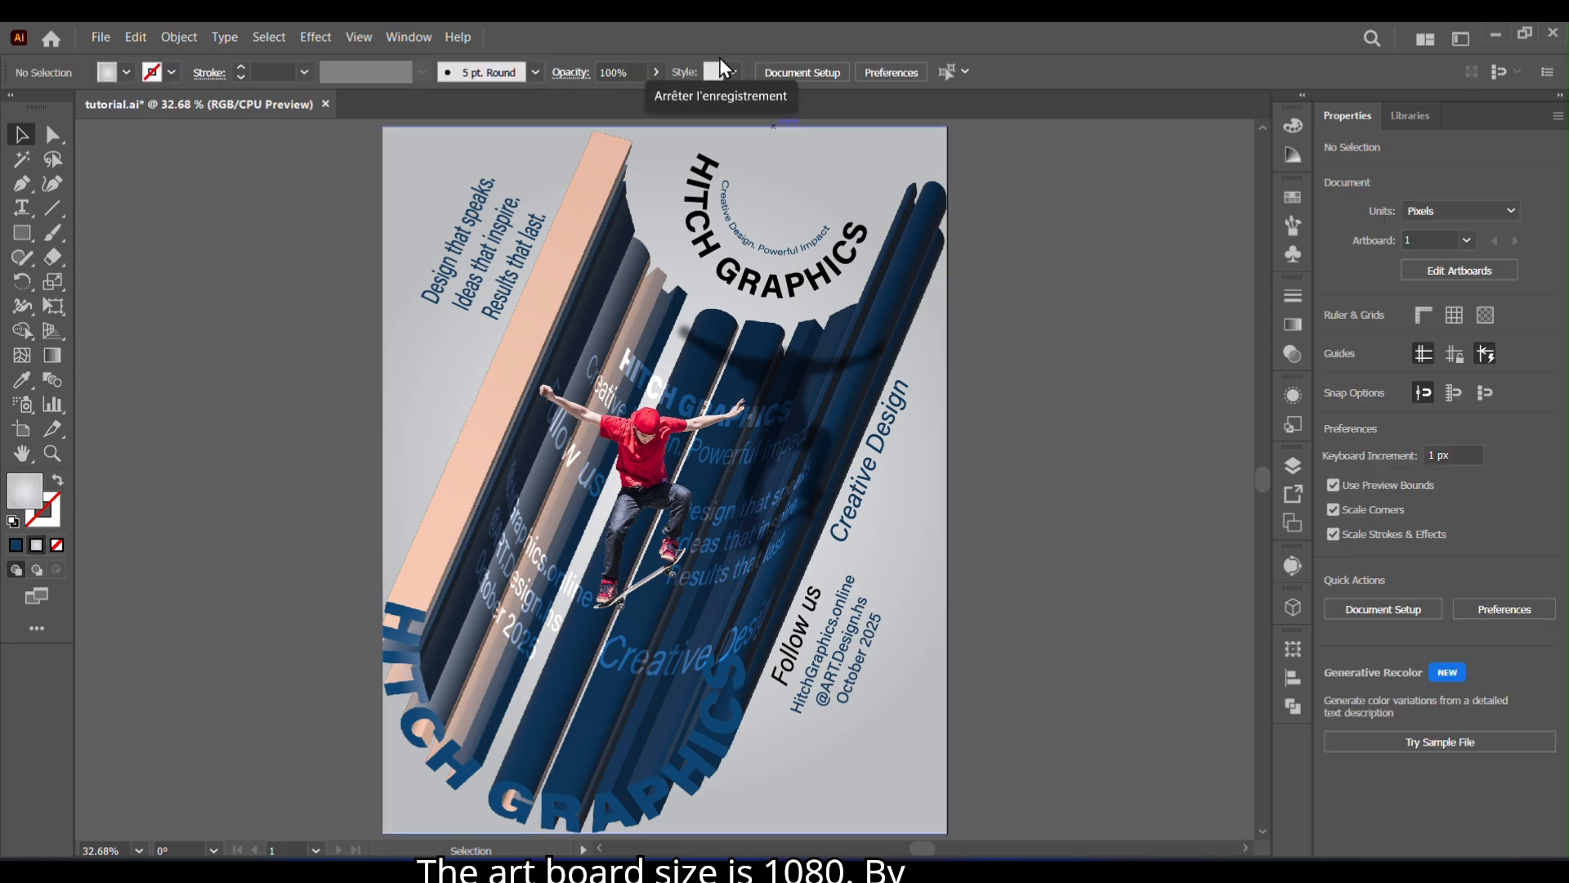